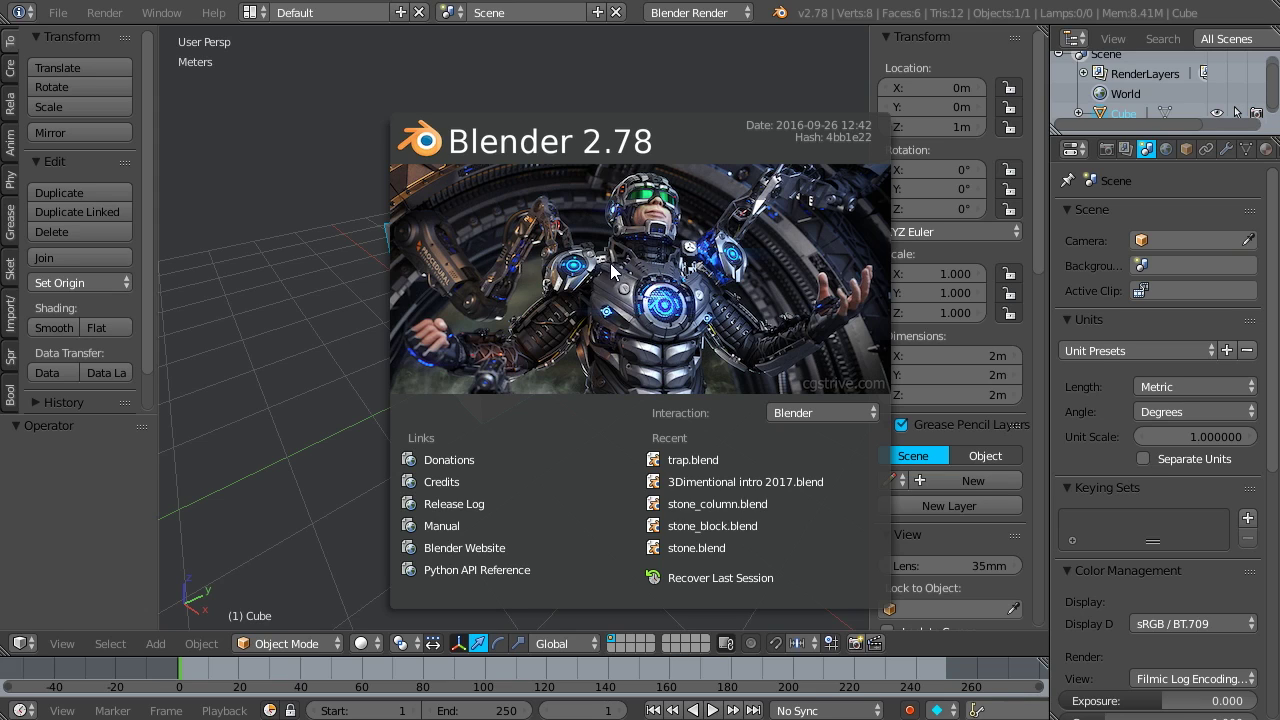
# - Close the Blender 2.78 splash screen to reveal the default cube scene
pyautogui.click(548, 282)
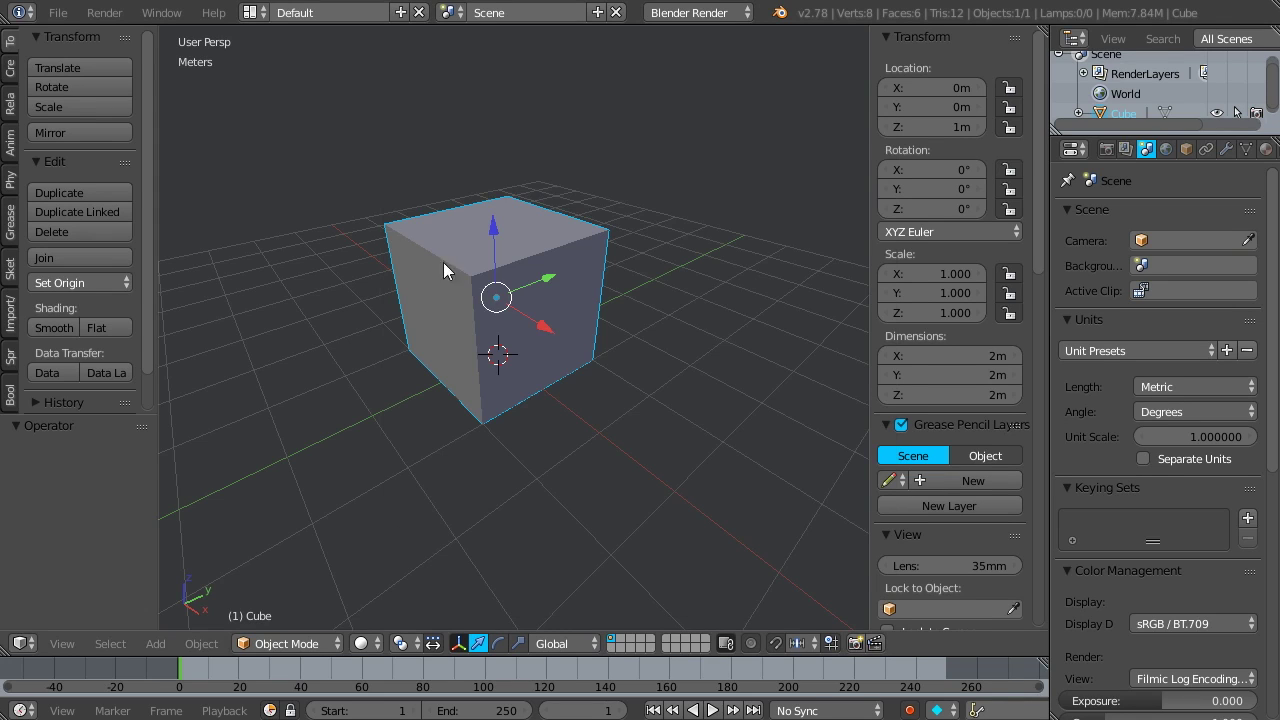
# - Delete the default cube and add a new mesh cube at the origin
pyautogui.press('x')
pyautogui.click(517, 284)
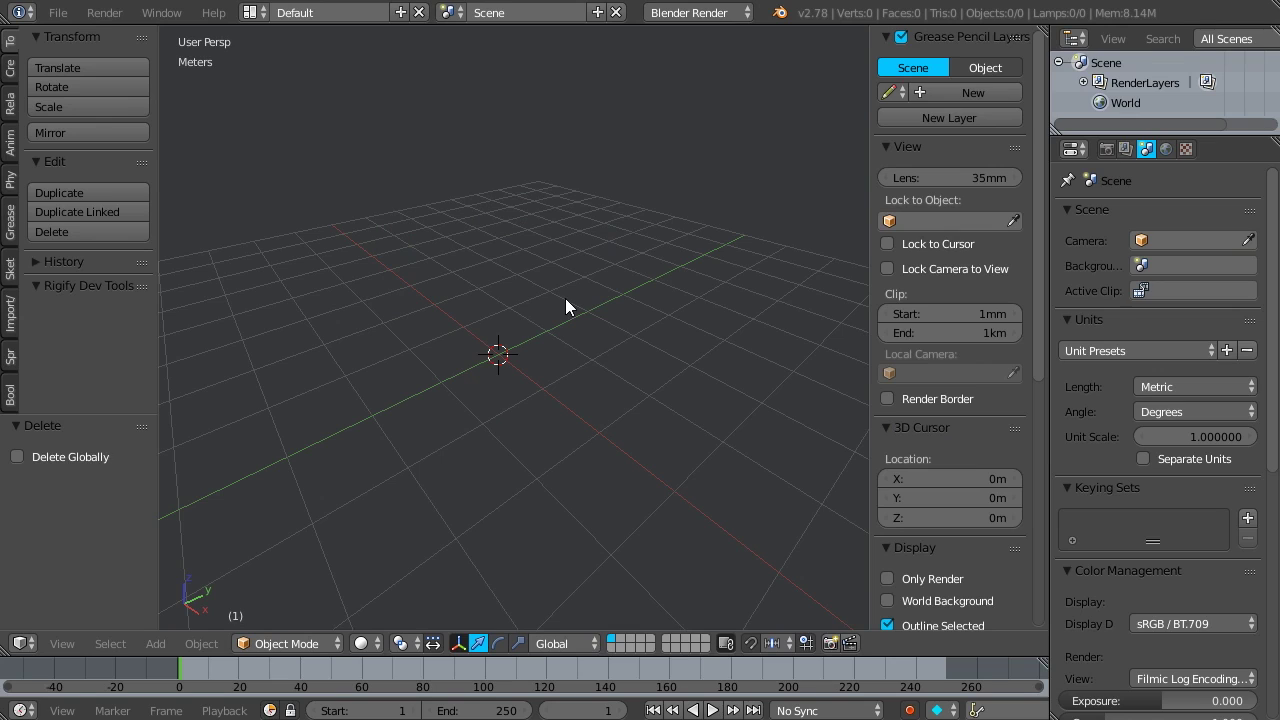
pyautogui.hotkey('shift', 'a')
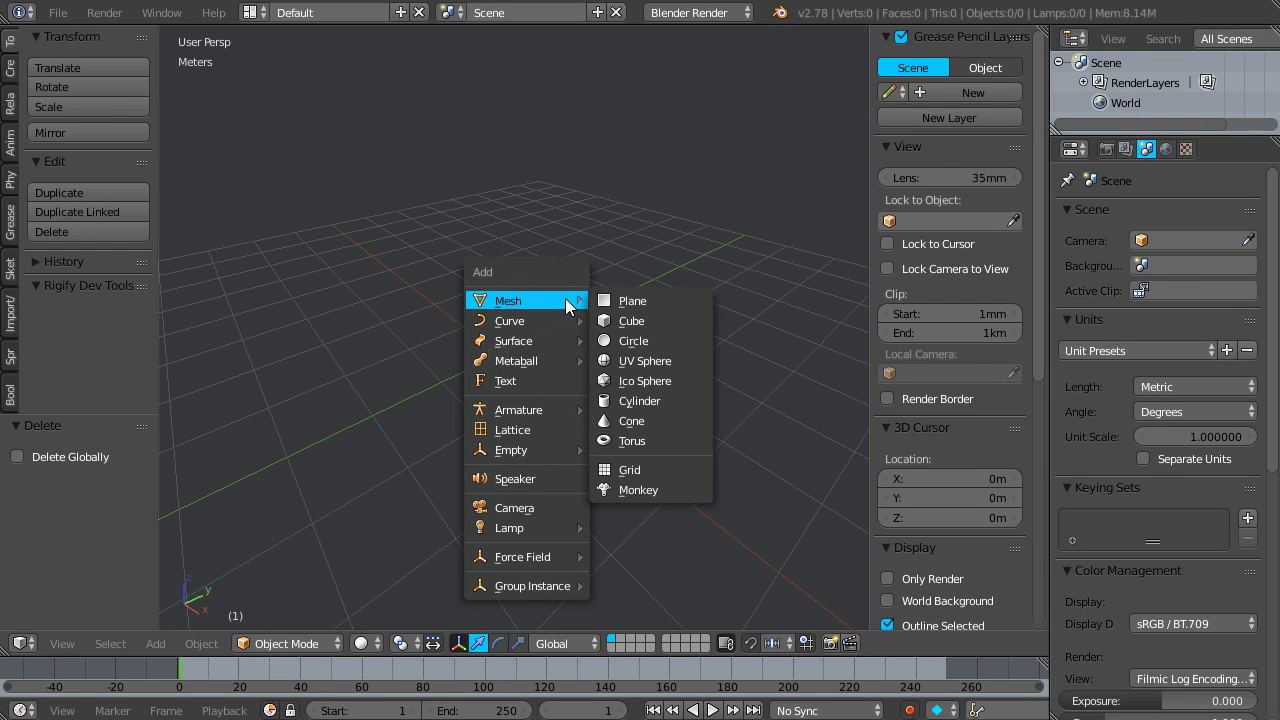
pyautogui.click(636, 321)
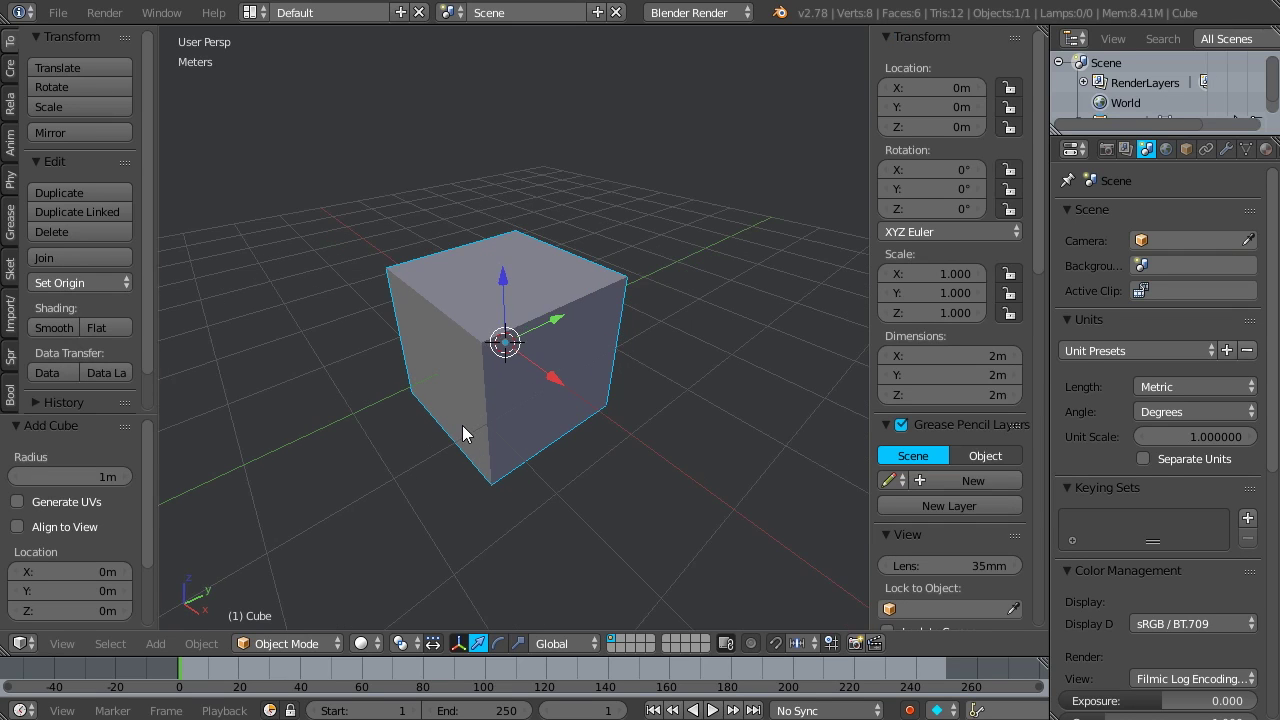
pyautogui.scroll(3, 462, 425)
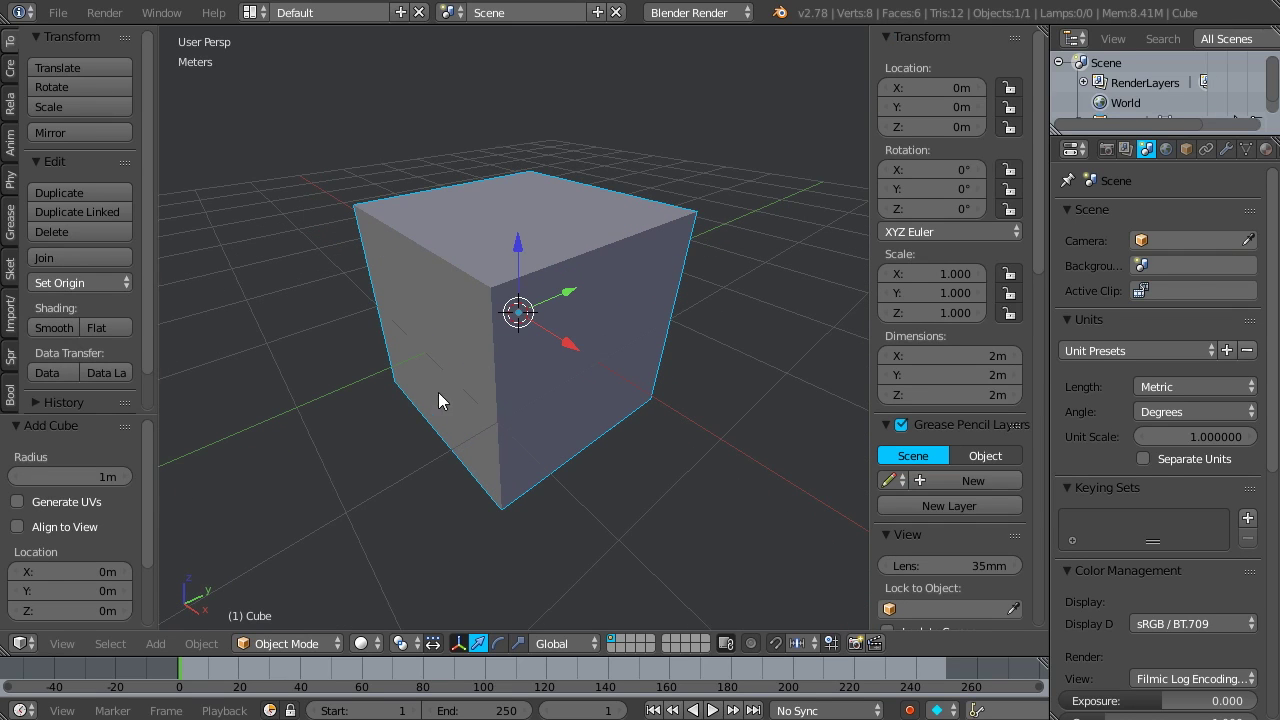
pyautogui.moveTo(433, 393); pyautogui.dragTo(472, 393, button='middle')
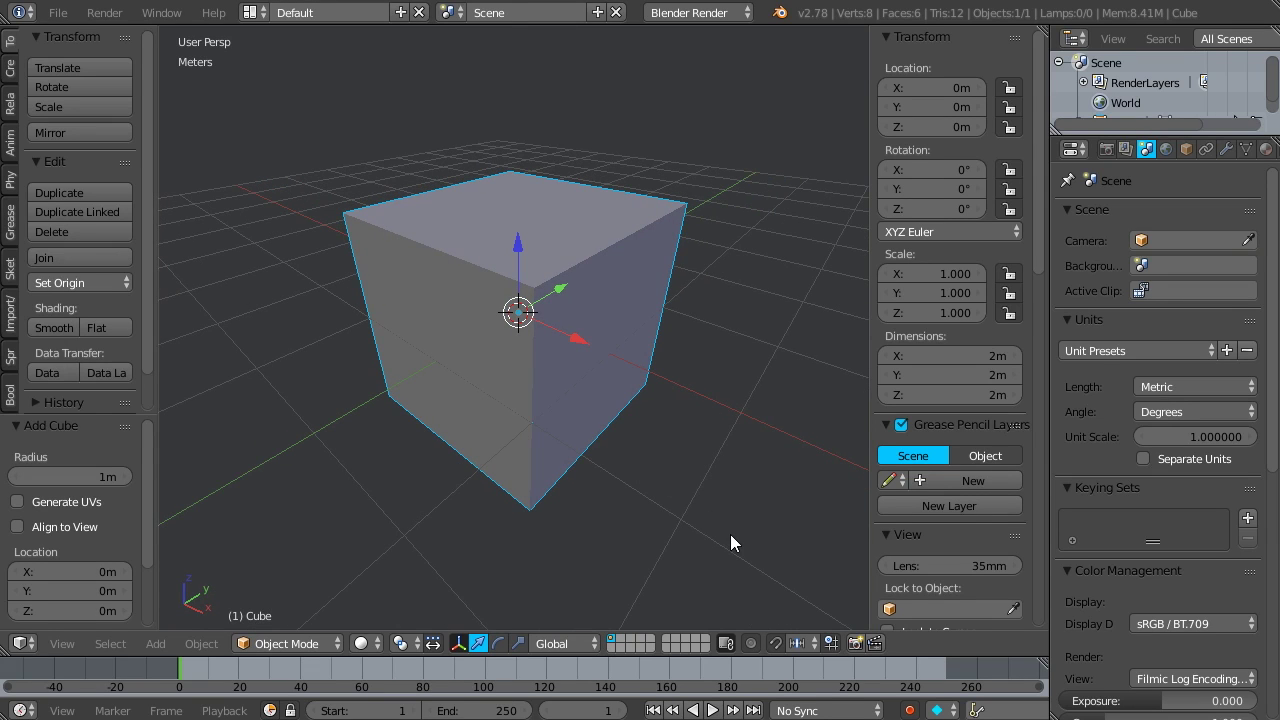
# - Scale the cube down uniformly to 0.517
pyautogui.press('s')
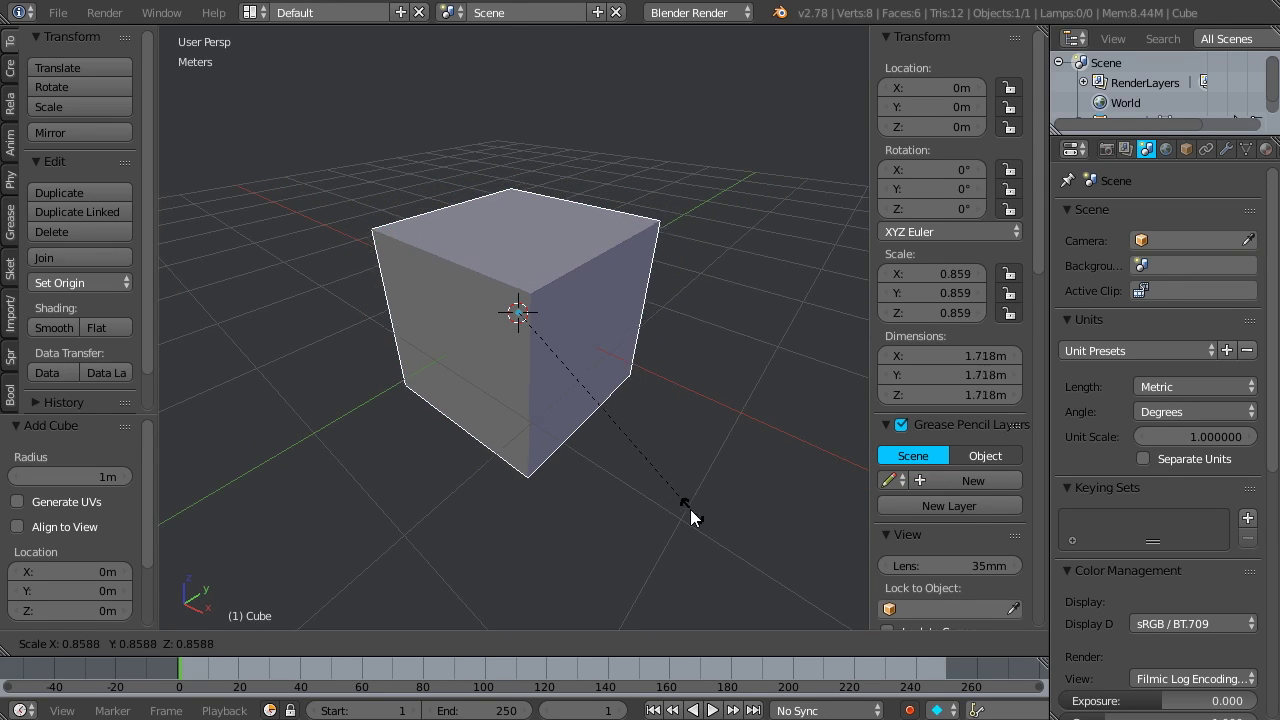
pyautogui.click(604, 453)
pyautogui.moveTo(606, 446); pyautogui.dragTo(614, 400, button='middle')
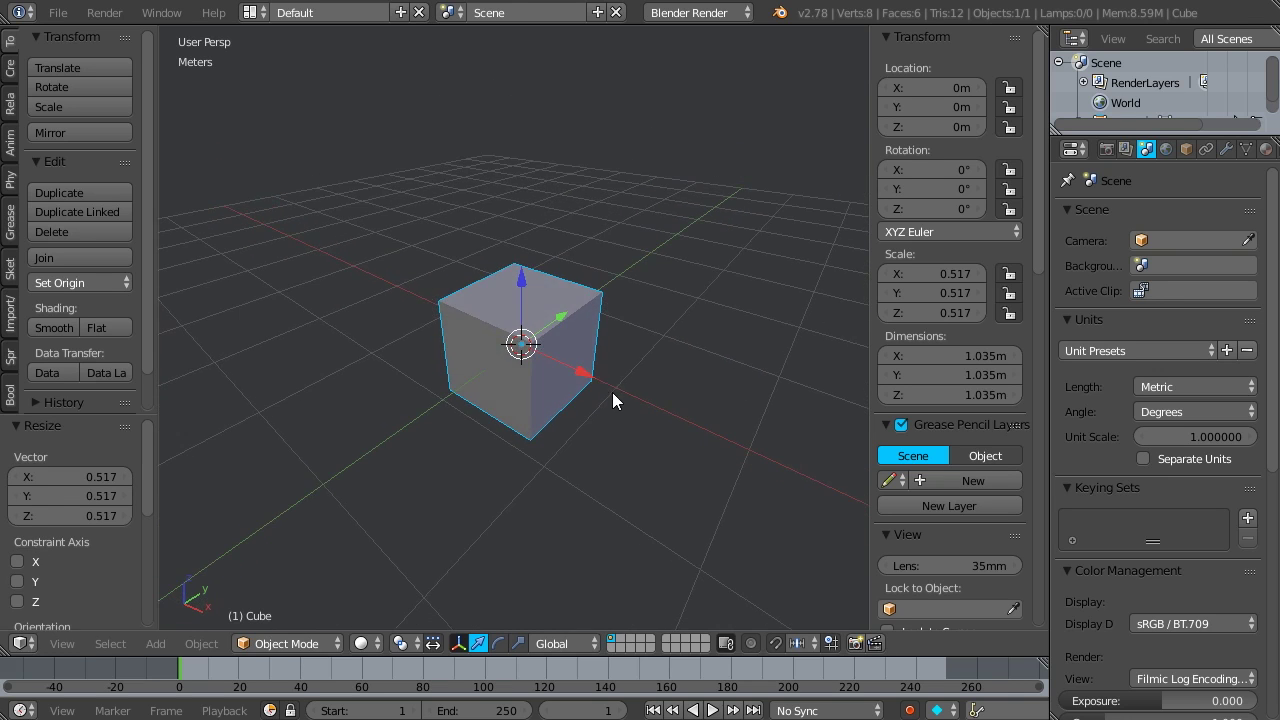
# - Raise the cube along Z to a height of 1.16 m
pyautogui.moveTo(523, 281); pyautogui.dragTo(525, 185)
pyautogui.moveTo(526, 288); pyautogui.dragTo(522, 174, button='middle')
pyautogui.moveTo(522, 174); pyautogui.dragTo(522, 150)
pyautogui.moveTo(522, 150); pyautogui.dragTo(599, 366, button='middle')
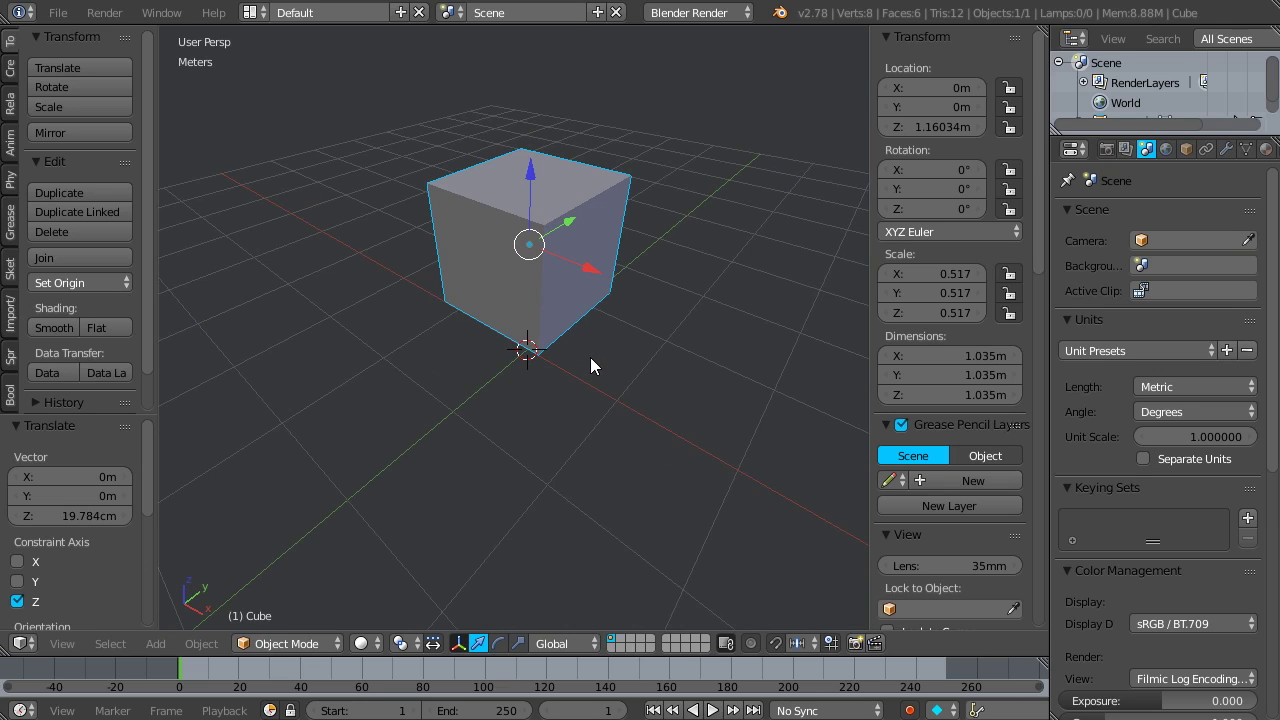
pyautogui.hotkey('shift', 'a')
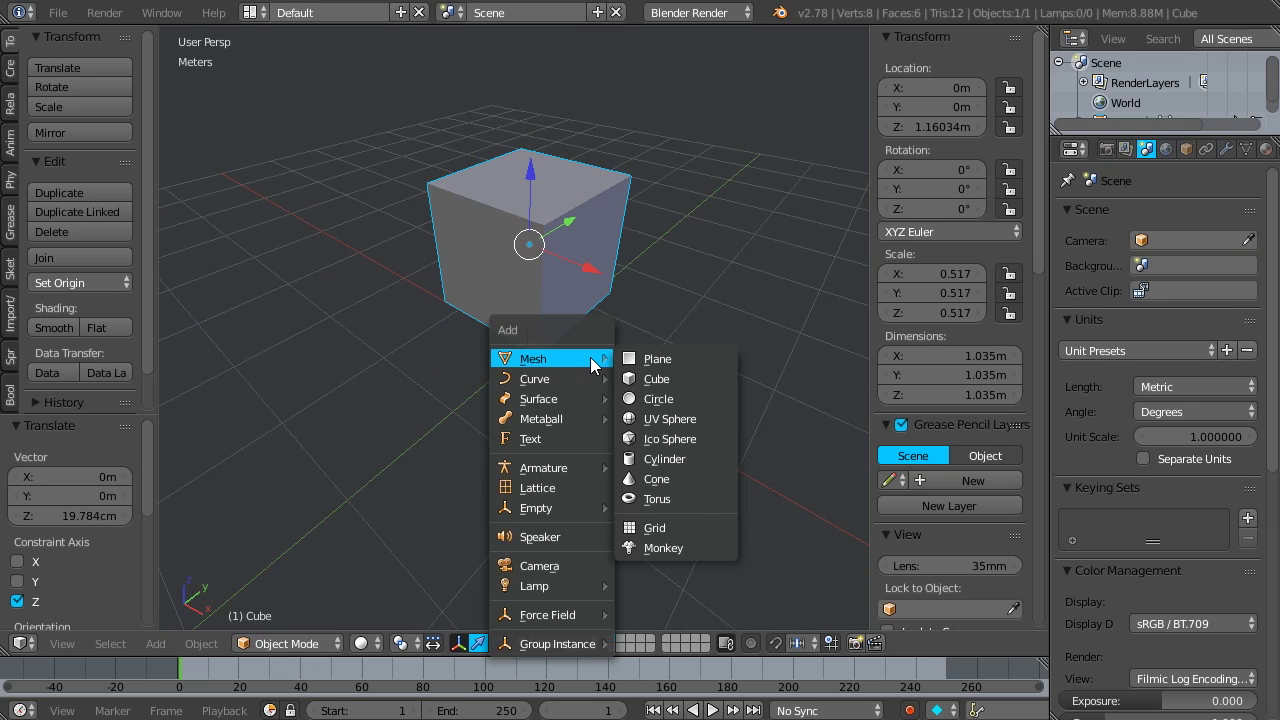
# - Add a mesh cylinder with its X rotation set to 90° so it lies sideways
pyautogui.click(666, 459)
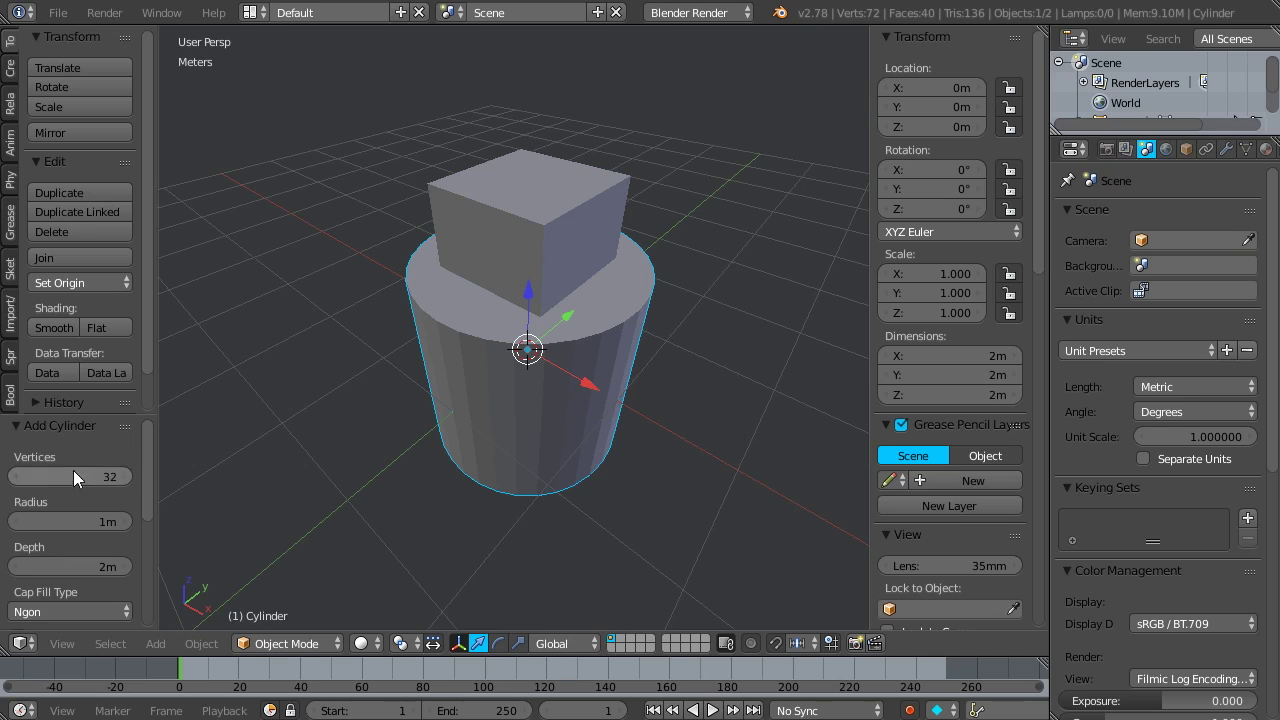
pyautogui.moveTo(145, 444); pyautogui.dragTo(142, 571)
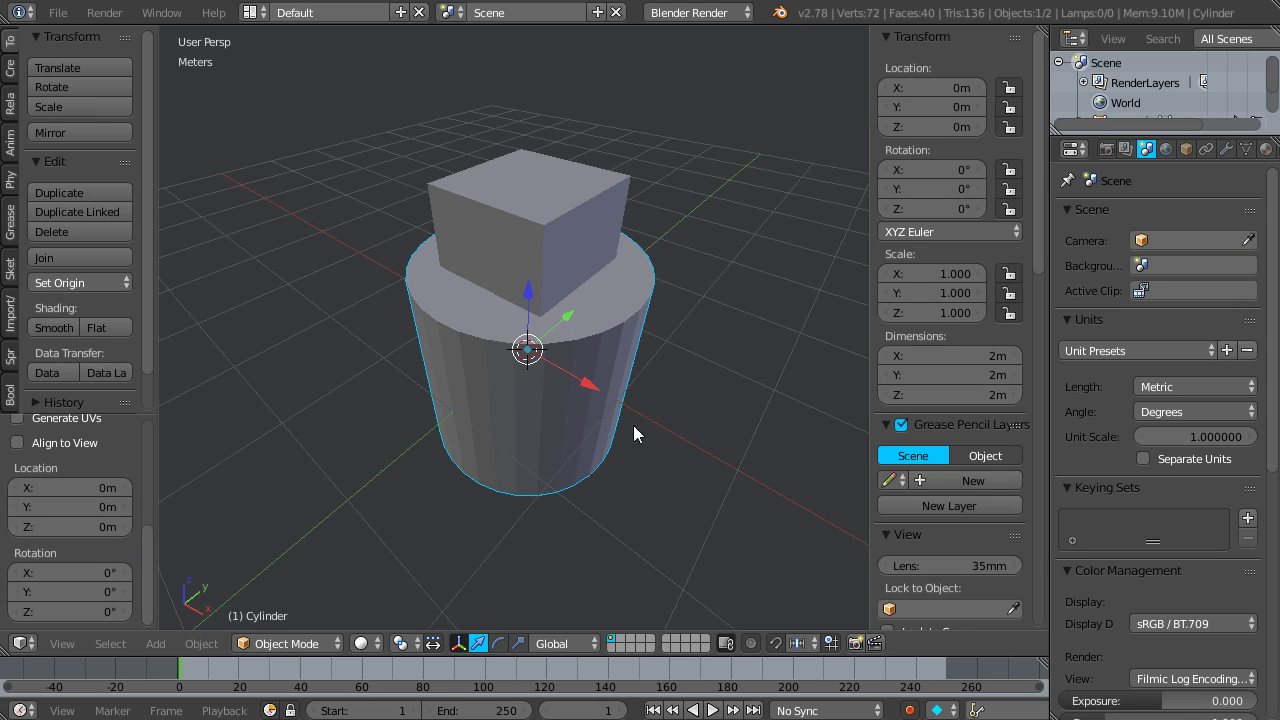
pyautogui.click(88, 571)
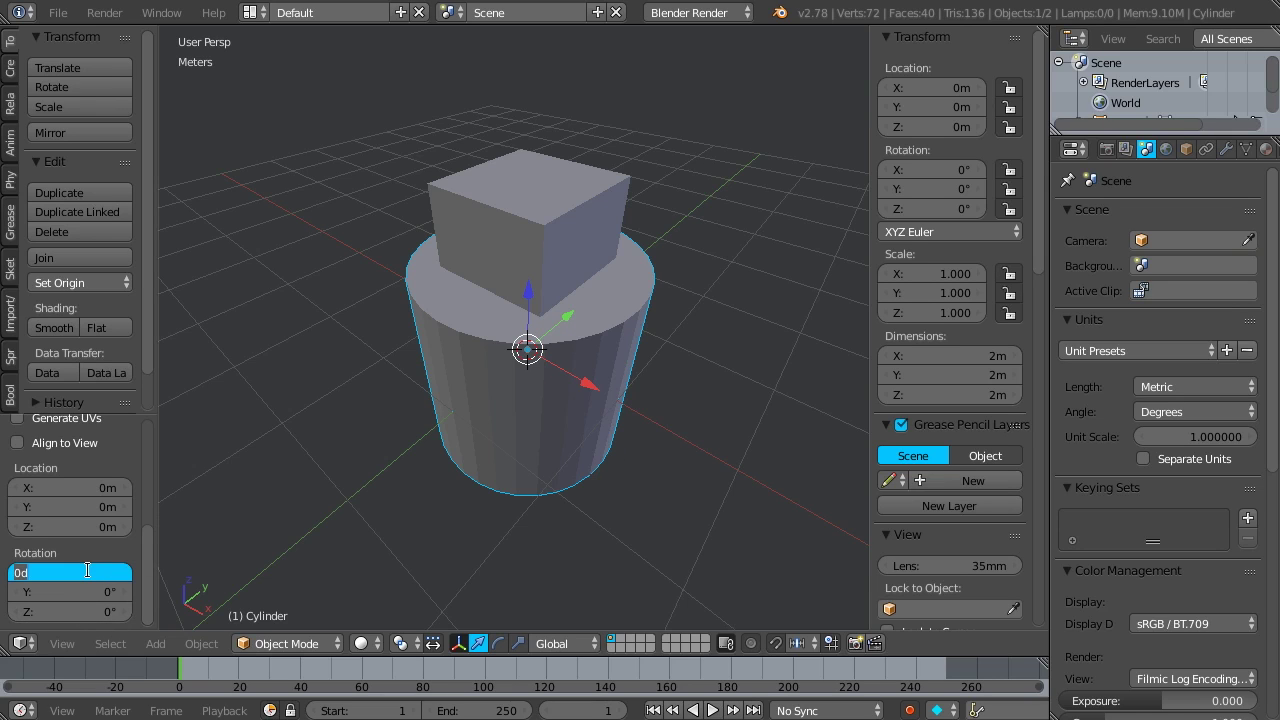
pyautogui.write('90')
pyautogui.press('Return')
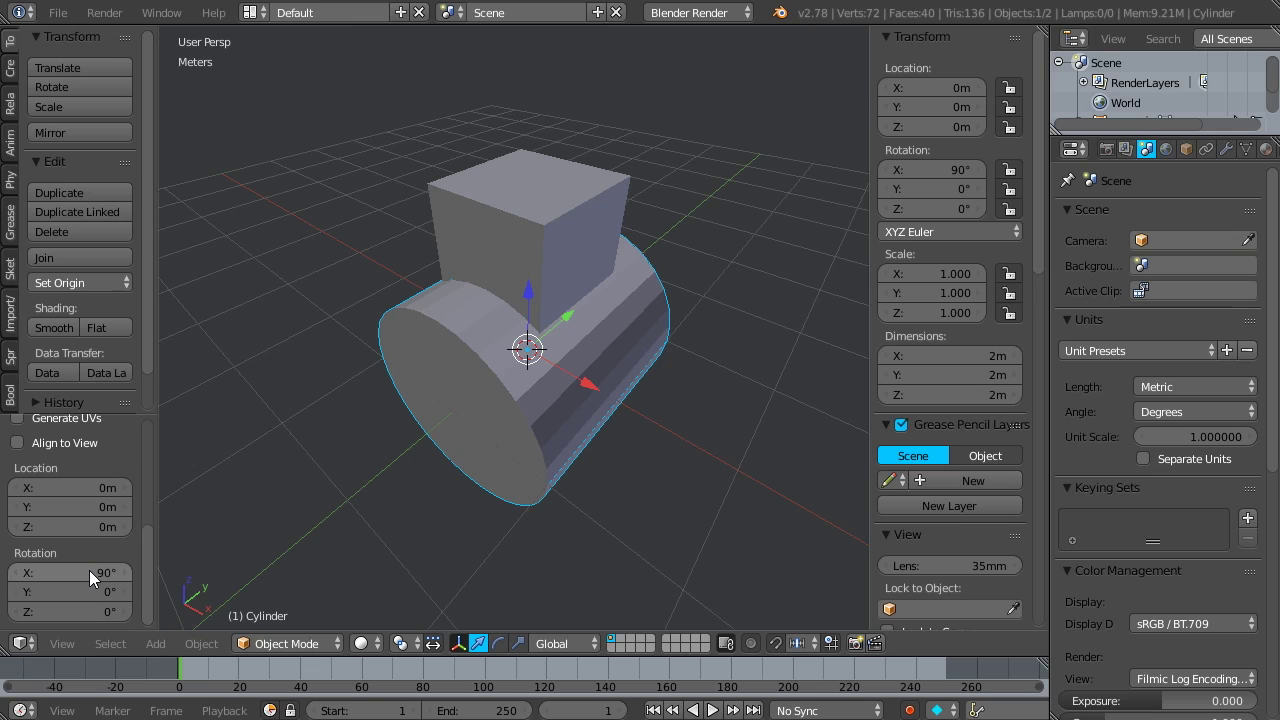
pyautogui.moveTo(146, 561); pyautogui.dragTo(139, 438)
# - Reduce the cylinder's radius and depth and move it up against the cube's front face
pyautogui.moveTo(60, 520); pyautogui.dragTo(4, 537)
pyautogui.moveTo(85, 566); pyautogui.dragTo(8, 579)
pyautogui.moveTo(529, 298); pyautogui.dragTo(531, 262)
pyautogui.moveTo(531, 262); pyautogui.dragTo(619, 341, button='middle')
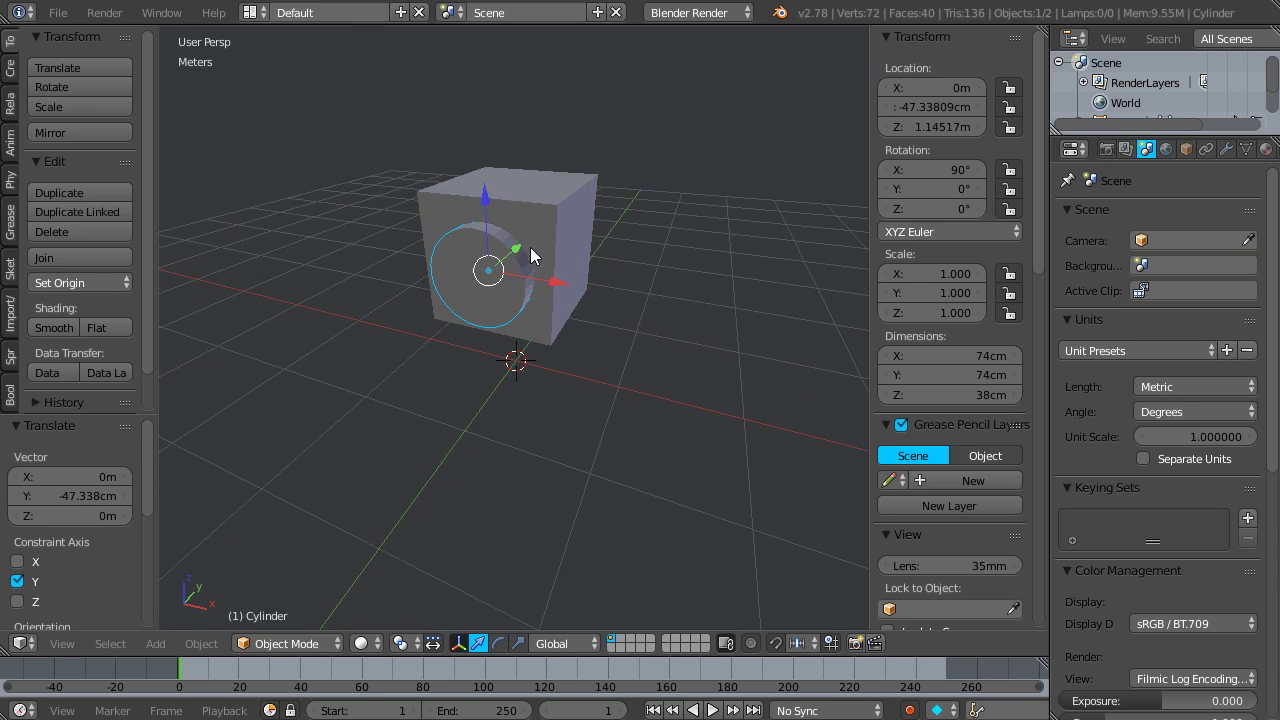
pyautogui.scroll(5, 539, 236)
pyautogui.moveTo(562, 265)
pyautogui.mouseDown(button='middle')
pyautogui.moveTo(600, 281)
pyautogui.moveTo(575, 282)
pyautogui.mouseUp(button='middle')
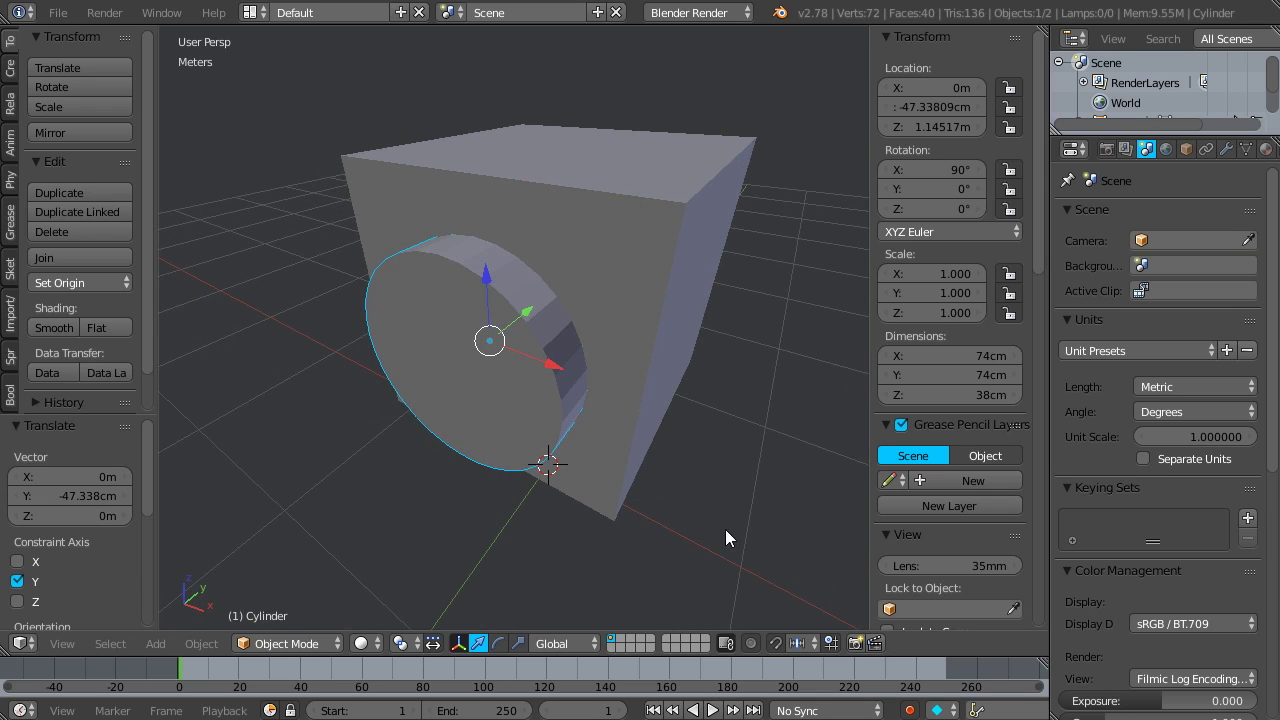
# - Scale the disc uniformly to 0.860, about 63.6 cm across
pyautogui.press('s')
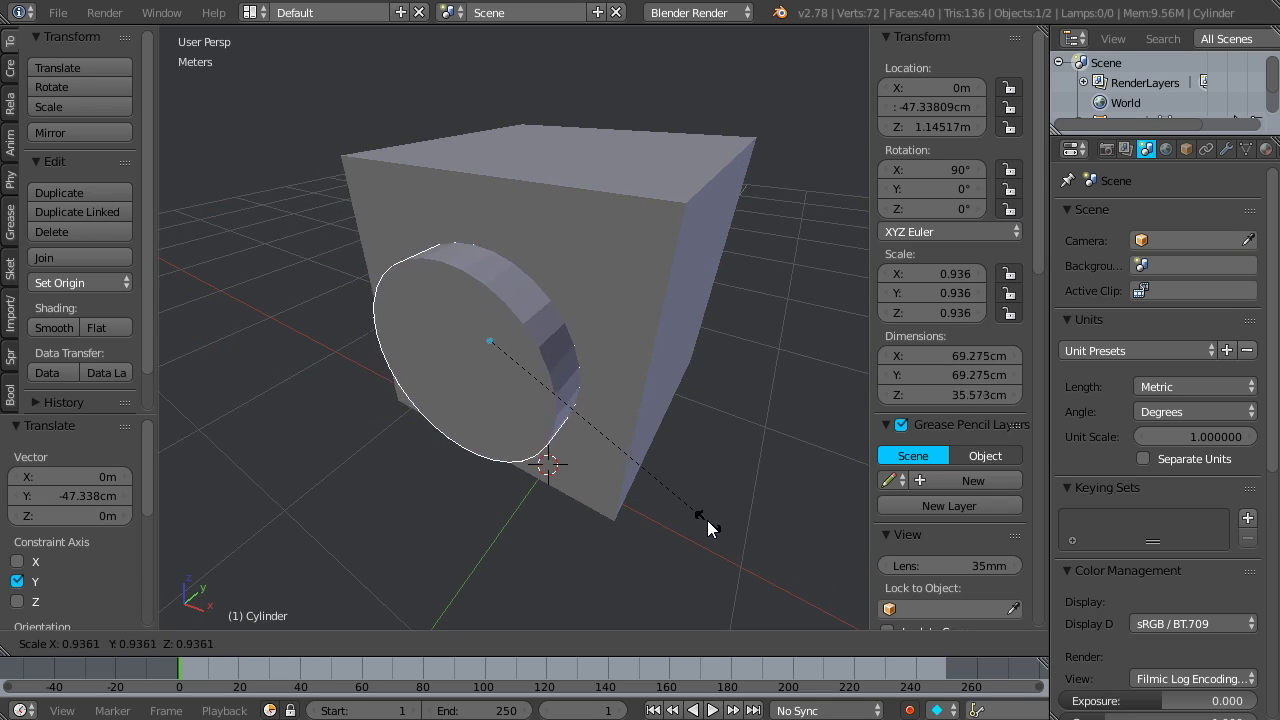
pyautogui.click(687, 510)
pyautogui.moveTo(560, 283); pyautogui.dragTo(515, 280, button='middle')
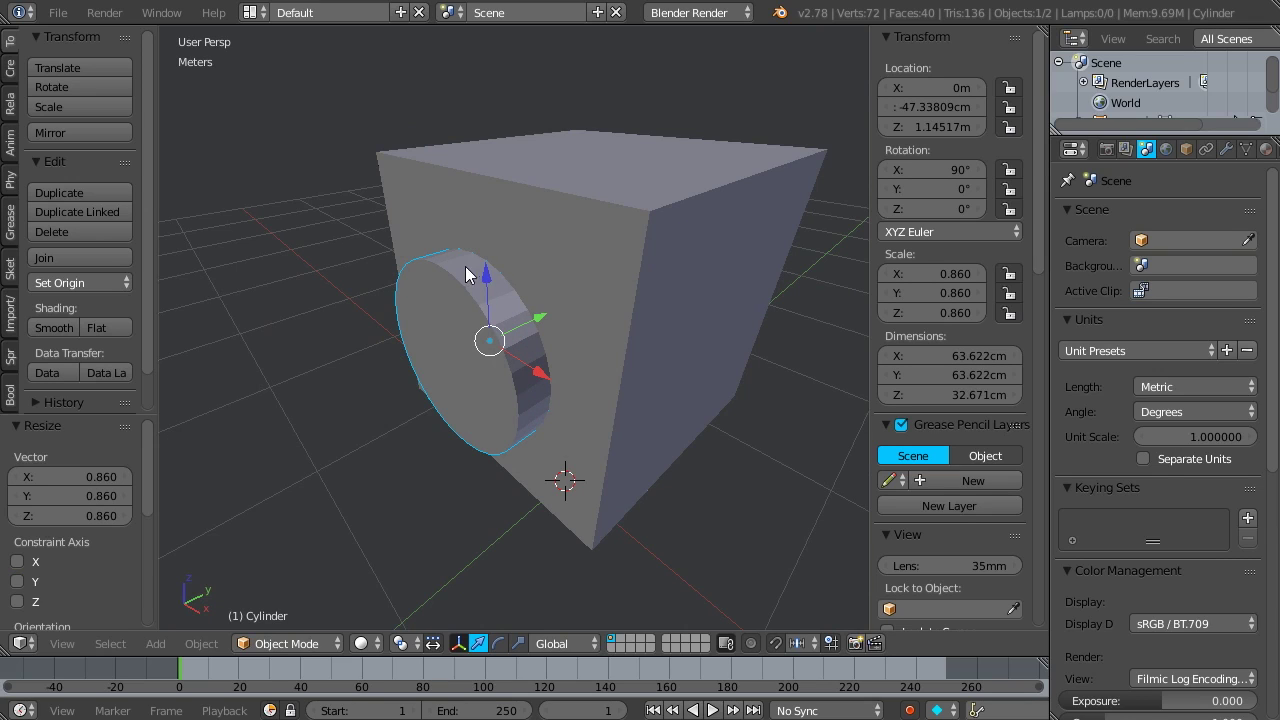
pyautogui.moveTo(547, 385); pyautogui.dragTo(562, 378, button='middle')
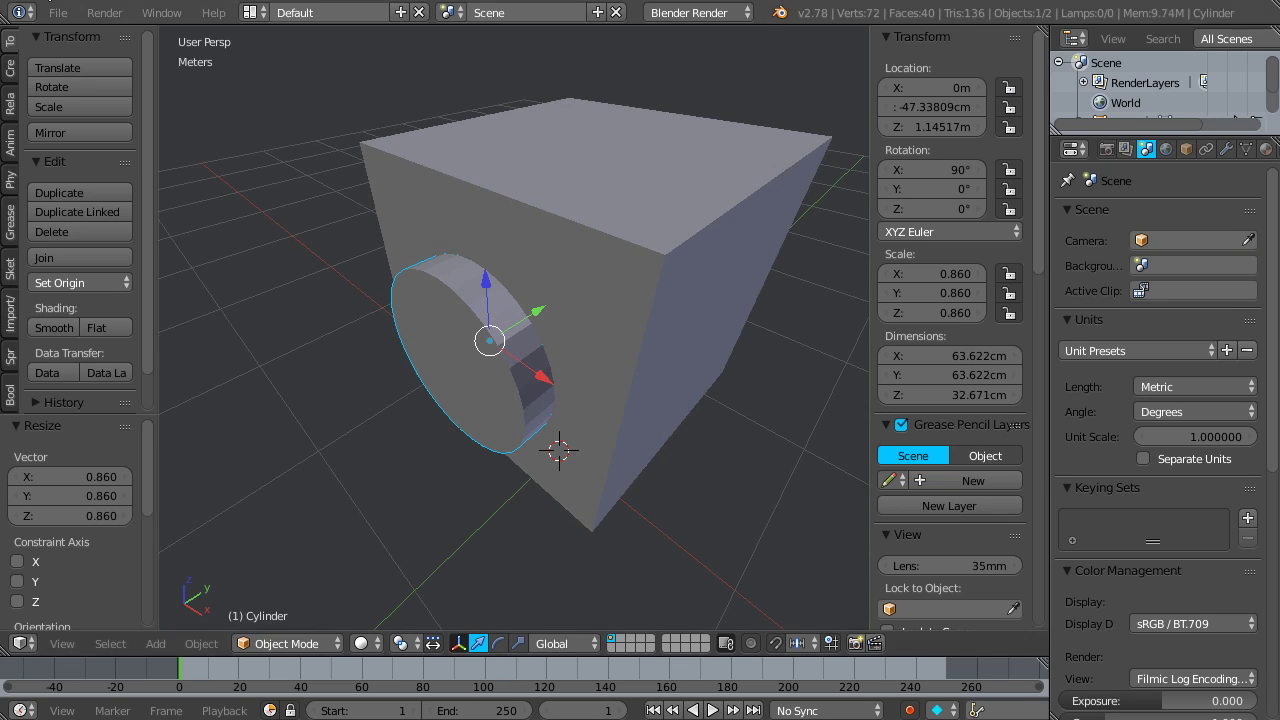
pyautogui.scroll(-1, 150, 112)
pyautogui.scroll(-1, 150, 113)
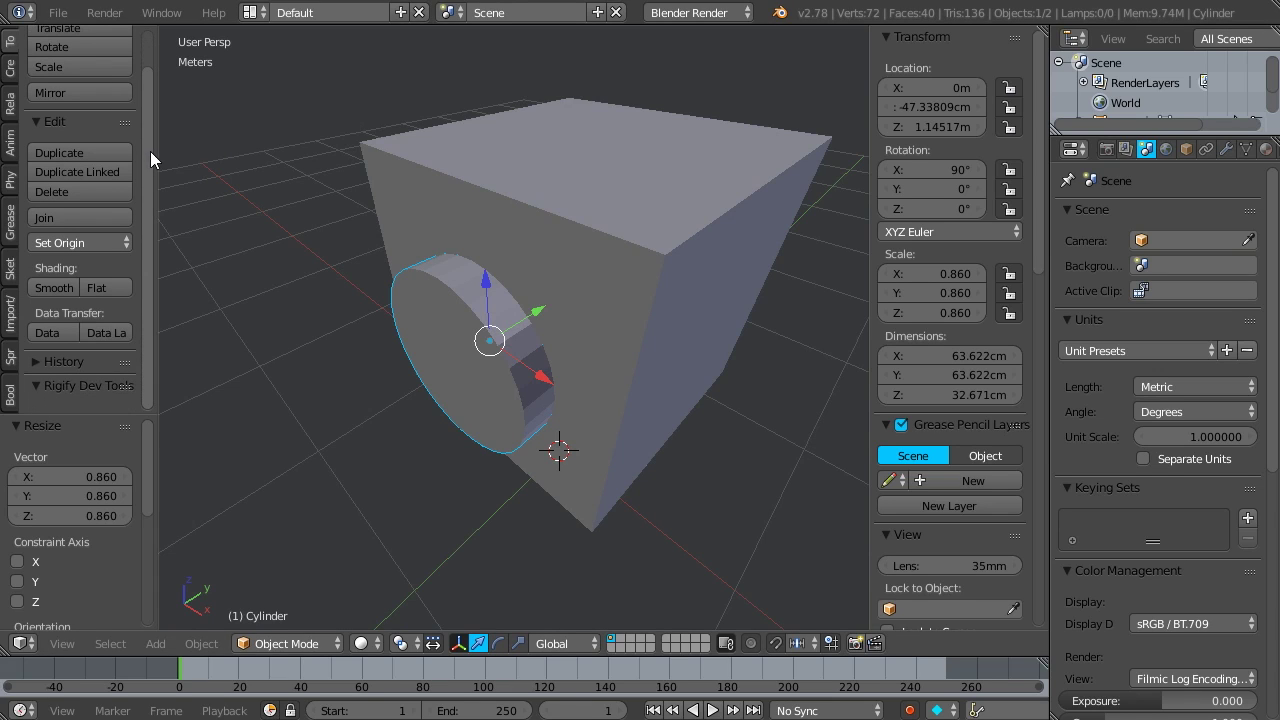
# - Smooth-shade the disc and slide it 2.6 cm deeper to Y −44.709 cm
pyautogui.click(56, 290)
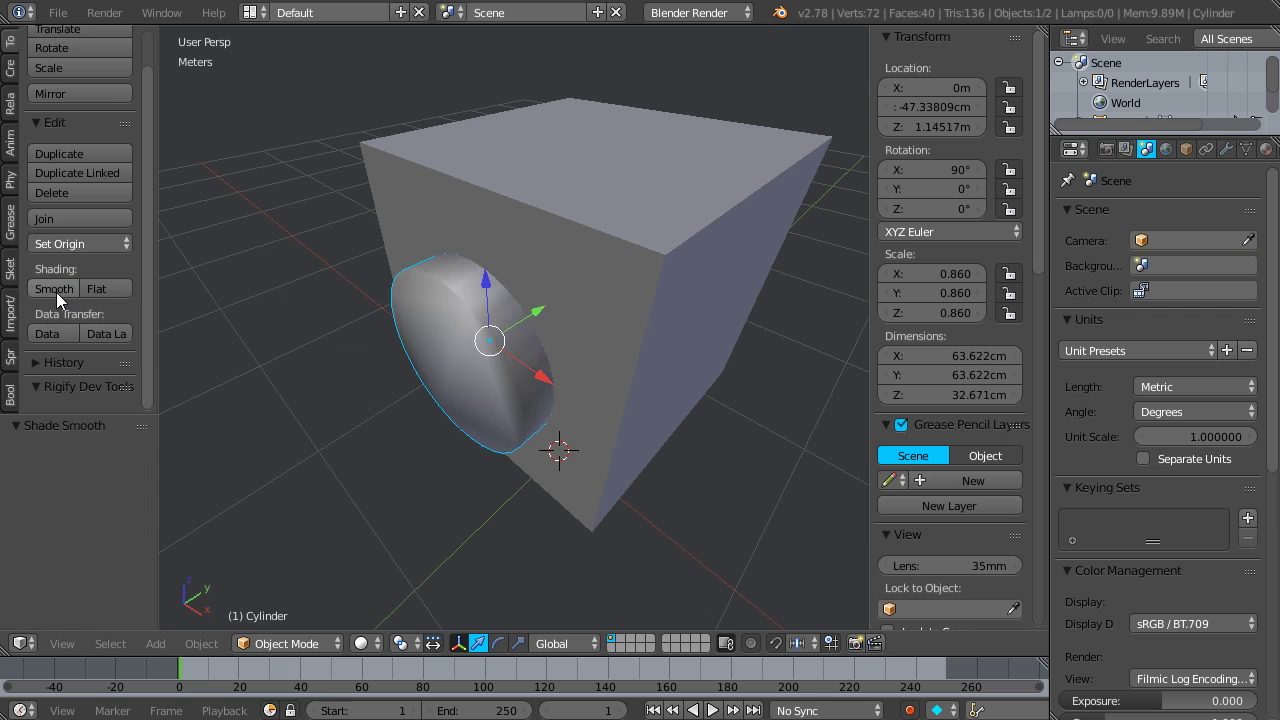
pyautogui.moveTo(512, 275); pyautogui.dragTo(576, 292, button='middle')
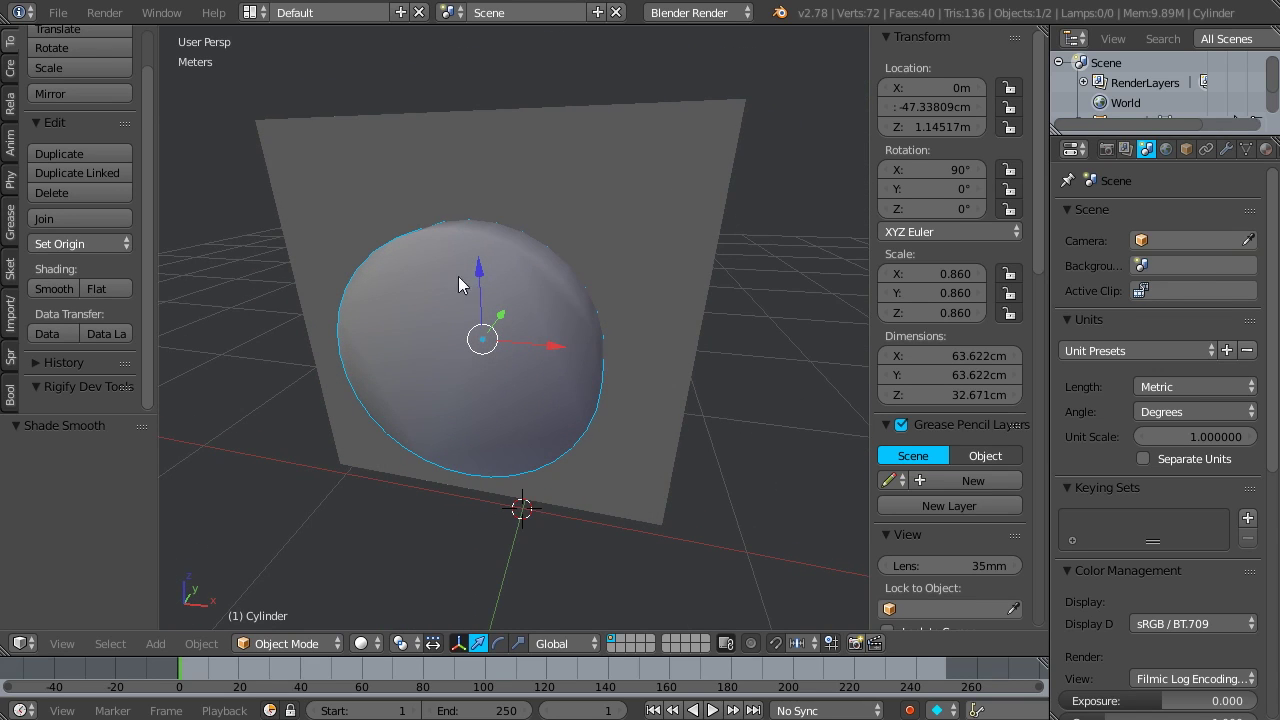
pyautogui.moveTo(517, 350); pyautogui.dragTo(470, 358, button='middle')
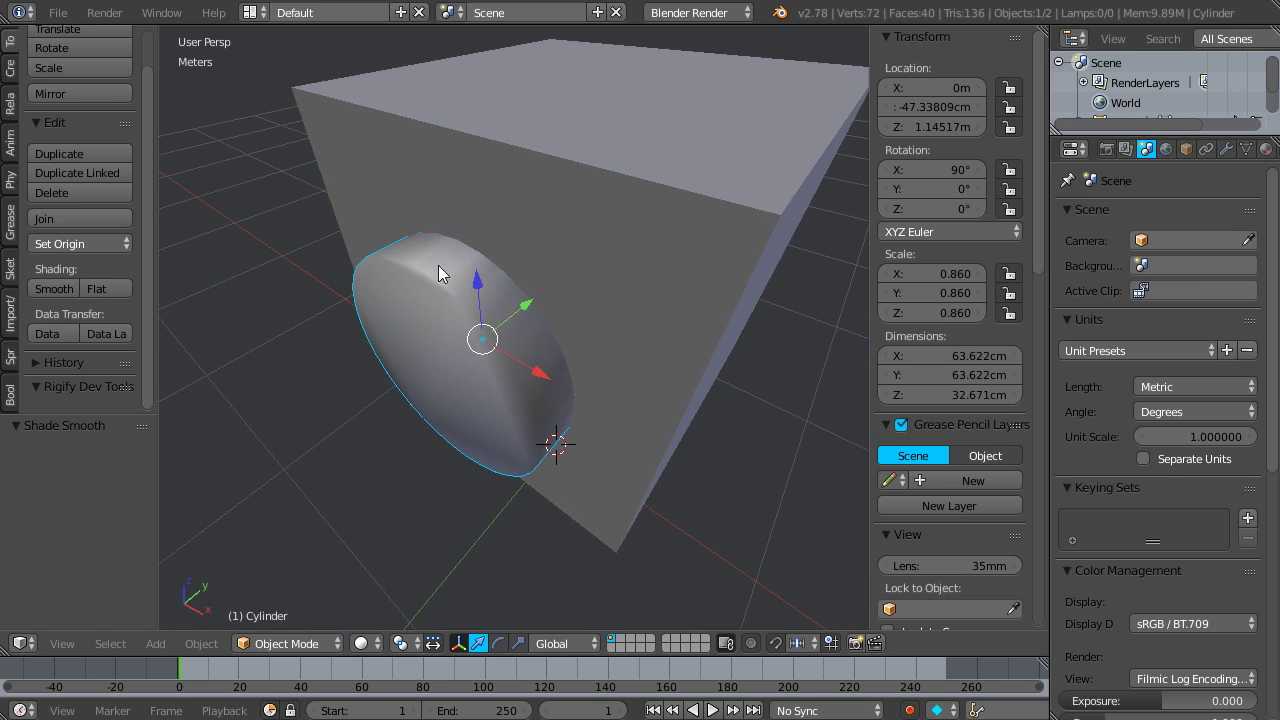
pyautogui.moveTo(526, 306); pyautogui.dragTo(532, 305)
pyautogui.moveTo(532, 305); pyautogui.dragTo(527, 306, button='middle')
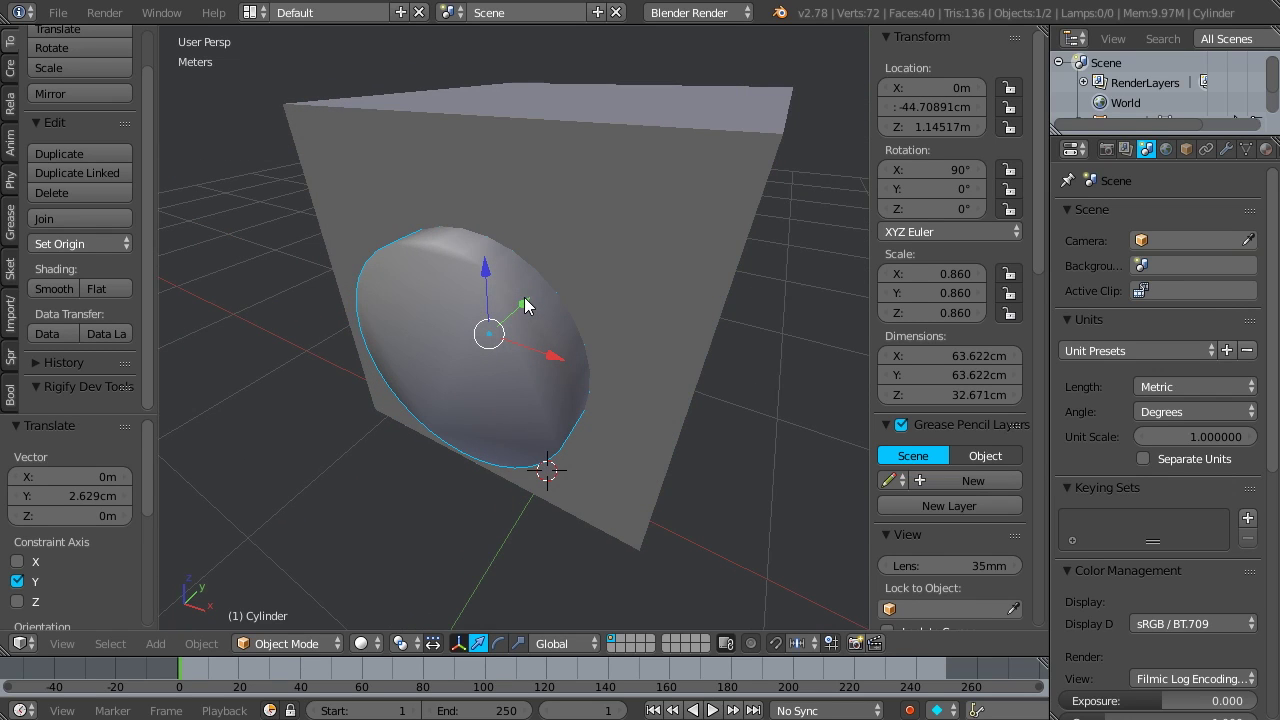
pyautogui.press('Tab')
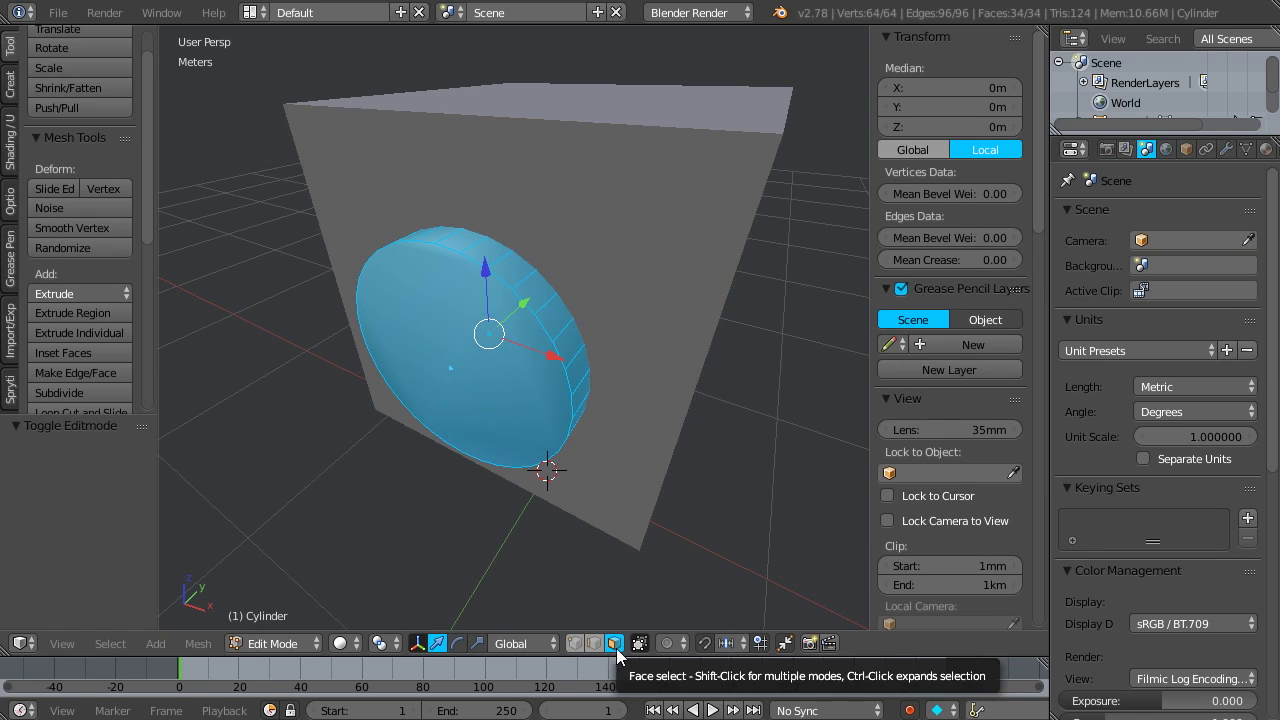
# - Select the disc's front cap face and cancel the trial insets on it
pyautogui.rightClick(435, 329)
pyautogui.moveTo(515, 283); pyautogui.dragTo(482, 372, button='middle')
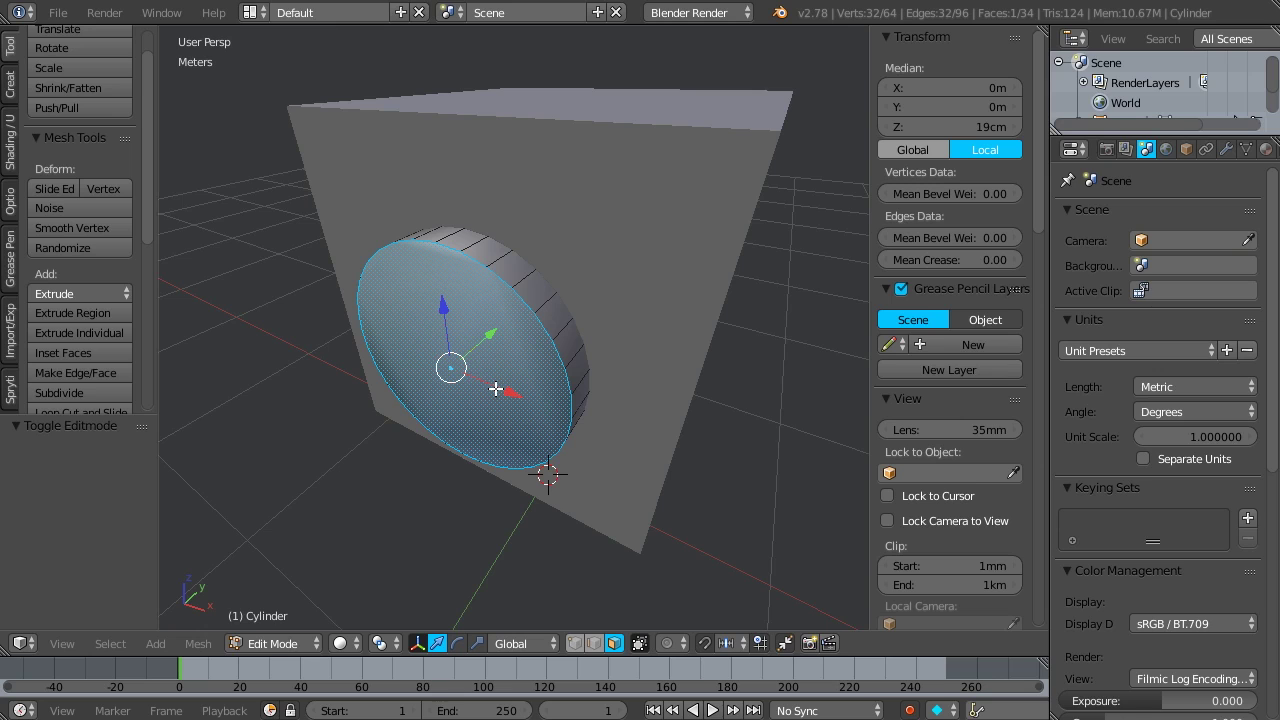
pyautogui.moveTo(515, 349)
pyautogui.mouseDown(button='middle')
pyautogui.moveTo(530, 360)
pyautogui.moveTo(520, 348)
pyautogui.mouseUp(button='middle')
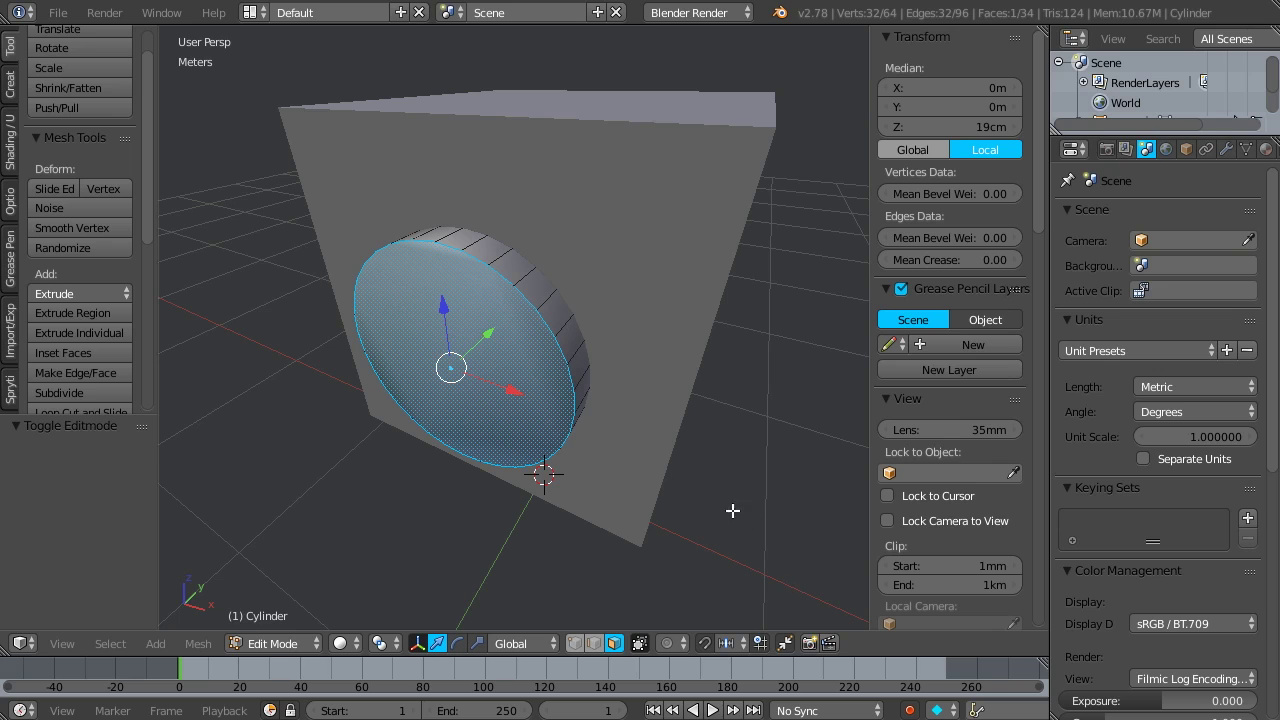
pyautogui.press('i')
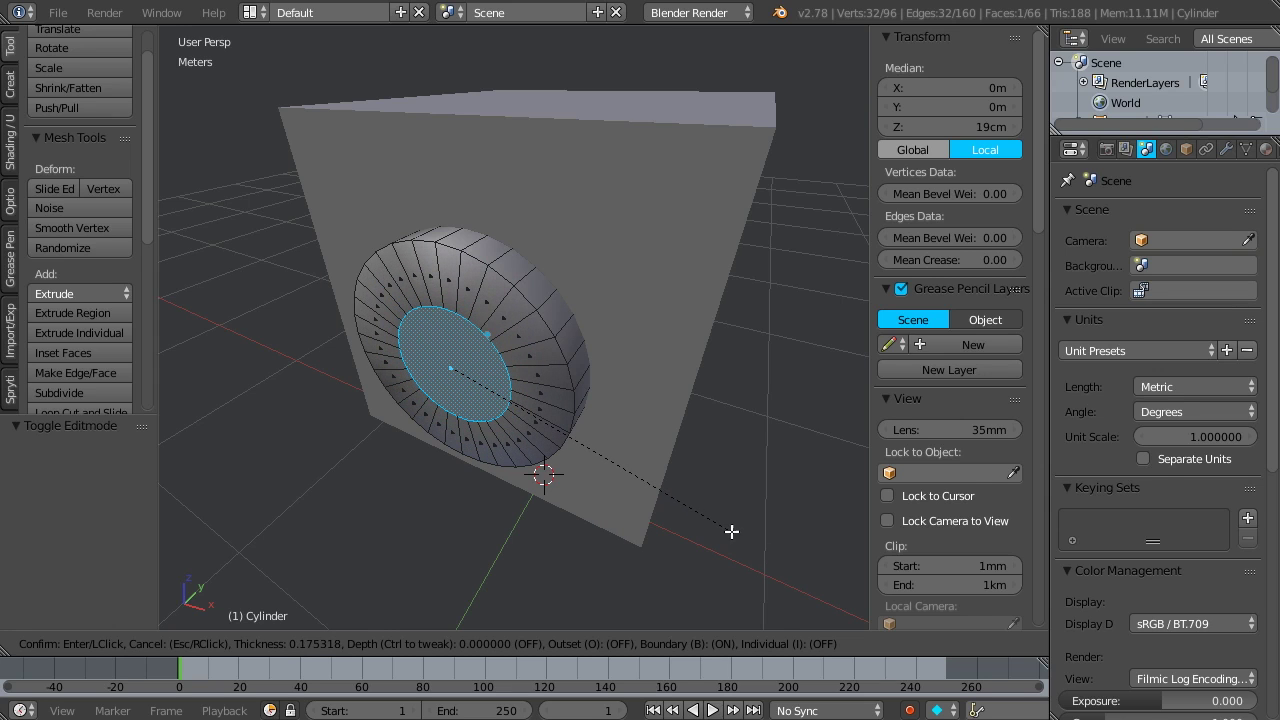
pyautogui.press('Escape')
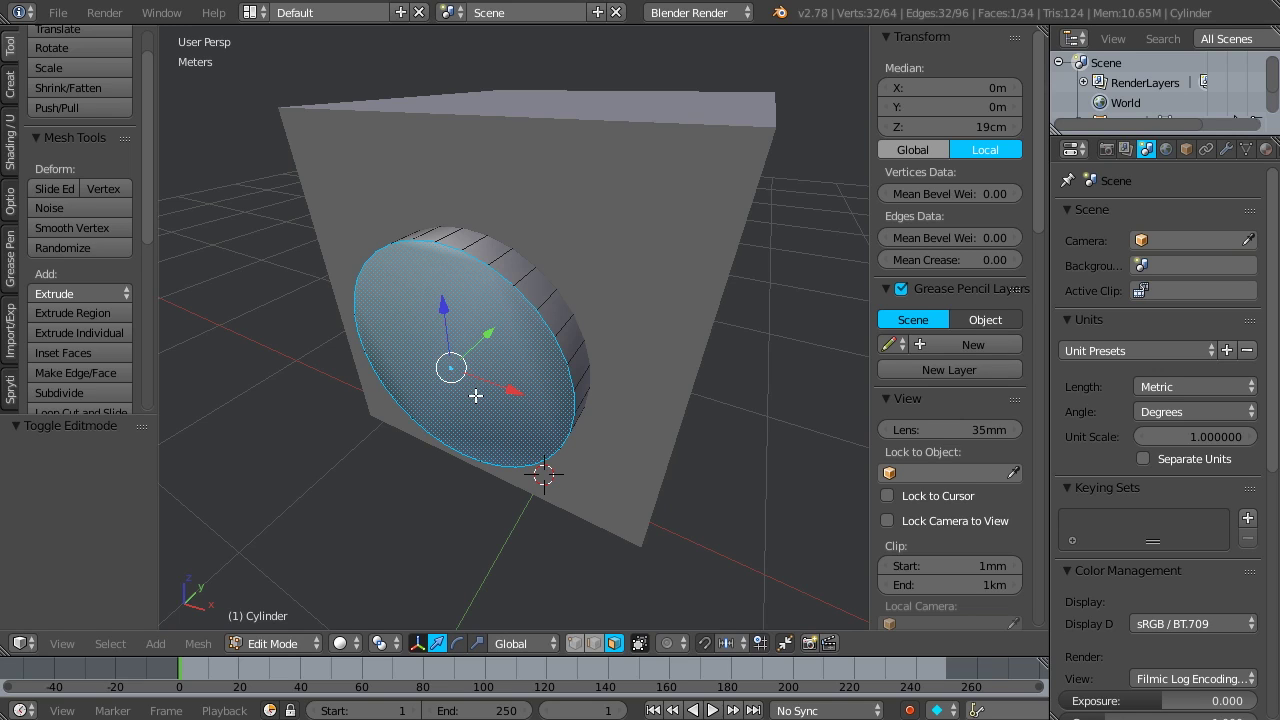
pyautogui.press('i')
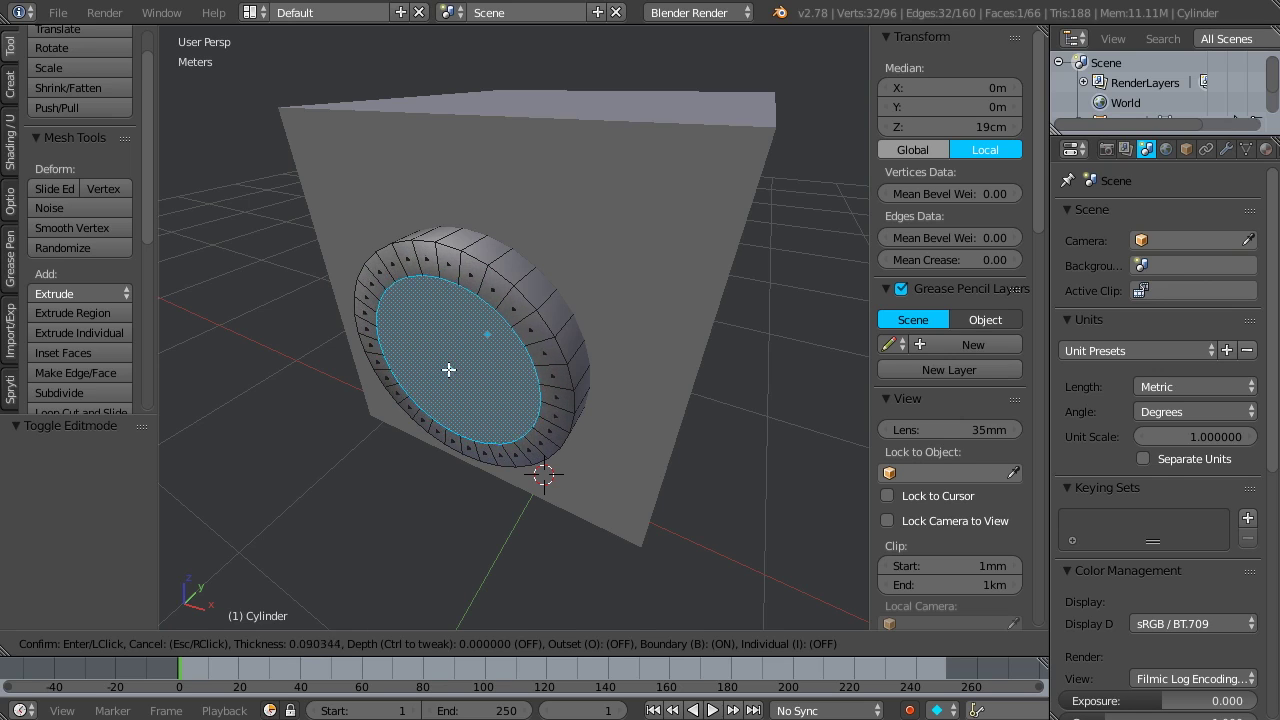
pyautogui.press('Escape')
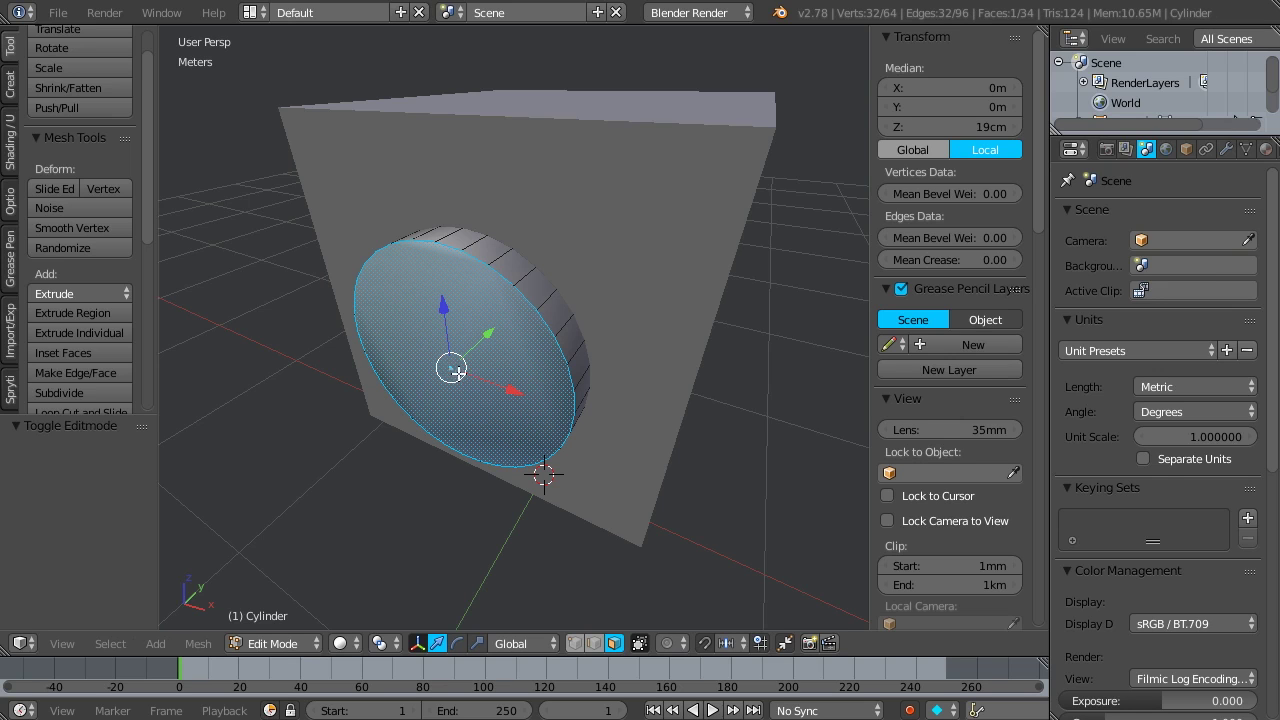
pyautogui.press('i')
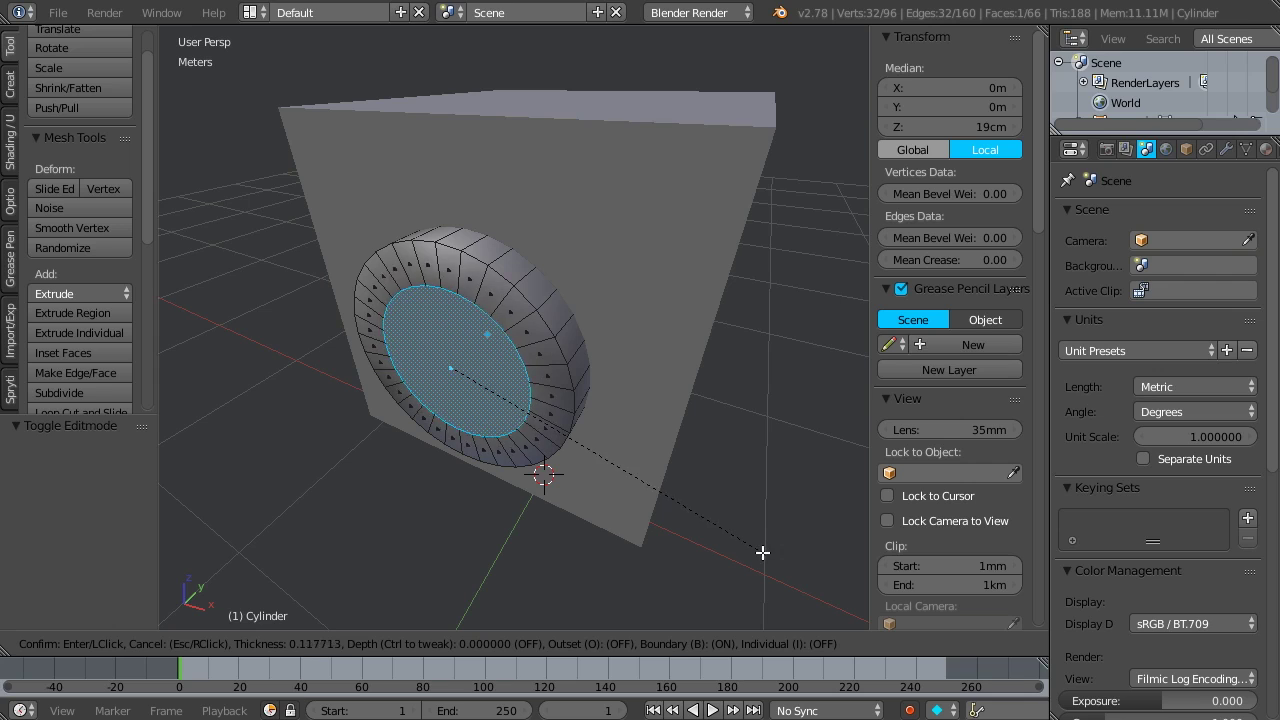
# - Inset the front face by about 10.9 cm and extrude the inner face inward
pyautogui.click(763, 555)
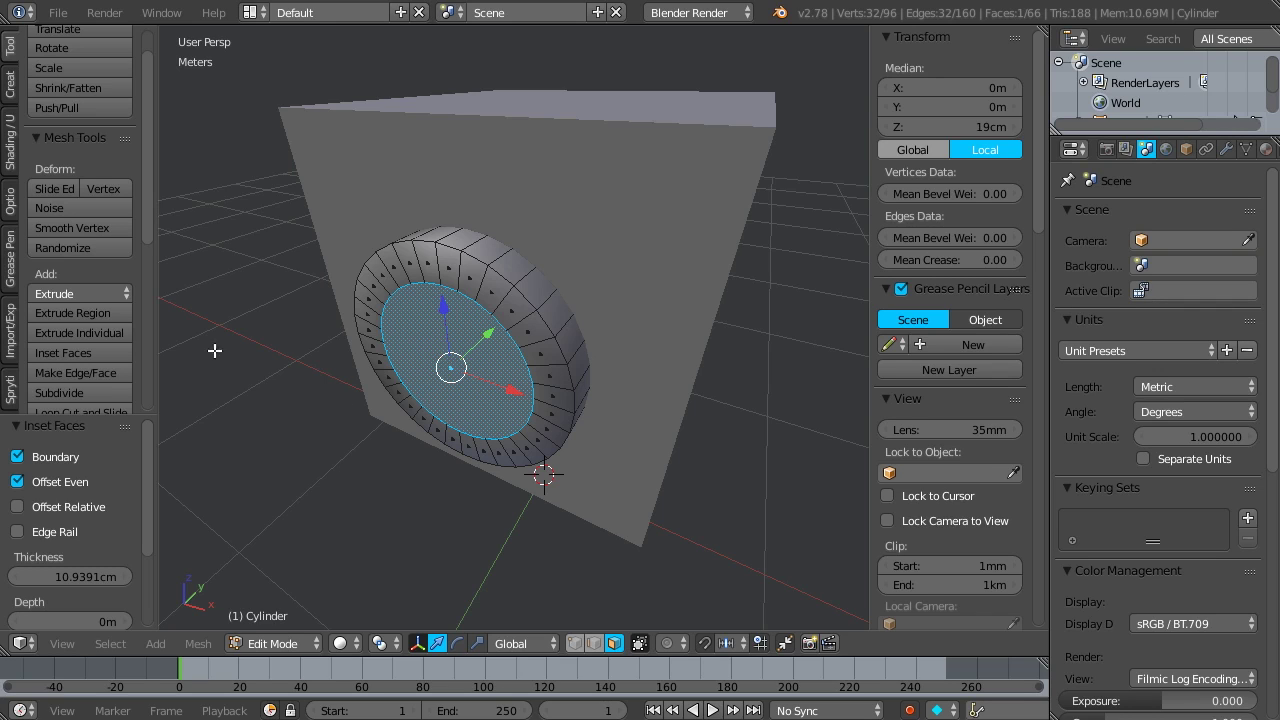
pyautogui.click(114, 313)
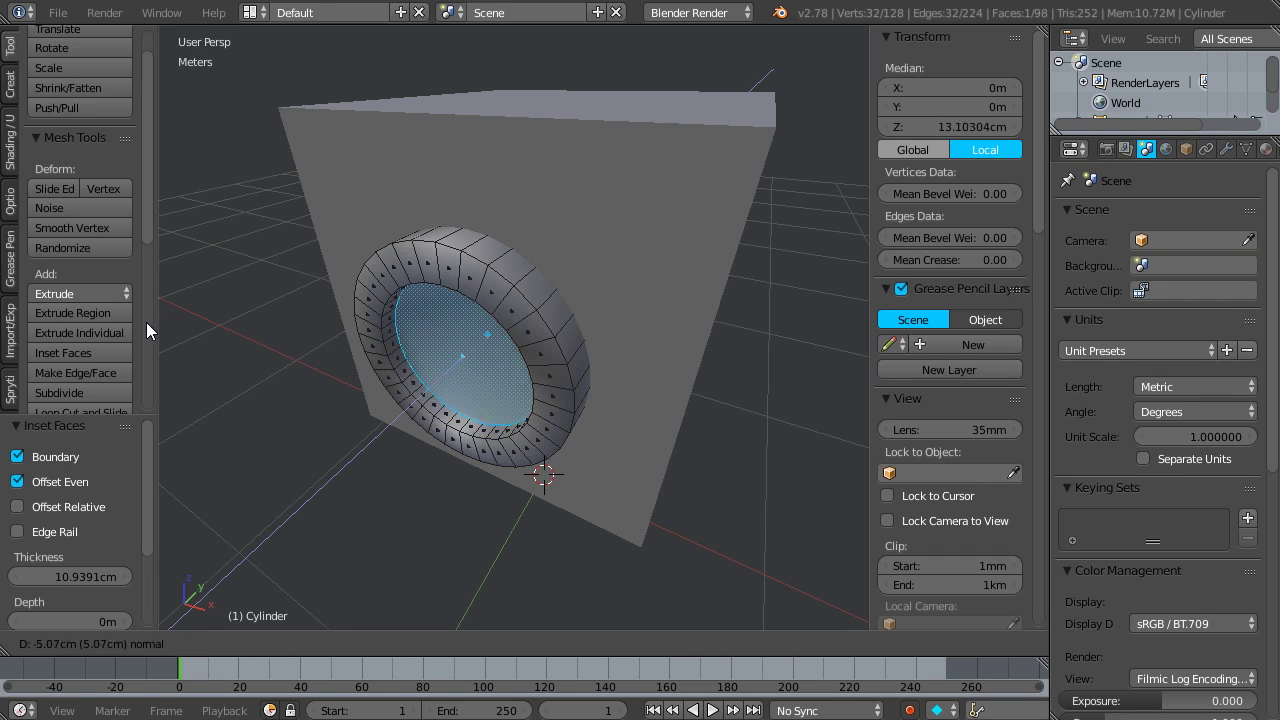
pyautogui.press('Escape')
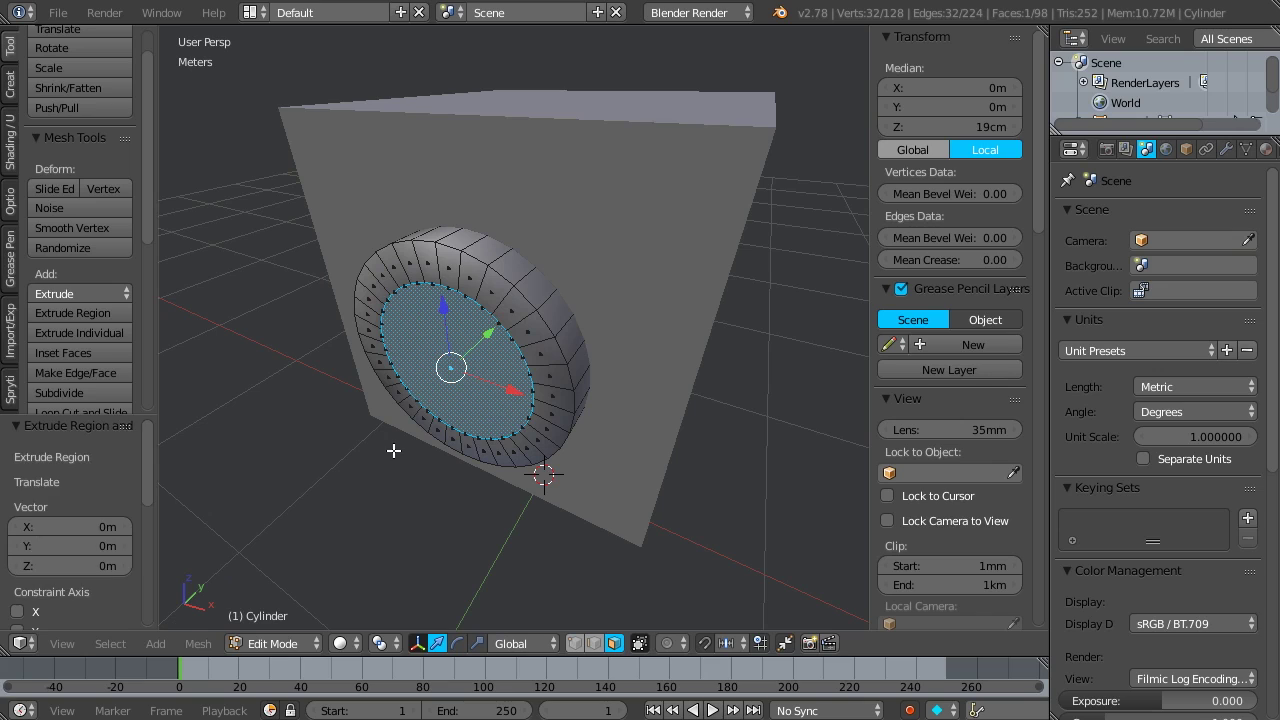
pyautogui.hotkey('ctrl', 'z')
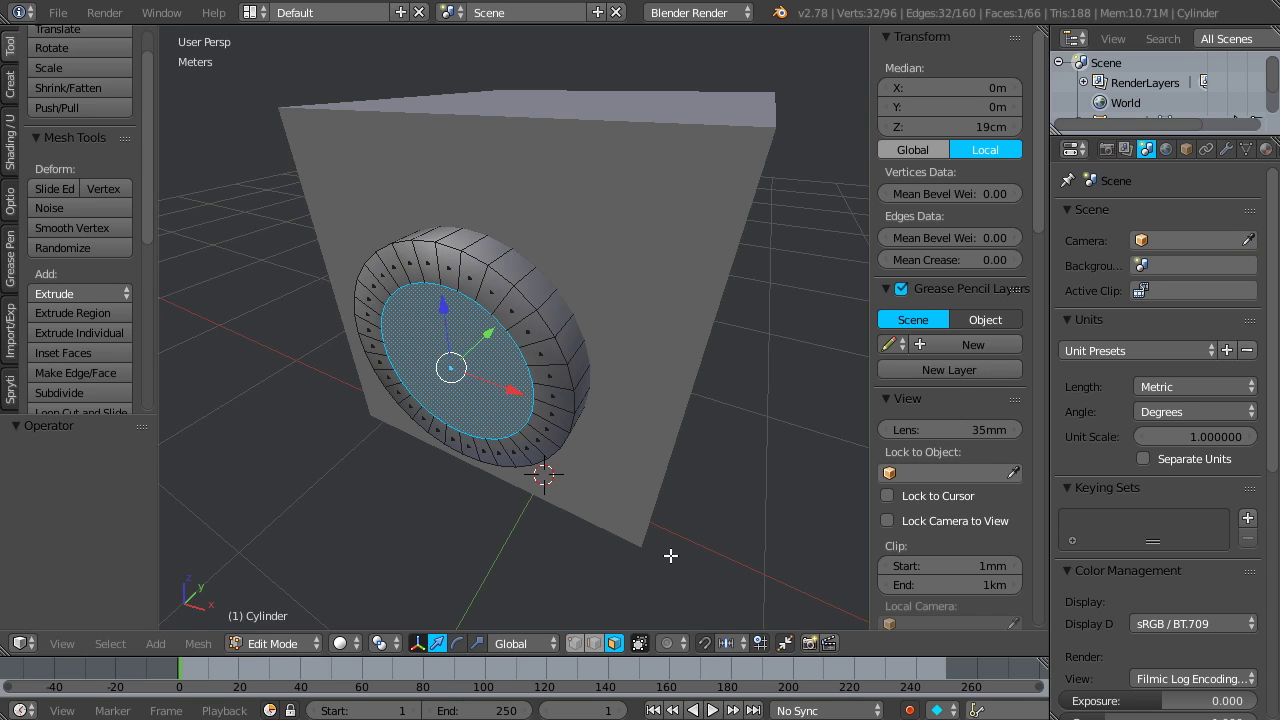
pyautogui.press('e')
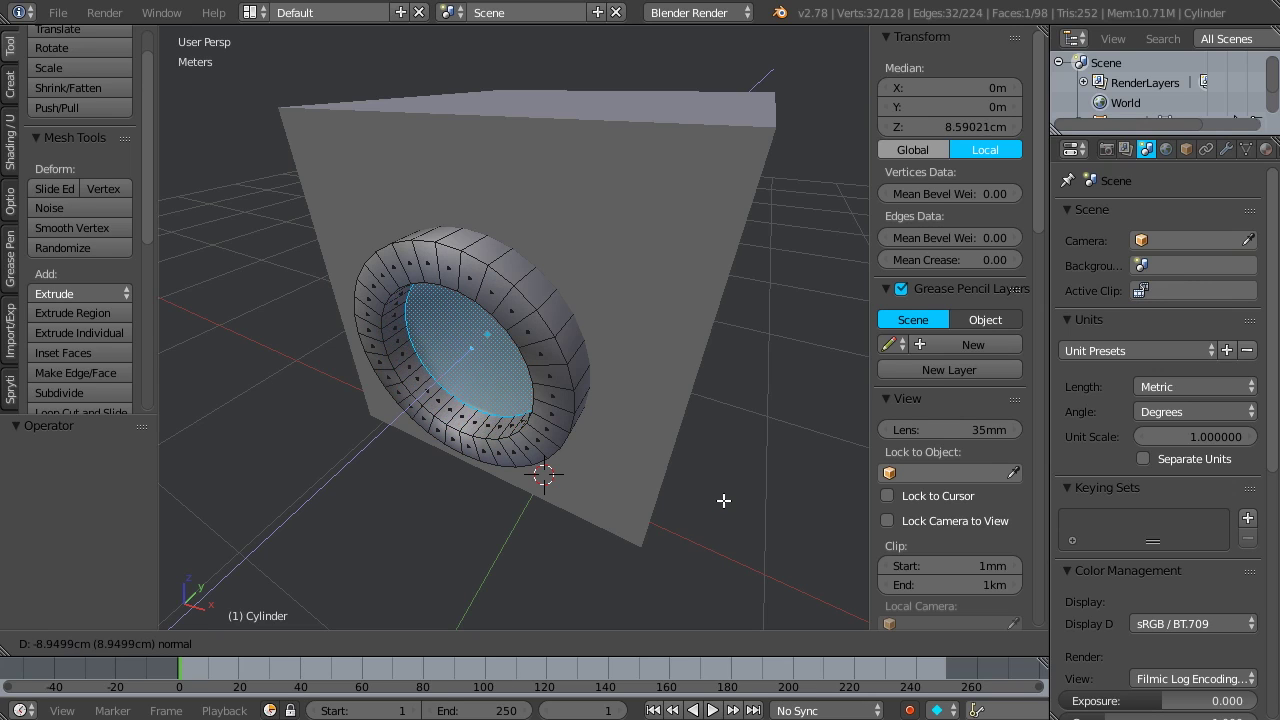
pyautogui.click(720, 503)
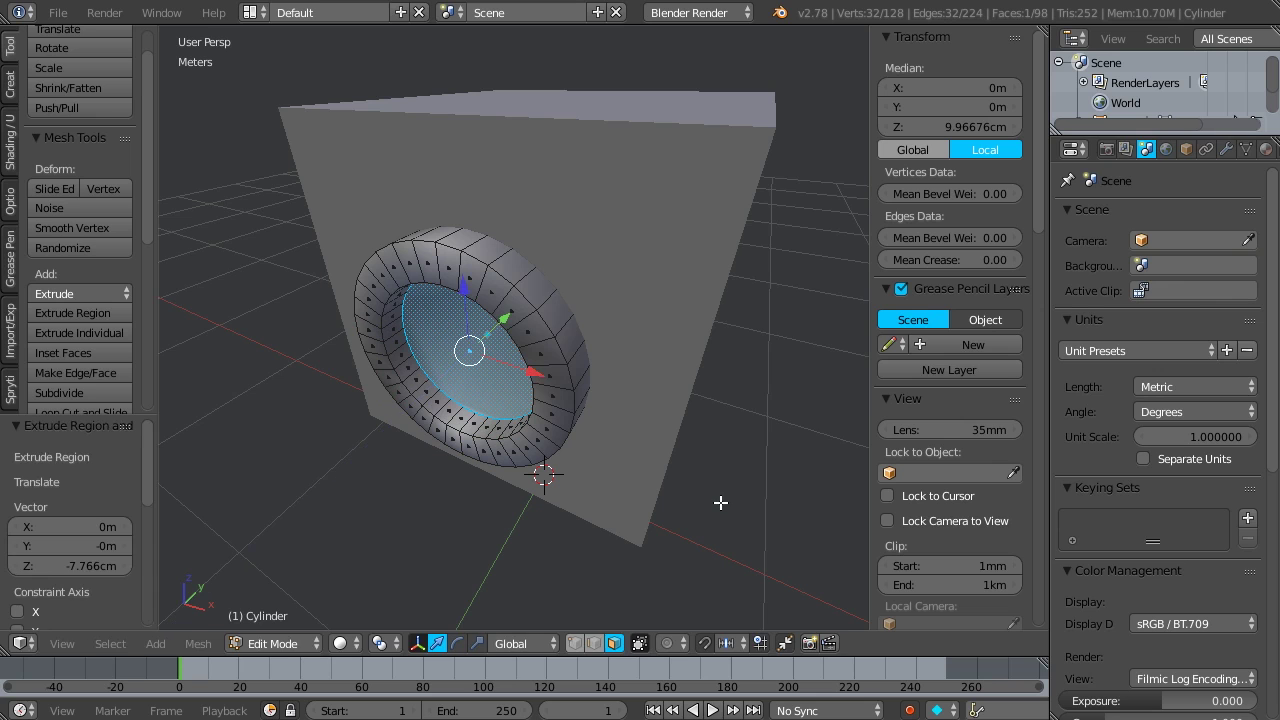
pyautogui.moveTo(677, 503); pyautogui.dragTo(705, 468, button='middle')
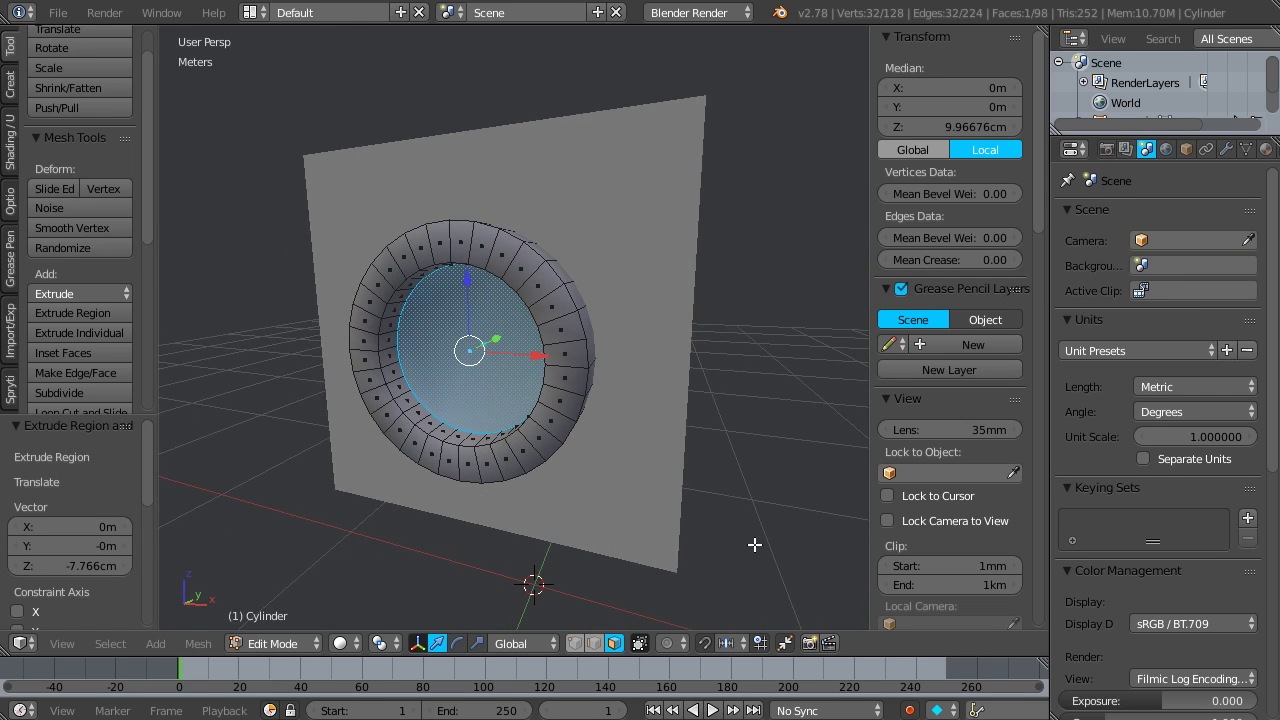
# - Inset the recessed face again and move the inner face deeper along Y
pyautogui.press('i')
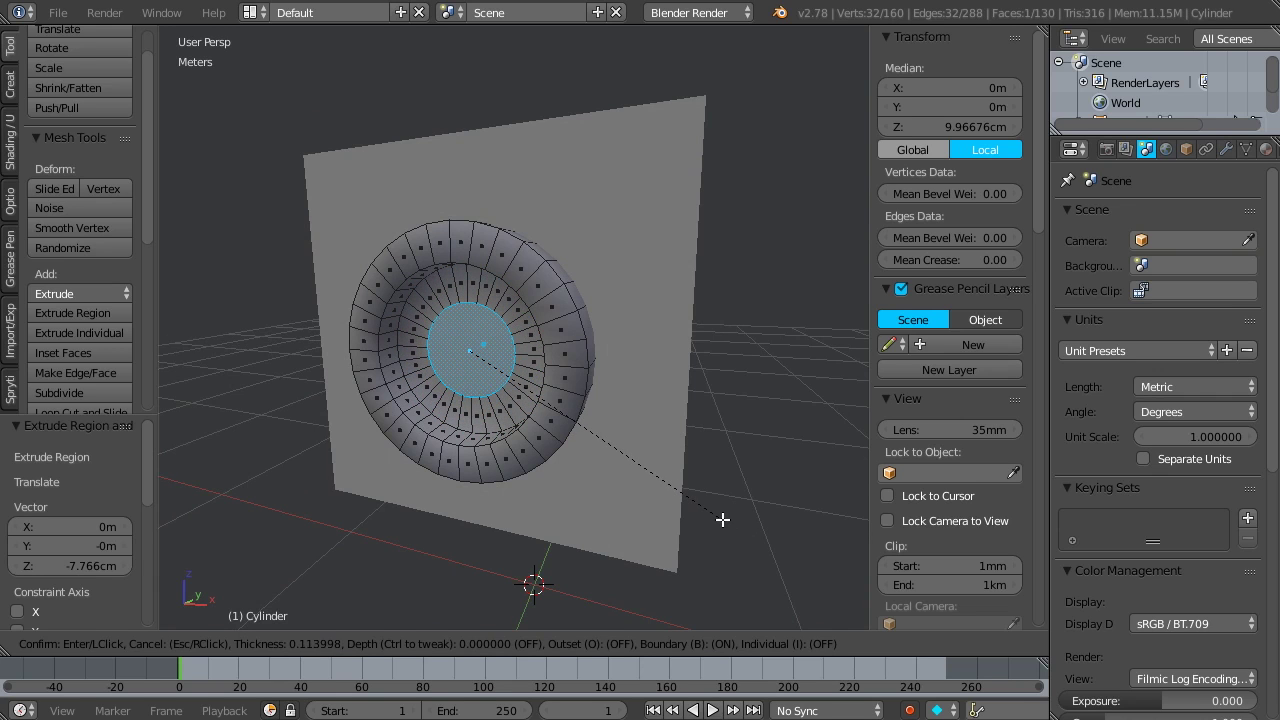
pyautogui.click(720, 520)
pyautogui.moveTo(638, 381); pyautogui.dragTo(638, 419, button='middle')
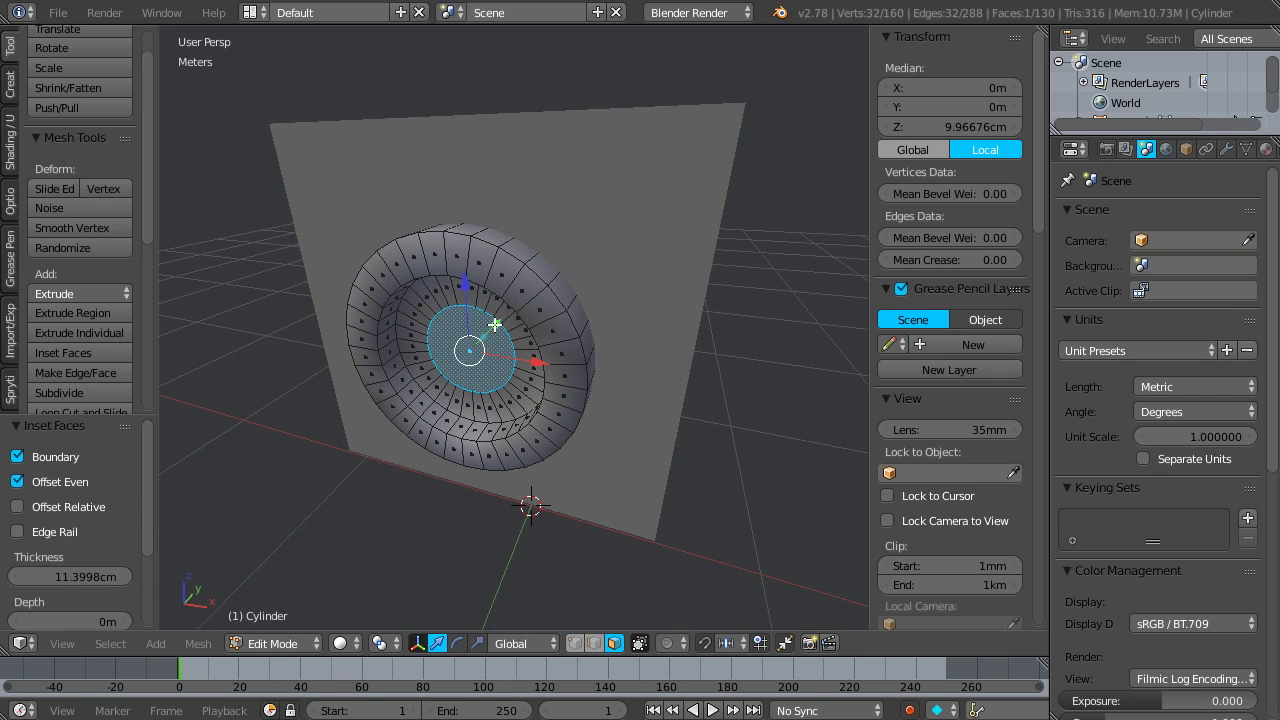
pyautogui.press('g')
pyautogui.press('y')
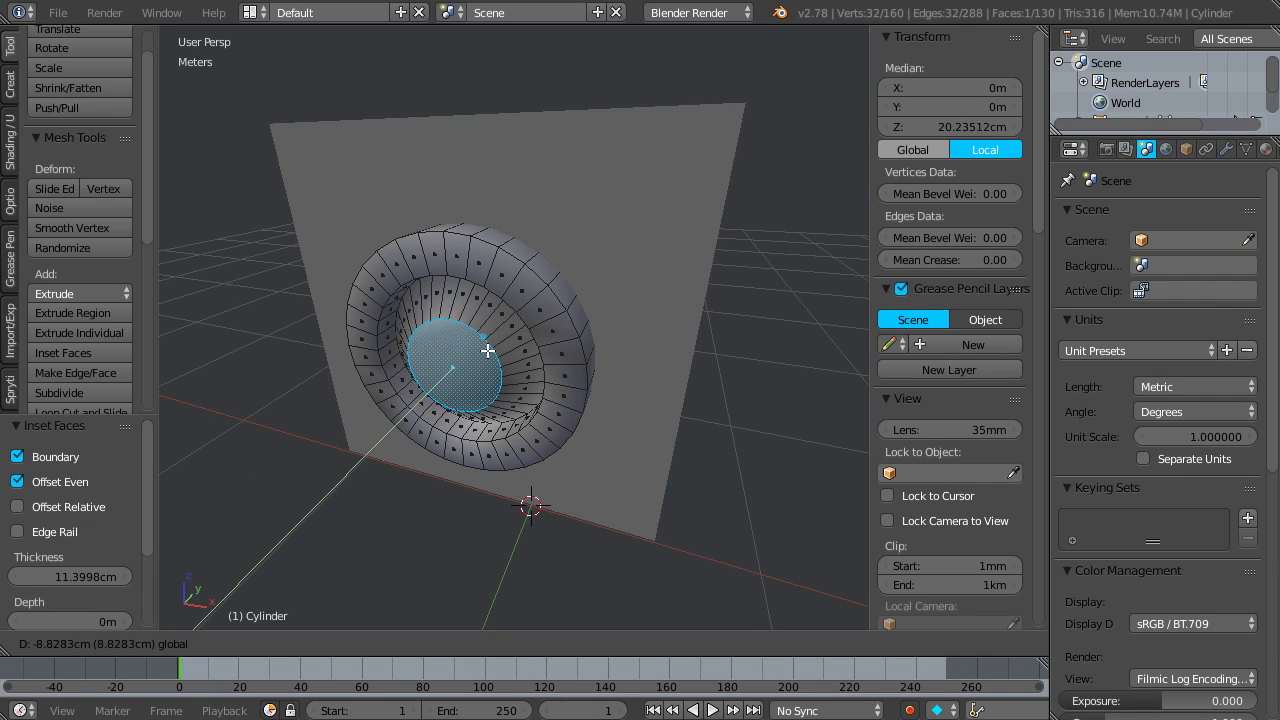
pyautogui.click(487, 353)
pyautogui.moveTo(487, 353)
pyautogui.mouseDown(button='middle')
pyautogui.moveTo(560, 370)
pyautogui.moveTo(614, 343)
pyautogui.moveTo(489, 355)
pyautogui.mouseUp(button='middle')
pyautogui.press('Tab')
pyautogui.moveTo(607, 374)
pyautogui.mouseDown(button='middle')
pyautogui.moveTo(619, 334)
pyautogui.moveTo(531, 336)
pyautogui.moveTo(551, 303)
pyautogui.moveTo(653, 317)
pyautogui.moveTo(550, 276)
pyautogui.moveTo(455, 299)
pyautogui.moveTo(583, 354)
pyautogui.moveTo(551, 346)
pyautogui.moveTo(543, 316)
pyautogui.moveTo(630, 312)
pyautogui.moveTo(560, 320)
pyautogui.moveTo(529, 300)
pyautogui.moveTo(548, 279)
pyautogui.moveTo(553, 340)
pyautogui.moveTo(545, 328)
pyautogui.moveTo(425, 315)
pyautogui.mouseUp(button='middle')
pyautogui.scroll(-5, 531, 336)
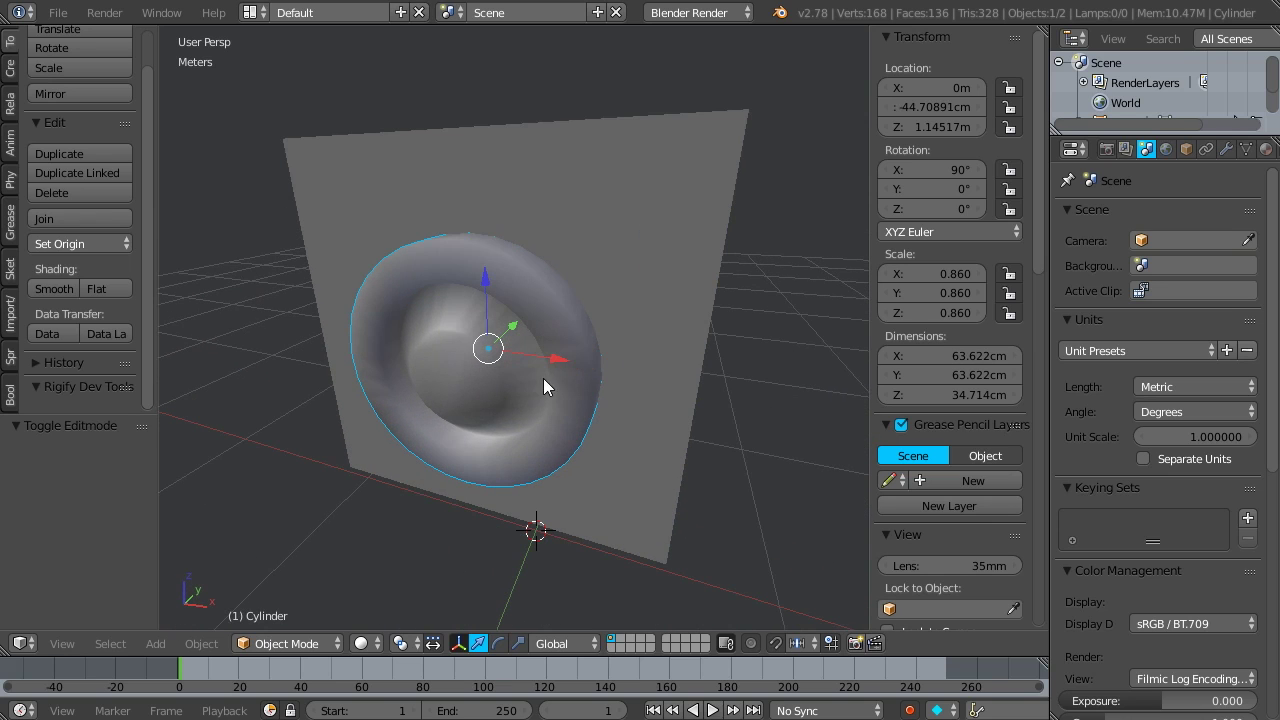
# - Add one more inset ring, push the inner cap along Y, and return to Object Mode
pyautogui.press('Tab')
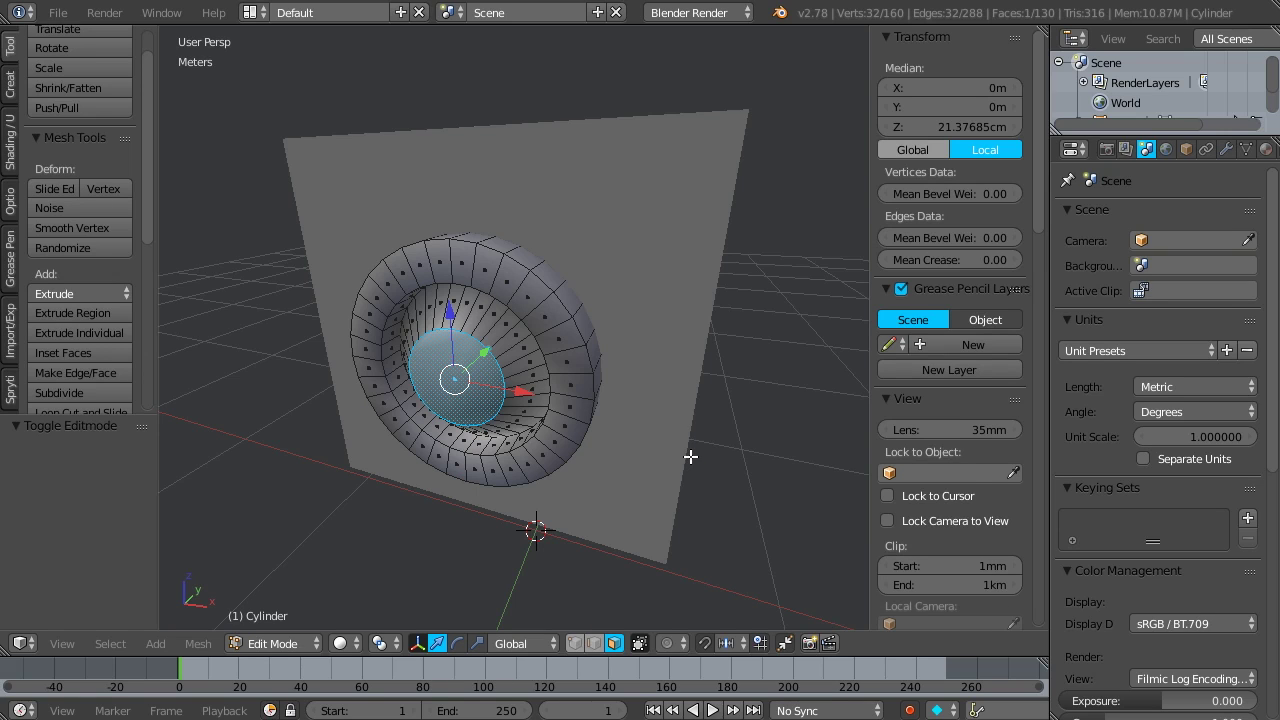
pyautogui.press('i')
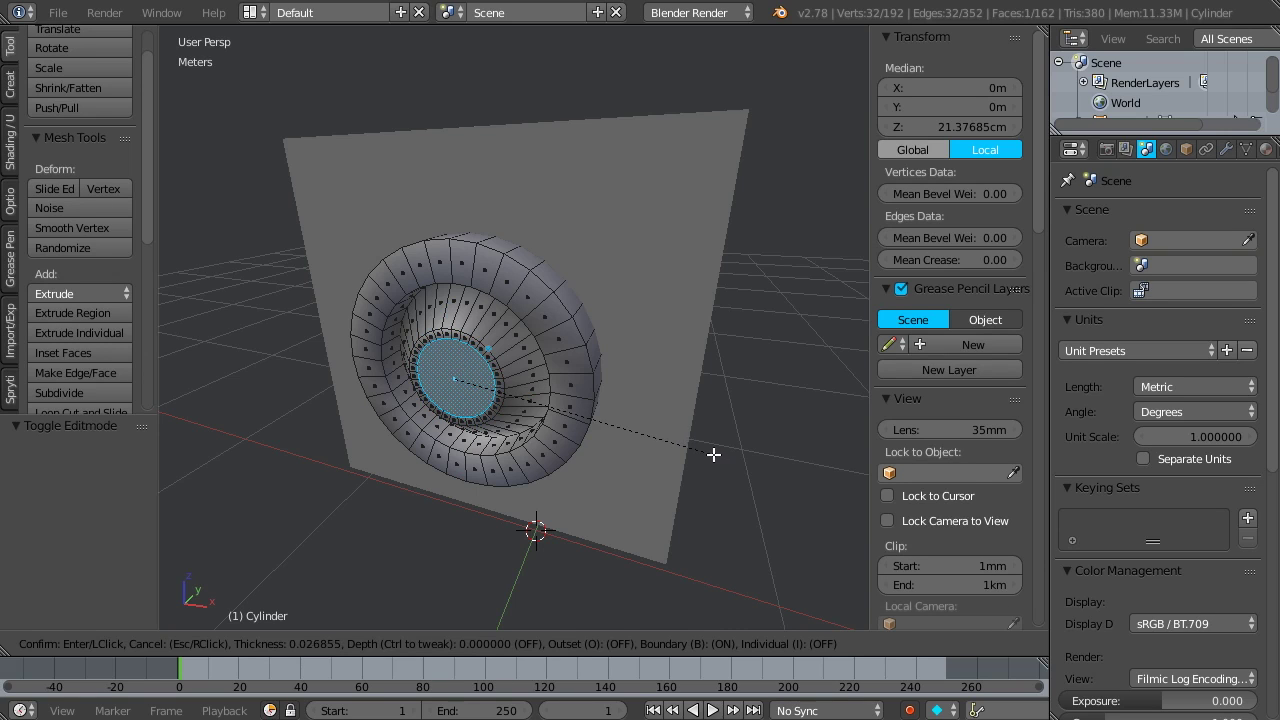
pyautogui.click(710, 455)
pyautogui.moveTo(486, 355); pyautogui.dragTo(491, 356)
pyautogui.press('Tab')
pyautogui.moveTo(541, 389); pyautogui.dragTo(618, 330, button='middle')
pyautogui.scroll(-3, 509, 357)
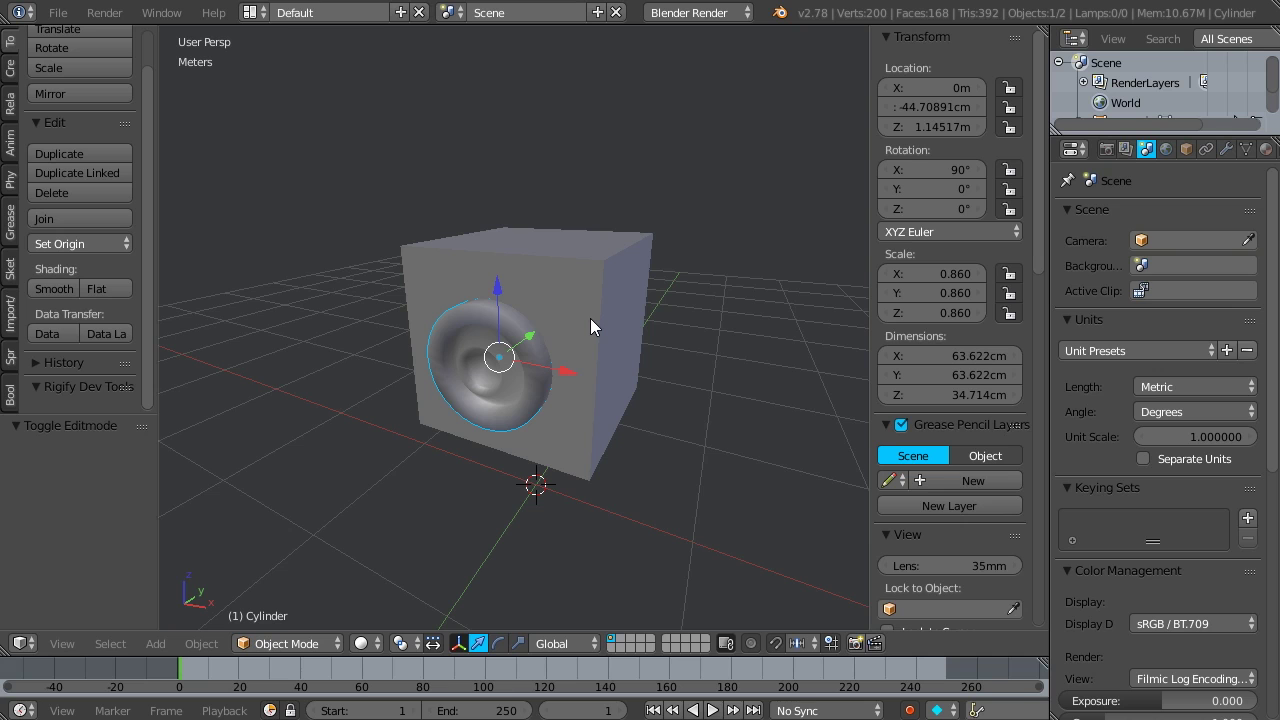
pyautogui.moveTo(590, 321); pyautogui.dragTo(540, 306, button='middle')
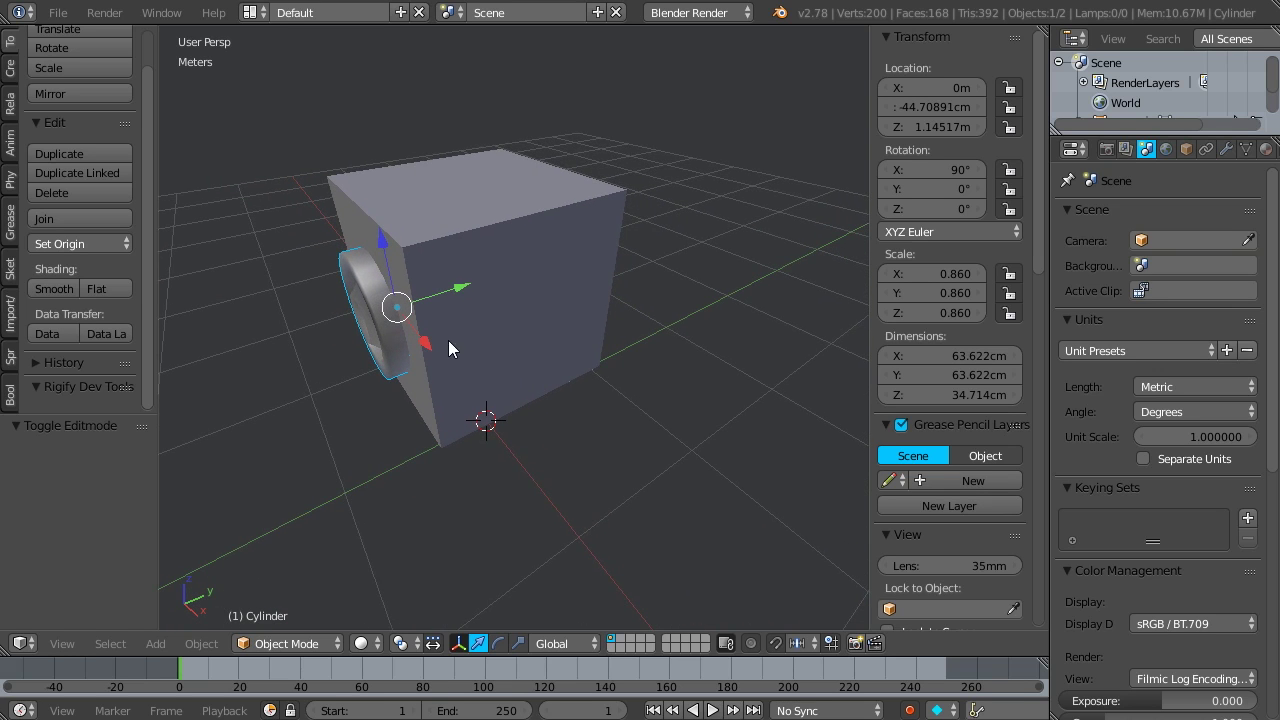
# - Add a second mesh cylinder at the 3D cursor, rotated 90° about X
pyautogui.hotkey('shift', 'a')
pyautogui.moveTo(455, 338)
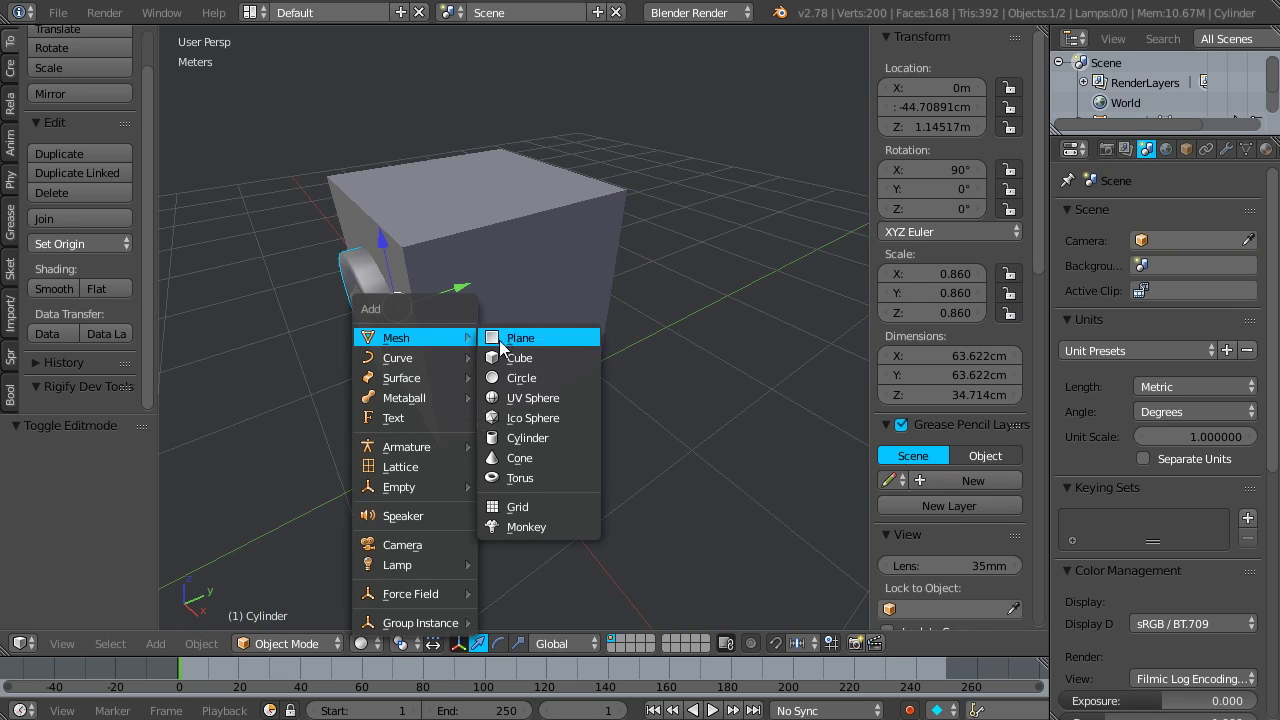
pyautogui.click(545, 437)
pyautogui.moveTo(559, 420); pyautogui.dragTo(582, 357, button='middle')
pyautogui.moveTo(148, 480); pyautogui.dragTo(148, 595)
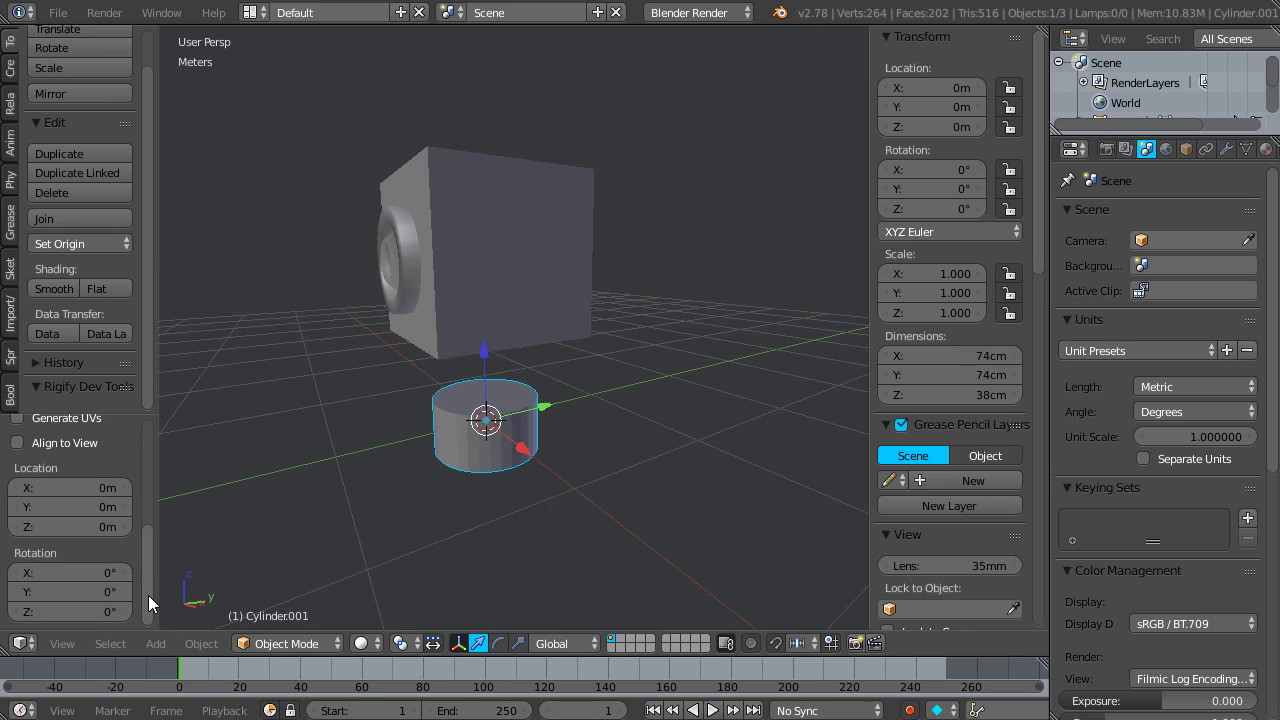
pyautogui.click(90, 572)
pyautogui.write('90')
pyautogui.press('Return')
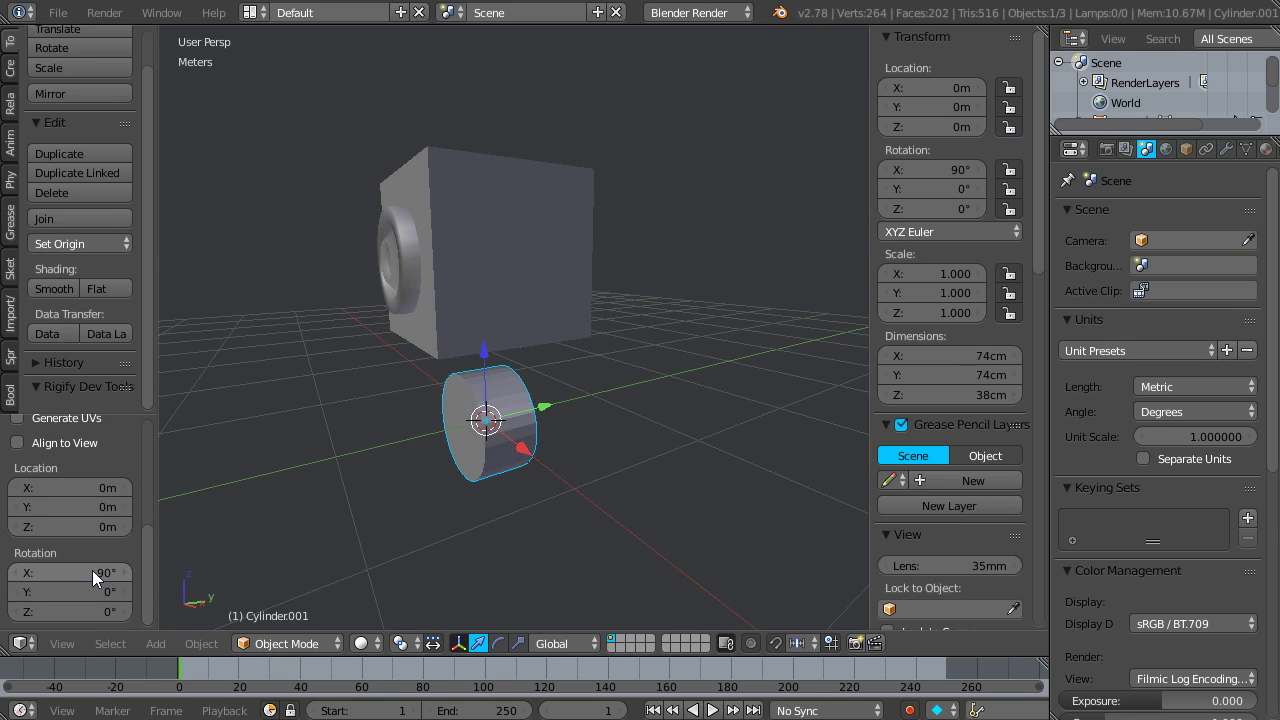
pyautogui.moveTo(352, 386); pyautogui.dragTo(559, 357, button='middle')
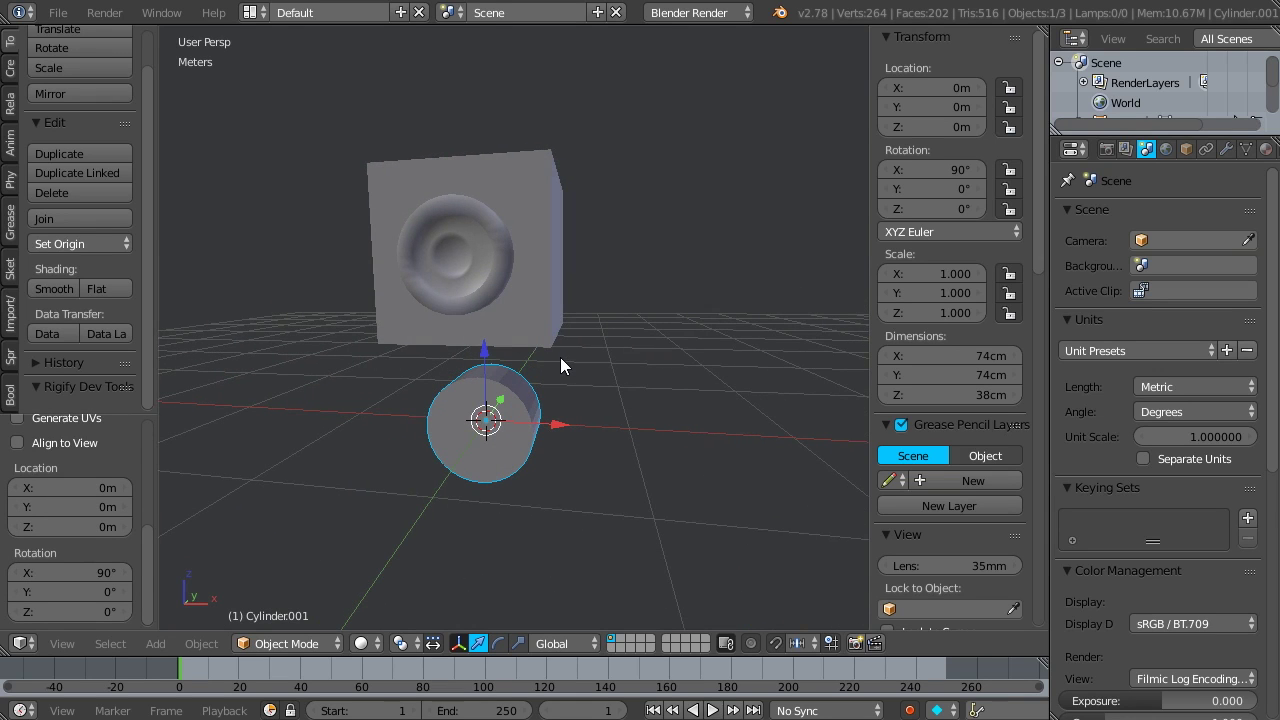
pyautogui.press('KP_1')
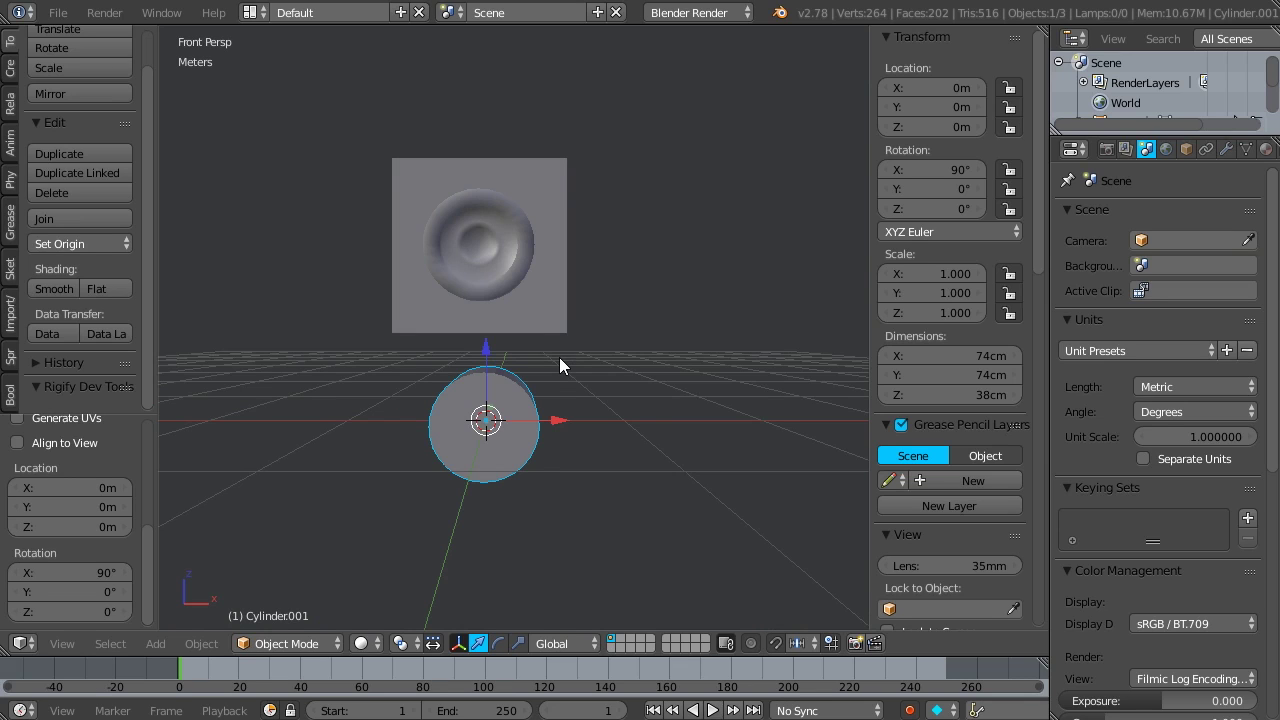
# - In front ortho view, move the cylinder beside the box, scale it to 0.784, and set X to 79.72 cm
pyautogui.press('KP_5')
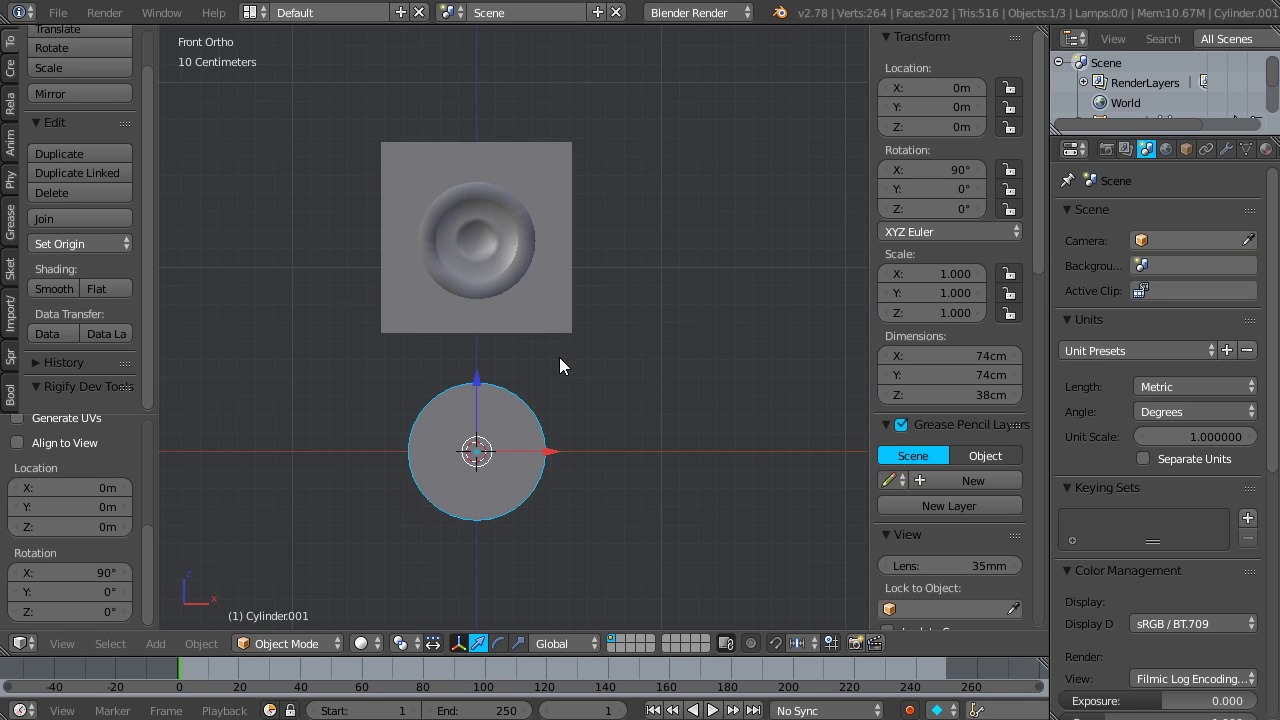
pyautogui.moveTo(550, 458); pyautogui.dragTo(696, 468)
pyautogui.moveTo(619, 387); pyautogui.dragTo(640, 193)
pyautogui.moveTo(690, 233); pyautogui.dragTo(706, 234)
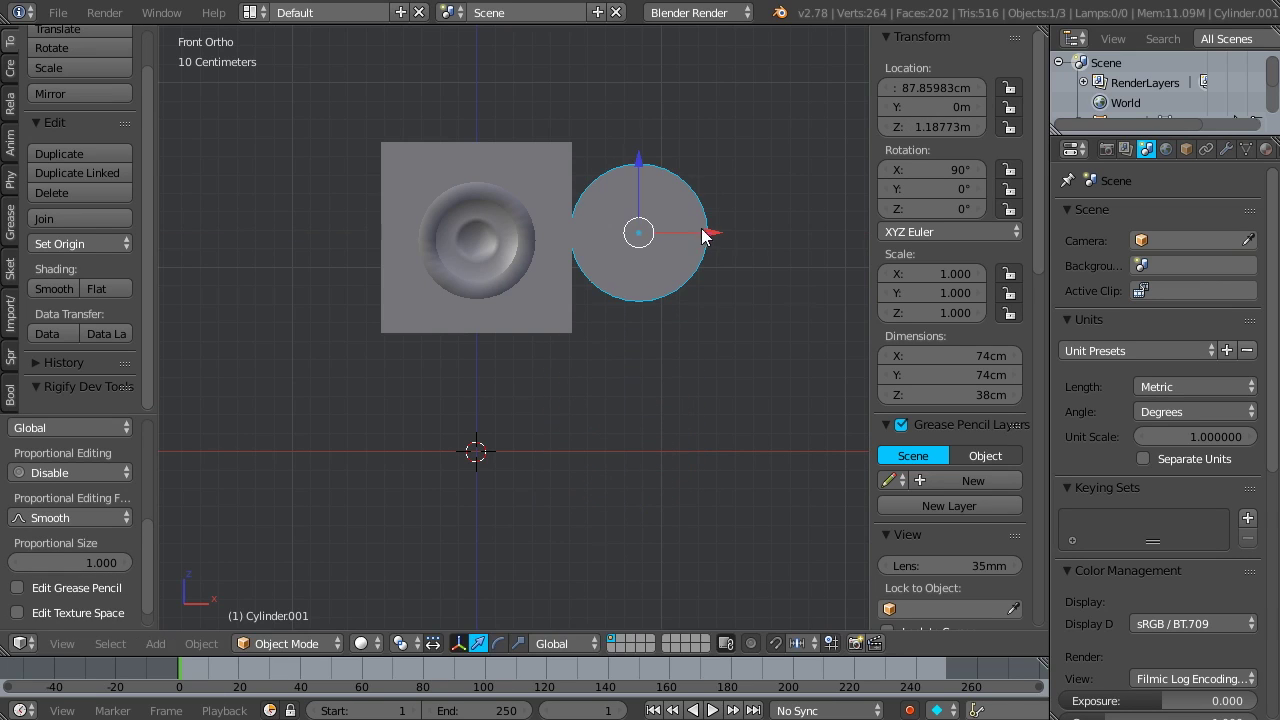
pyautogui.moveTo(642, 169); pyautogui.dragTo(644, 184)
pyautogui.moveTo(702, 247); pyautogui.dragTo(717, 250)
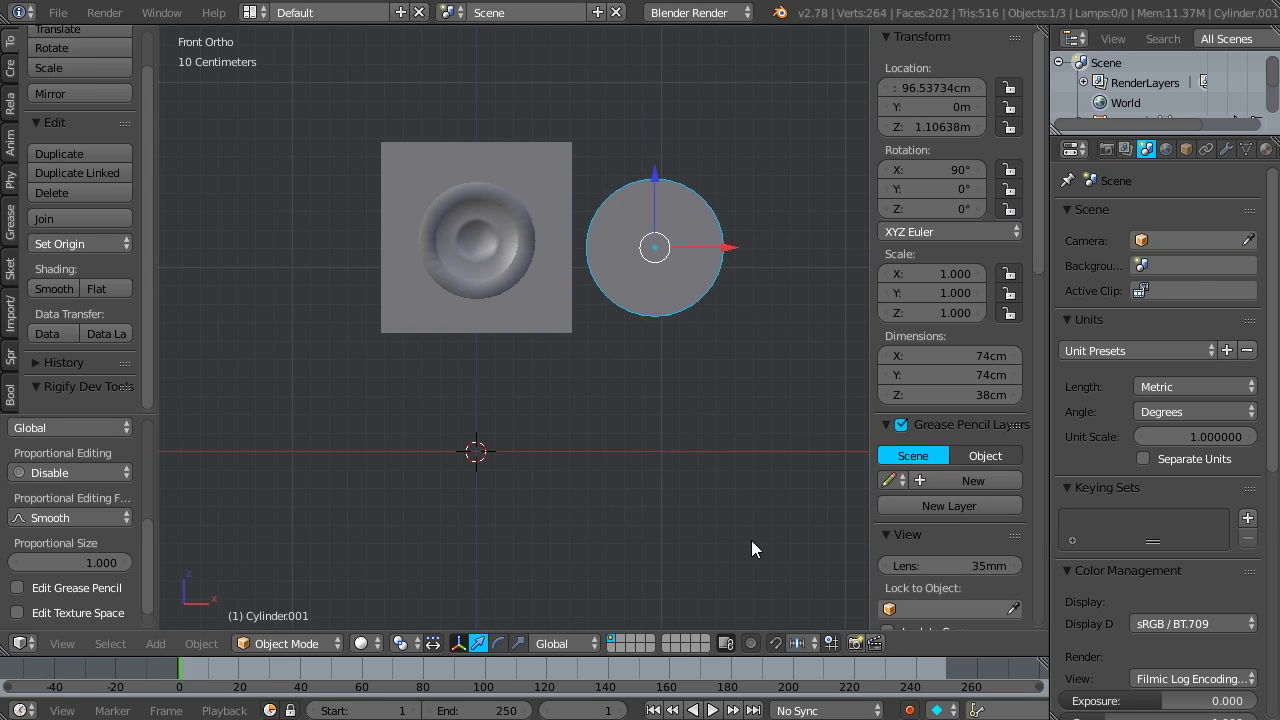
pyautogui.press('s')
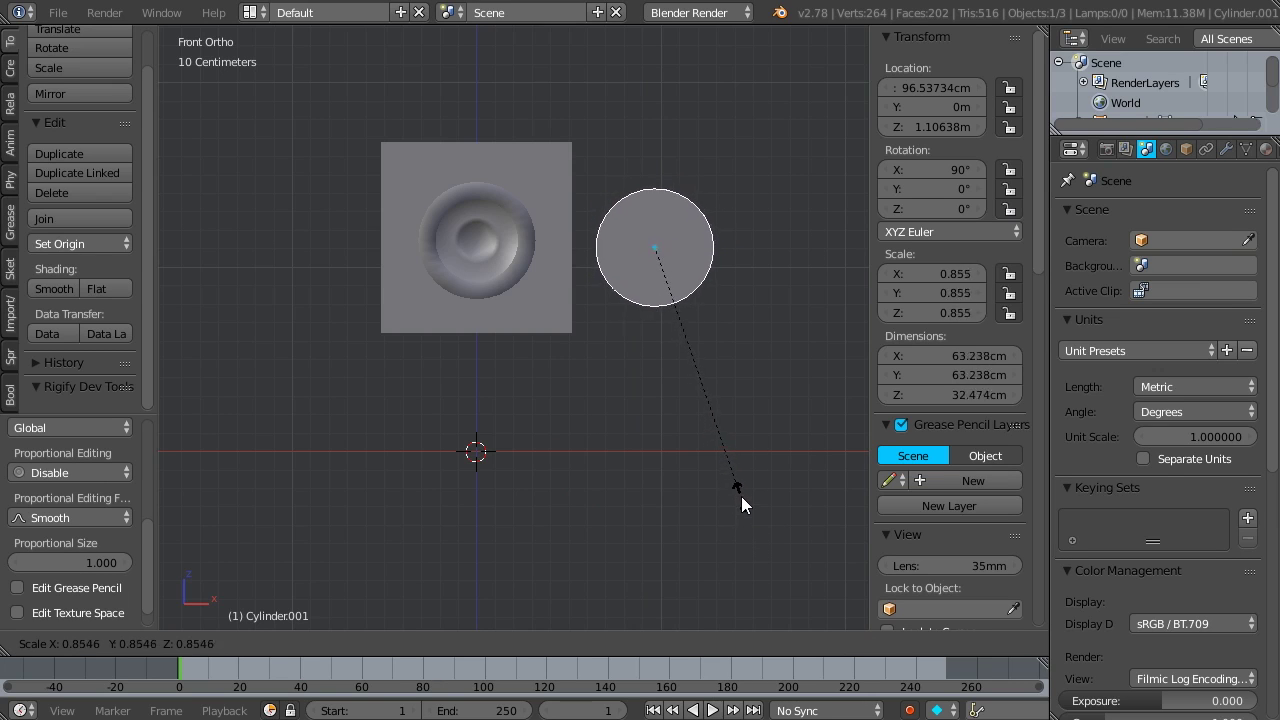
pyautogui.click(737, 474)
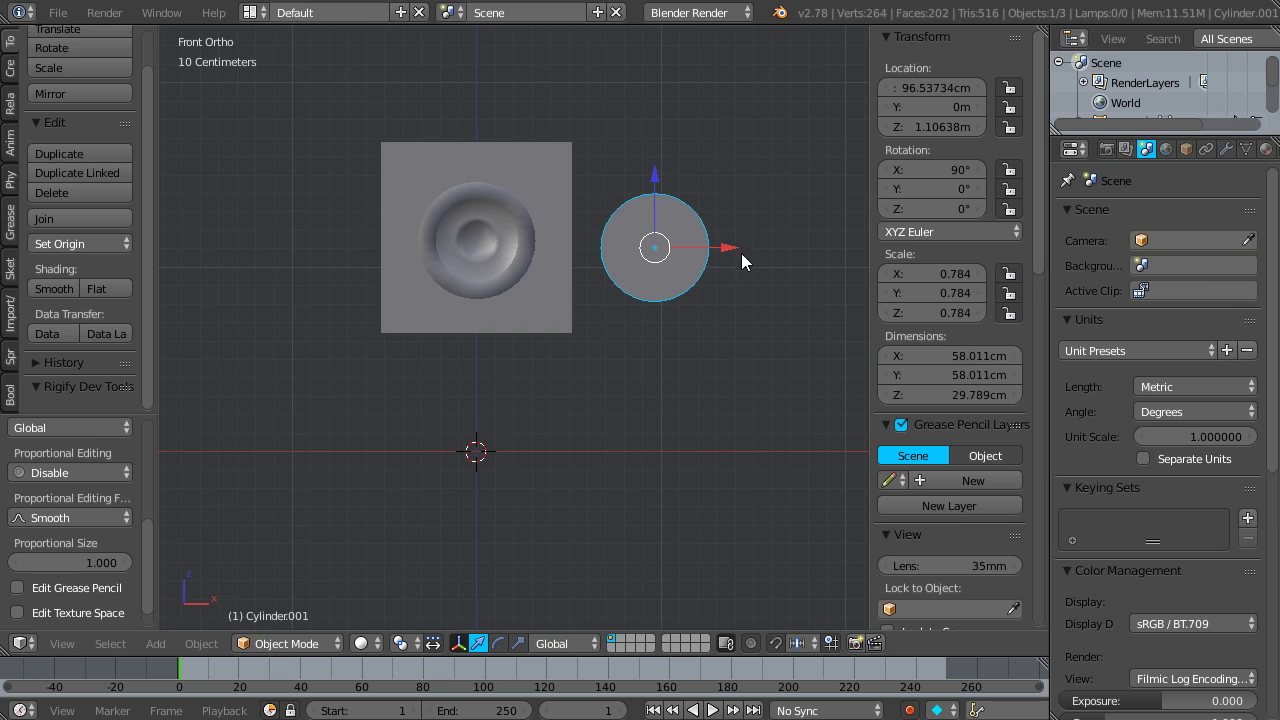
pyautogui.moveTo(730, 249); pyautogui.dragTo(699, 255)
# - From the right view, stretch the cylinder along Y to about 68 cm deep
pyautogui.press('KP_3')
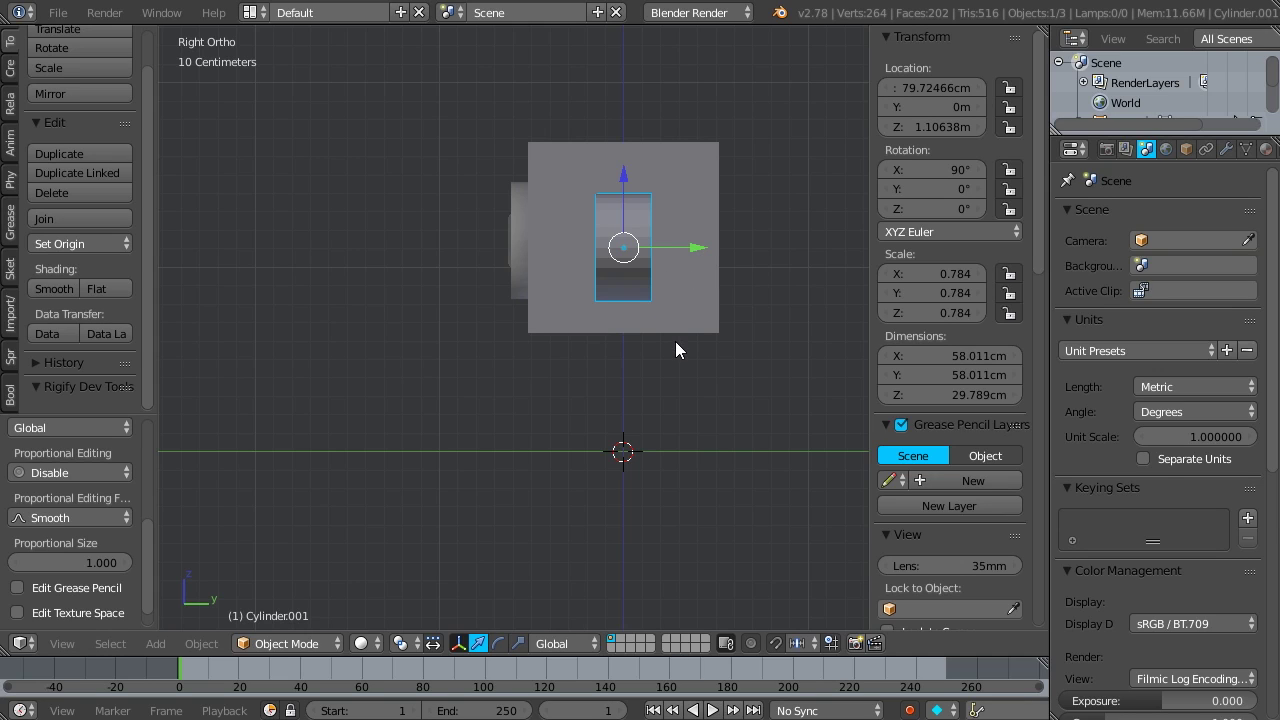
pyautogui.press('s')
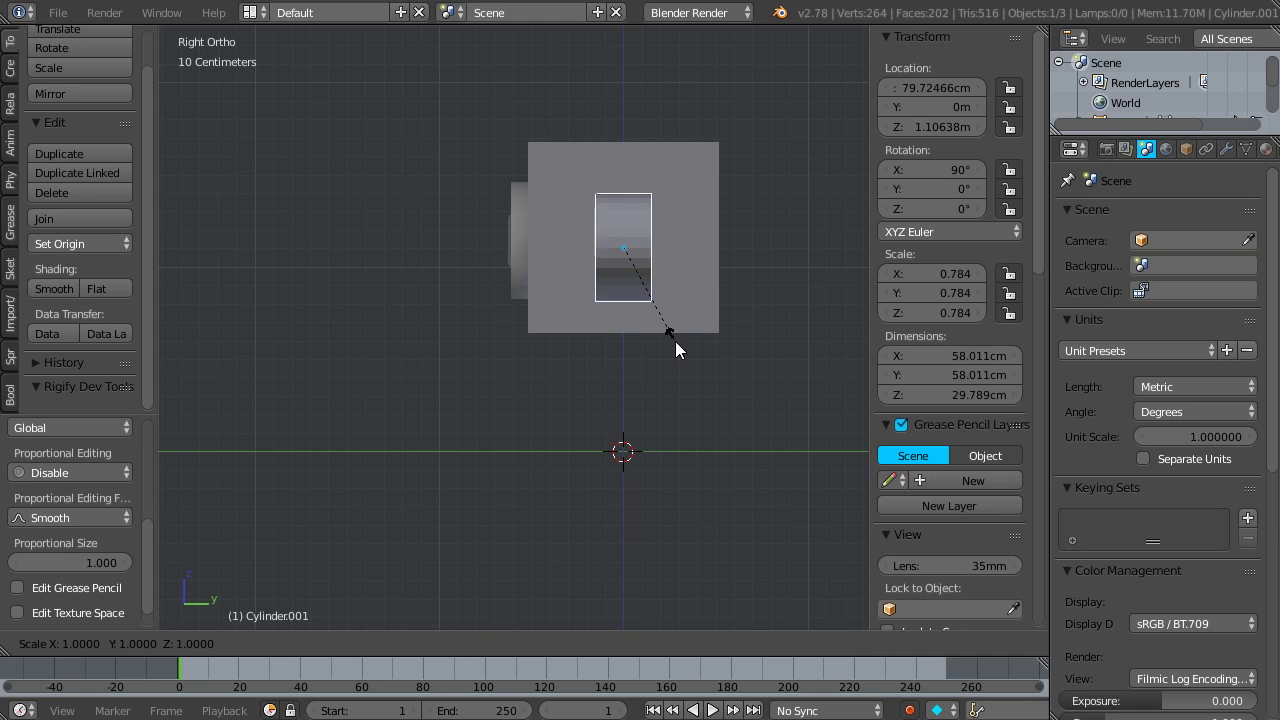
pyautogui.press('y')
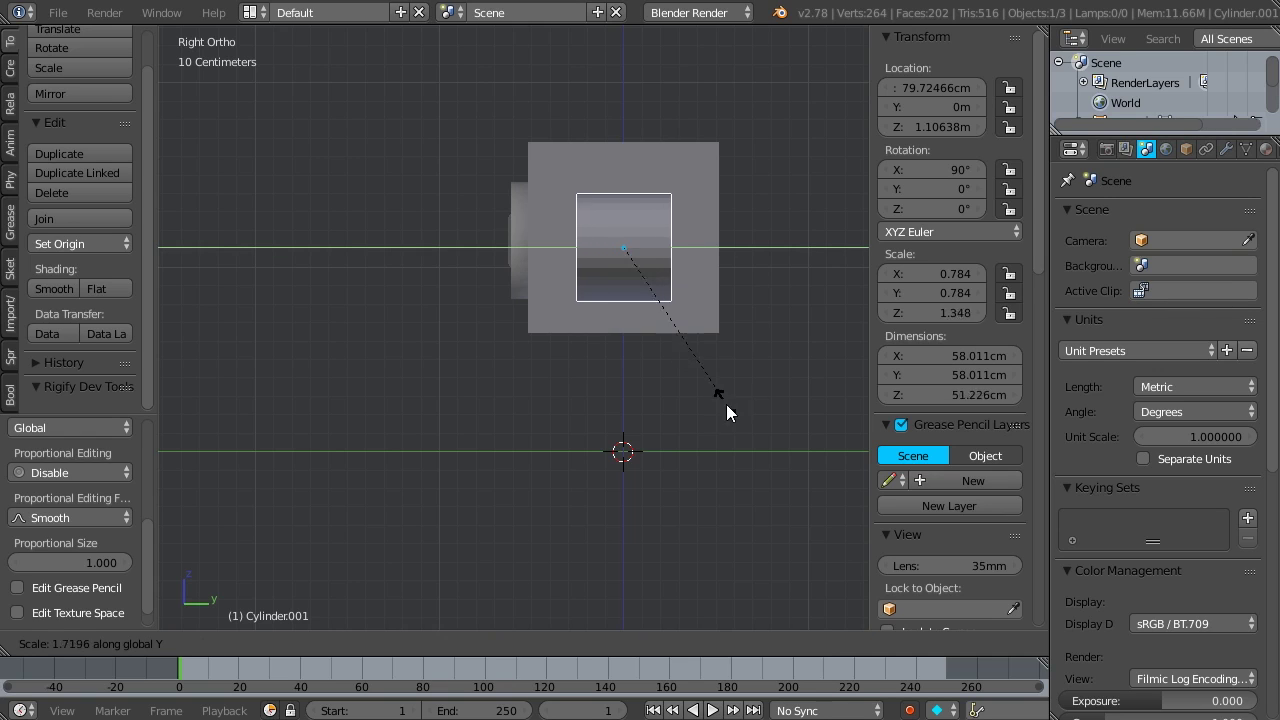
pyautogui.click(757, 458)
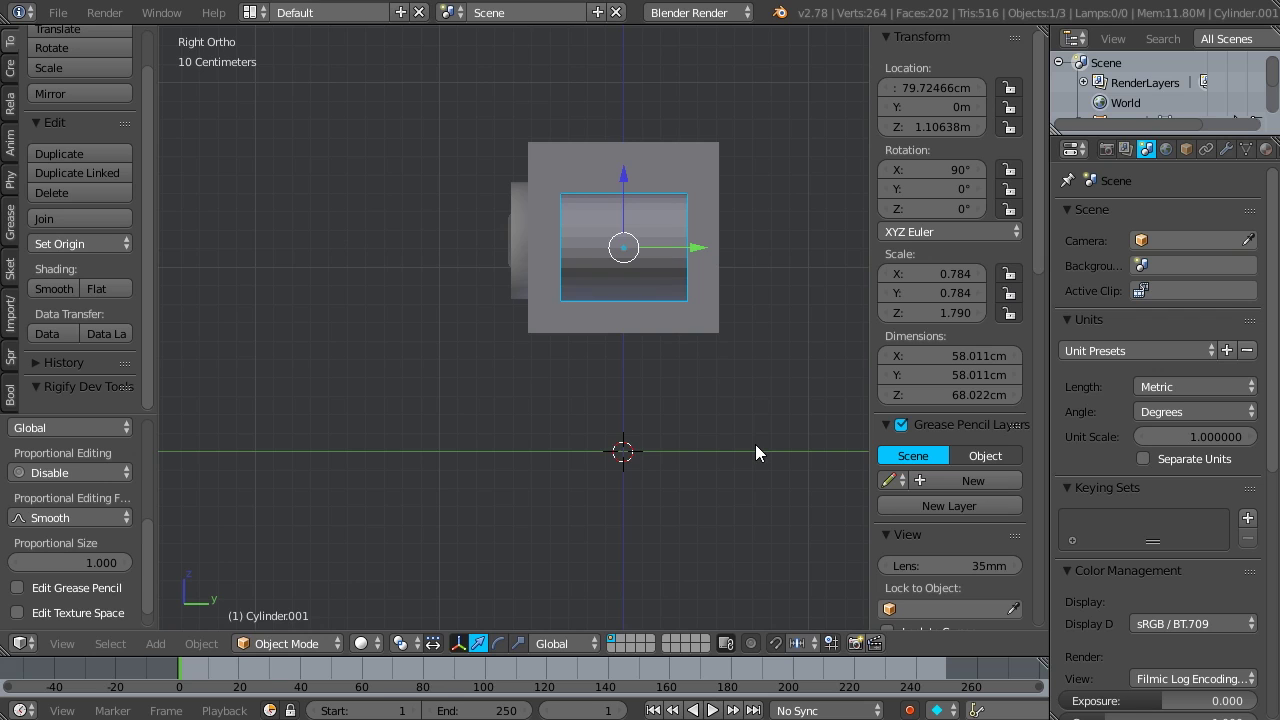
pyautogui.press('KP_5')
pyautogui.moveTo(571, 292); pyautogui.dragTo(608, 356, button='middle')
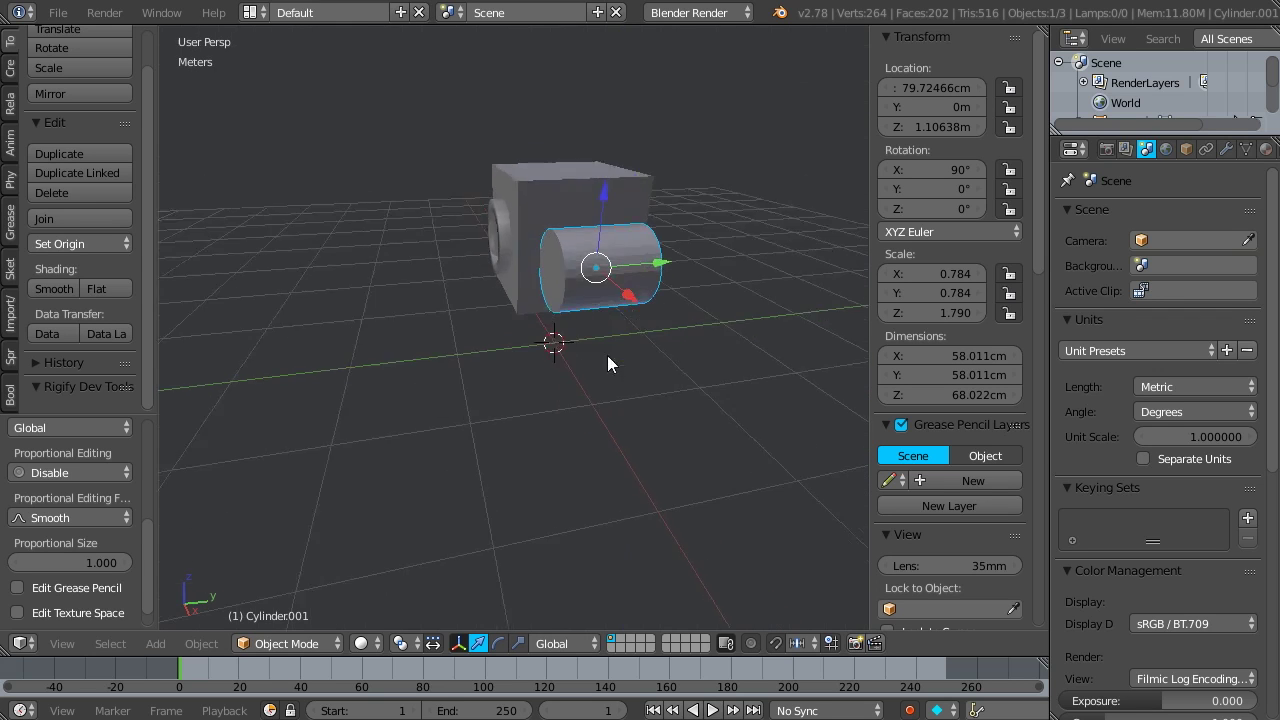
# - Put the second cylinder into Edit Mode with all 64 vertices selected
pyautogui.scroll(5, 625, 272)
pyautogui.moveTo(619, 239); pyautogui.dragTo(571, 241, button='middle')
pyautogui.press('Tab')
pyautogui.moveTo(566, 369); pyautogui.dragTo(651, 354, button='middle')
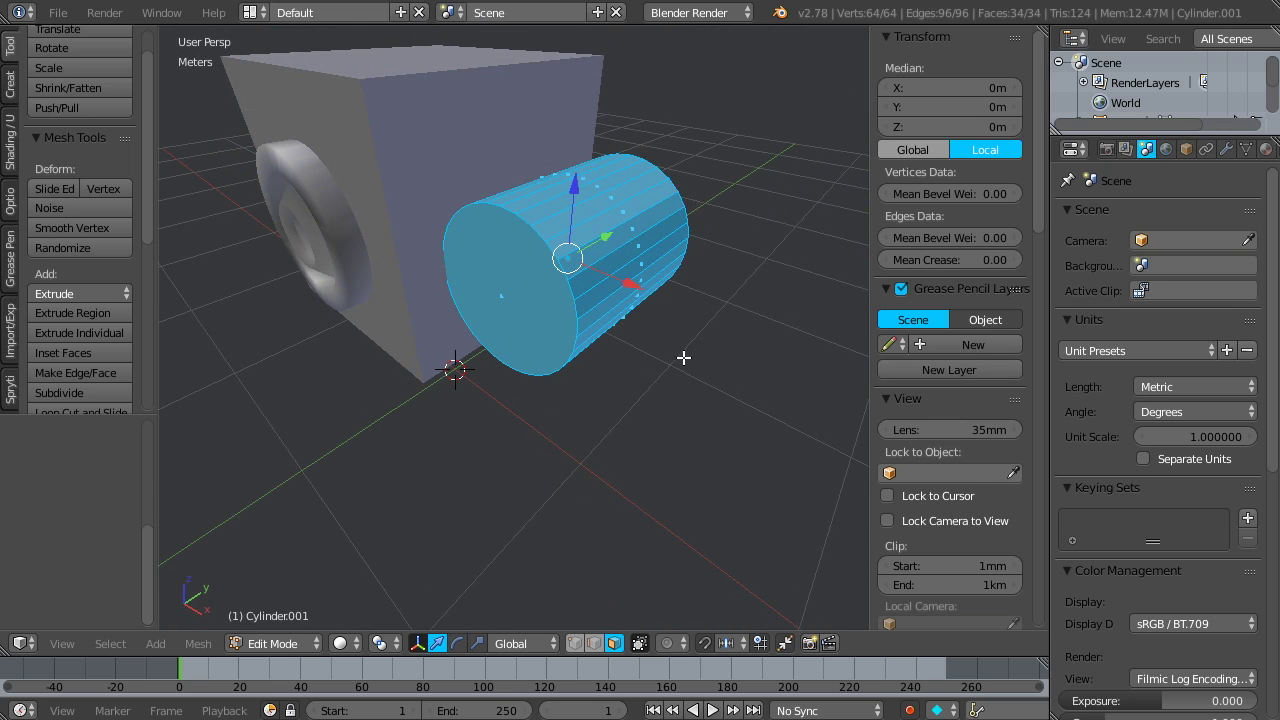
pyautogui.press('a')
pyautogui.moveTo(651, 251); pyautogui.dragTo(470, 243, button='middle')
pyautogui.moveTo(581, 205); pyautogui.dragTo(580, 262, button='middle')
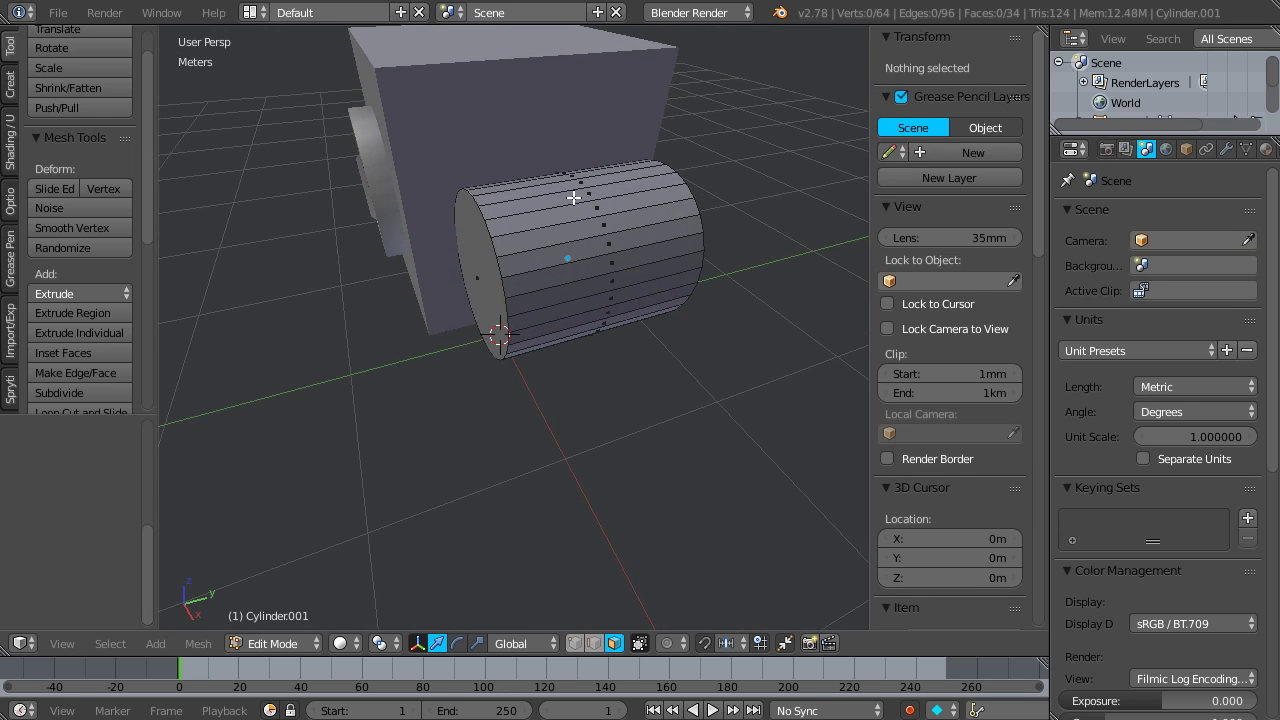
pyautogui.moveTo(593, 319); pyautogui.dragTo(602, 127, button='middle')
pyautogui.moveTo(540, 380); pyautogui.dragTo(560, 183, button='middle')
pyautogui.moveTo(595, 315); pyautogui.dragTo(610, 216, button='middle')
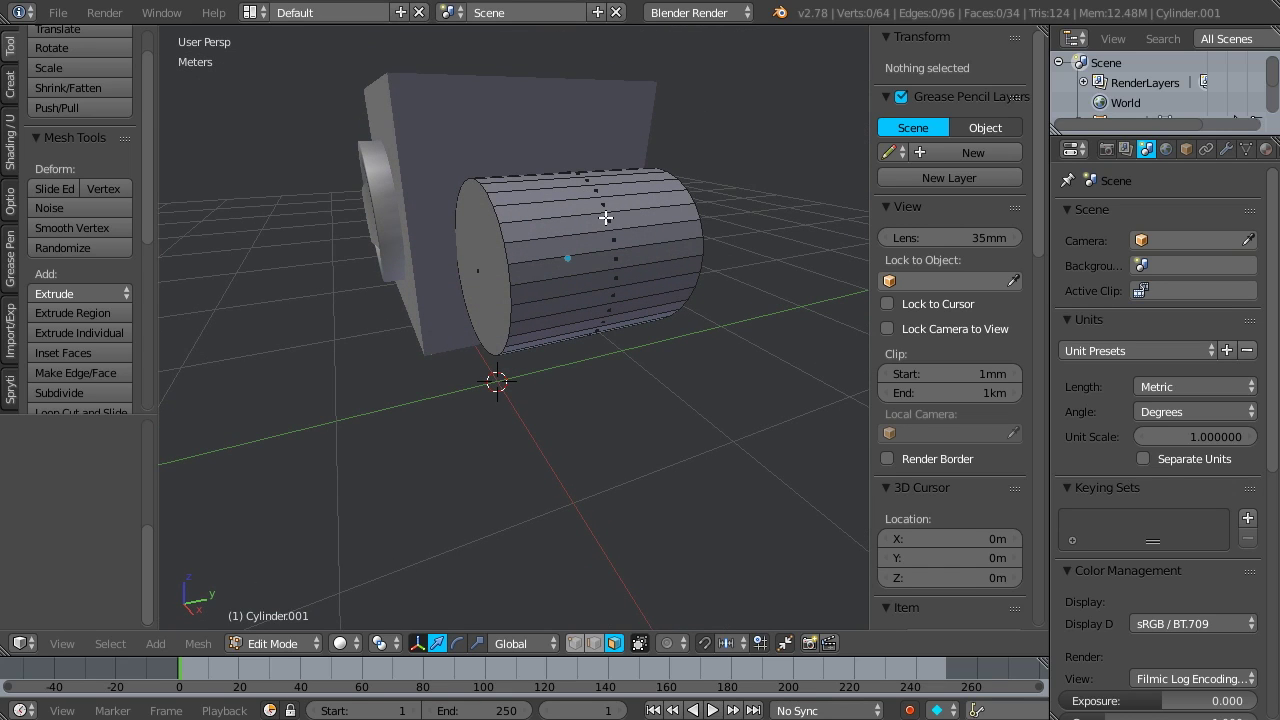
pyautogui.moveTo(605, 217); pyautogui.dragTo(575, 253, button='middle')
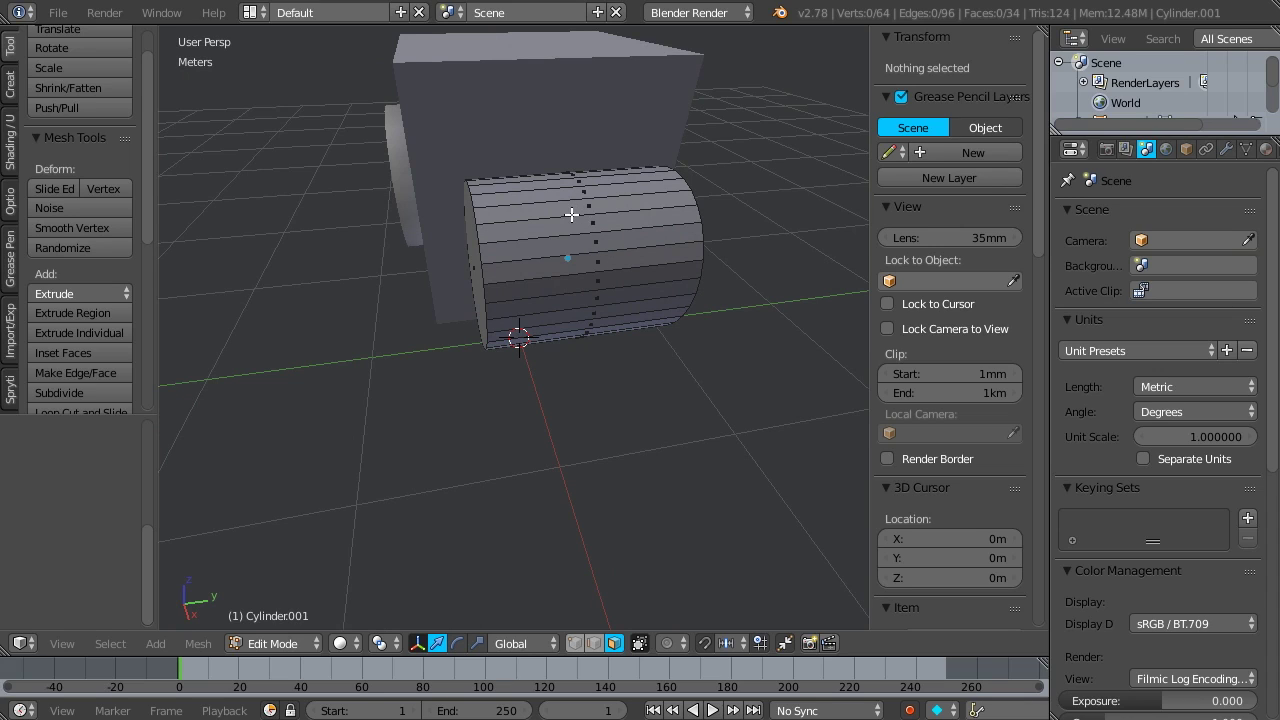
pyautogui.press('a')
pyautogui.moveTo(564, 243); pyautogui.dragTo(613, 242, button='middle')
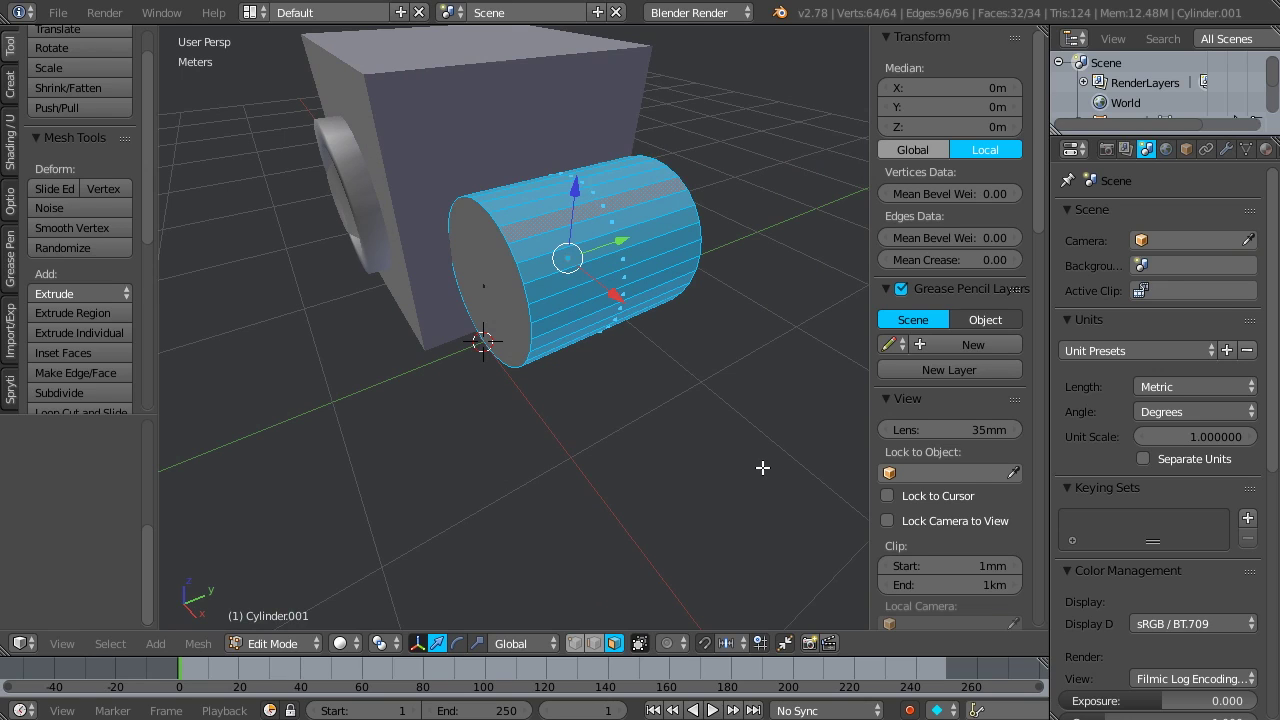
# - Inset a middle band on the cylinder's side faces and start extruding it outward
pyautogui.press('i')
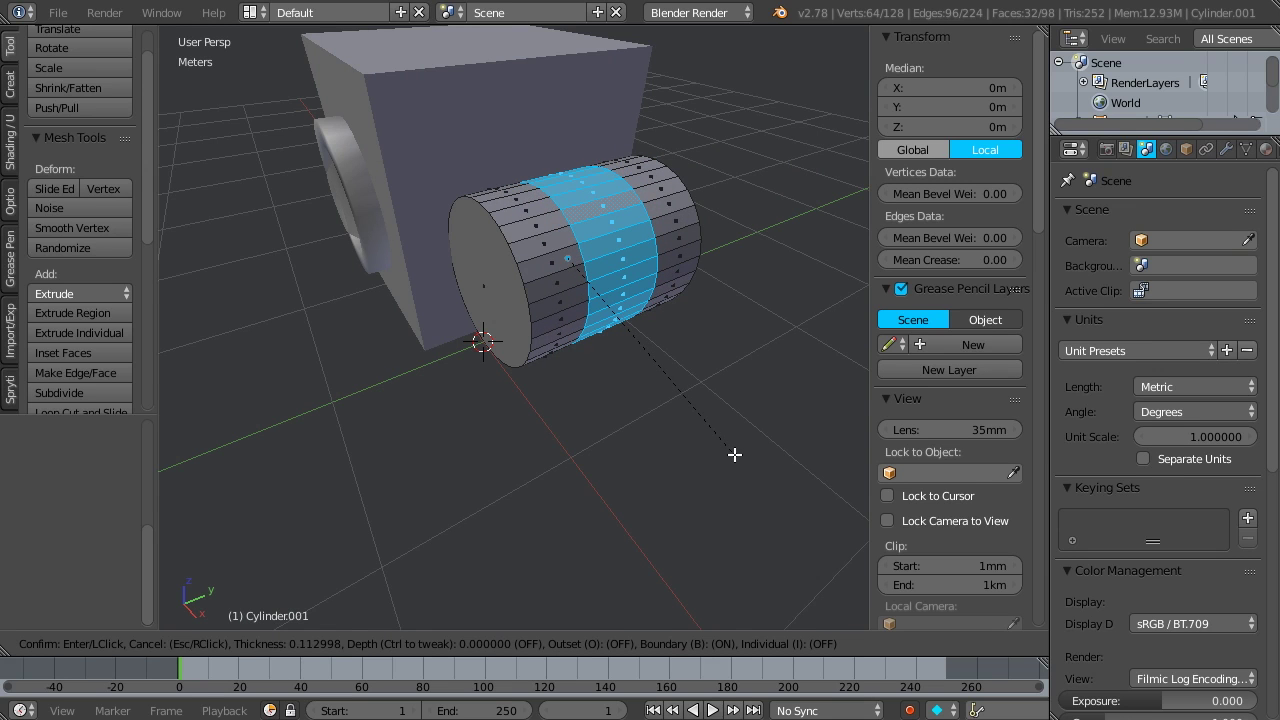
pyautogui.click(735, 455)
pyautogui.moveTo(630, 170); pyautogui.dragTo(554, 171, button='middle')
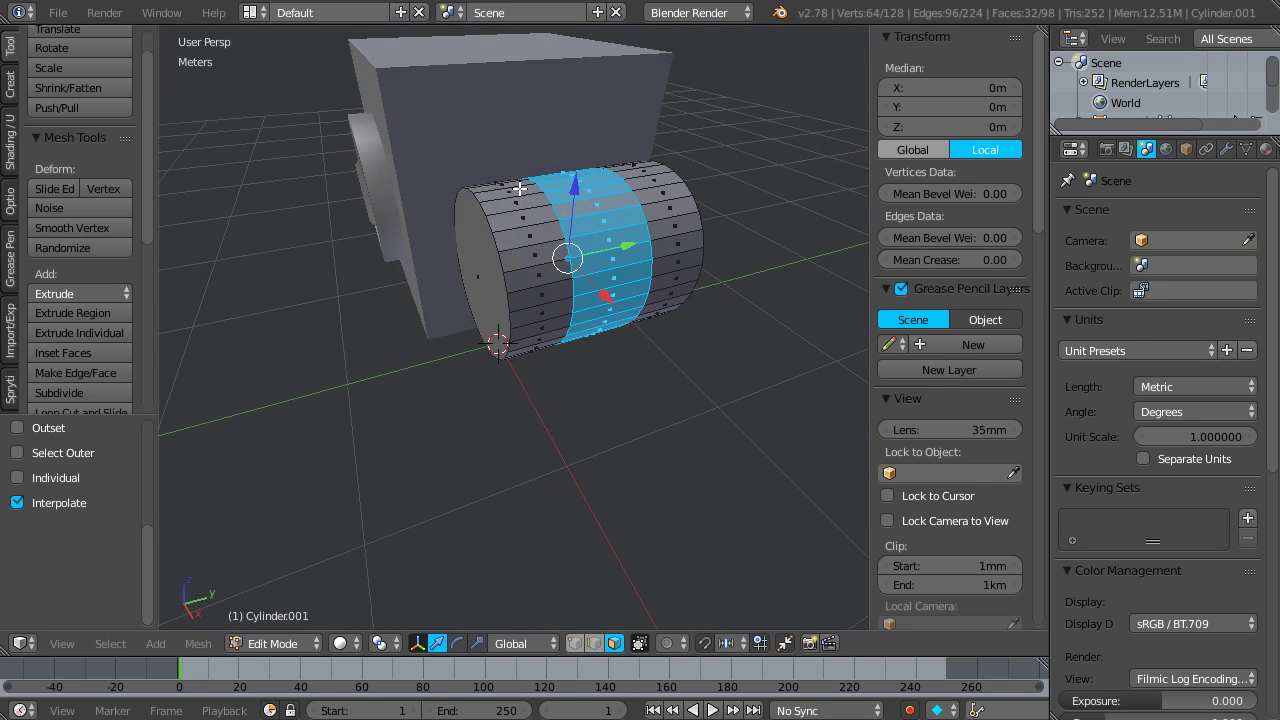
pyautogui.moveTo(594, 216); pyautogui.dragTo(632, 251, button='middle')
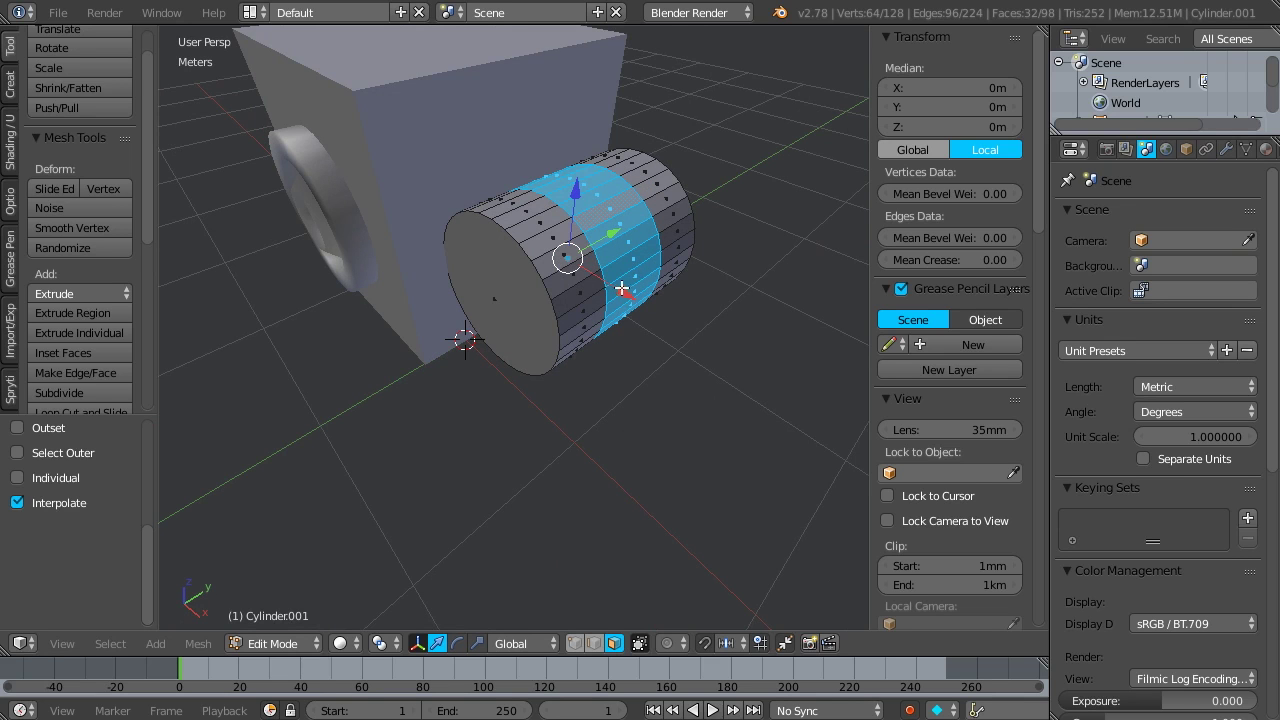
pyautogui.moveTo(608, 281)
pyautogui.mouseDown(button='middle')
pyautogui.moveTo(587, 284)
pyautogui.moveTo(623, 277)
pyautogui.moveTo(605, 317)
pyautogui.moveTo(620, 292)
pyautogui.moveTo(590, 290)
pyautogui.moveTo(620, 281)
pyautogui.mouseUp(button='middle')
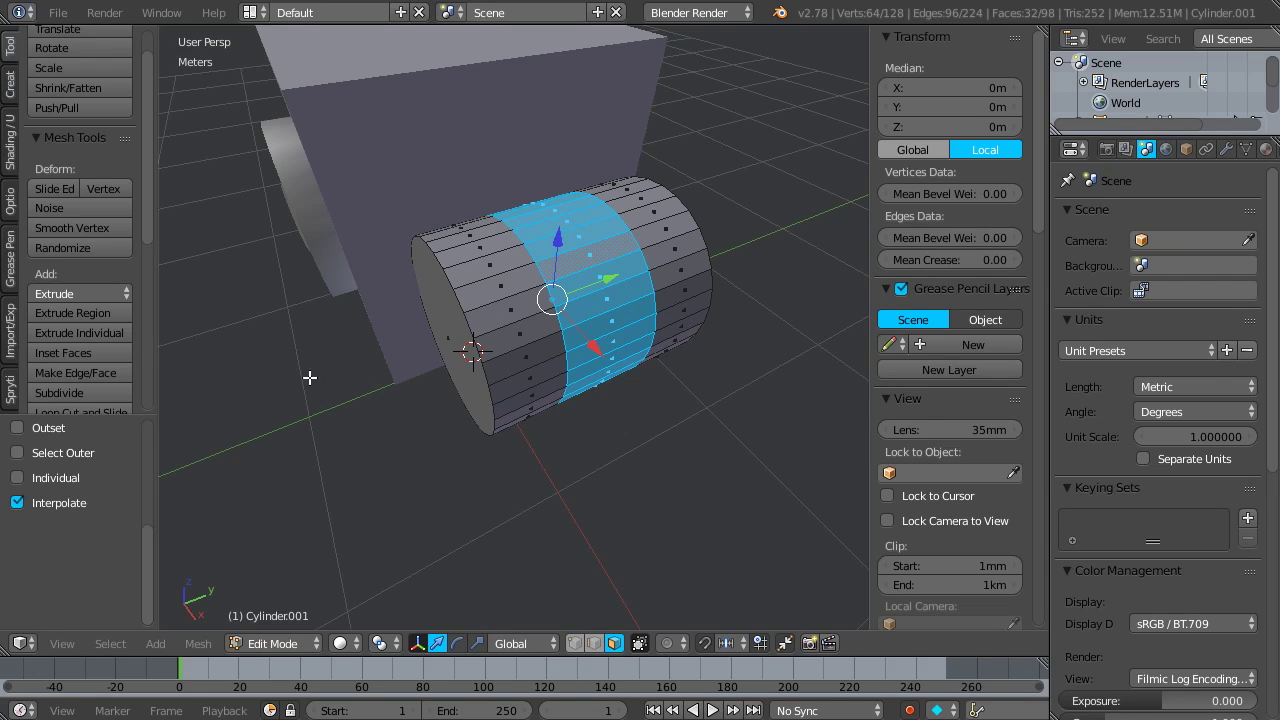
pyautogui.click(108, 315)
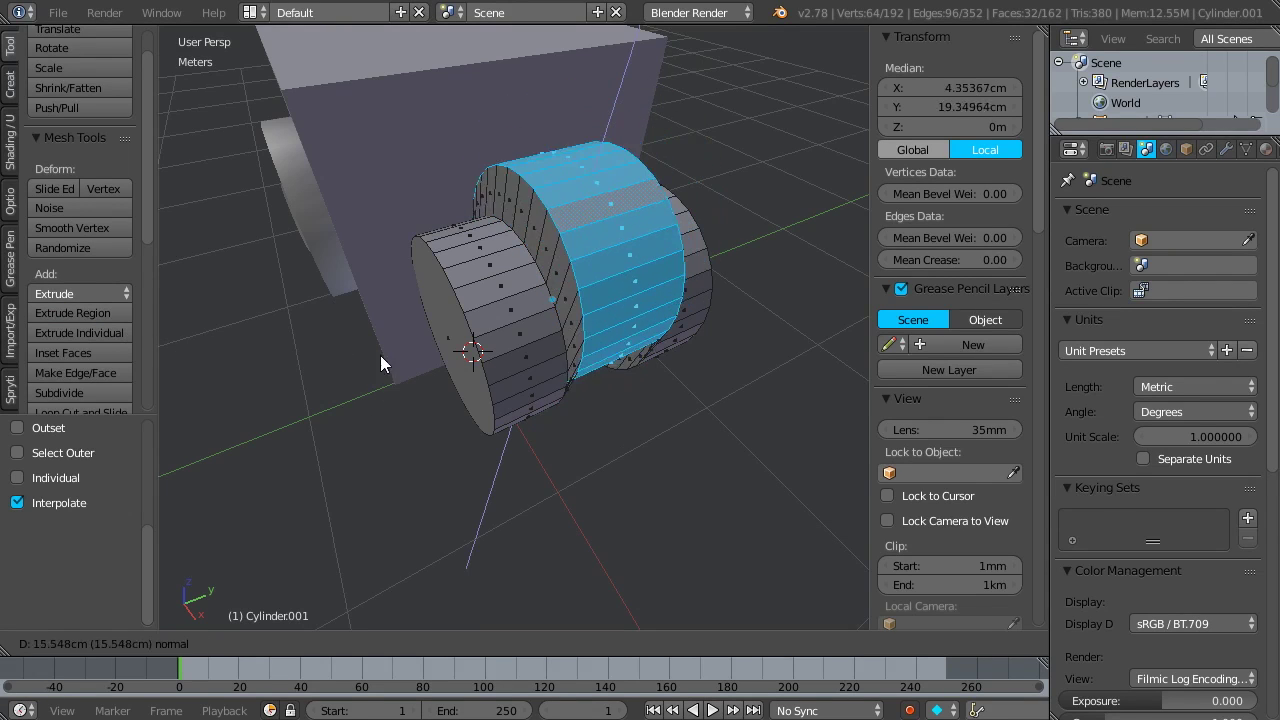
# - Cancel and undo the band's extrusion and move, back to 128 vertices and 98 faces
pyautogui.rightClick(400, 418)
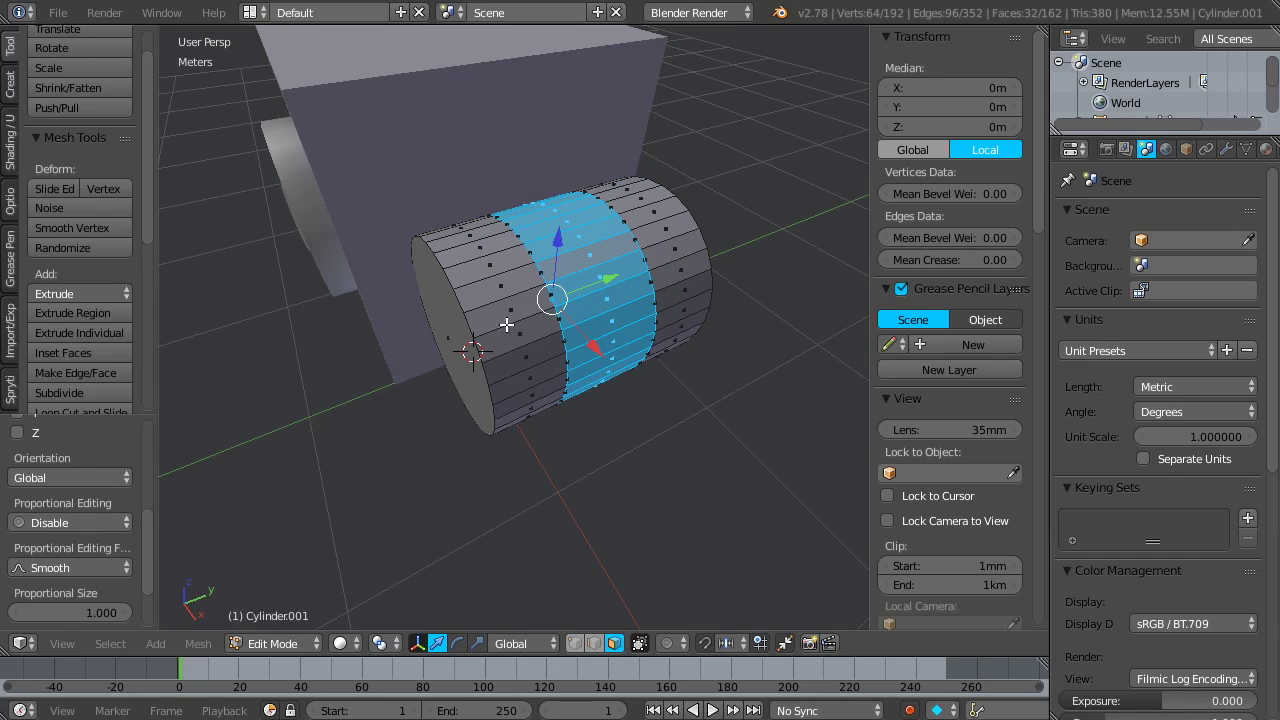
pyautogui.press('e')
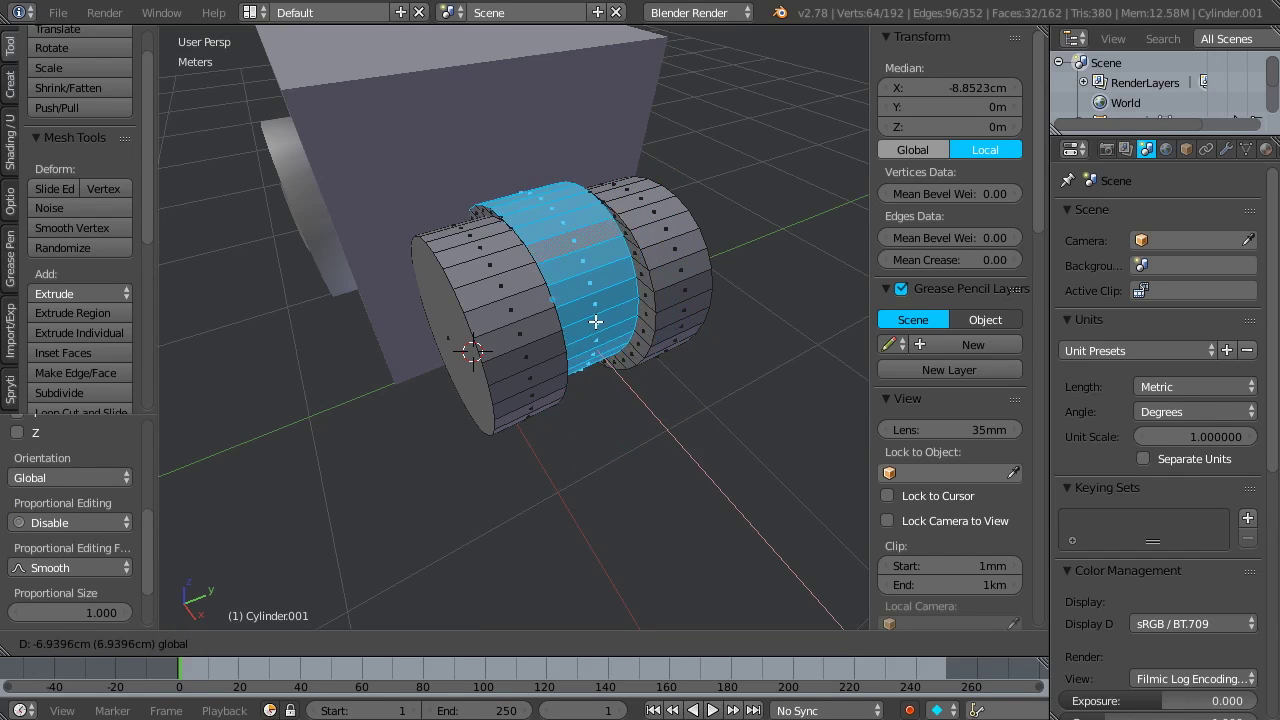
pyautogui.click(610, 345)
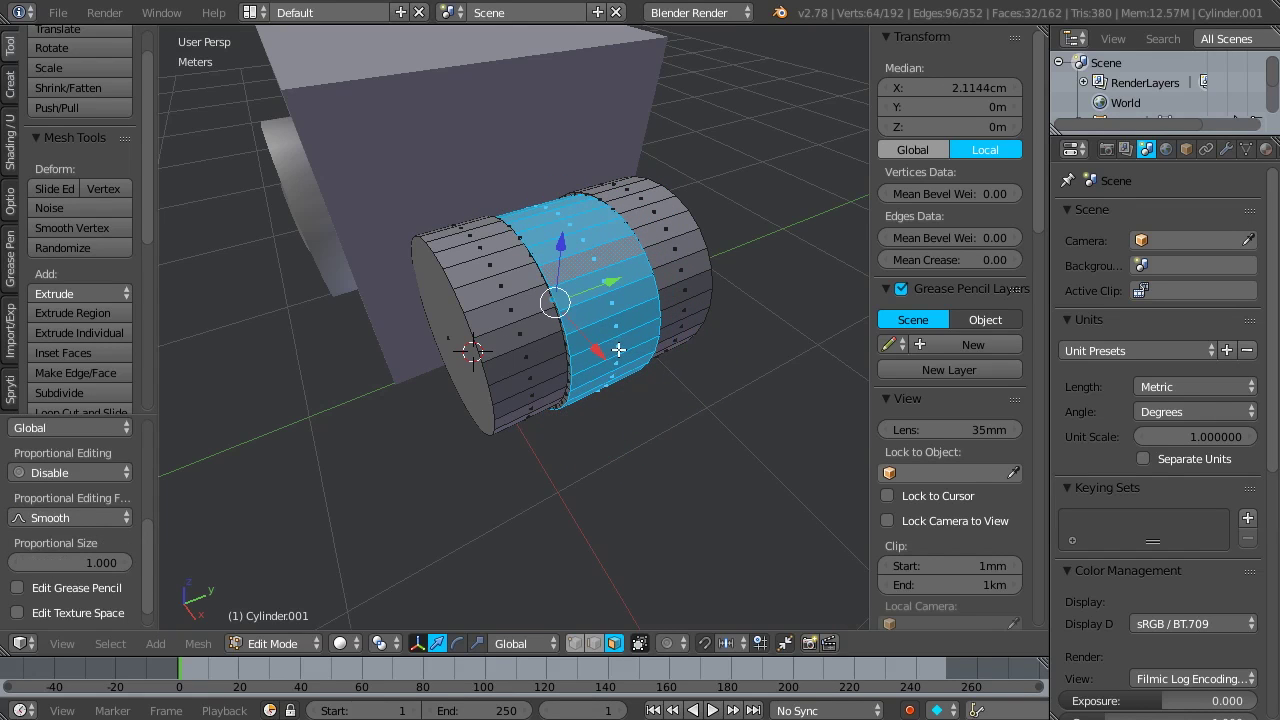
pyautogui.hotkey('ctrl', 'z')
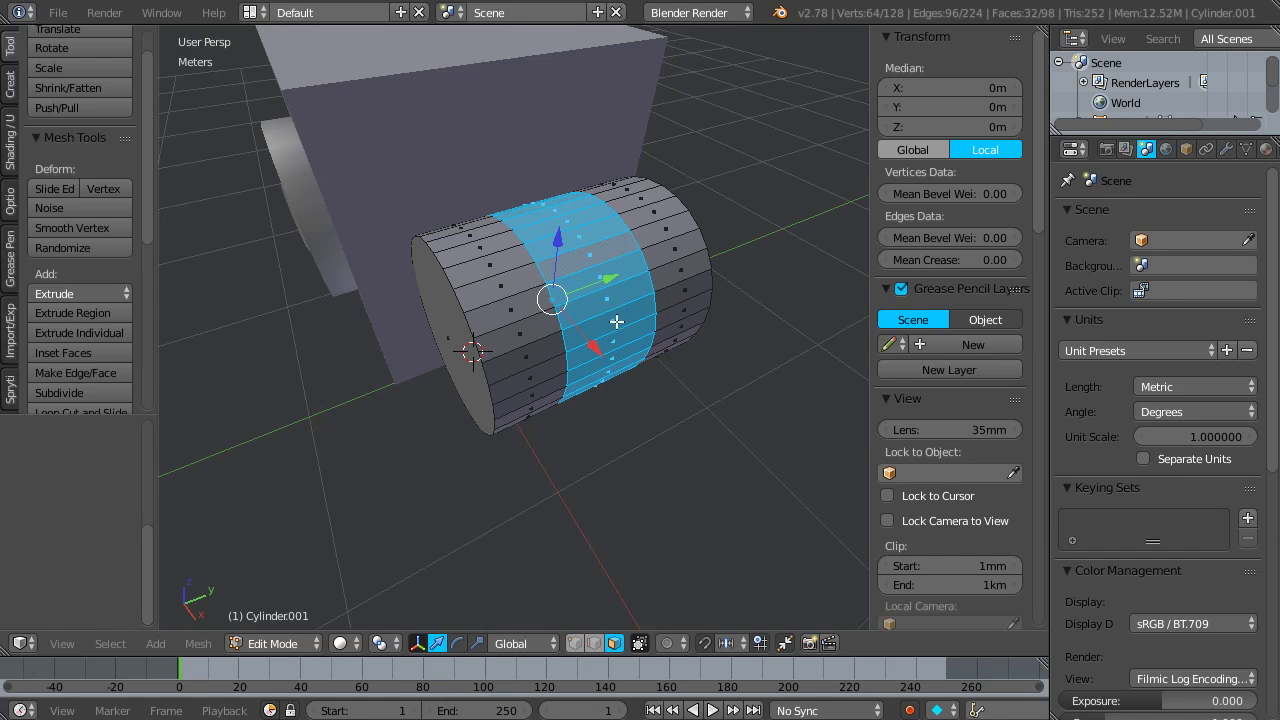
pyautogui.press('r')
pyautogui.press('Escape')
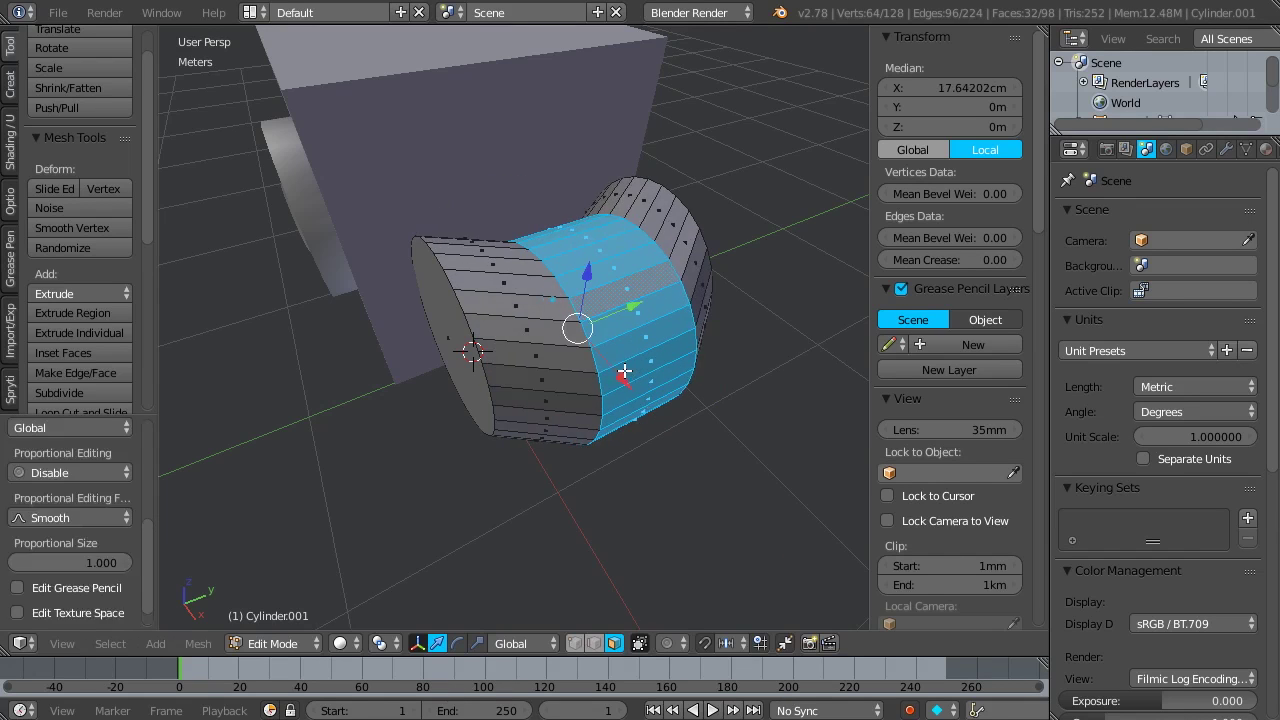
pyautogui.moveTo(548, 332); pyautogui.dragTo(584, 283, button='middle')
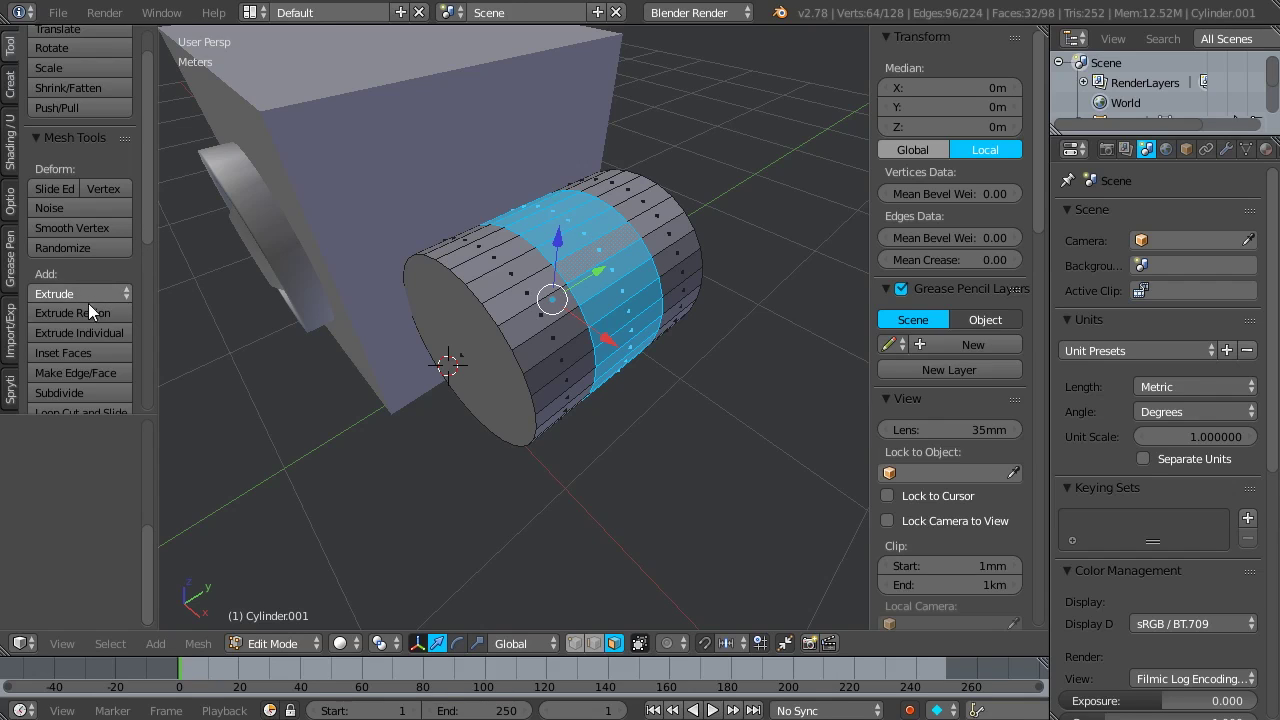
# - Extrude the middle band along its vertex normals, shrinking it inward into a groove
pyautogui.click(127, 294)
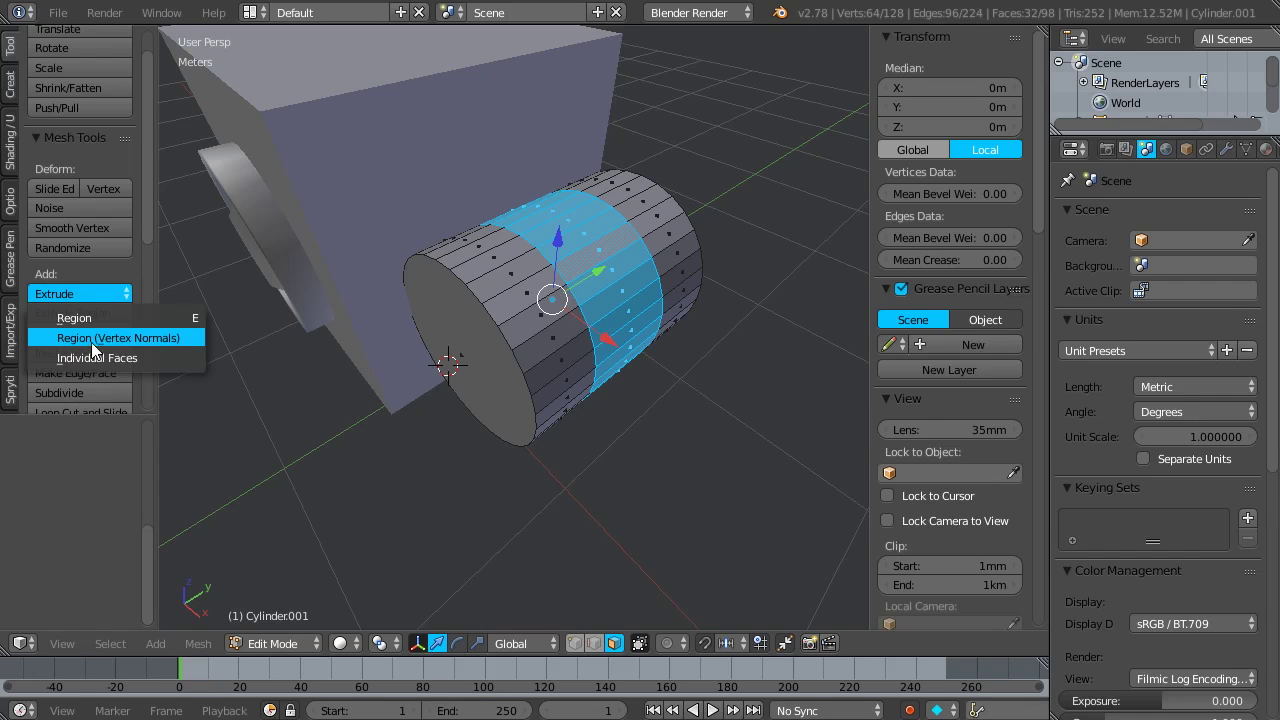
pyautogui.click(176, 338)
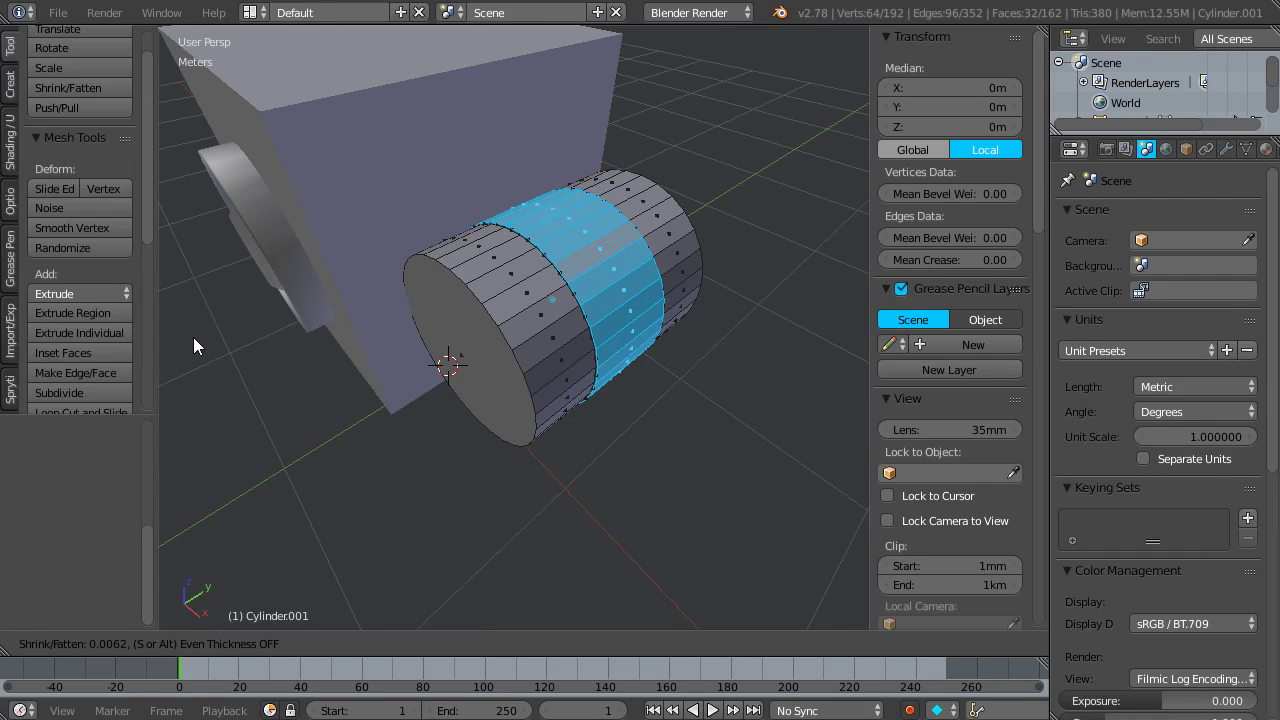
pyautogui.click(190, 319)
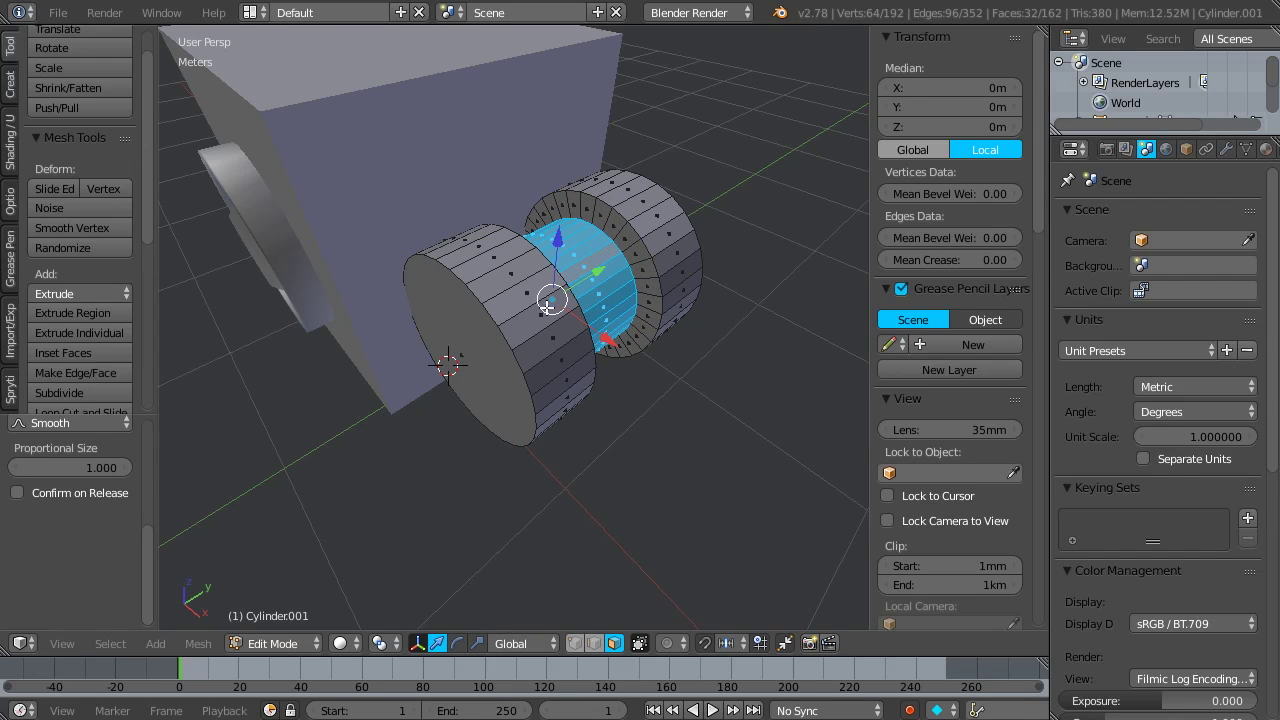
# - Return to Object Mode and frame the cylinder in an orthographic view
pyautogui.press('Tab')
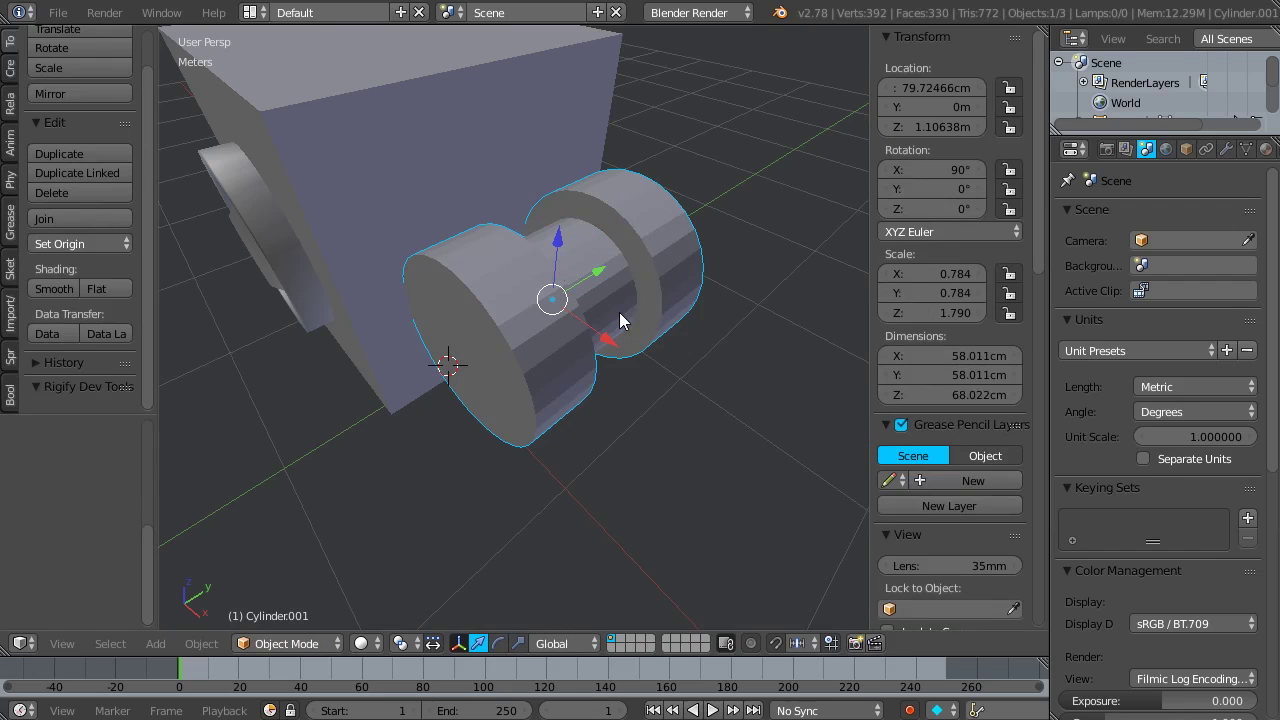
pyautogui.moveTo(620, 312)
pyautogui.mouseDown(button='middle')
pyautogui.moveTo(476, 191)
pyautogui.moveTo(578, 232)
pyautogui.moveTo(604, 267)
pyautogui.moveTo(589, 283)
pyautogui.moveTo(613, 323)
pyautogui.moveTo(615, 297)
pyautogui.mouseUp(button='middle')
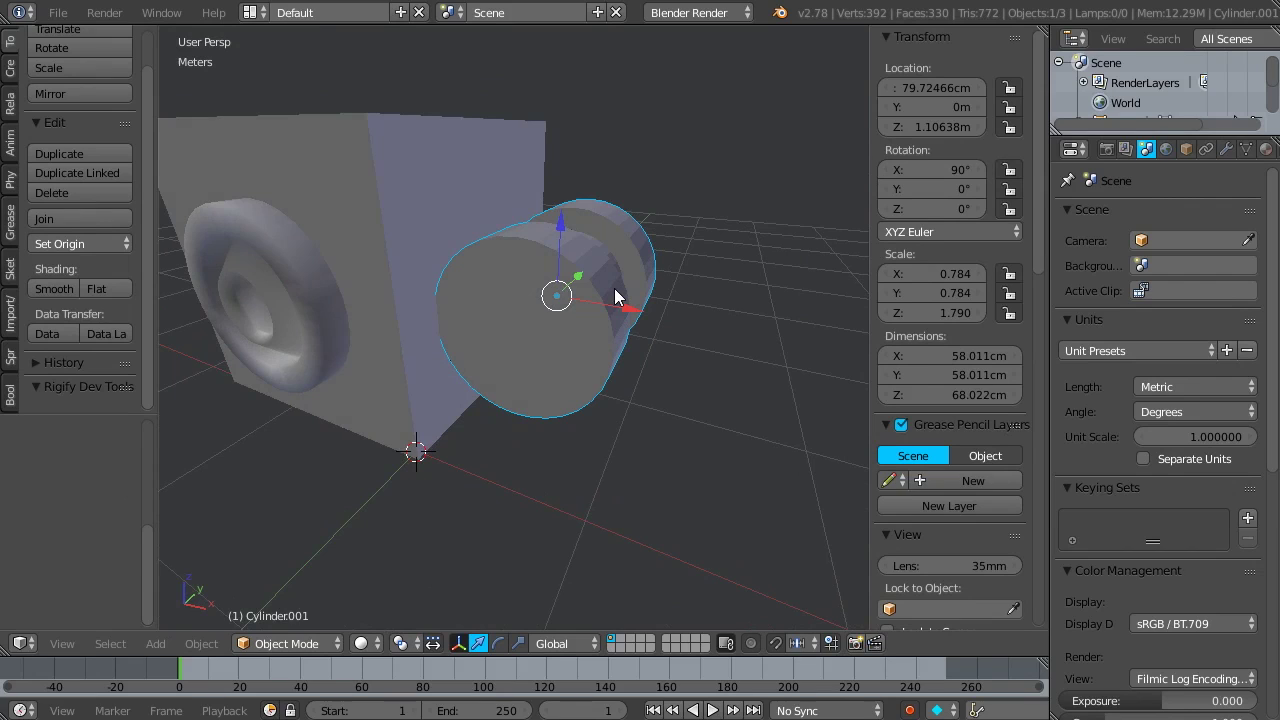
pyautogui.press('KP_5')
pyautogui.press('KP_Decimal')
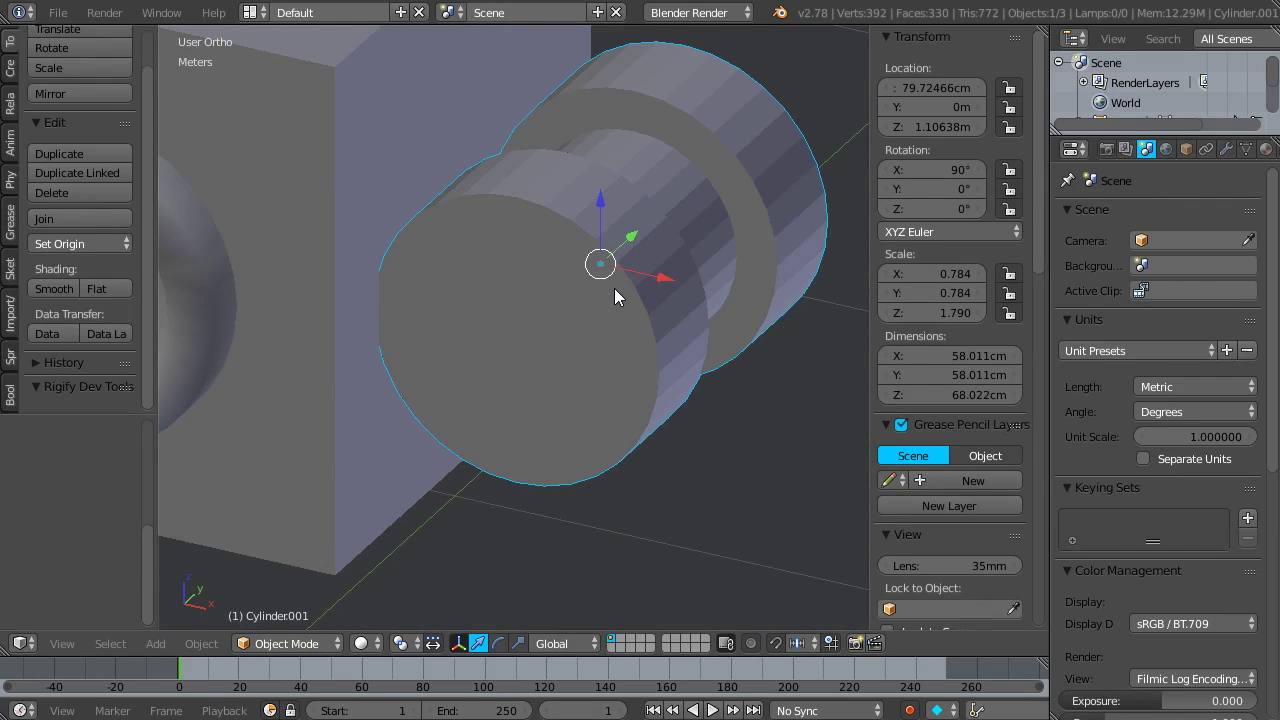
# - Add a new cylinder and place it at X 79.47 cm, Z 75.70 cm
pyautogui.press('KP_1')
pyautogui.scroll(-6, 324, 272)
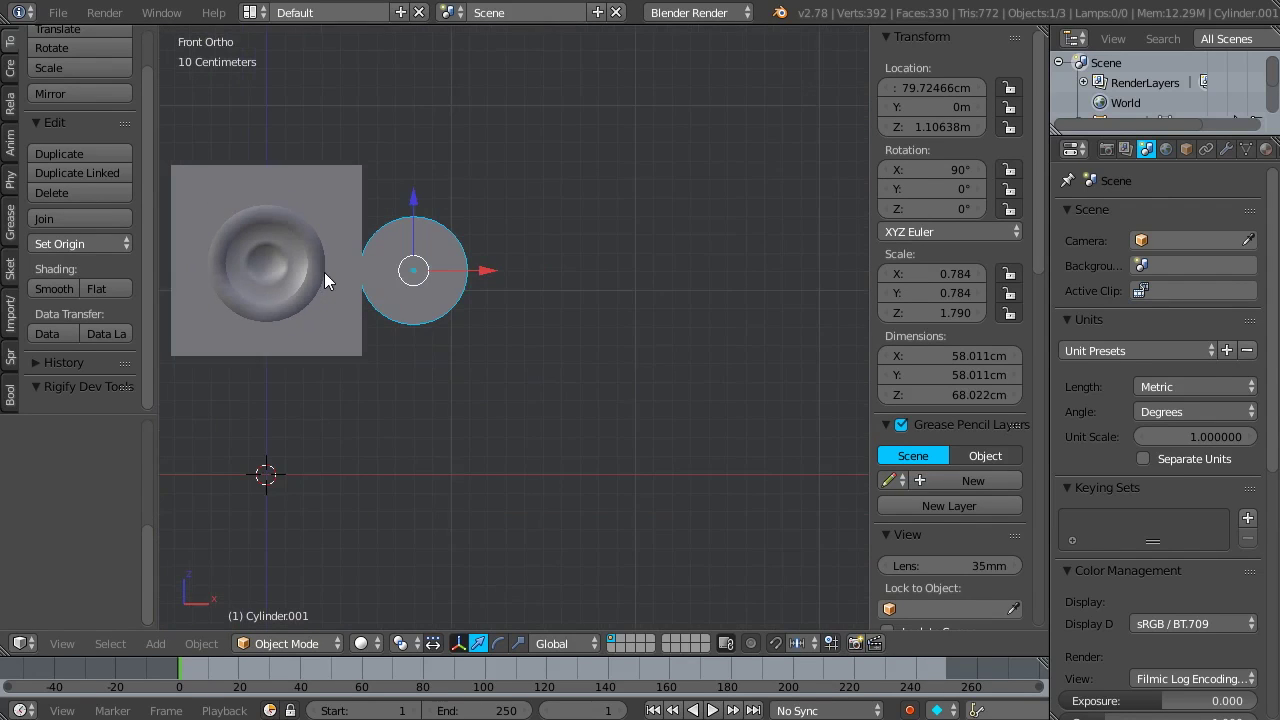
pyautogui.scroll(3, 324, 272)
pyautogui.keyDown('shift'); pyautogui.moveTo(324, 272); pyautogui.dragTo(507, 245, button='middle'); pyautogui.keyUp('shift')
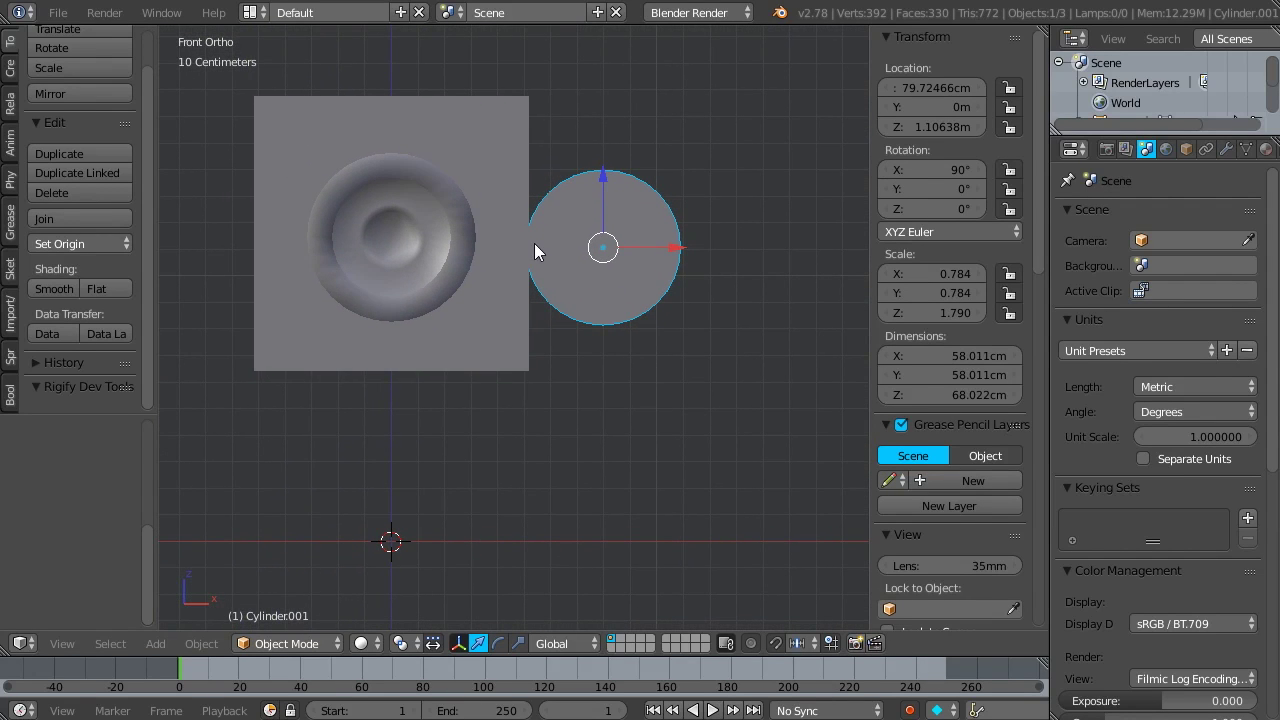
pyautogui.hotkey('shift', 'a')
pyautogui.moveTo(333, 338)
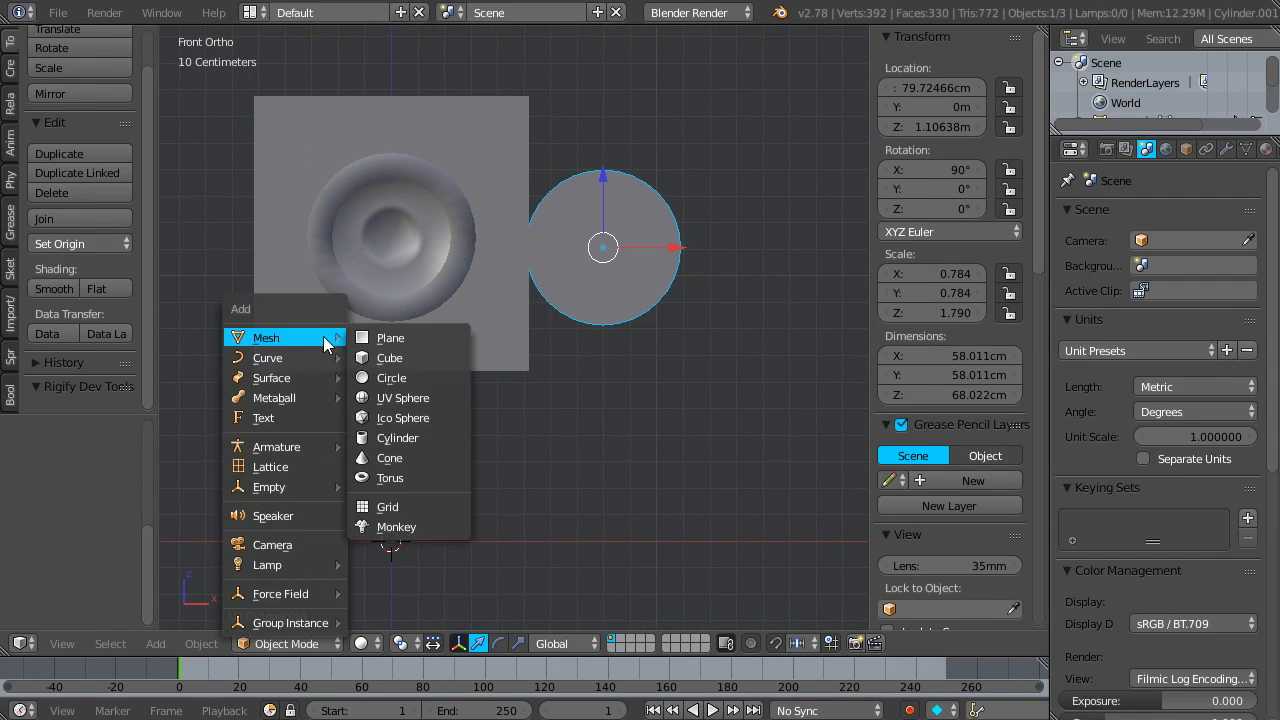
pyautogui.click(412, 444)
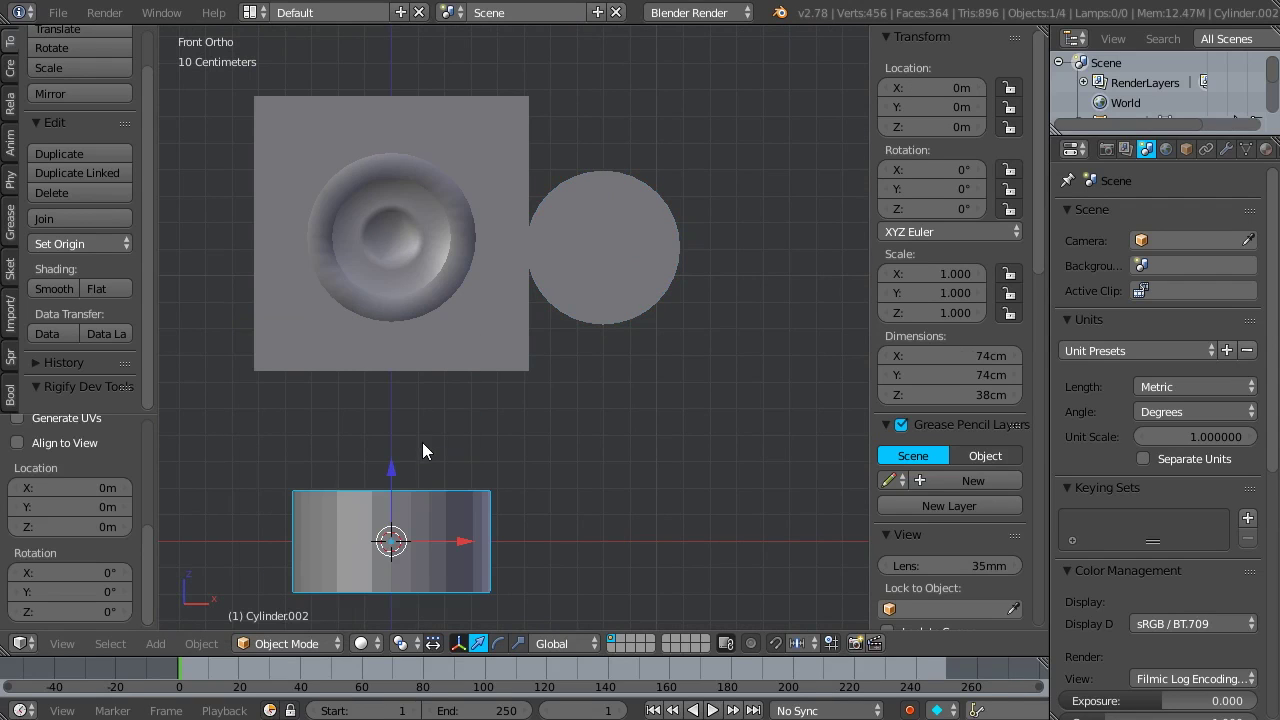
pyautogui.moveTo(391, 477); pyautogui.dragTo(398, 329)
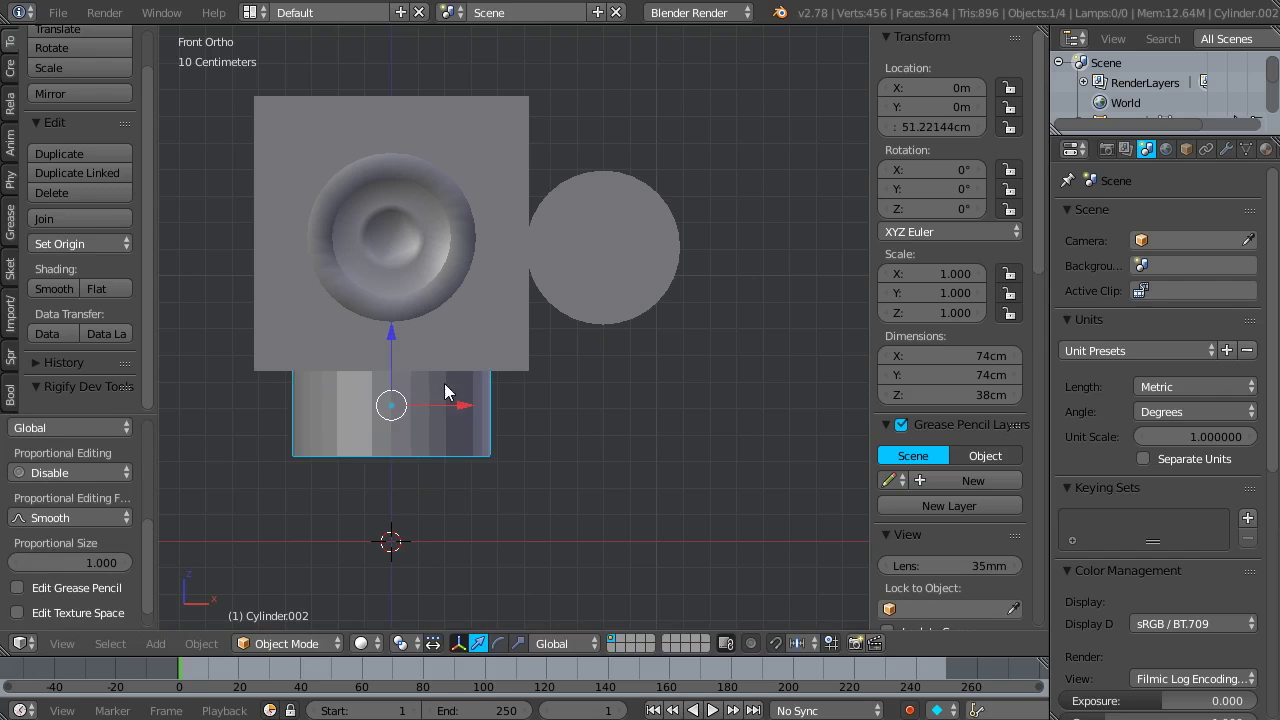
pyautogui.moveTo(464, 415); pyautogui.dragTo(671, 438)
pyautogui.moveTo(596, 341); pyautogui.dragTo(608, 269)
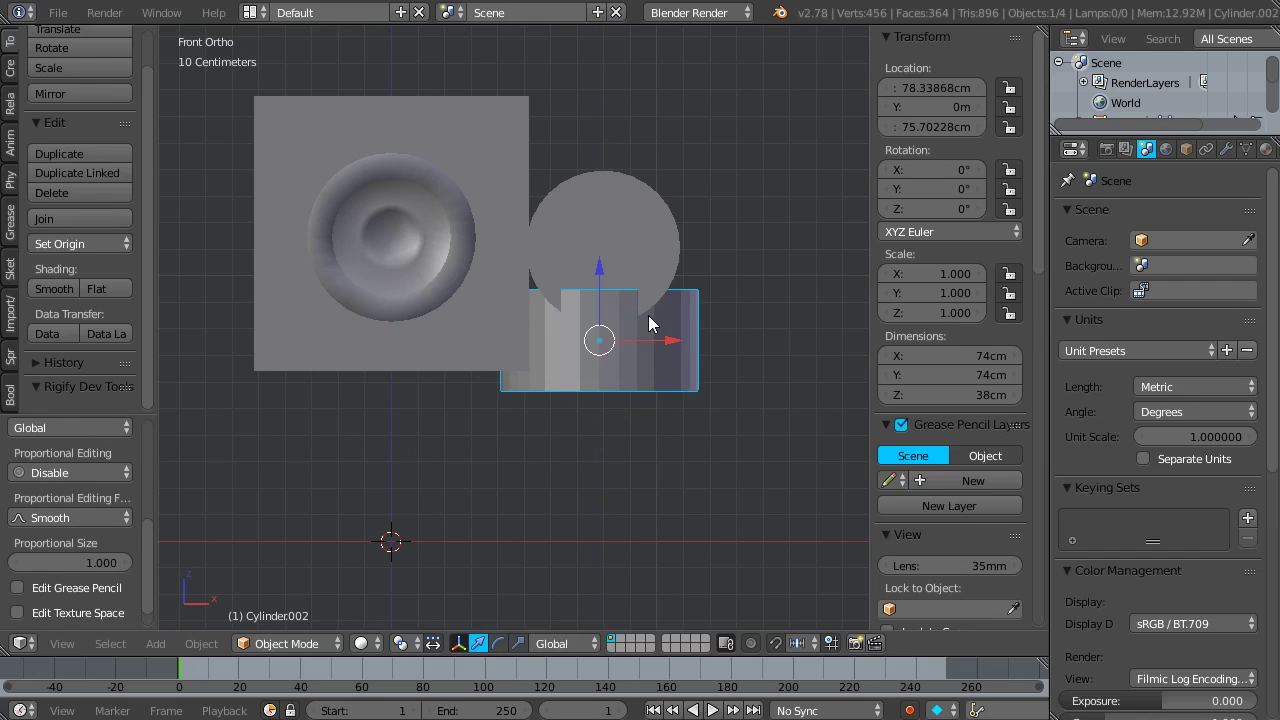
pyautogui.moveTo(673, 343); pyautogui.dragTo(675, 337)
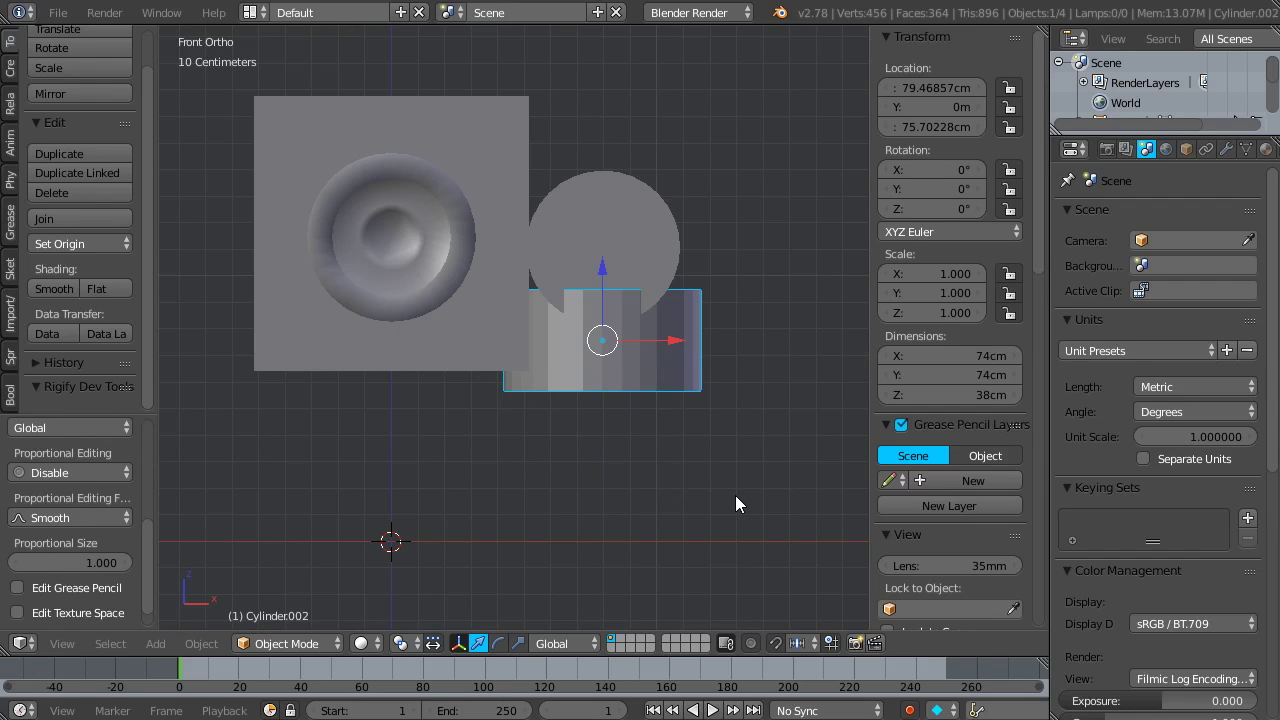
# - Shrink the cylinder to about 0.385 scale and stretch it vertically into a slightly thicker tall shaft
pyautogui.press('s')
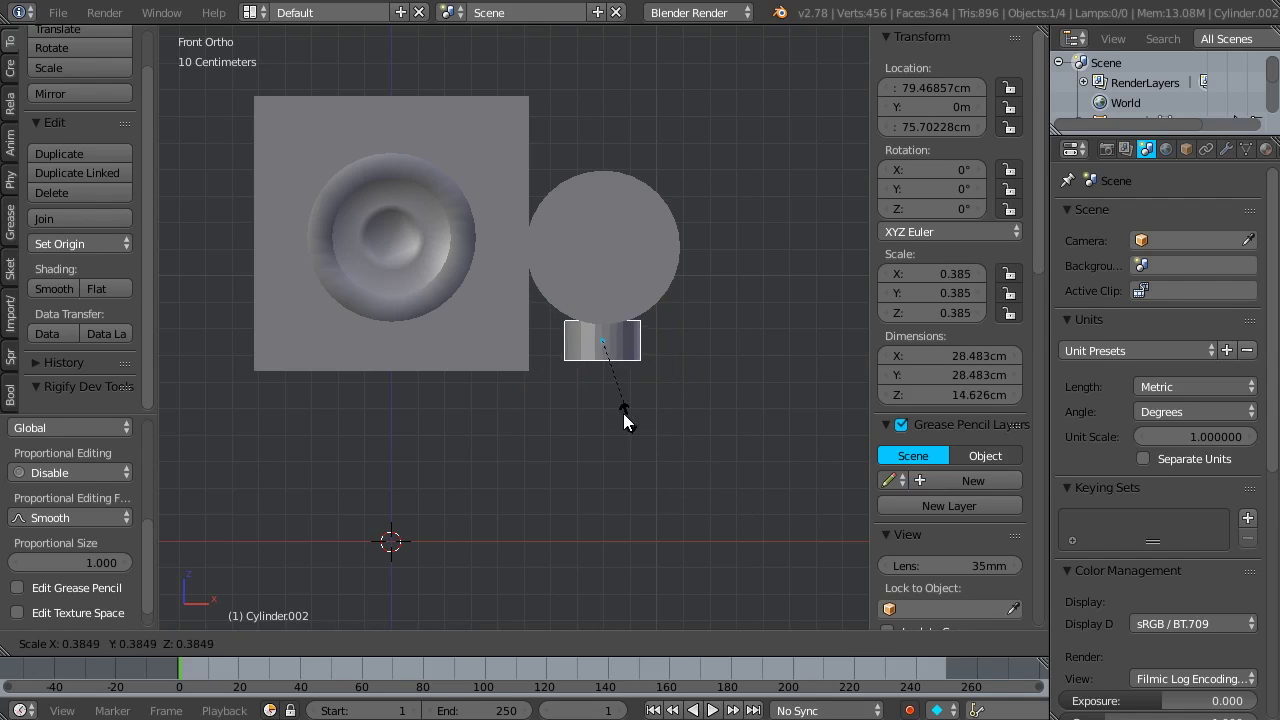
pyautogui.click(603, 400)
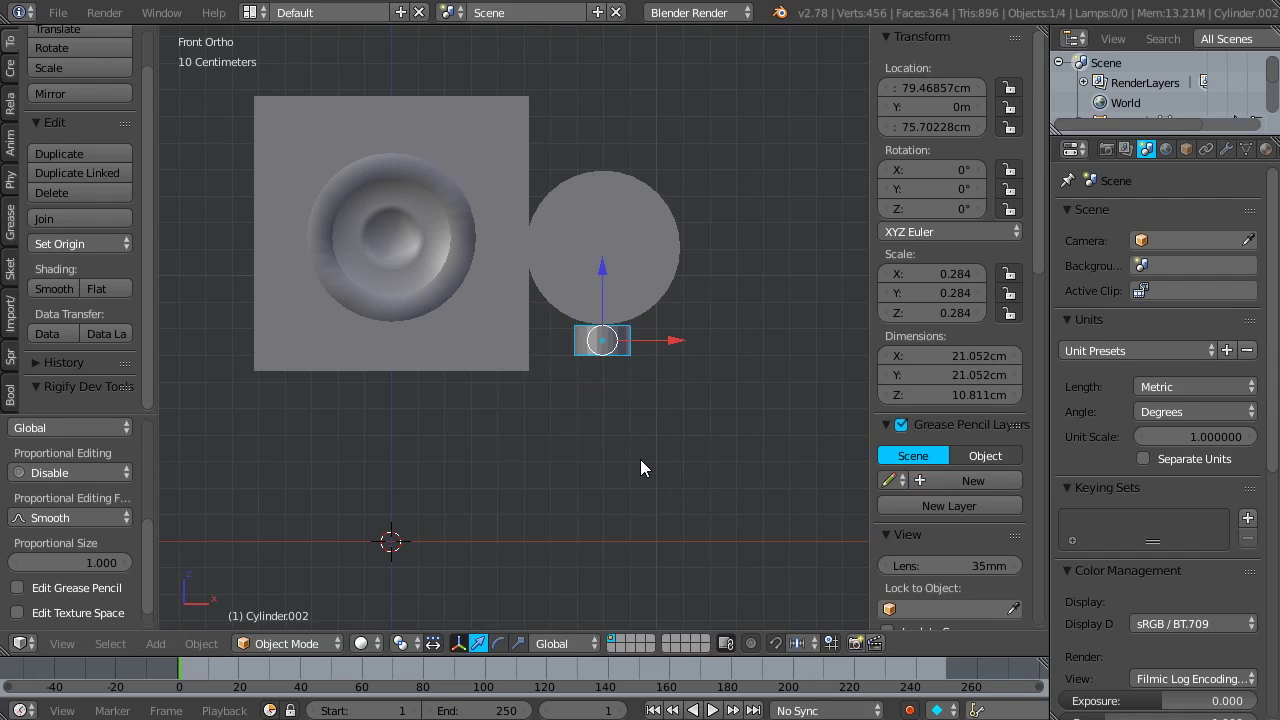
pyautogui.press('s')
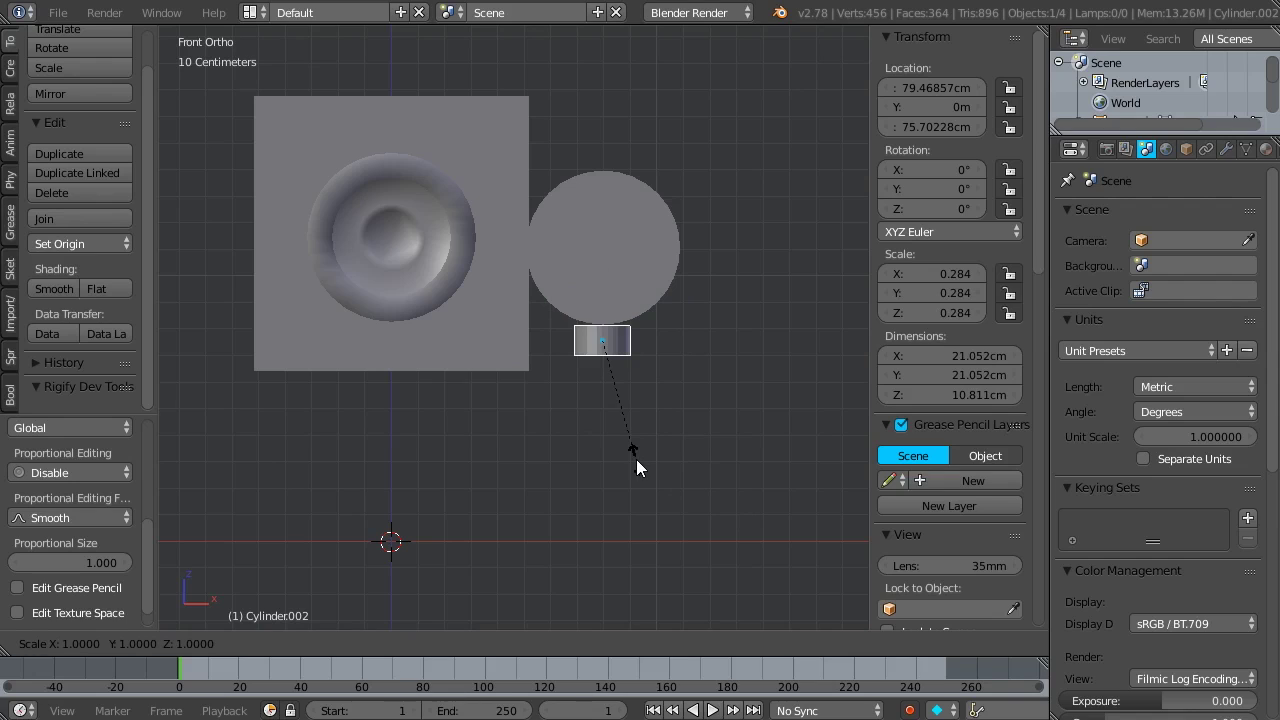
pyautogui.press('z')
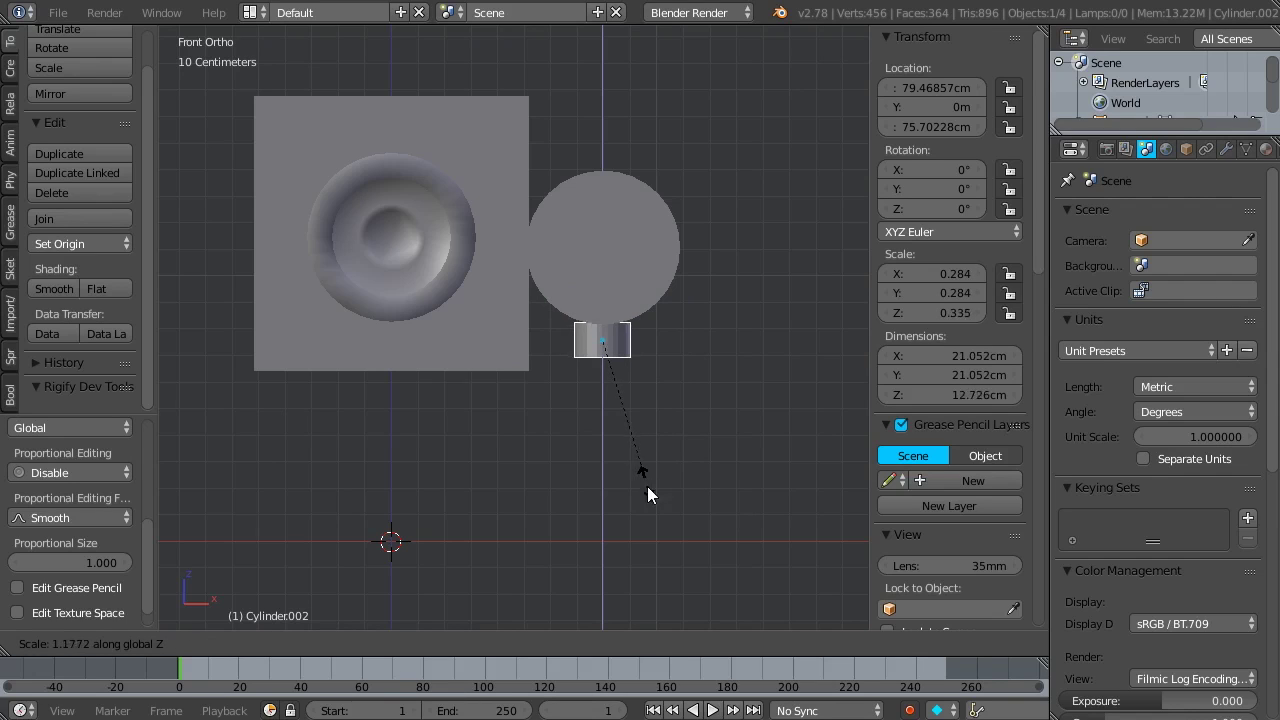
pyautogui.click(671, 178)
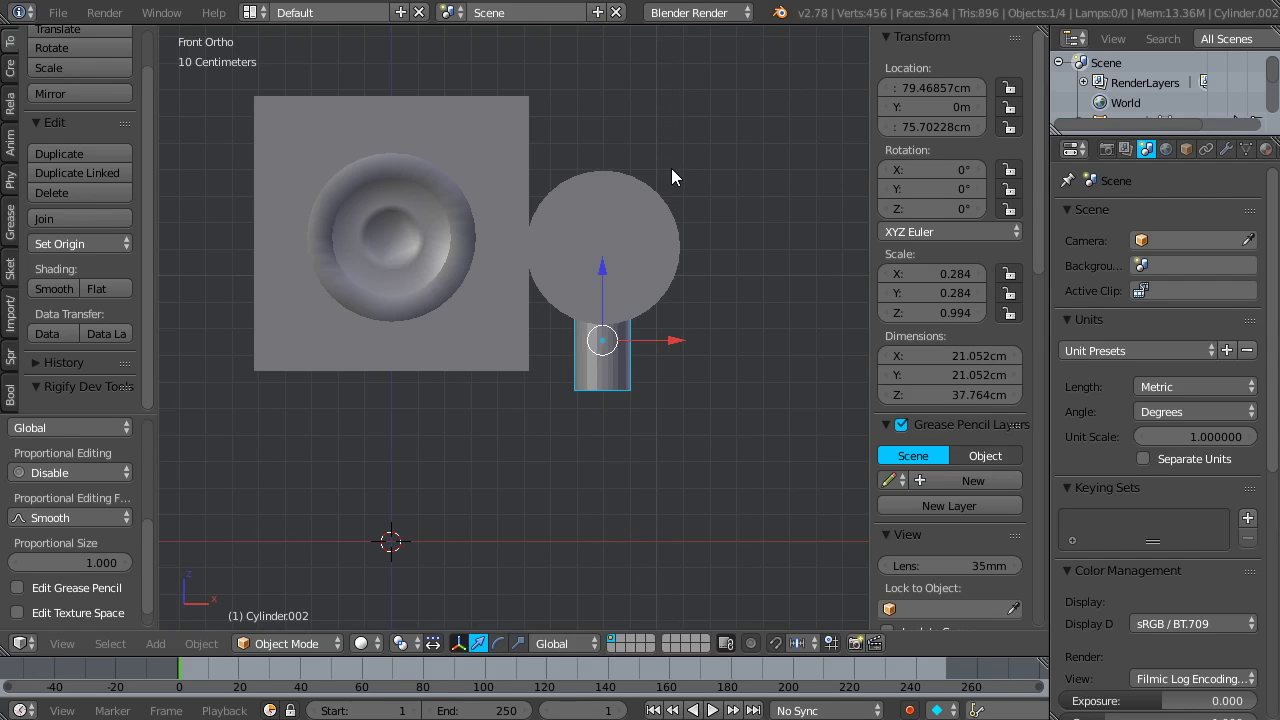
pyautogui.press('KP_3')
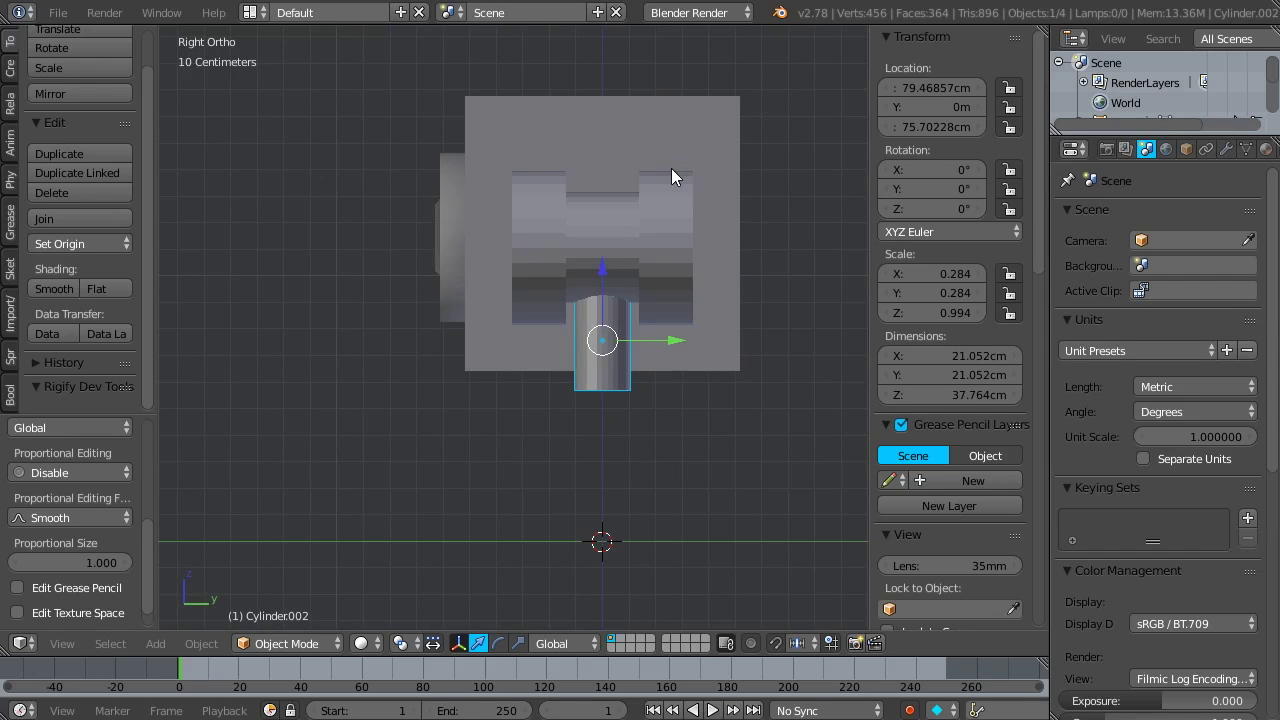
pyautogui.moveTo(607, 277)
pyautogui.mouseDown()
pyautogui.moveTo(606, 300)
pyautogui.moveTo(607, 285)
pyautogui.mouseUp()
pyautogui.press('s')
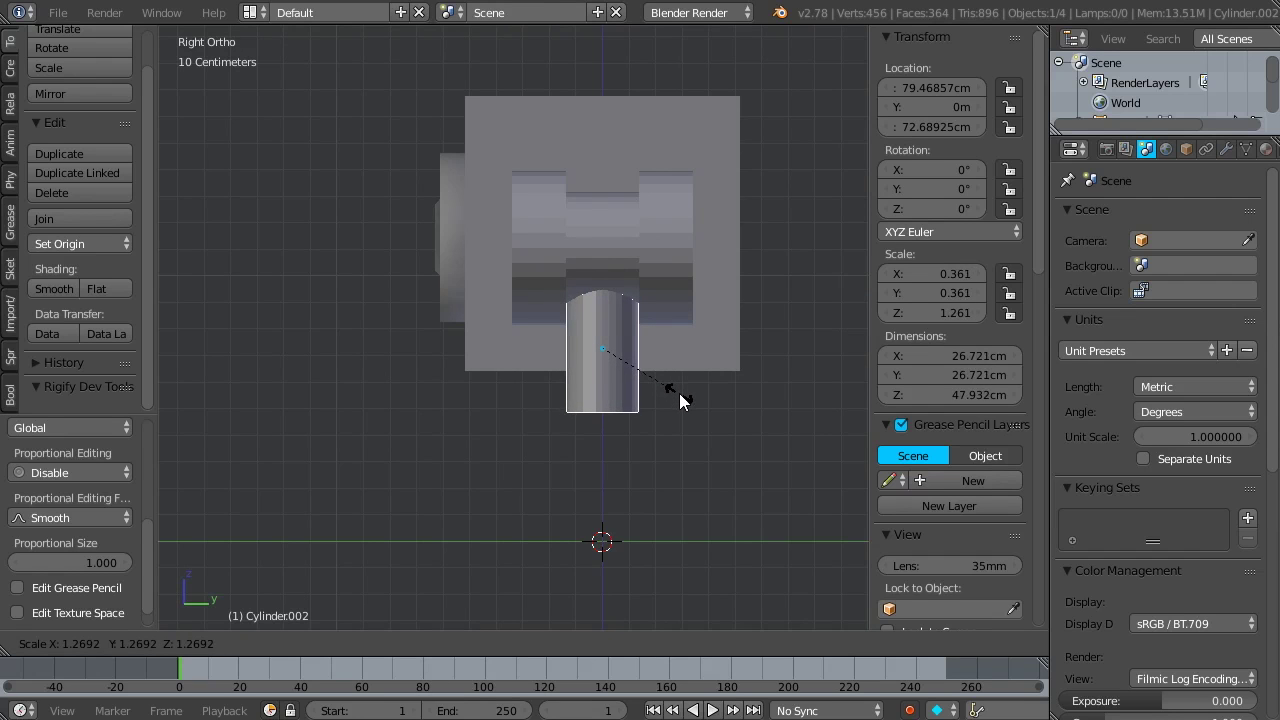
pyautogui.click(679, 398)
# - Select the horizontal joint cylinder in perspective view and duplicate it
pyautogui.moveTo(551, 310); pyautogui.dragTo(628, 268, button='middle')
pyautogui.press('KP_5')
pyautogui.rightClick(627, 241)
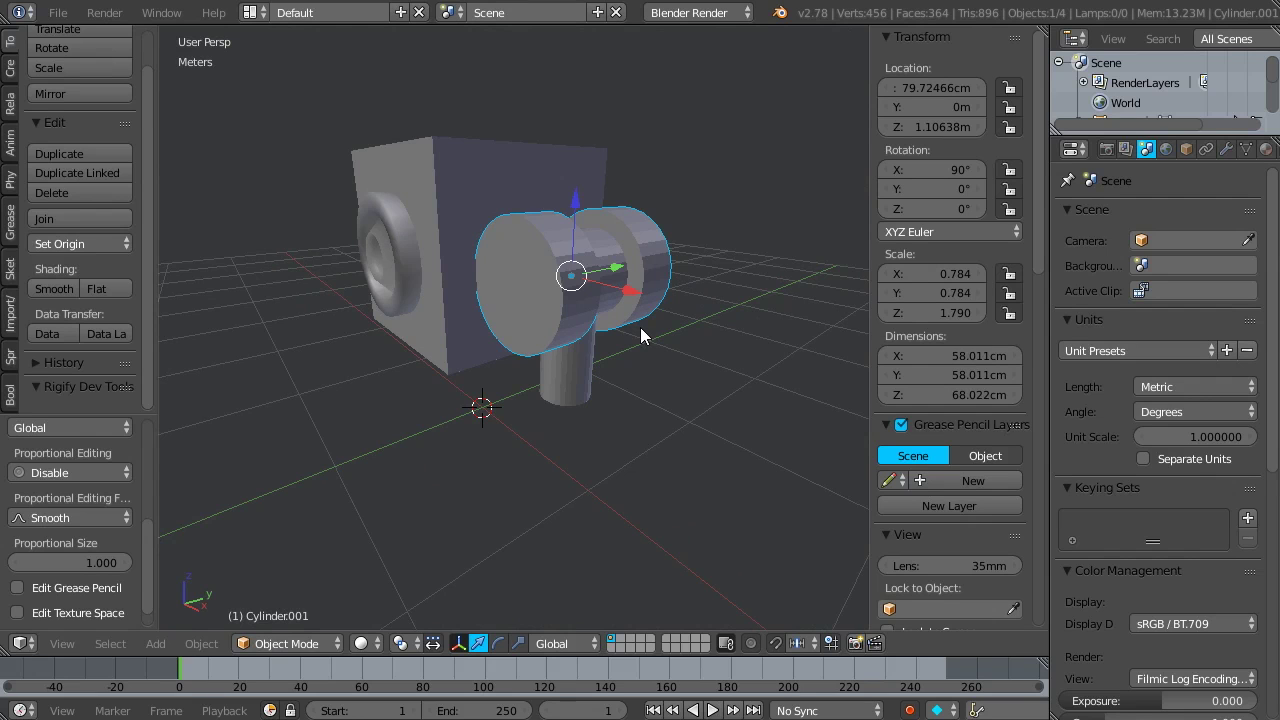
pyautogui.hotkey('shift', 'd')
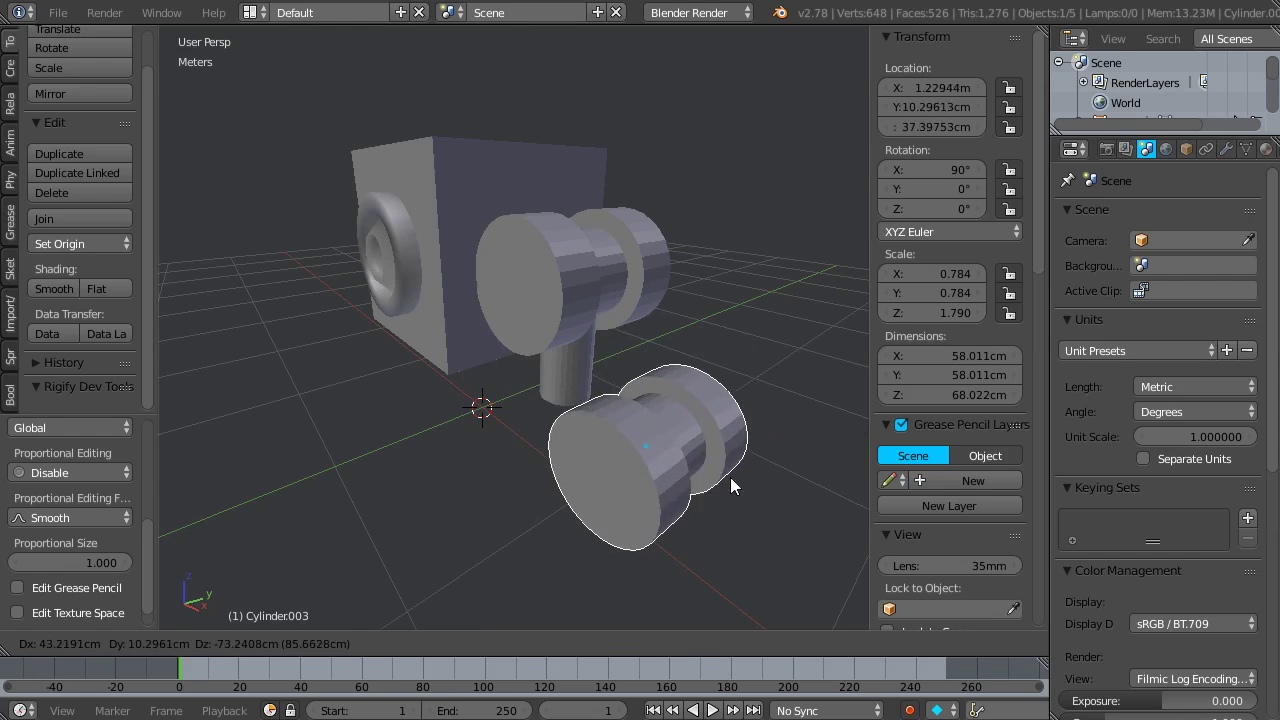
# - Drop the copied joint to the shaft's bottom at Z 40.34 cm and rotate it 90° about Z
pyautogui.press('z')
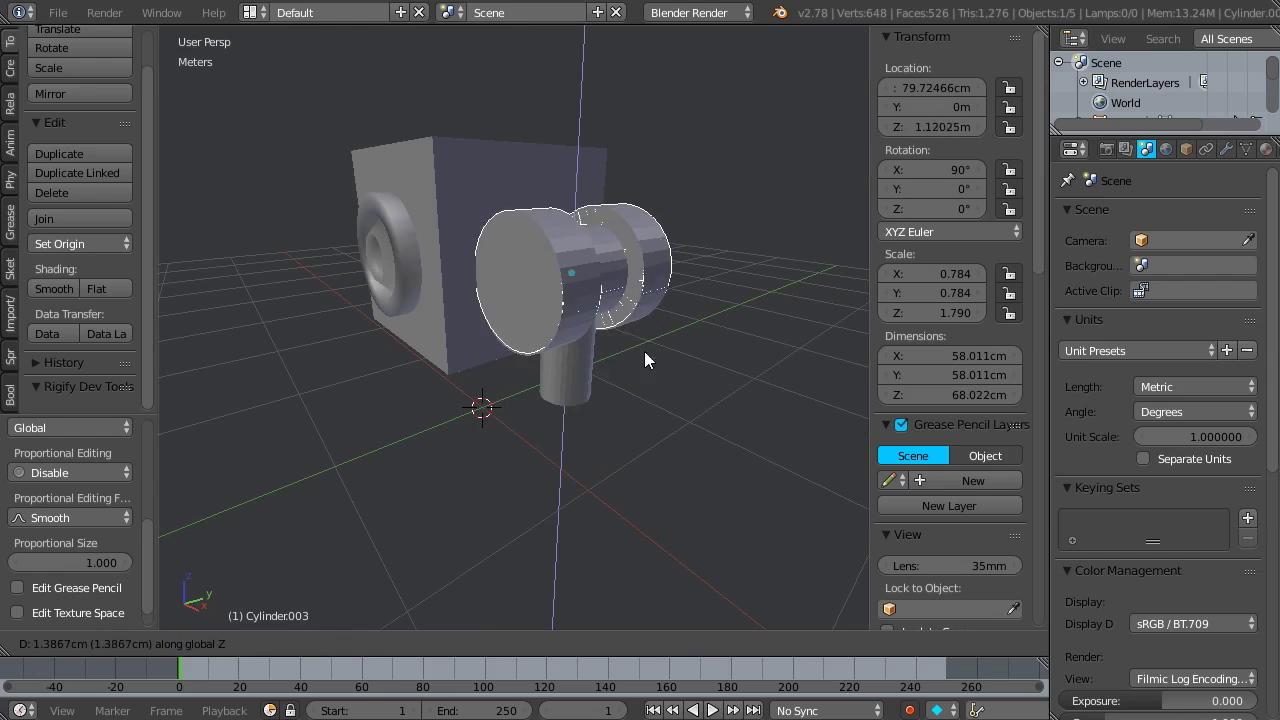
pyautogui.click(653, 460)
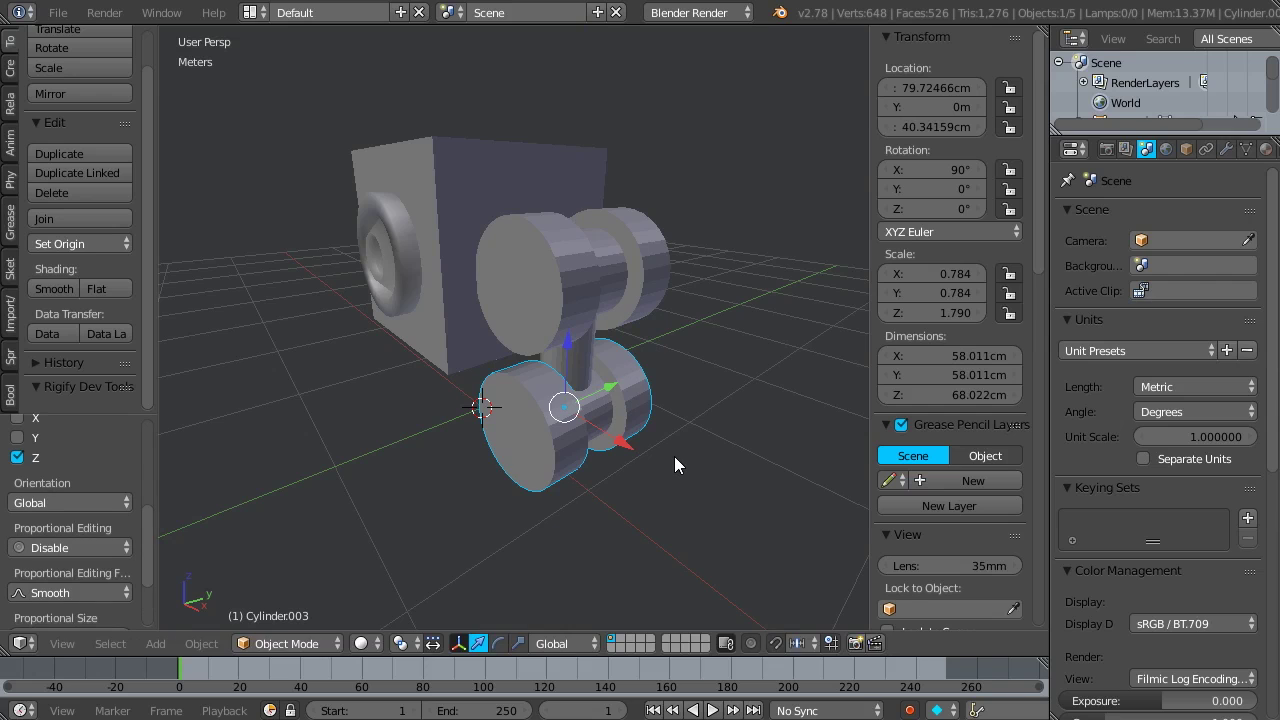
pyautogui.press('r')
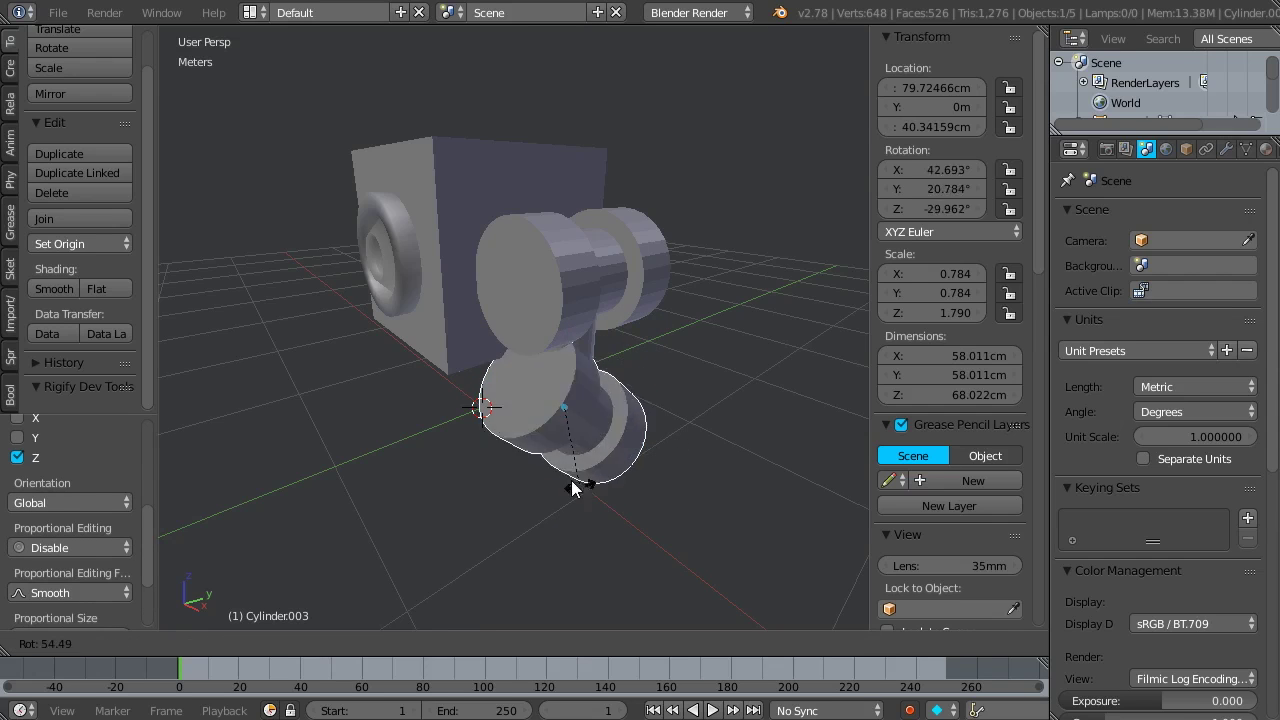
pyautogui.press('z')
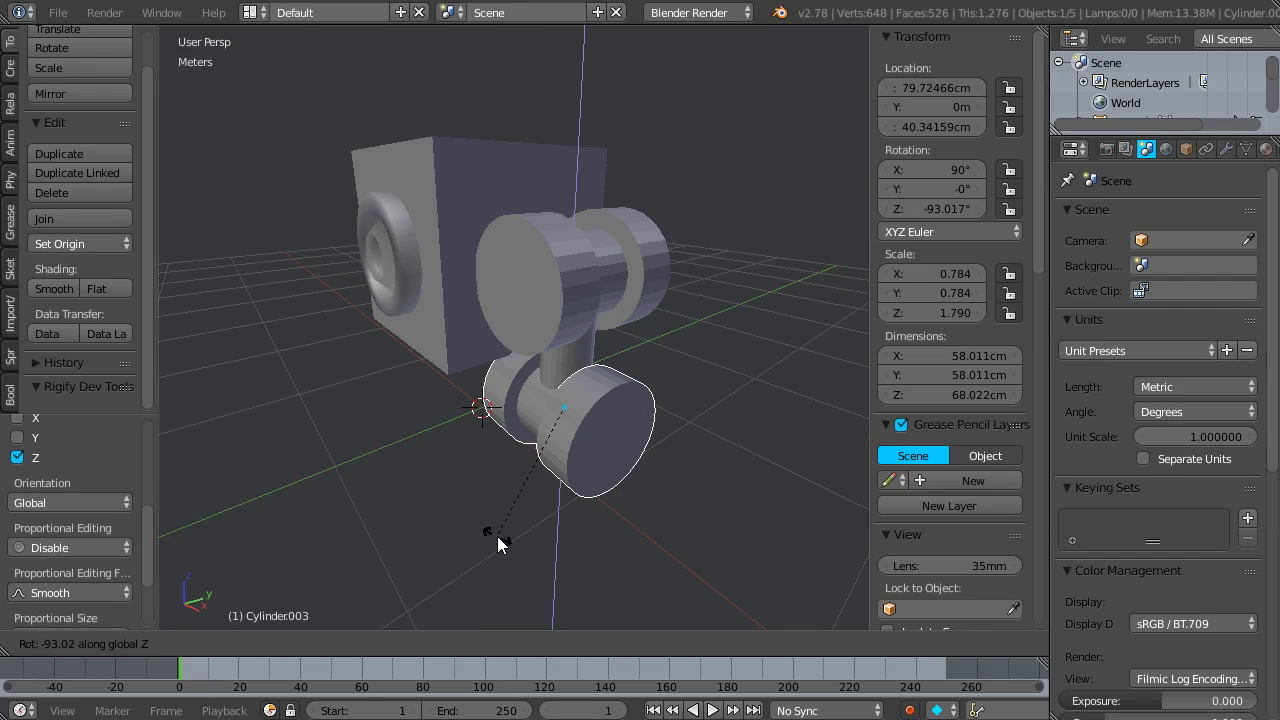
pyautogui.write('90')
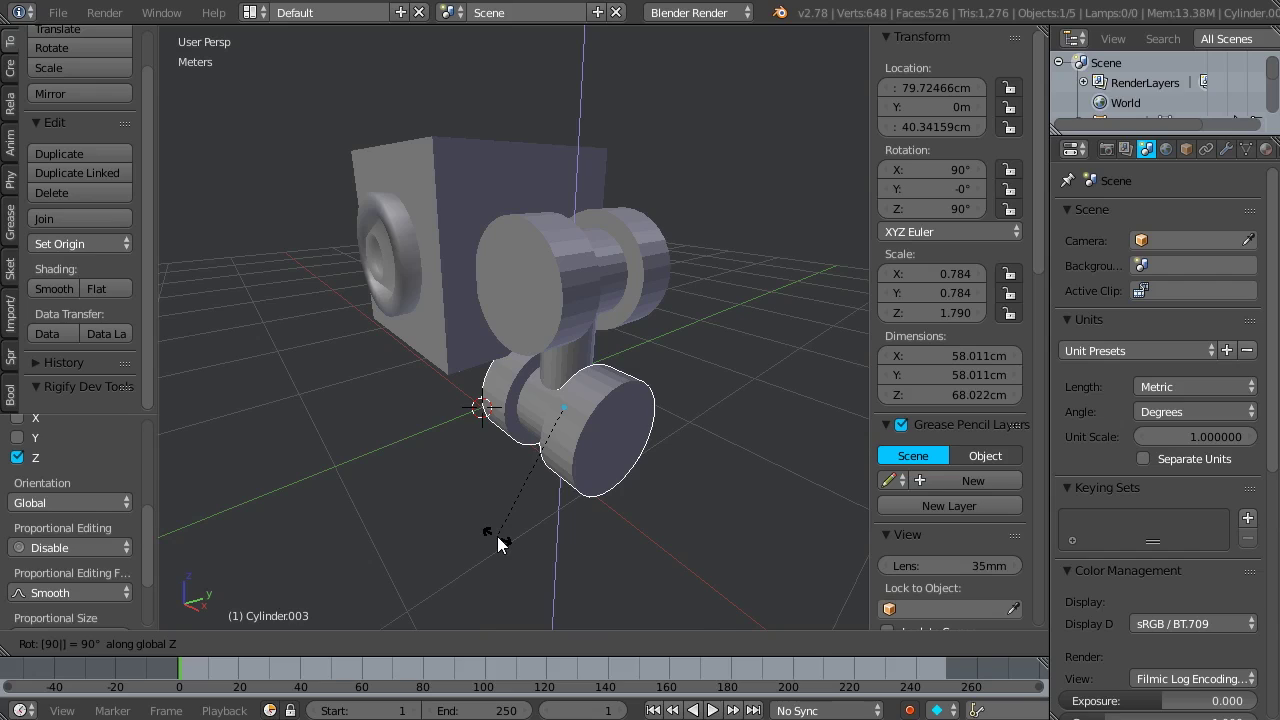
pyautogui.press('Return')
pyautogui.moveTo(584, 445); pyautogui.dragTo(673, 509, button='middle')
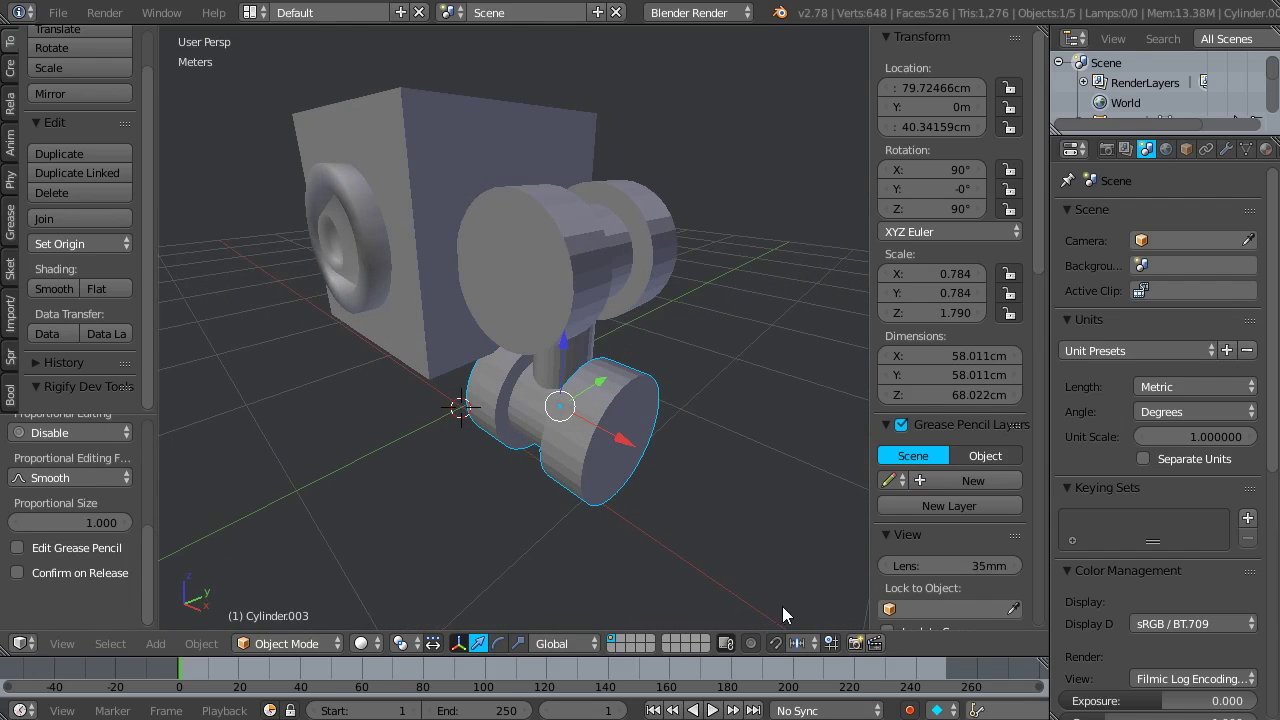
# - Shrink the lower joint, raise it to Z 47.698 cm, then enlarge it to about 37.7 × 44.2 cm
pyautogui.press('s')
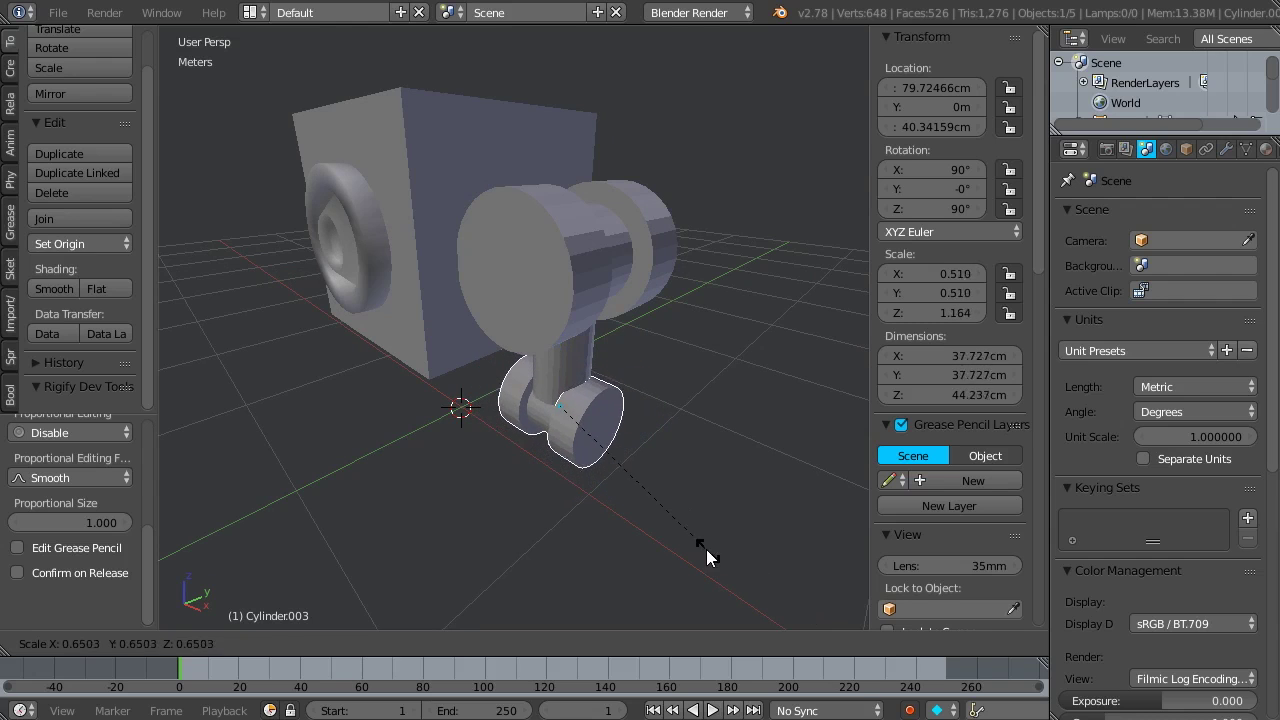
pyautogui.click(660, 536)
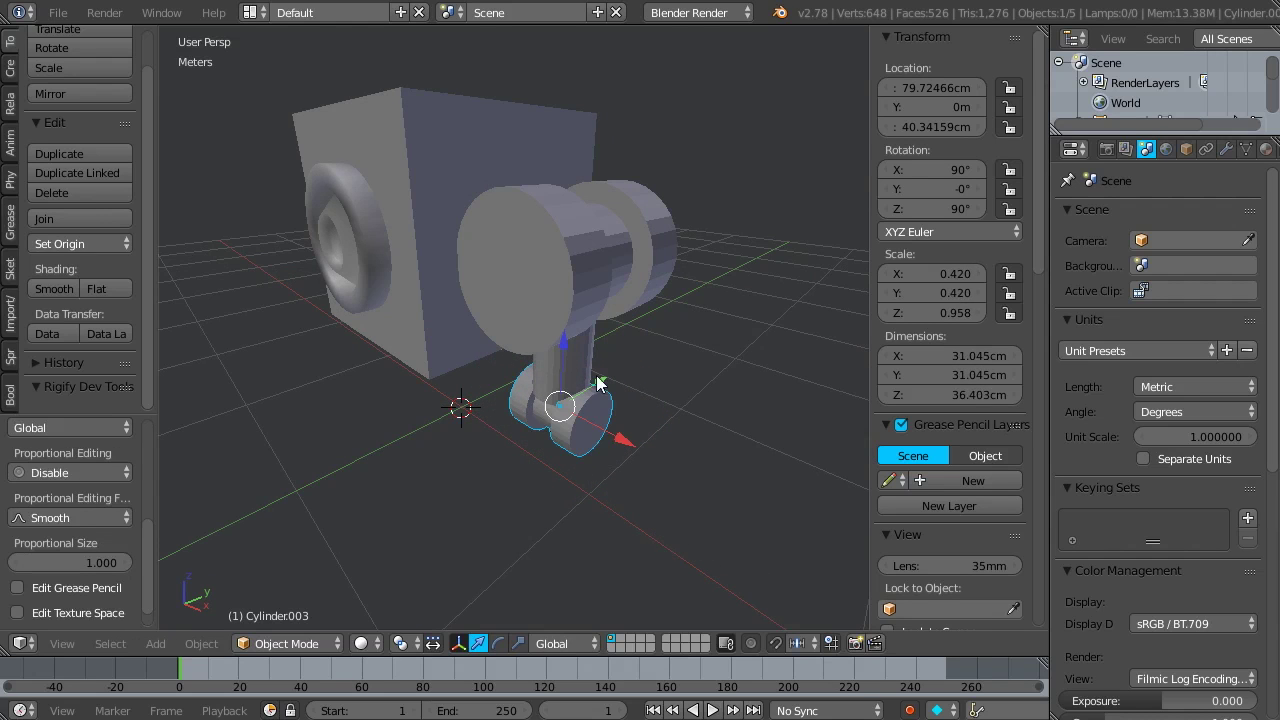
pyautogui.moveTo(559, 341); pyautogui.dragTo(565, 327)
pyautogui.moveTo(565, 327); pyautogui.dragTo(658, 427, button='middle')
pyautogui.press('s')
pyautogui.click(660, 442)
pyautogui.scroll(3, 650, 435)
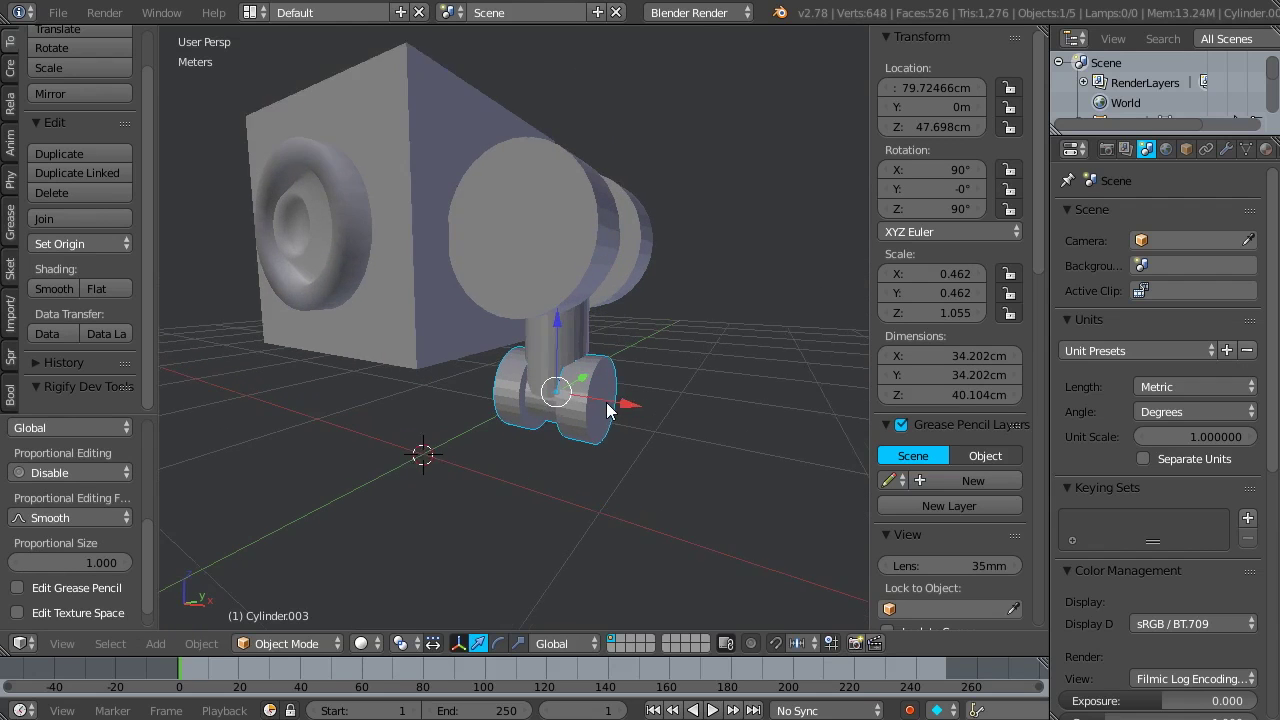
pyautogui.press('s')
pyautogui.click(654, 437)
pyautogui.moveTo(631, 397); pyautogui.dragTo(591, 286, button='middle')
pyautogui.scroll(-2, 585, 400)
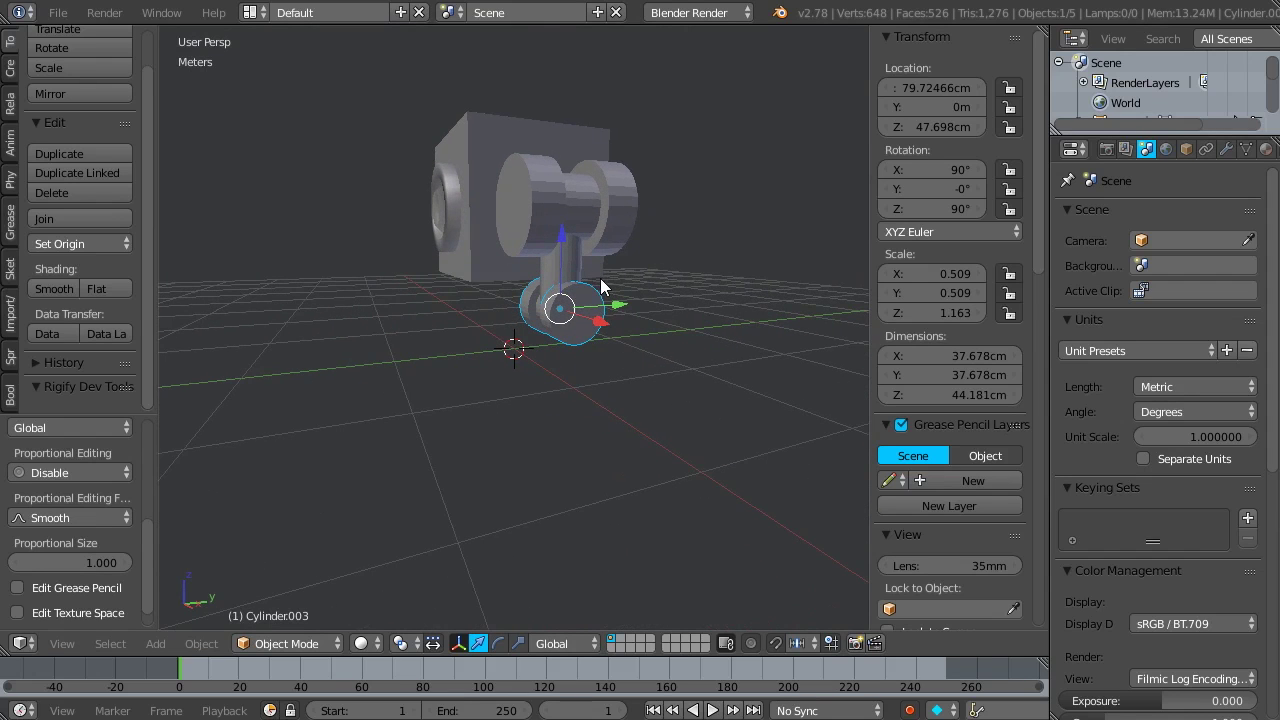
pyautogui.hotkey('shift', 'a')
# - Add a cube, shrink it and move it below the lower joint
pyautogui.moveTo(583, 412)
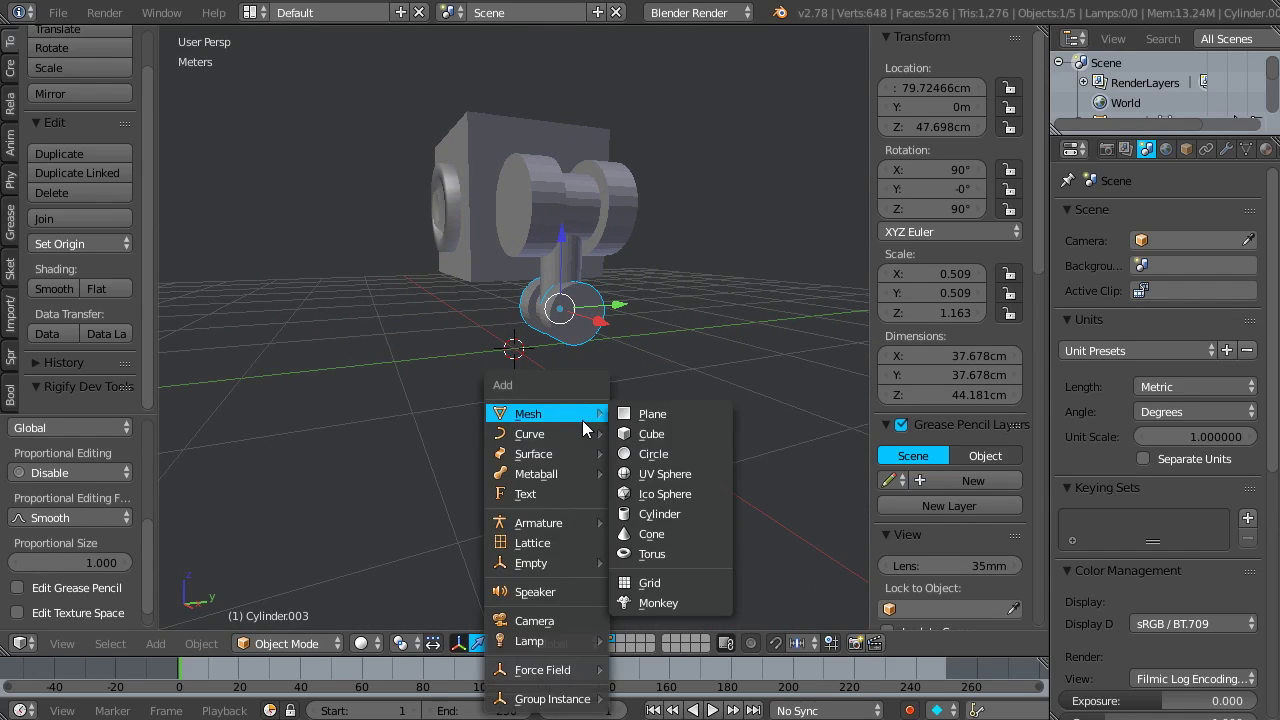
pyautogui.click(720, 436)
pyautogui.moveTo(672, 414); pyautogui.dragTo(601, 356, button='middle')
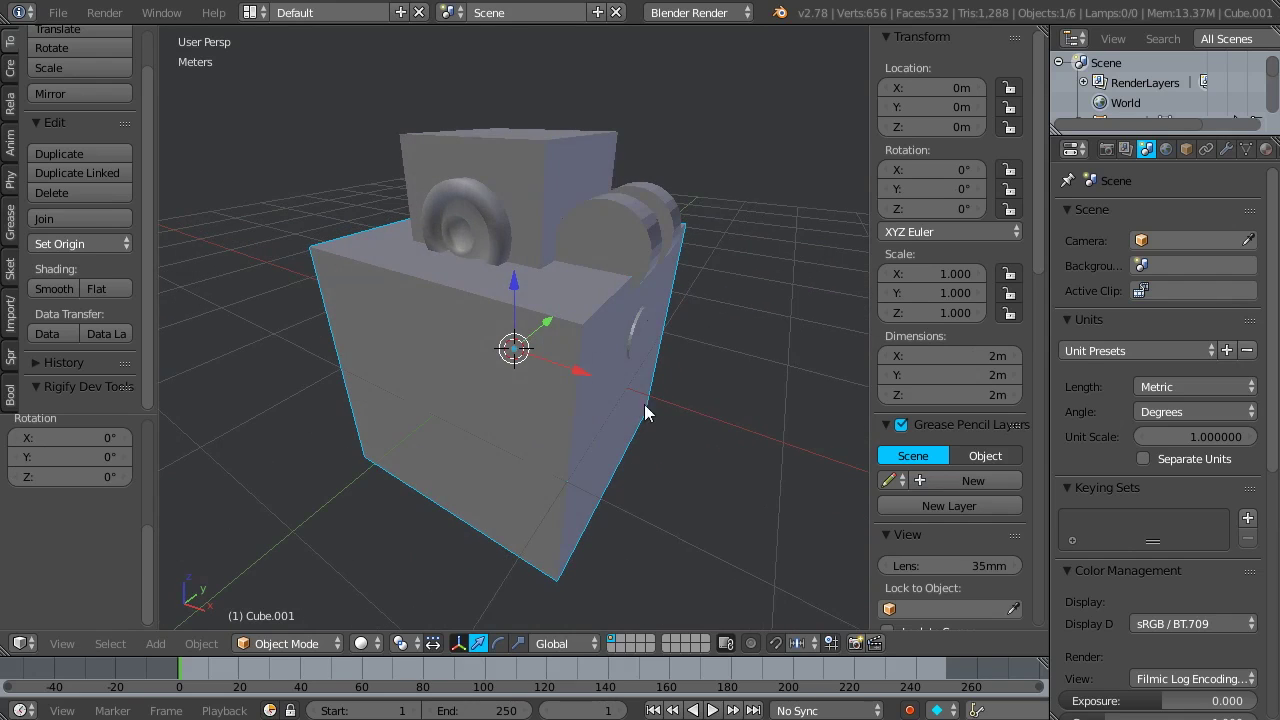
pyautogui.press('s')
pyautogui.click(567, 427)
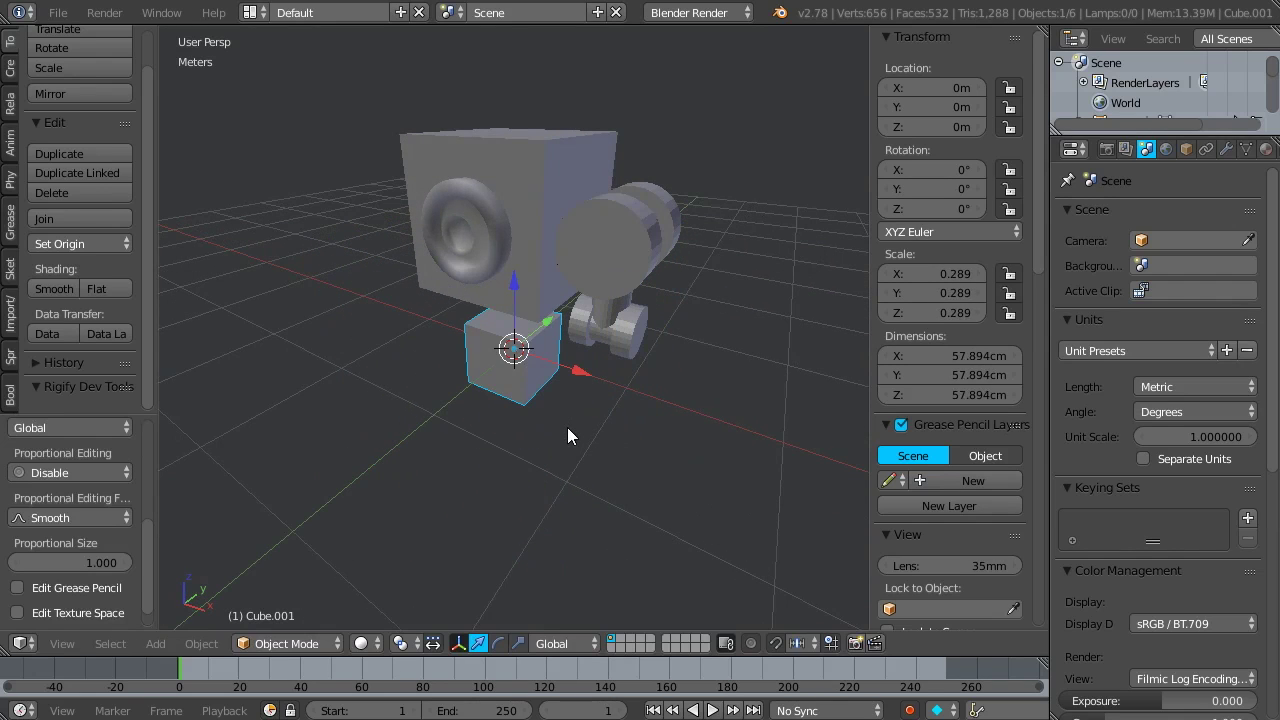
pyautogui.press('KP_1')
pyautogui.press('KP_5')
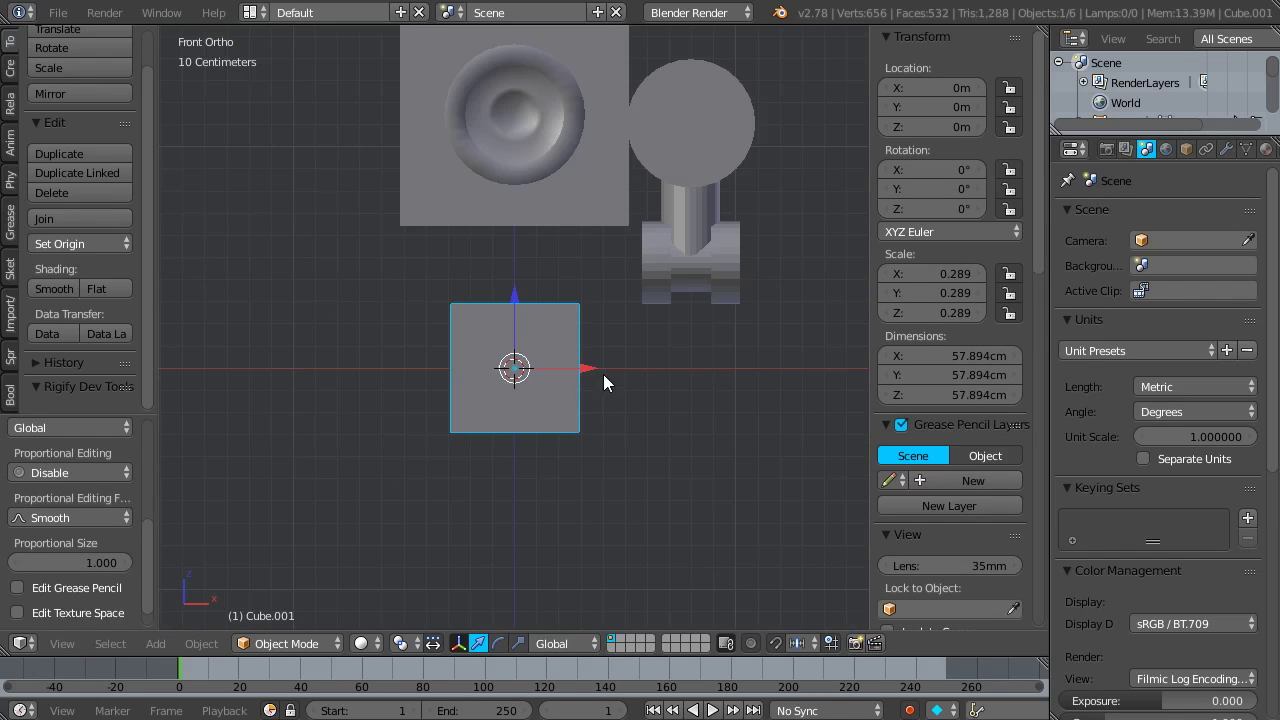
pyautogui.moveTo(585, 370); pyautogui.dragTo(761, 382)
pyautogui.moveTo(690, 304); pyautogui.dragTo(687, 289)
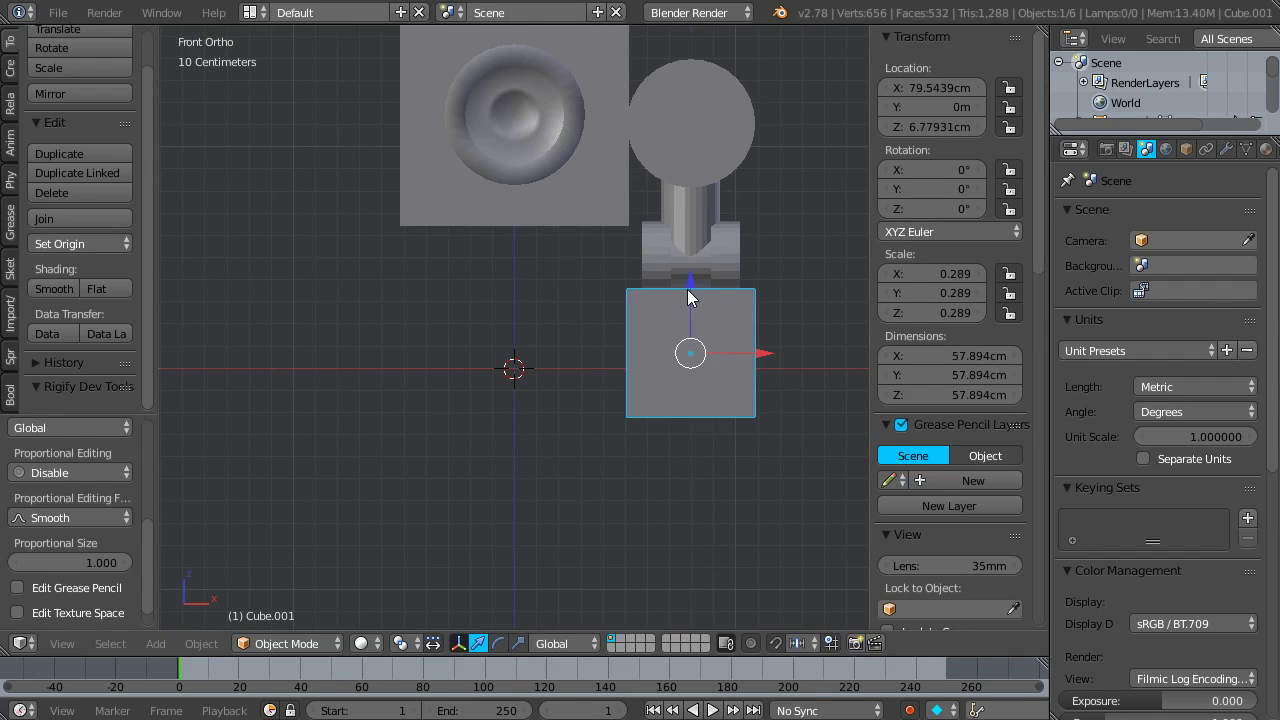
# - Stretch the block vertically, tilt it to −59.246° about X and seat it under the joint
pyautogui.press('KP_3')
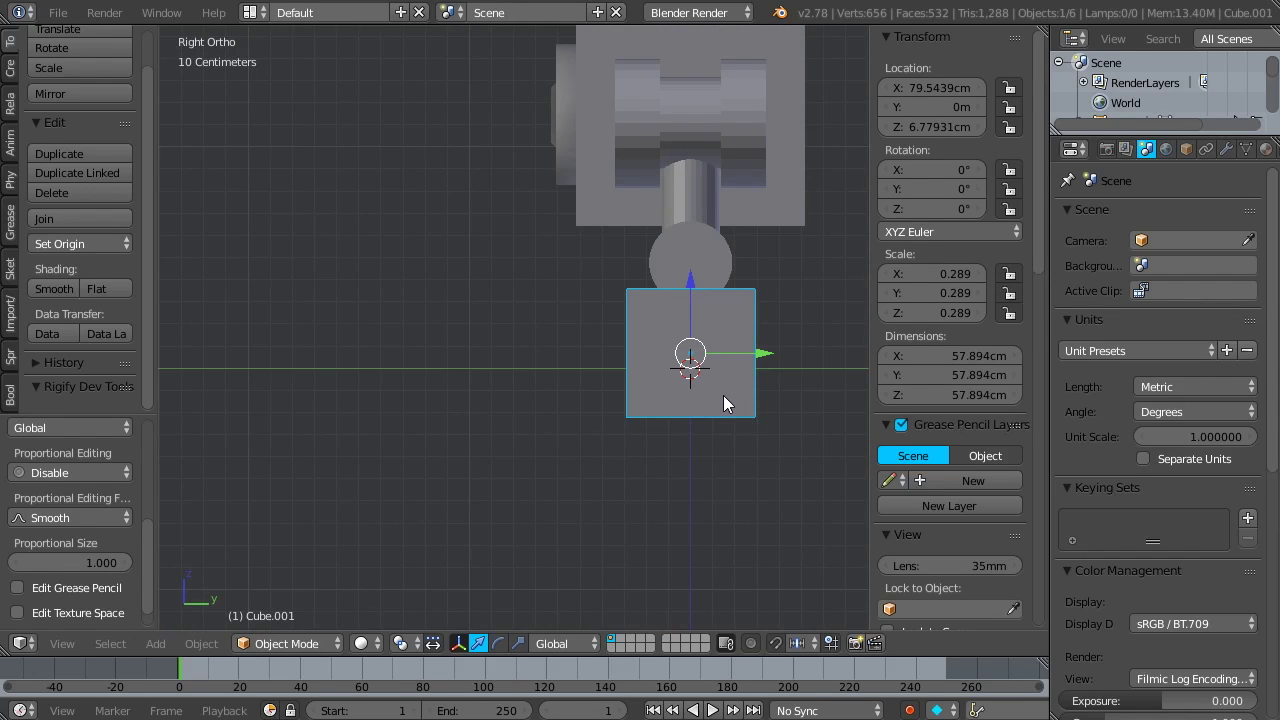
pyautogui.press('s')
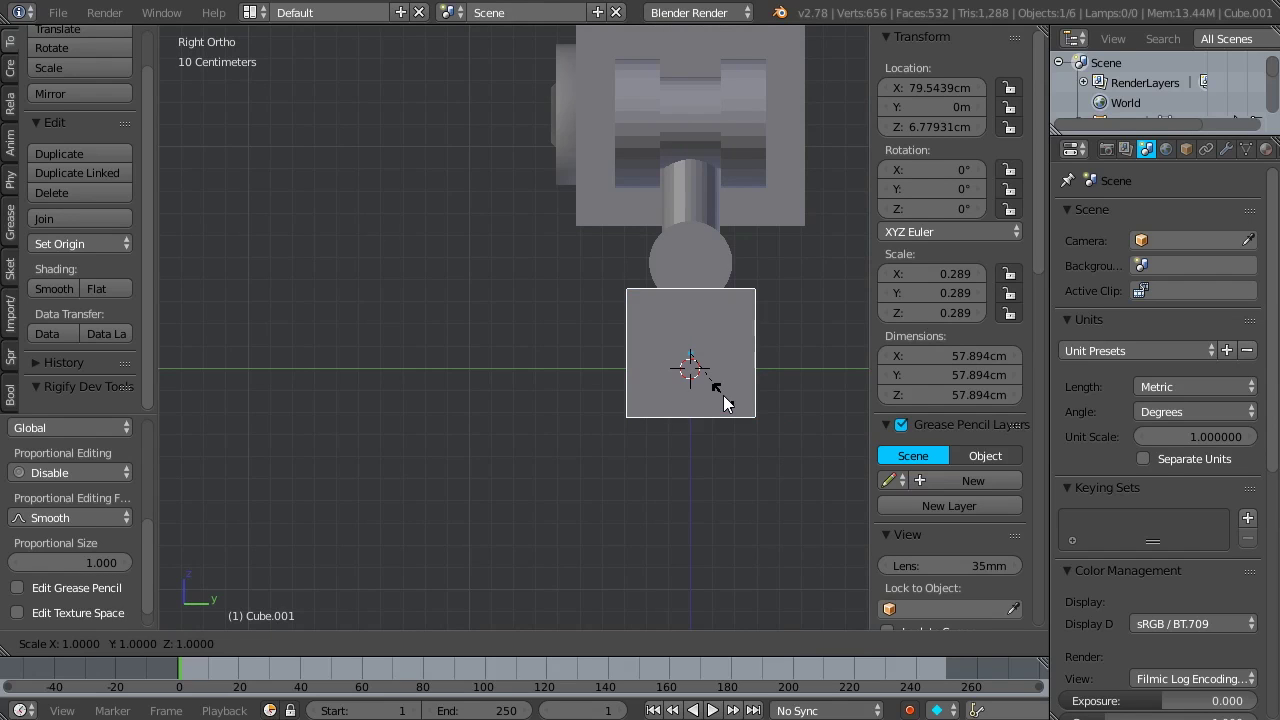
pyautogui.press('z')
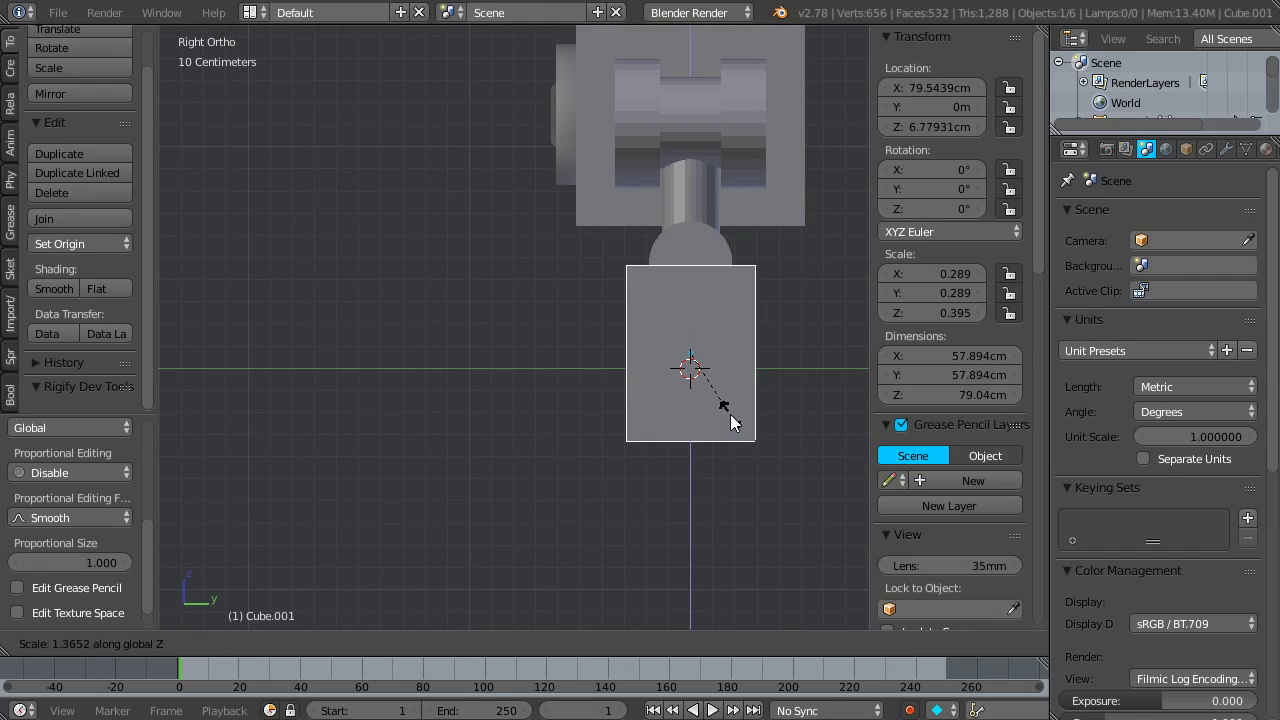
pyautogui.click(730, 424)
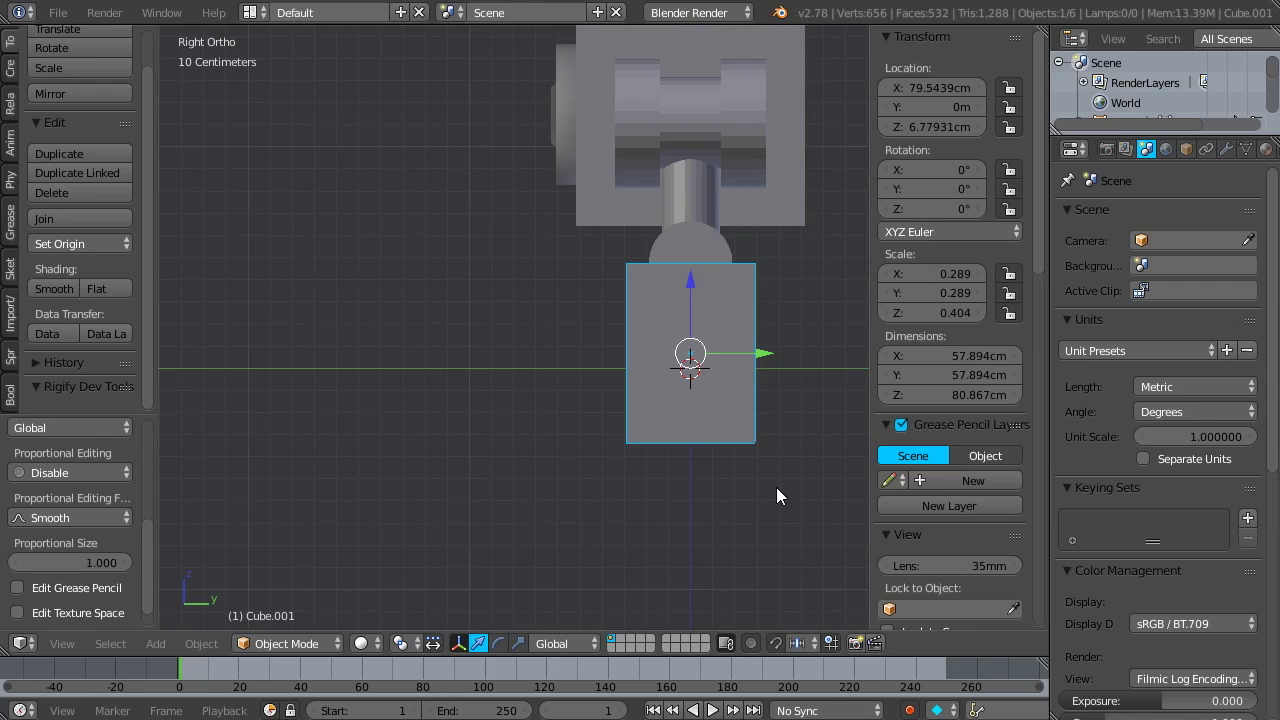
pyautogui.press('r')
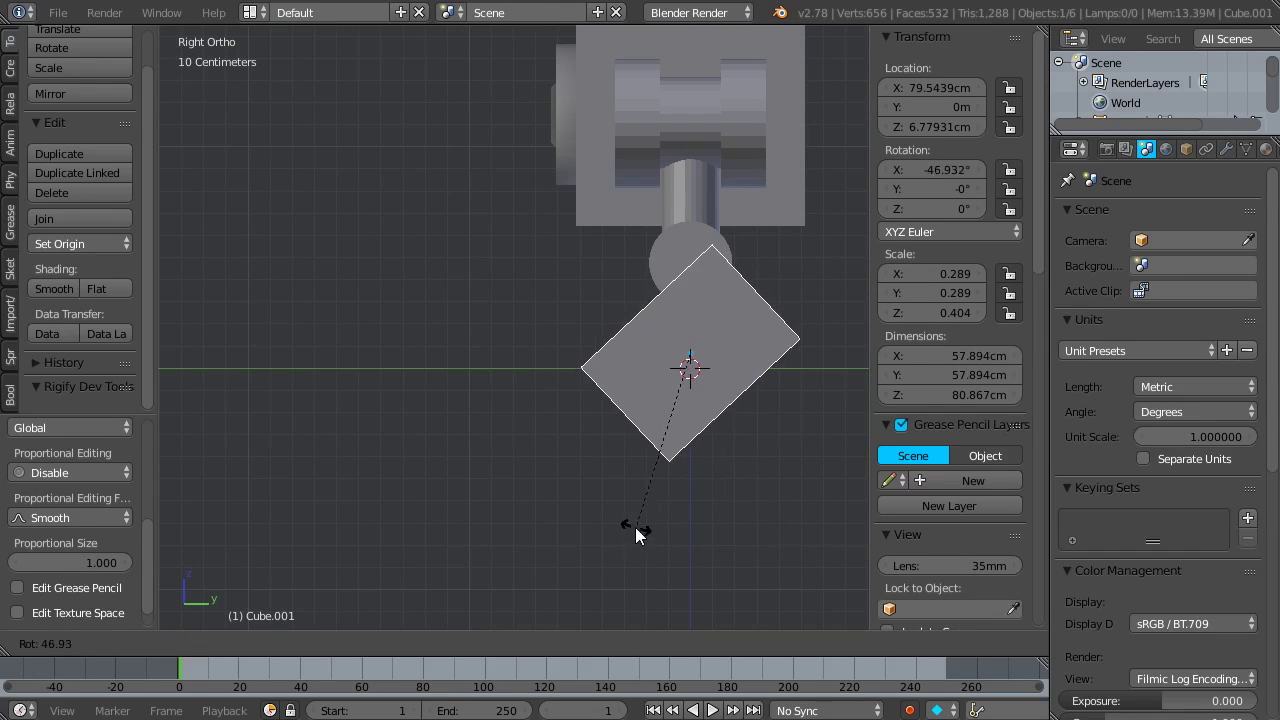
pyautogui.click(603, 506)
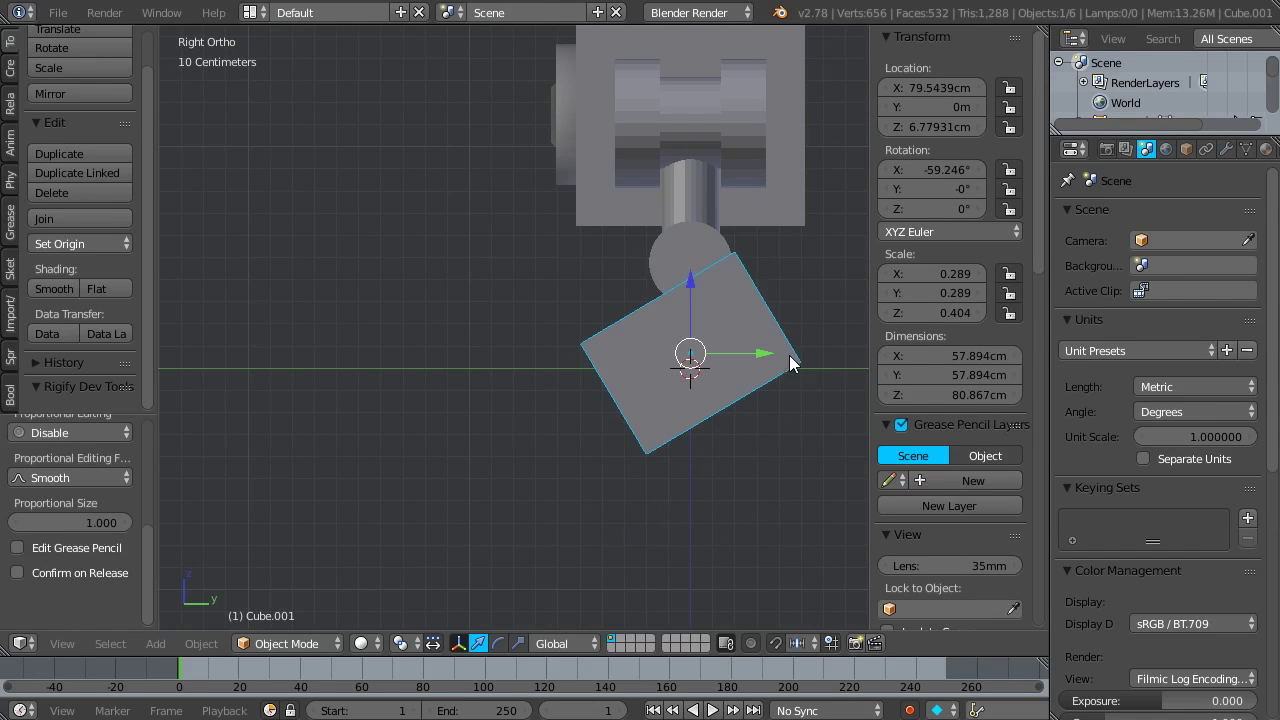
pyautogui.press('g')
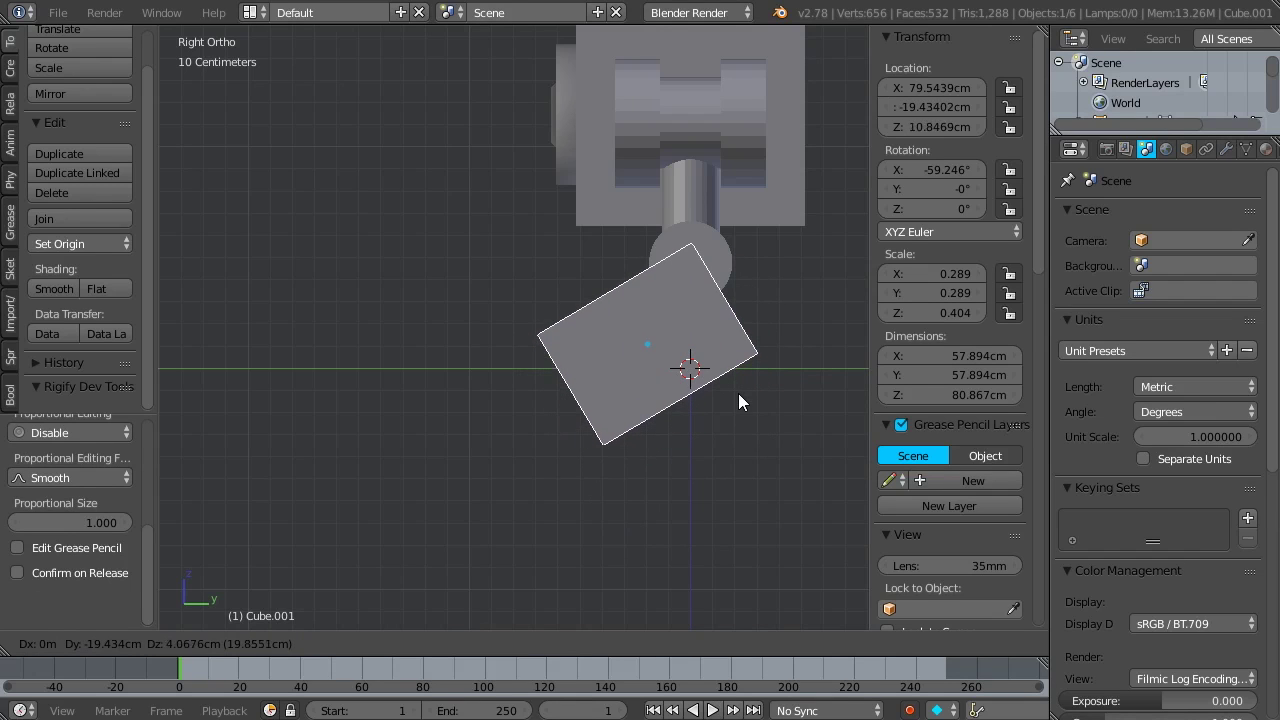
pyautogui.click(743, 394)
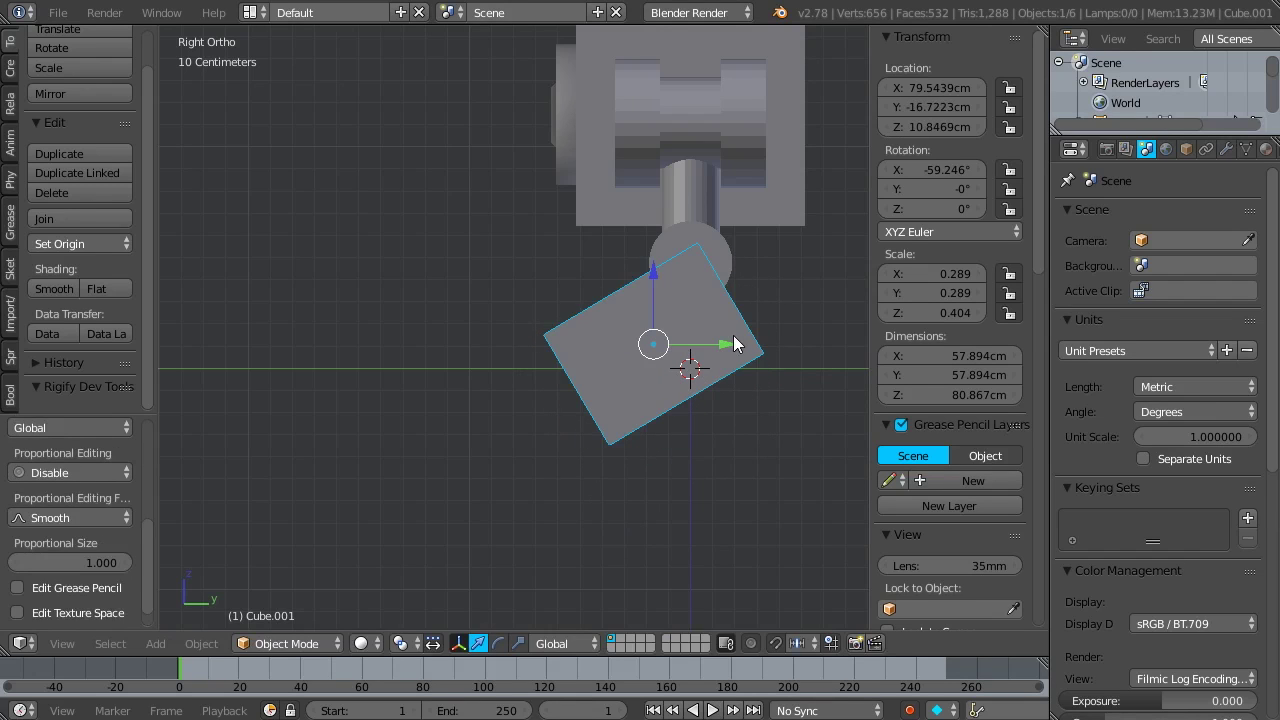
# - Check the leg in front and right side views and recentre it
pyautogui.press('KP_1')
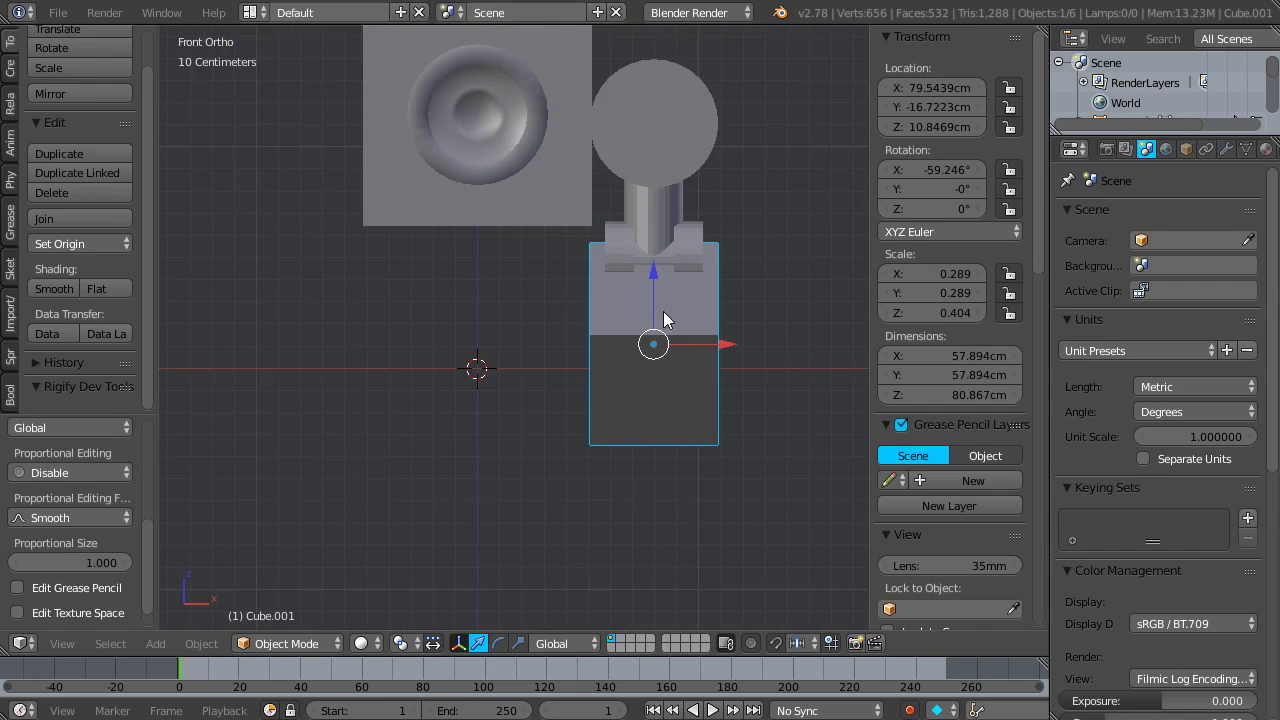
pyautogui.press('KP_3')
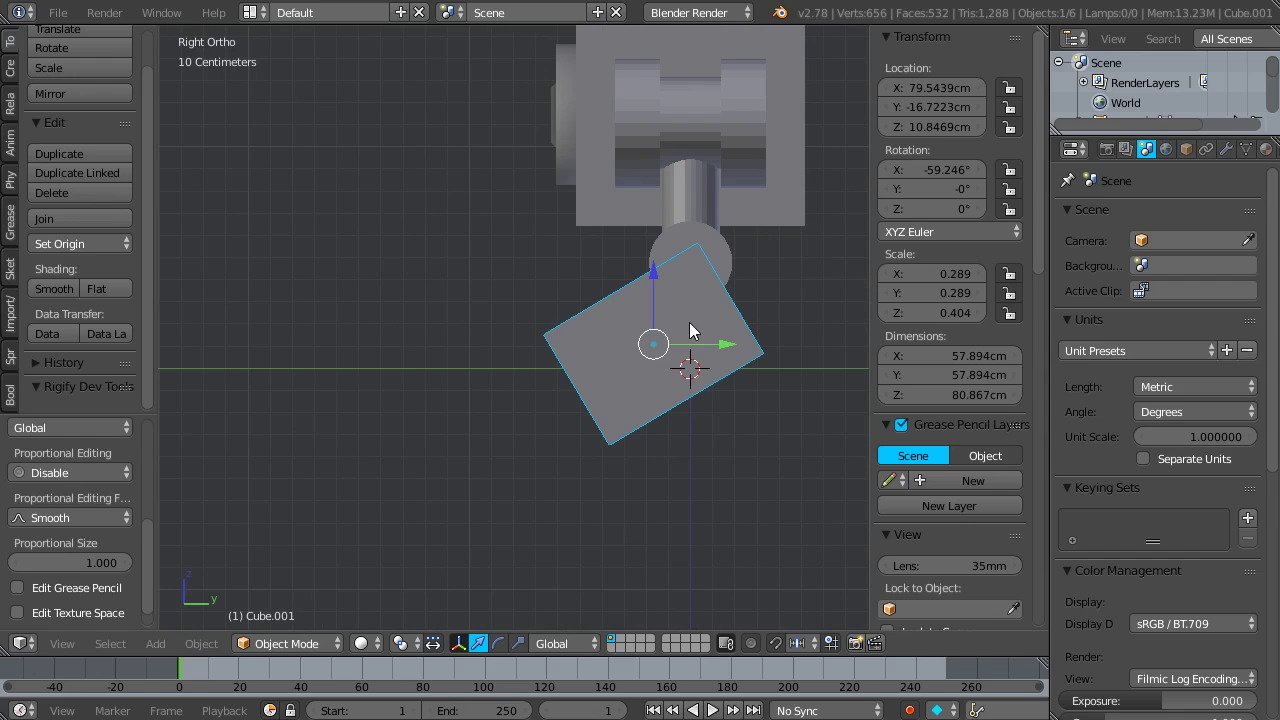
pyautogui.scroll(-2, 655, 357)
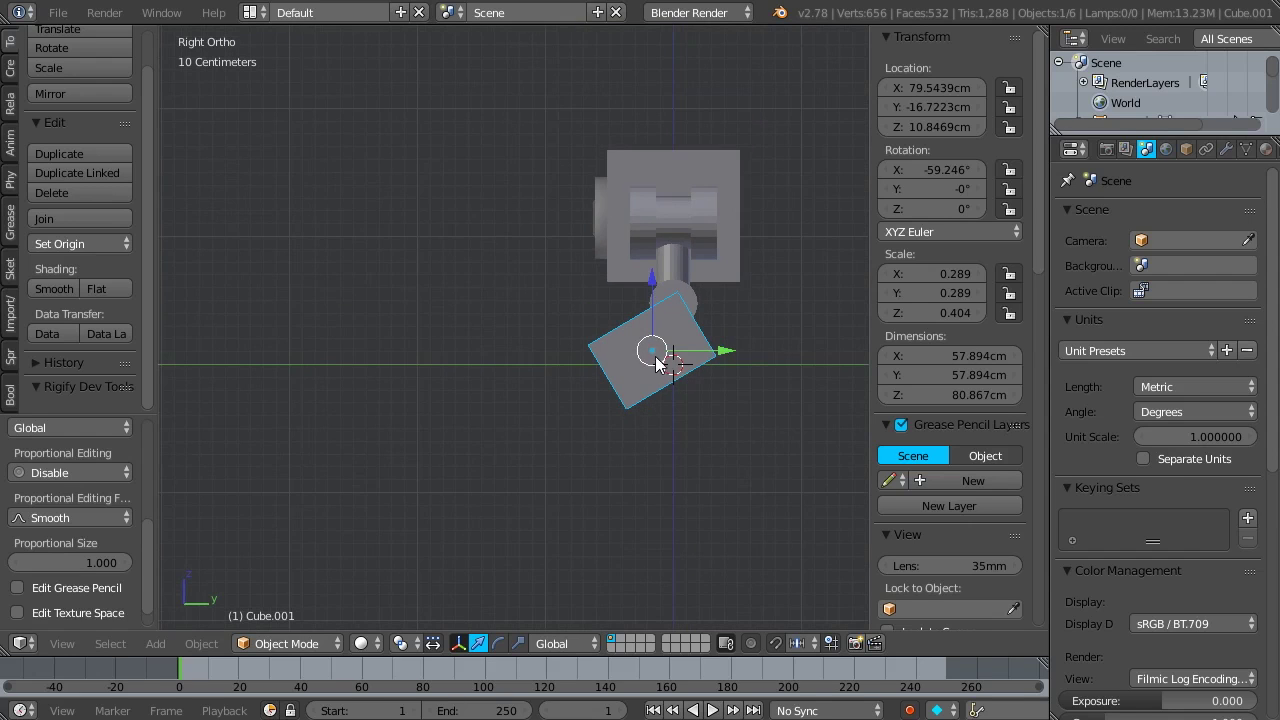
pyautogui.keyDown('shift'); pyautogui.moveTo(606, 354); pyautogui.dragTo(616, 333, button='middle'); pyautogui.keyUp('shift')
pyautogui.scroll(1, 616, 335)
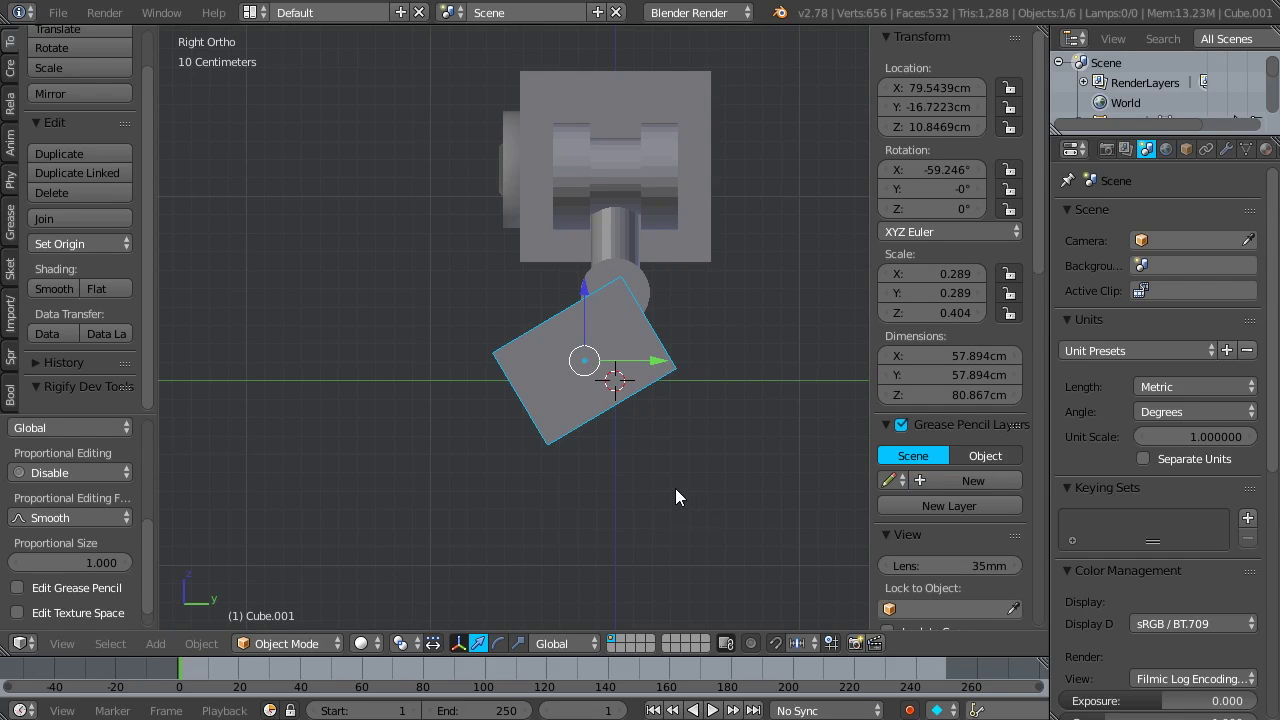
pyautogui.hotkey('shift', 'a')
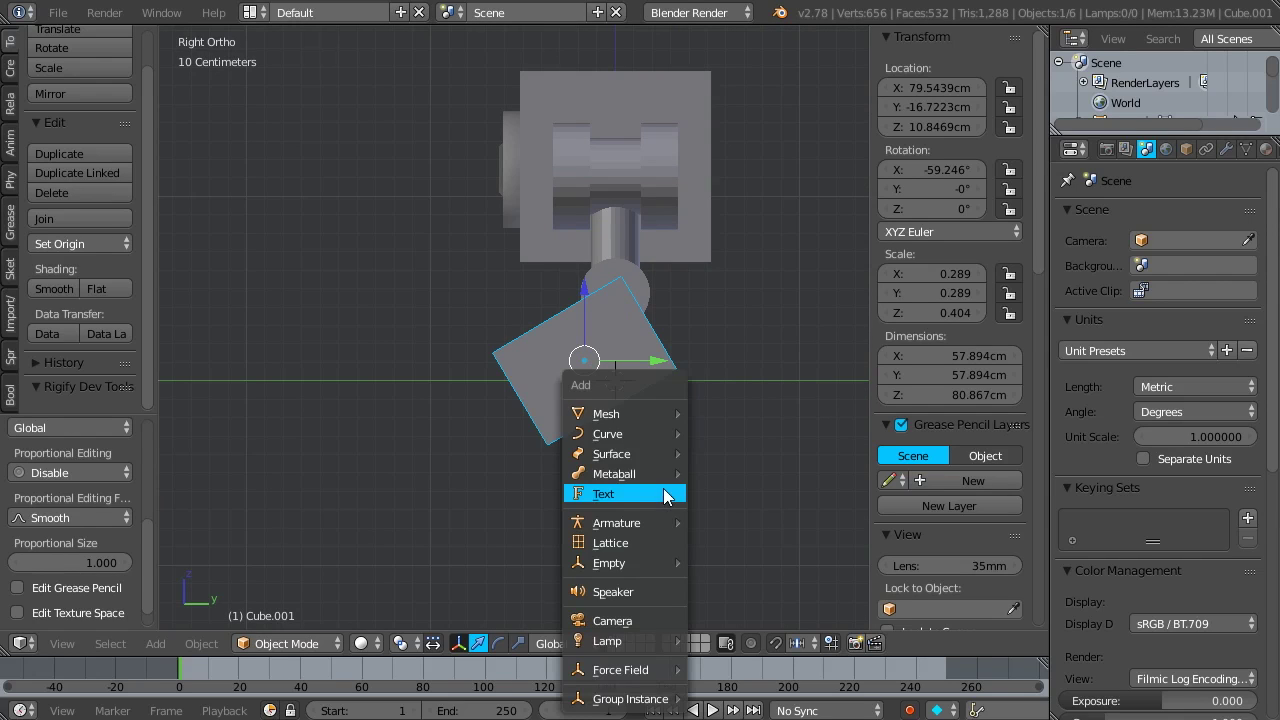
# - Add a cube scaled to about 0.24, flatten it into a slab and lengthen it along Y
pyautogui.moveTo(651, 412)
pyautogui.click(733, 434)
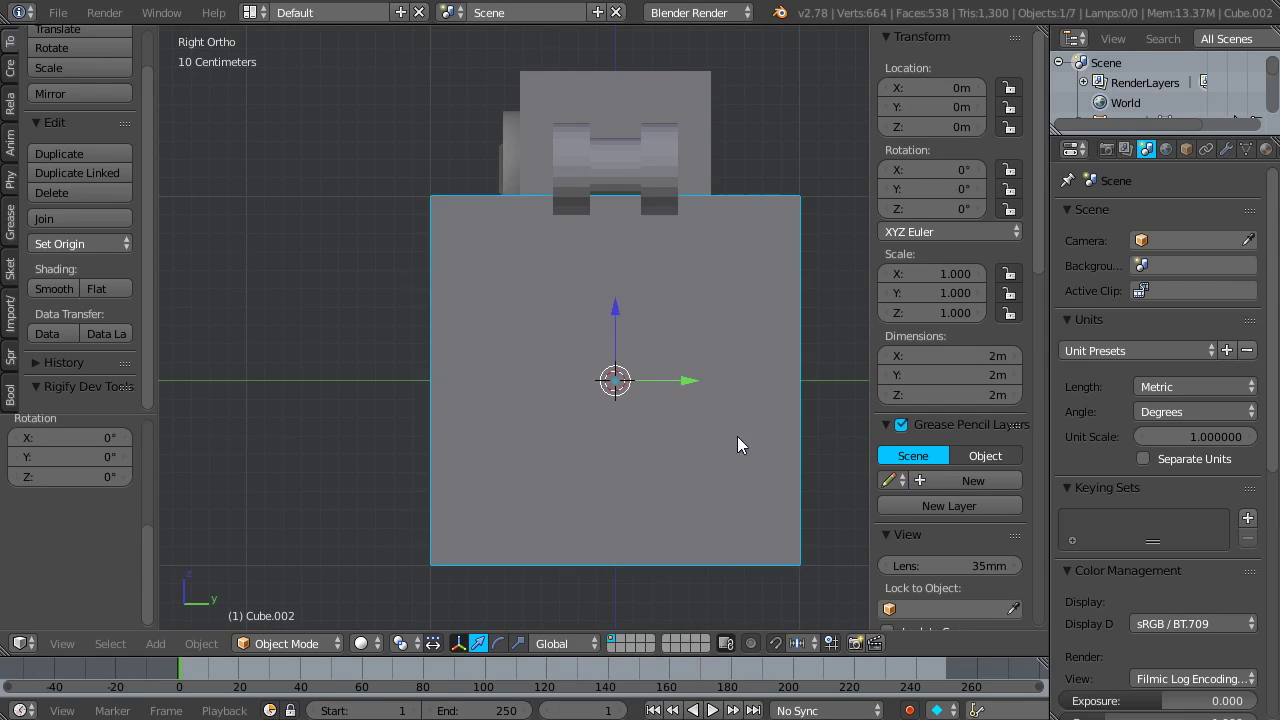
pyautogui.press('s')
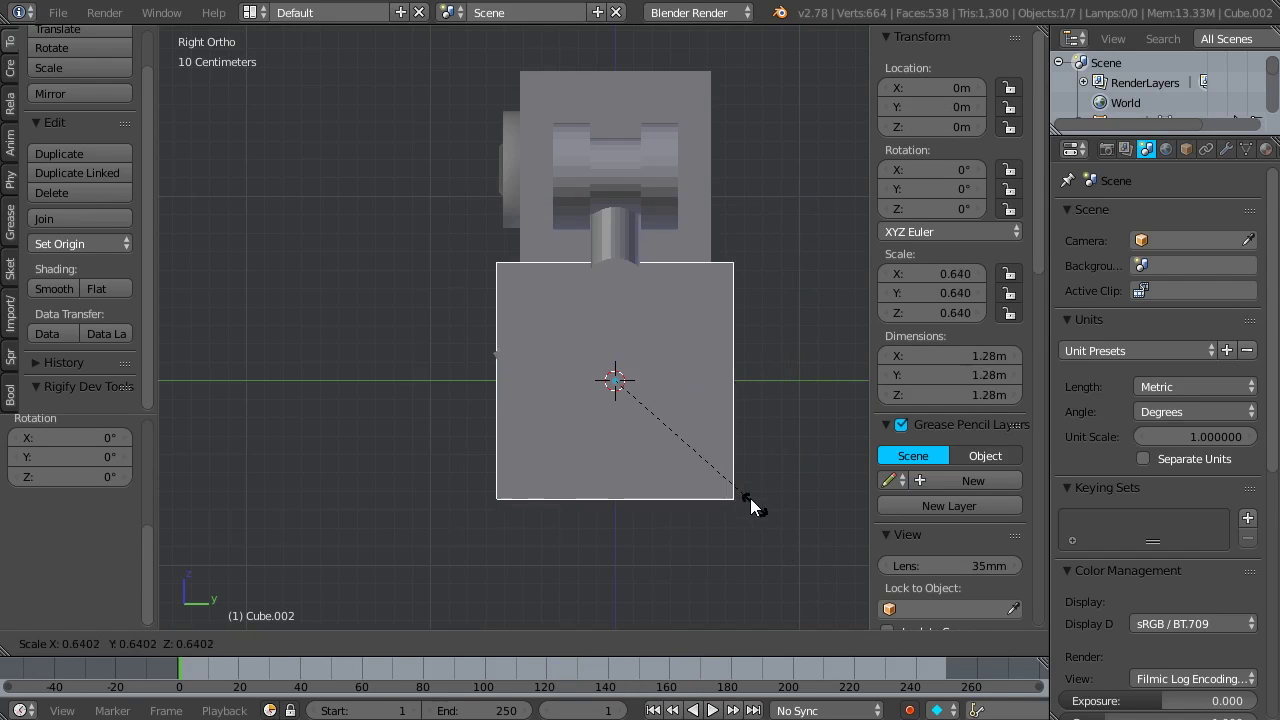
pyautogui.click(684, 410)
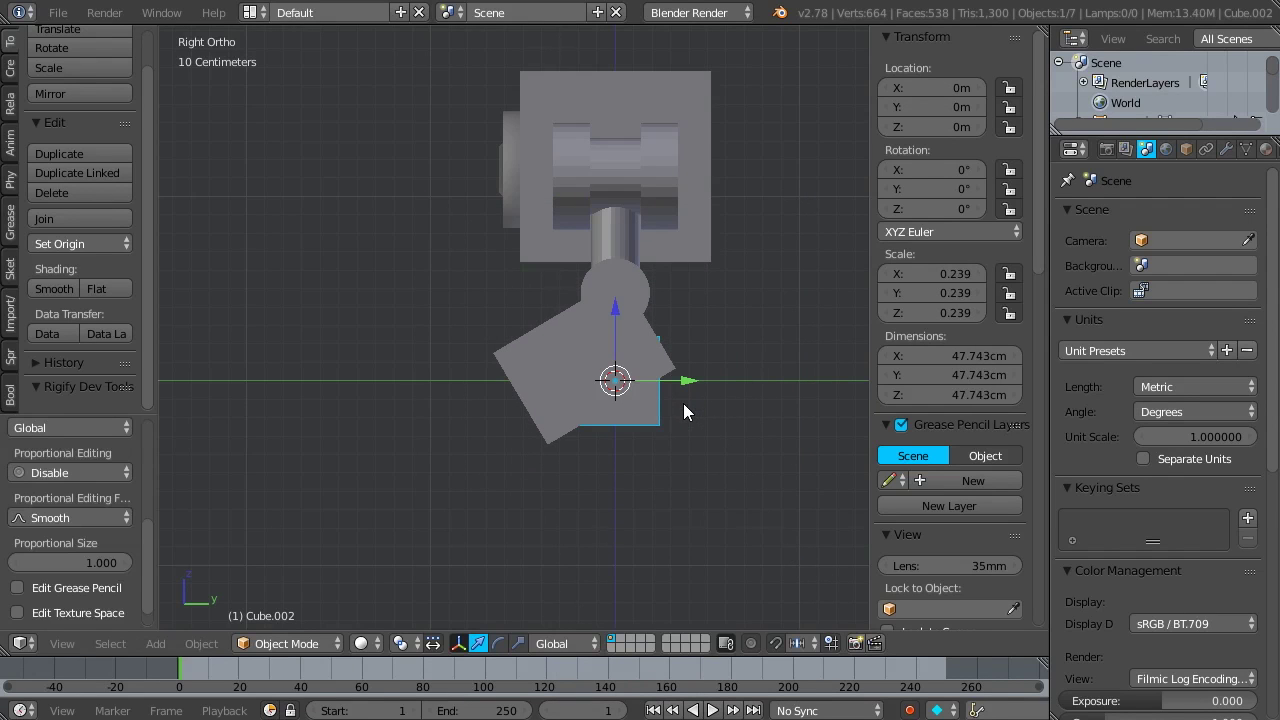
pyautogui.press('g')
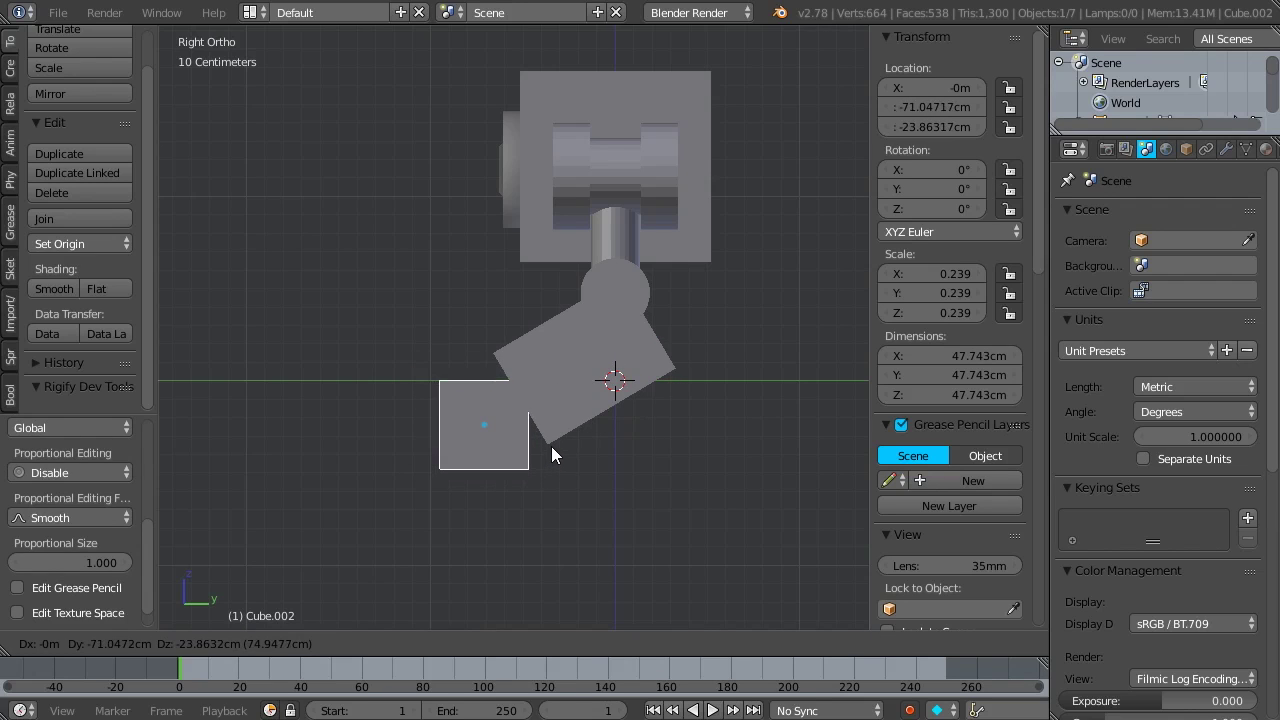
pyautogui.click(551, 446)
pyautogui.press('s')
pyautogui.press('z')
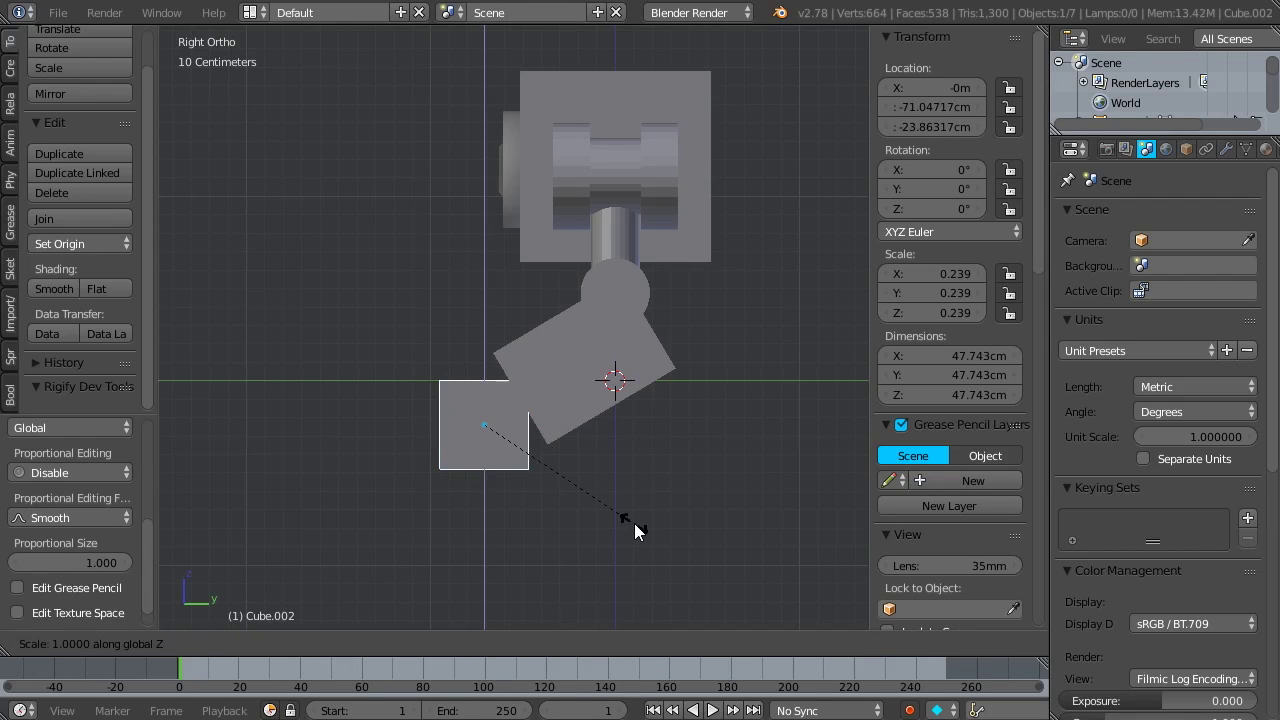
pyautogui.click(551, 464)
pyautogui.press('s')
pyautogui.press('y')
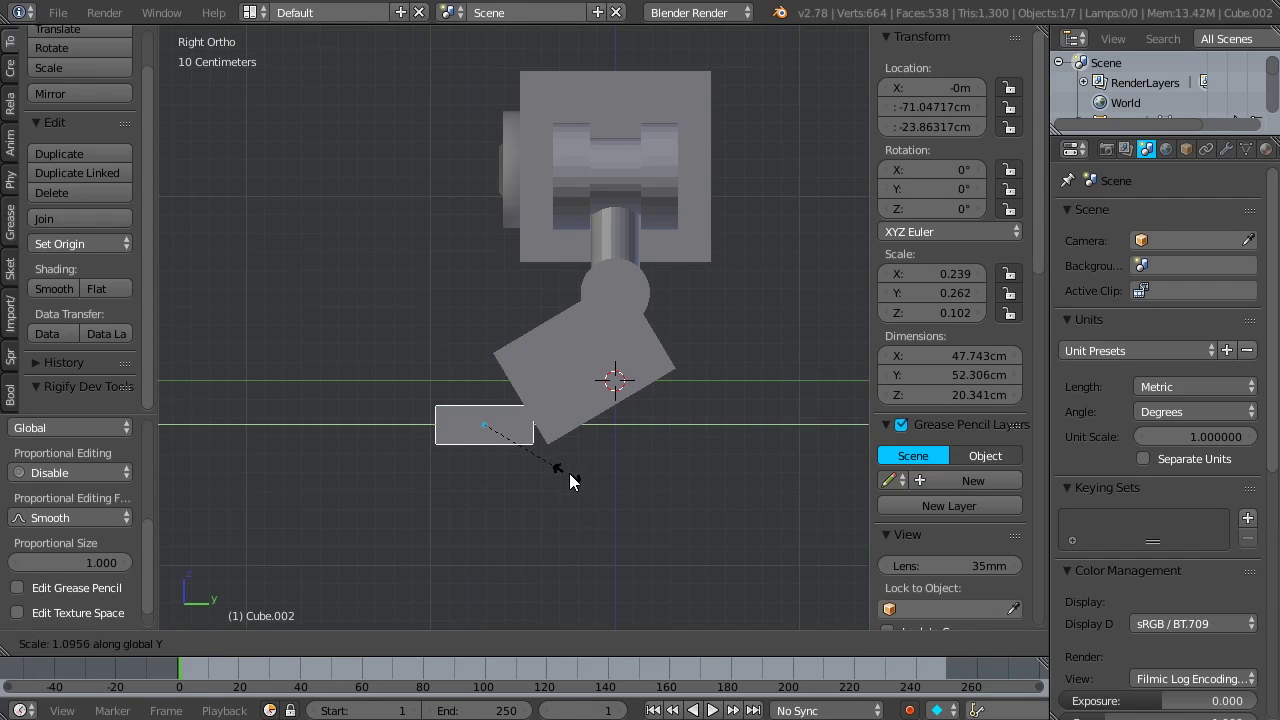
pyautogui.click(596, 476)
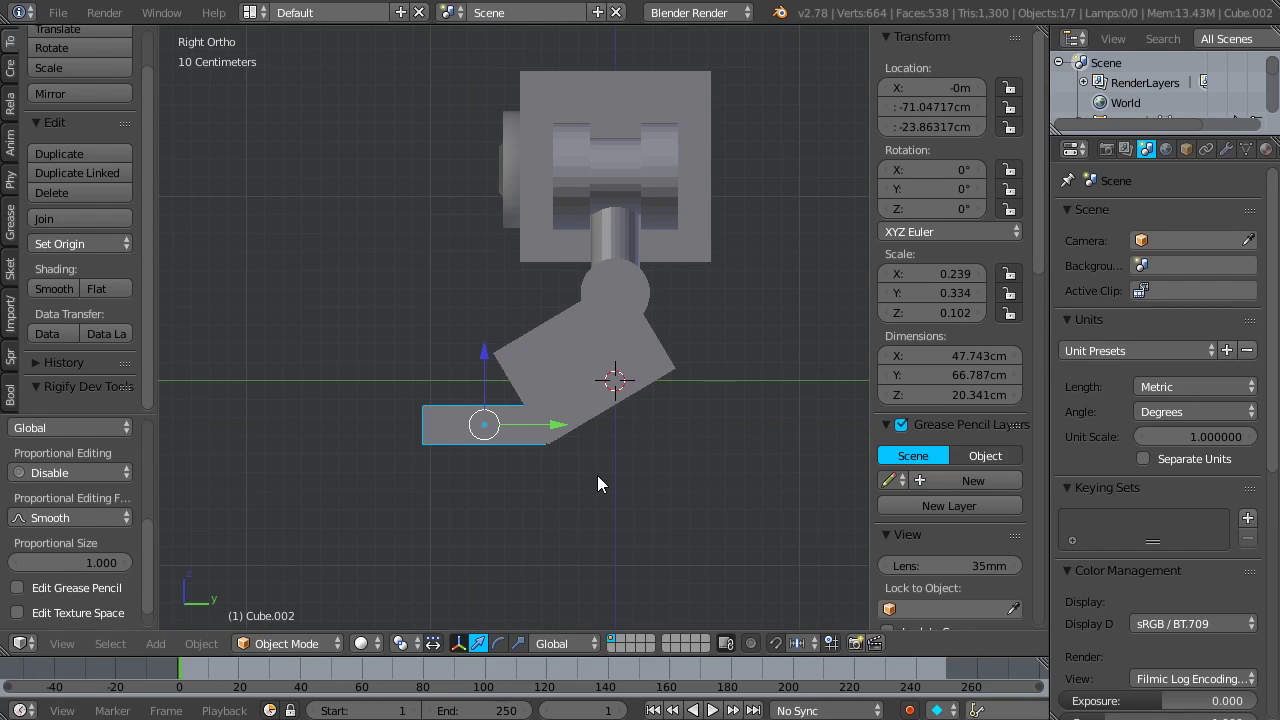
# - Align the slab under the leg in front and side views and lengthen it to about 73 cm
pyautogui.press('KP_1')
pyautogui.moveTo(565, 427); pyautogui.dragTo(709, 444)
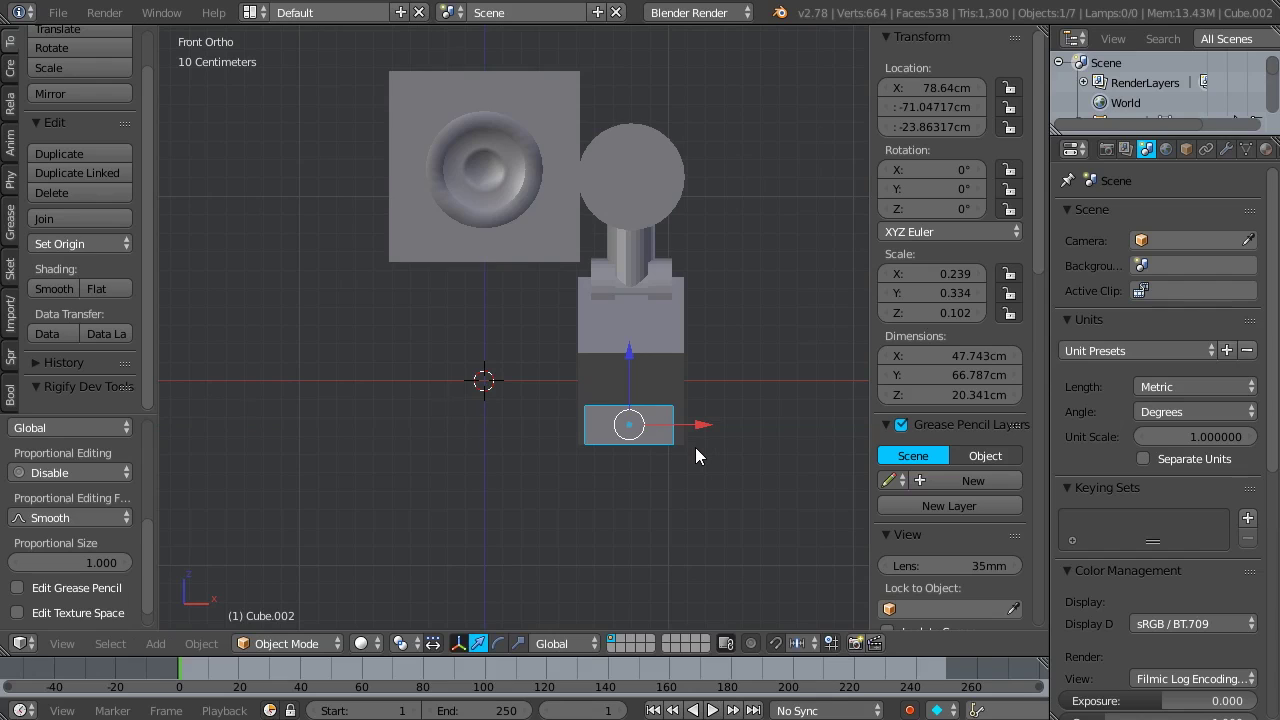
pyautogui.press('KP_3')
pyautogui.moveTo(626, 353); pyautogui.dragTo(631, 358)
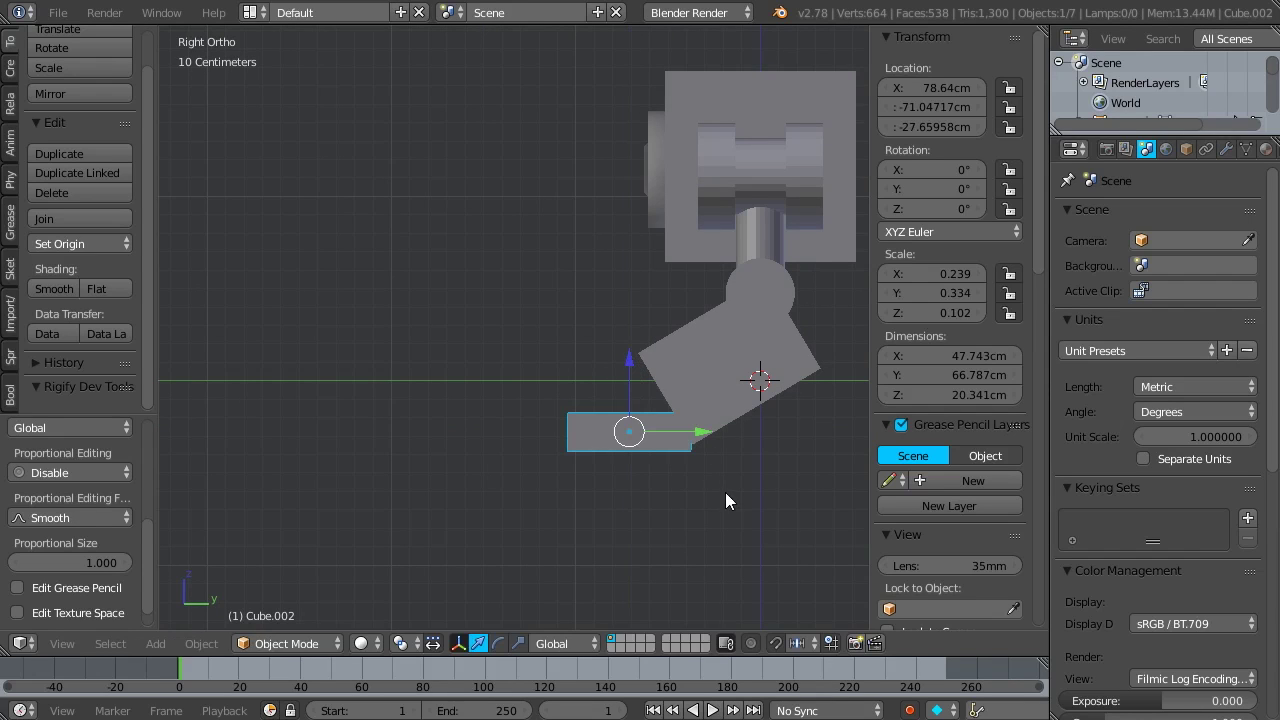
pyautogui.press('s')
pyautogui.press('y')
pyautogui.click(757, 493)
pyautogui.press('KP_1')
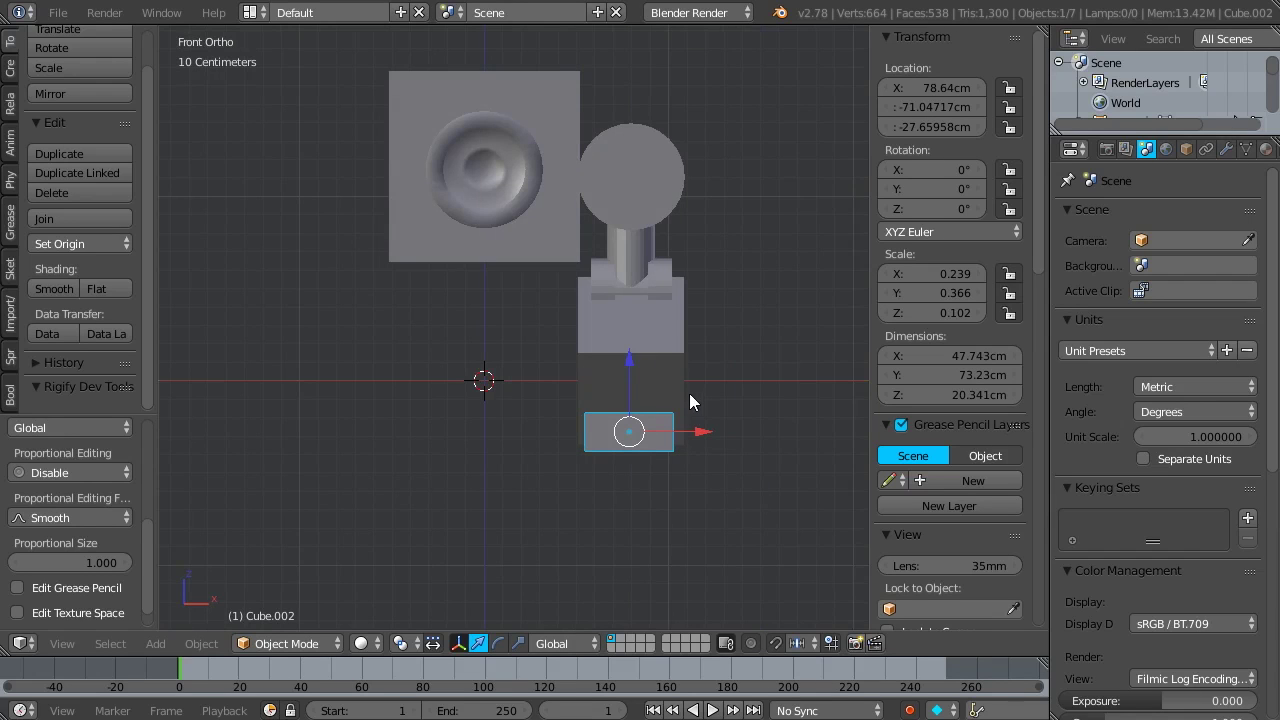
pyautogui.press('KP_5')
pyautogui.moveTo(605, 296); pyautogui.dragTo(653, 255, button='middle')
# - Select the leg's joint and foot parts, duplicate them and move the copy to X −90.47 cm
pyautogui.rightClick(625, 238)
pyautogui.rightClick(607, 364)
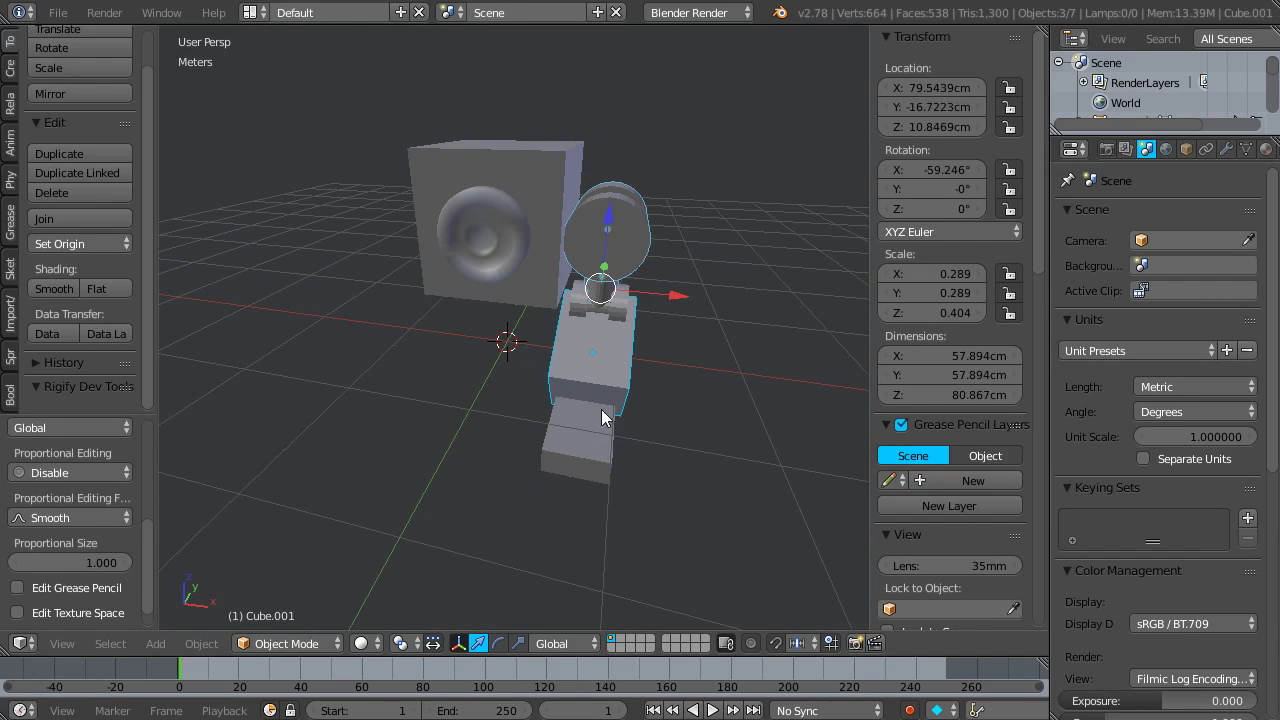
pyautogui.moveTo(598, 392)
pyautogui.mouseDown(button='middle')
pyautogui.moveTo(644, 347)
pyautogui.moveTo(555, 381)
pyautogui.moveTo(615, 346)
pyautogui.moveTo(611, 371)
pyautogui.mouseUp(button='middle')
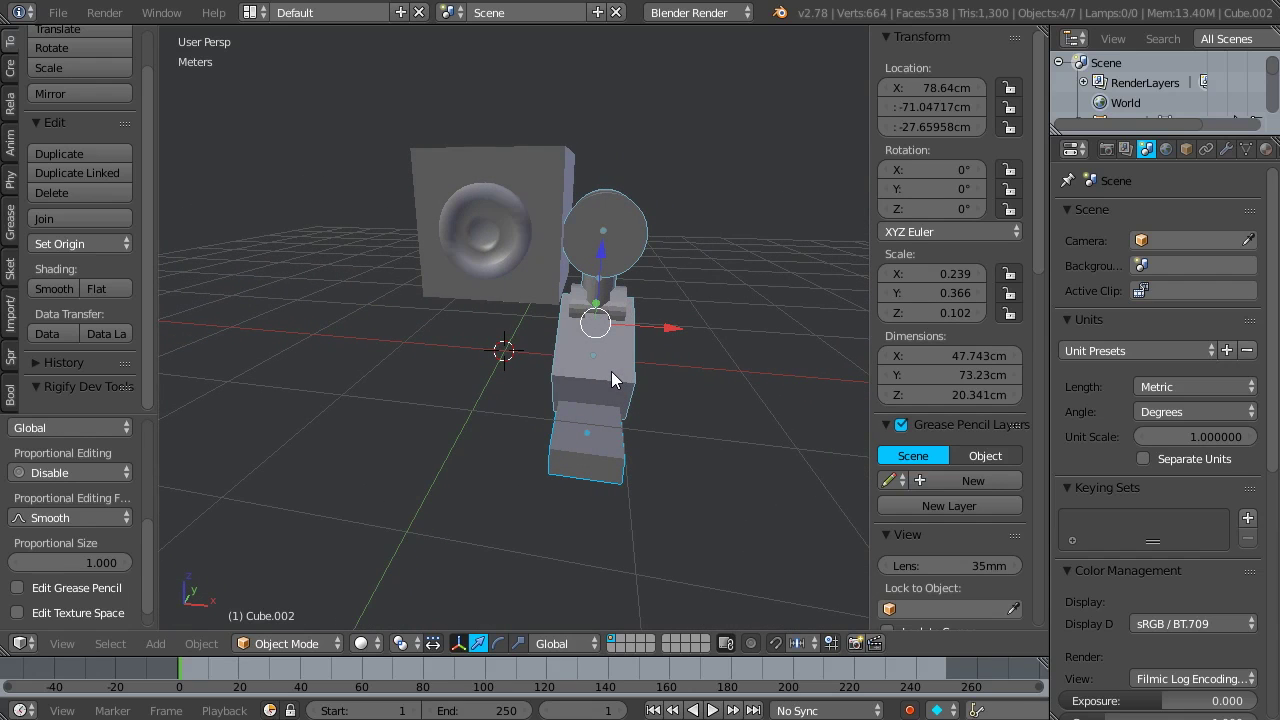
pyautogui.hotkey('shift', 'd')
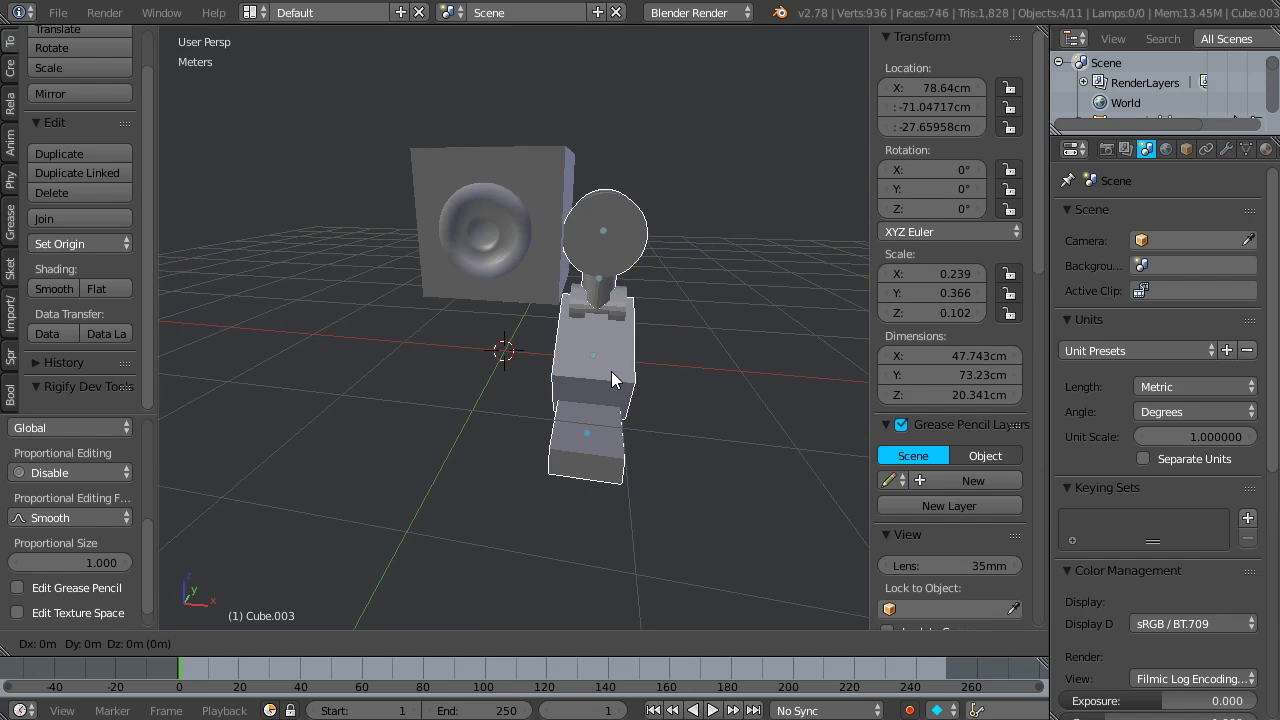
pyautogui.press('x')
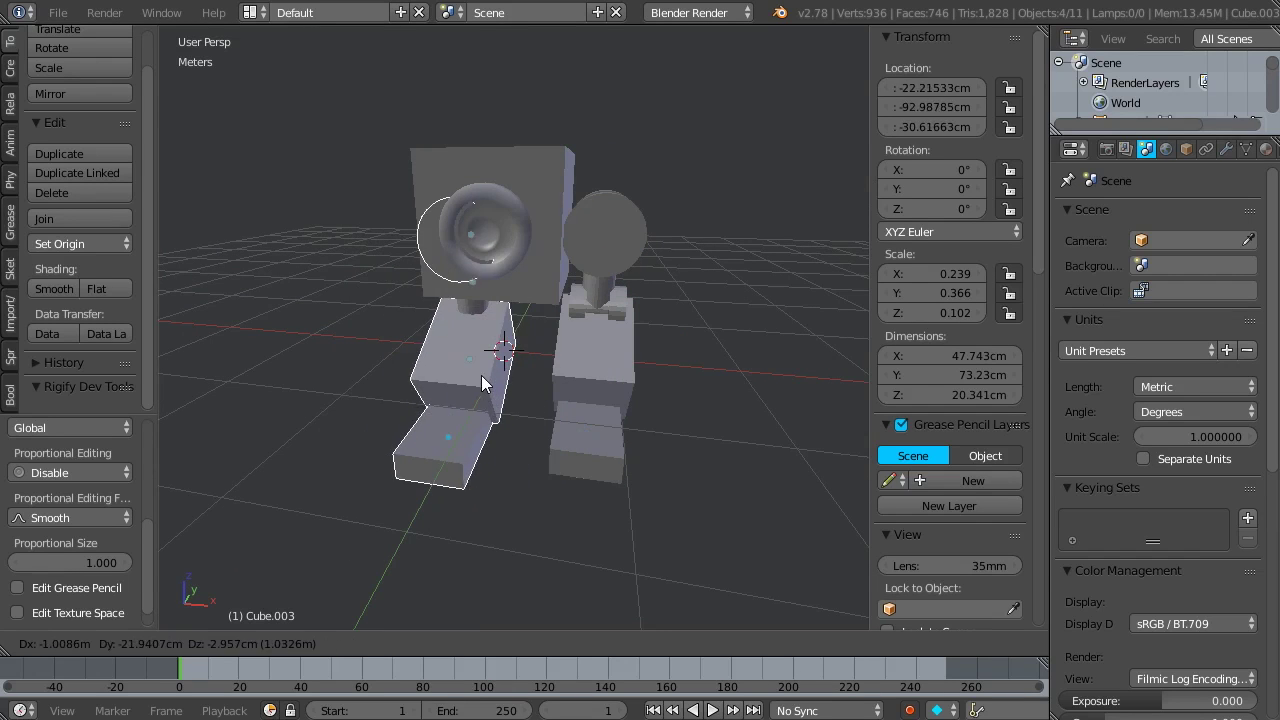
pyautogui.click(414, 368)
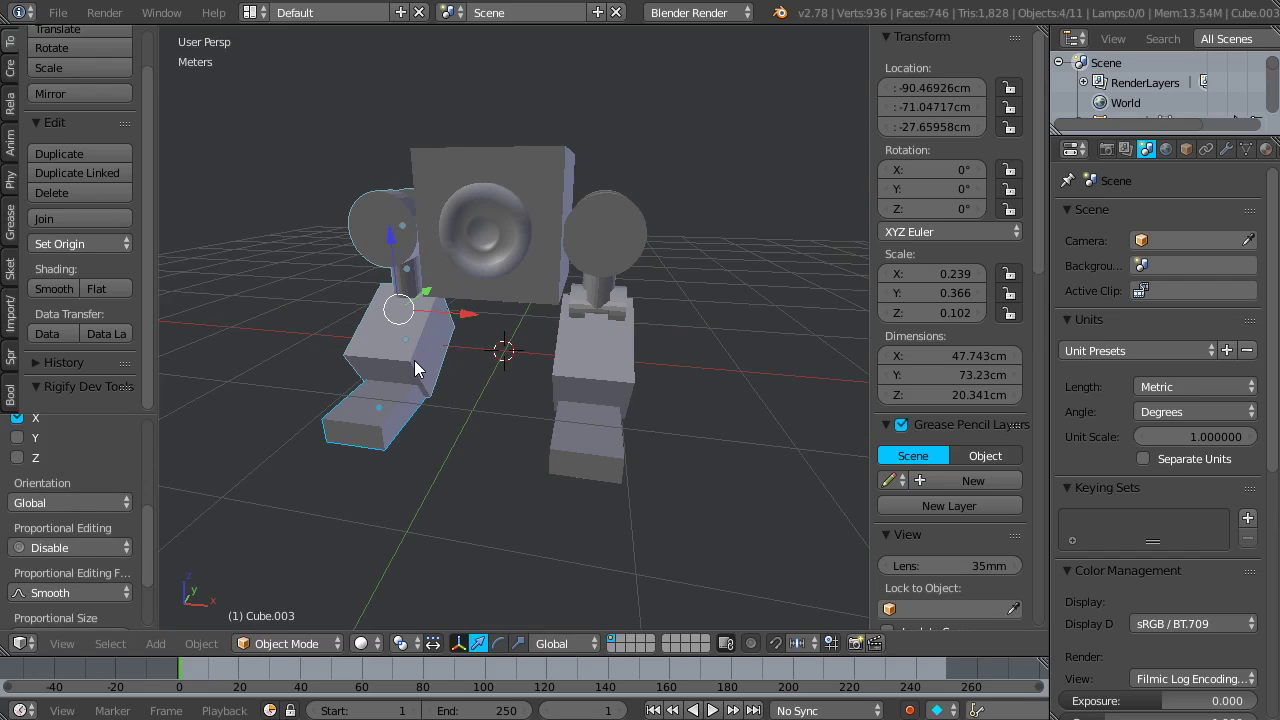
pyautogui.press('KP_1')
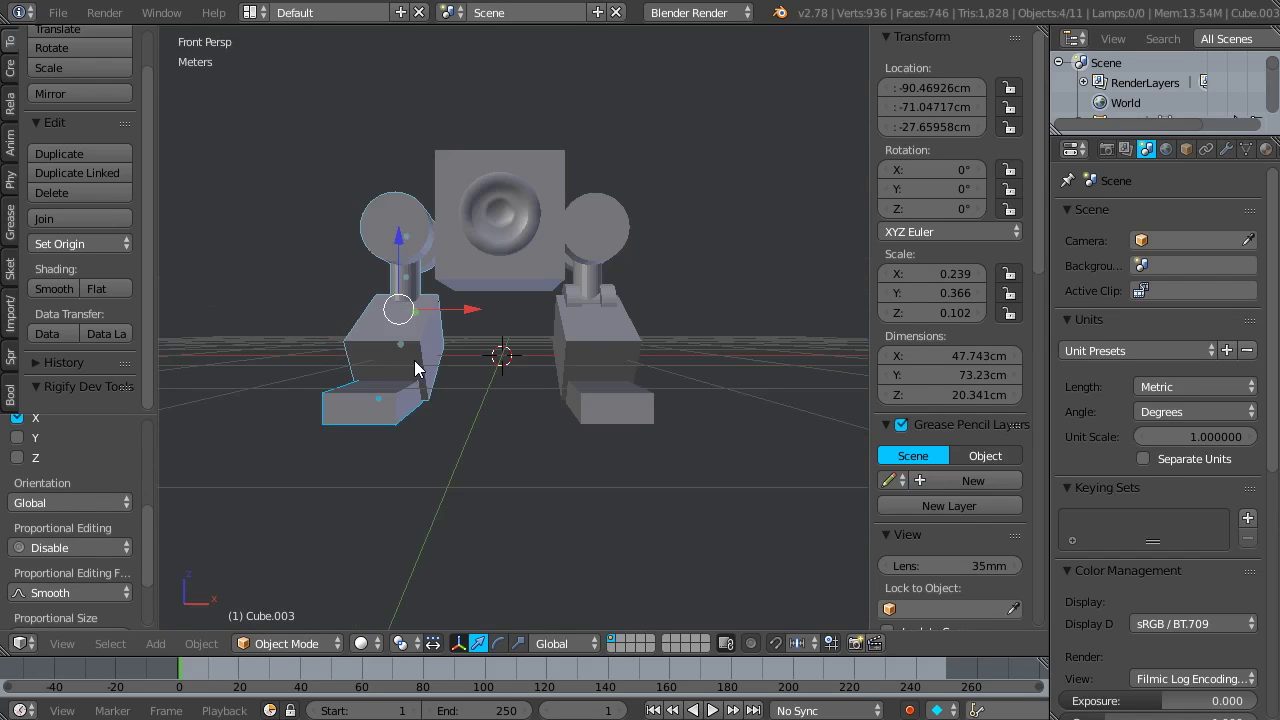
# - In front ortho view, slide the copied leg inward along X to about -78 cm
pyautogui.press('KP_5')
pyautogui.scroll(-4, 640, 320)
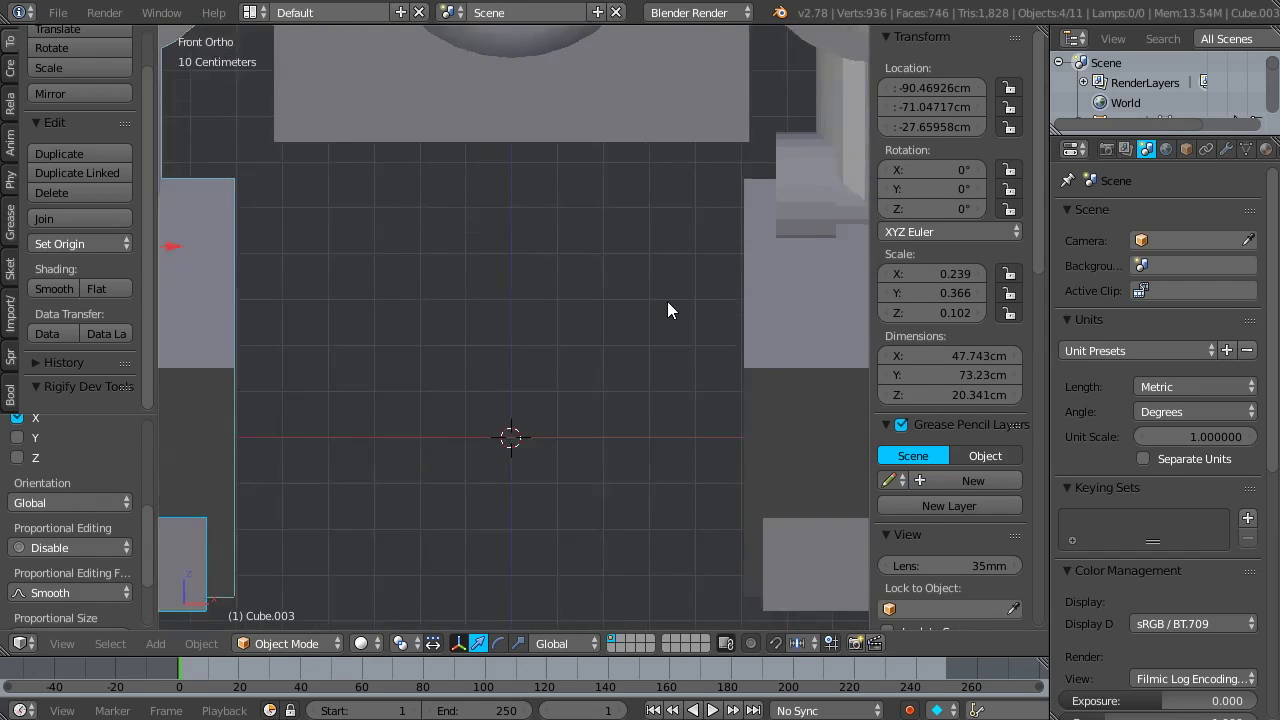
pyautogui.keyDown('shift'); pyautogui.moveTo(624, 203); pyautogui.dragTo(569, 269, button='middle'); pyautogui.keyUp('shift')
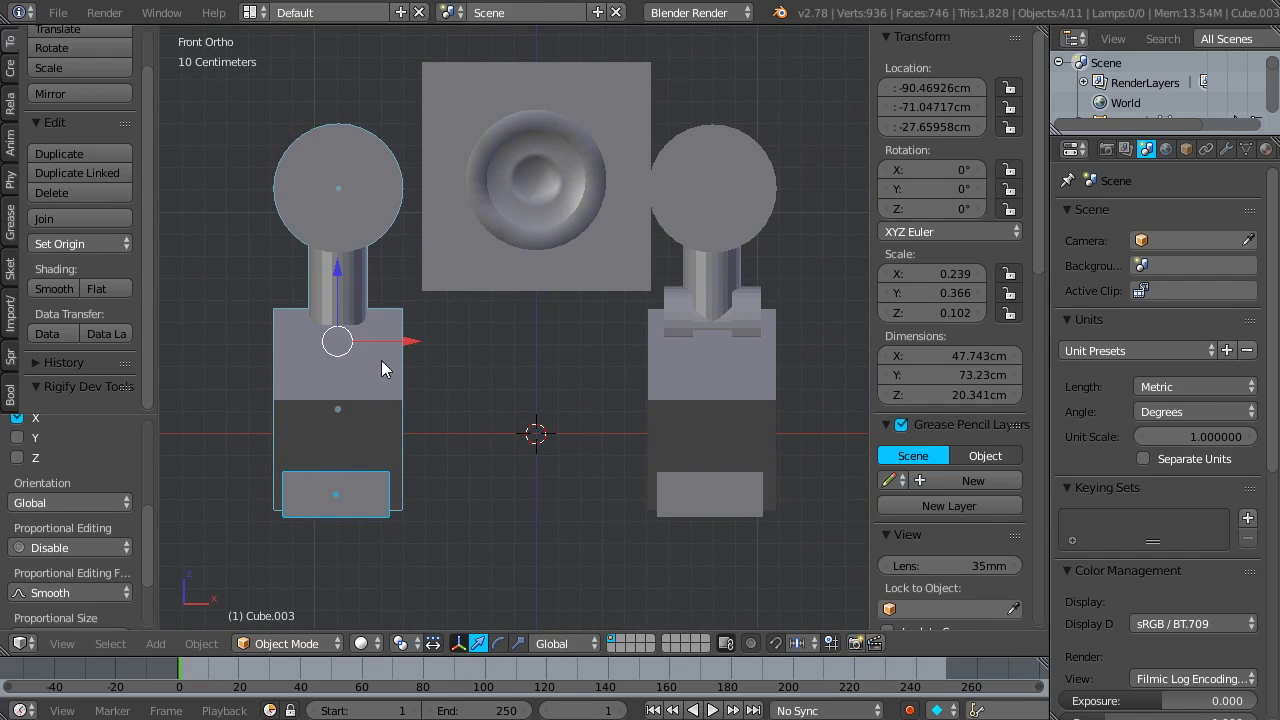
pyautogui.moveTo(410, 350); pyautogui.dragTo(441, 350)
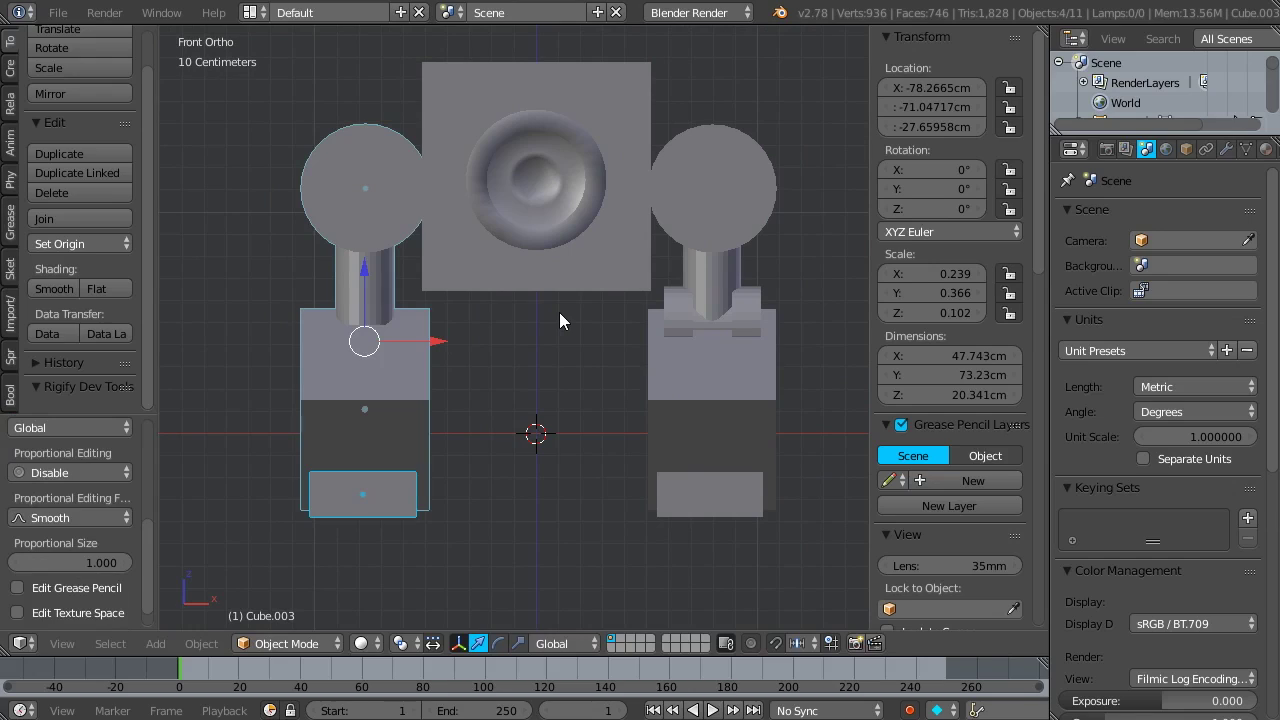
pyautogui.press('KP_5')
pyautogui.moveTo(572, 314); pyautogui.dragTo(492, 446, button='middle')
# - Select both foot blocks and duplicate them, moving the copies along Y
pyautogui.scroll(3, 492, 446)
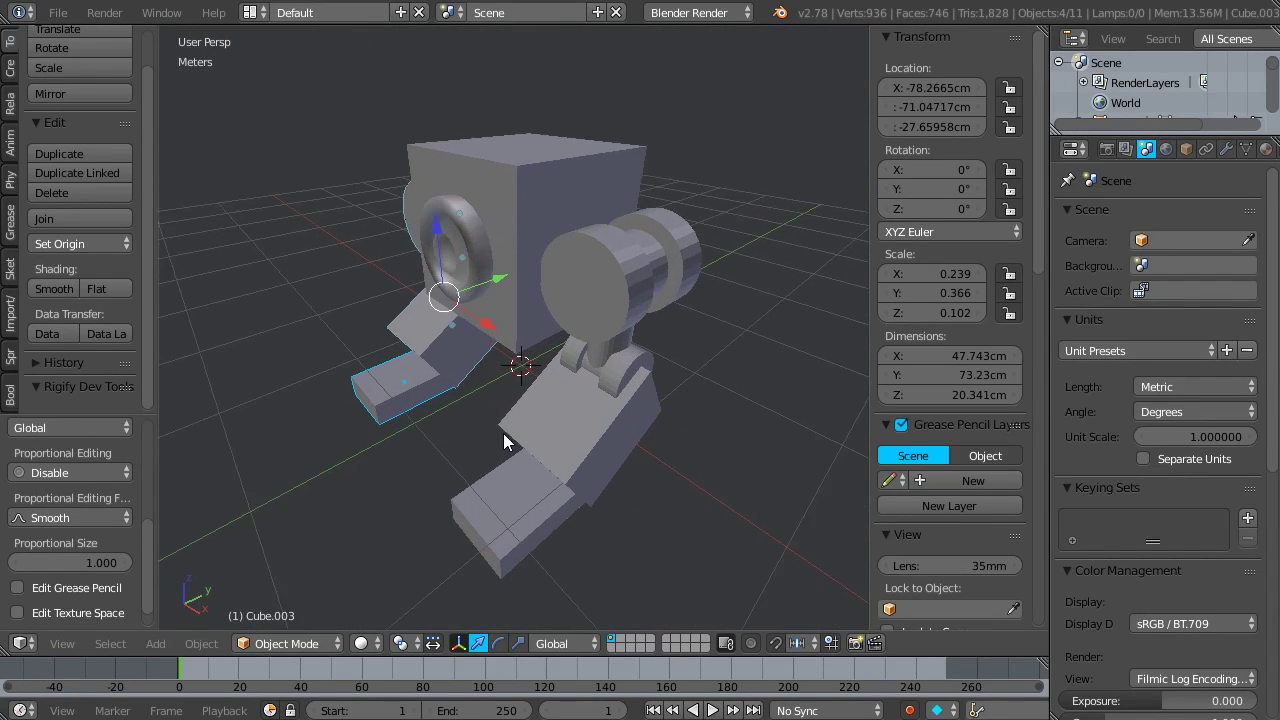
pyautogui.rightClick(517, 506)
pyautogui.keyDown('shift'); pyautogui.rightClick(383, 379); pyautogui.keyUp('shift')
pyautogui.moveTo(383, 379); pyautogui.dragTo(400, 340, button='middle')
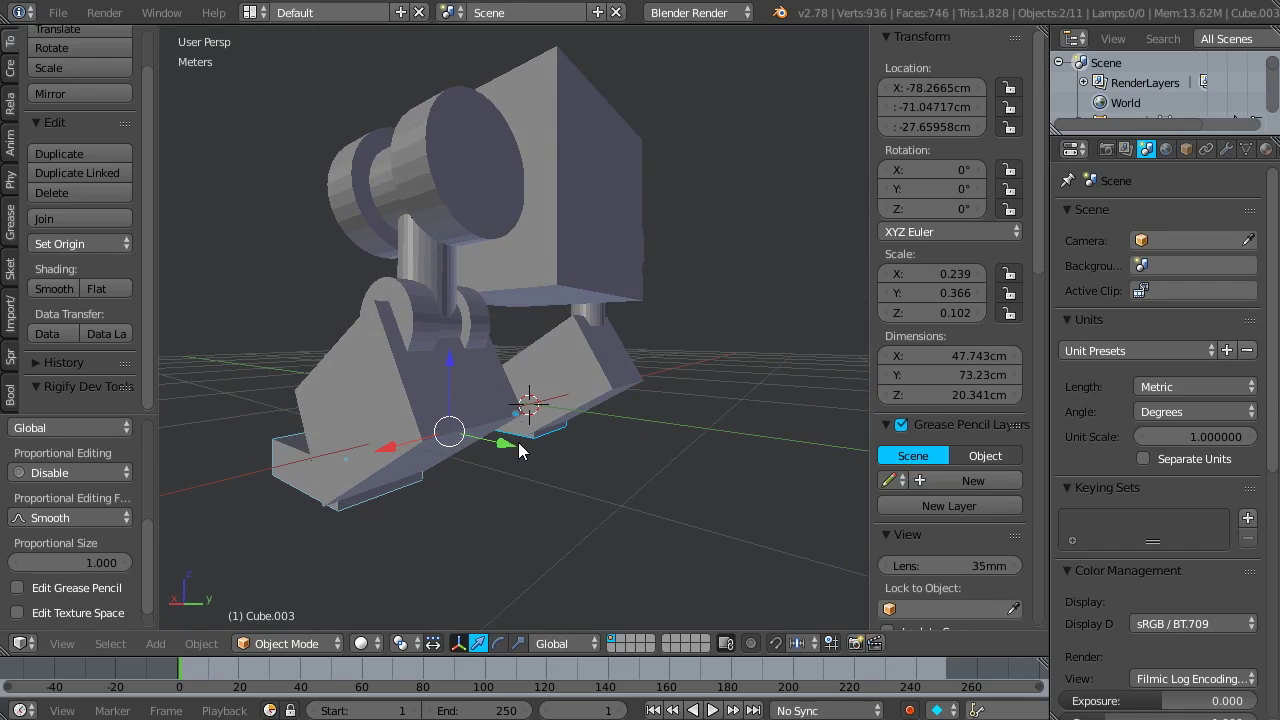
pyautogui.hotkey('shift', 'd')
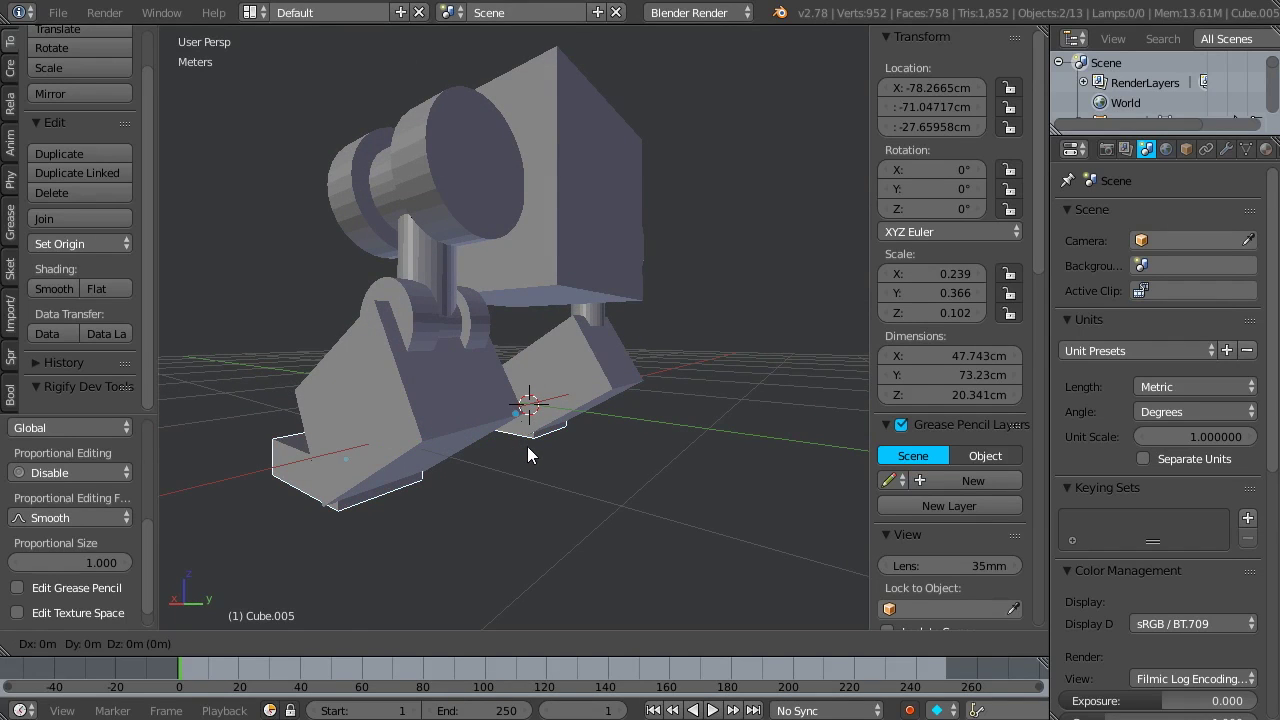
pyautogui.press('y')
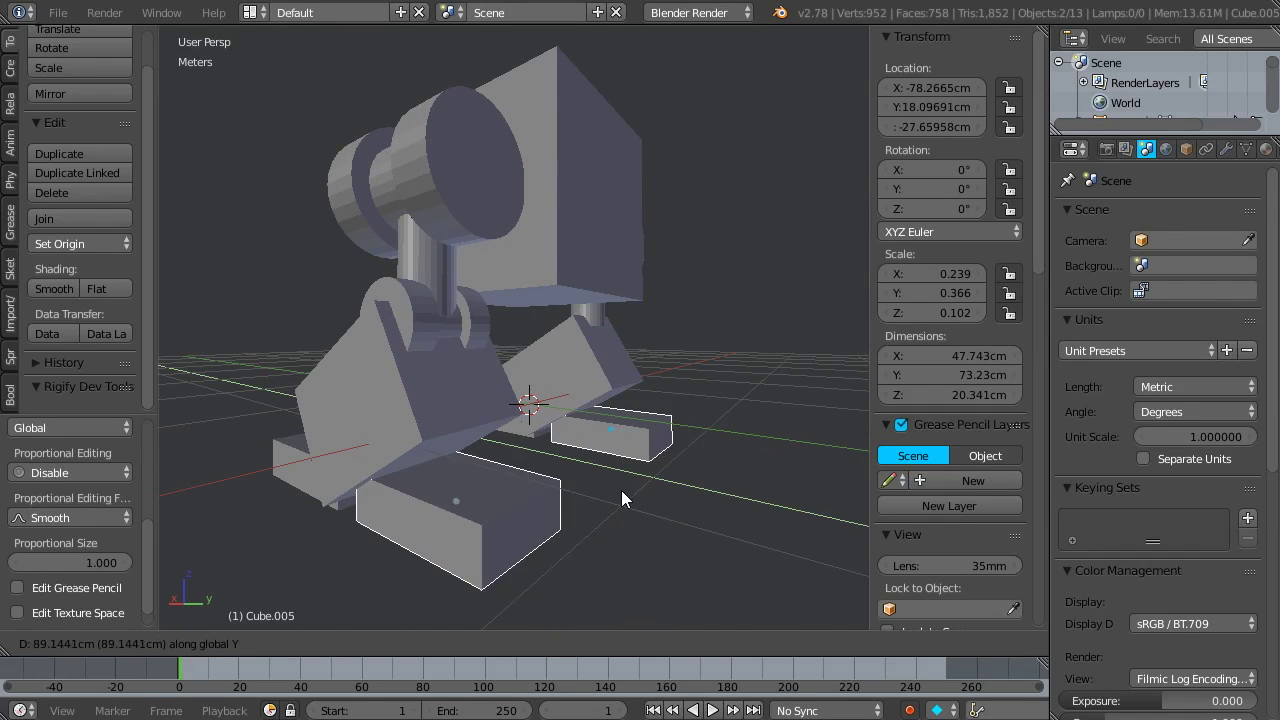
pyautogui.click(650, 514)
pyautogui.scroll(3, 580, 520)
pyautogui.moveTo(588, 548); pyautogui.dragTo(585, 370, button='middle')
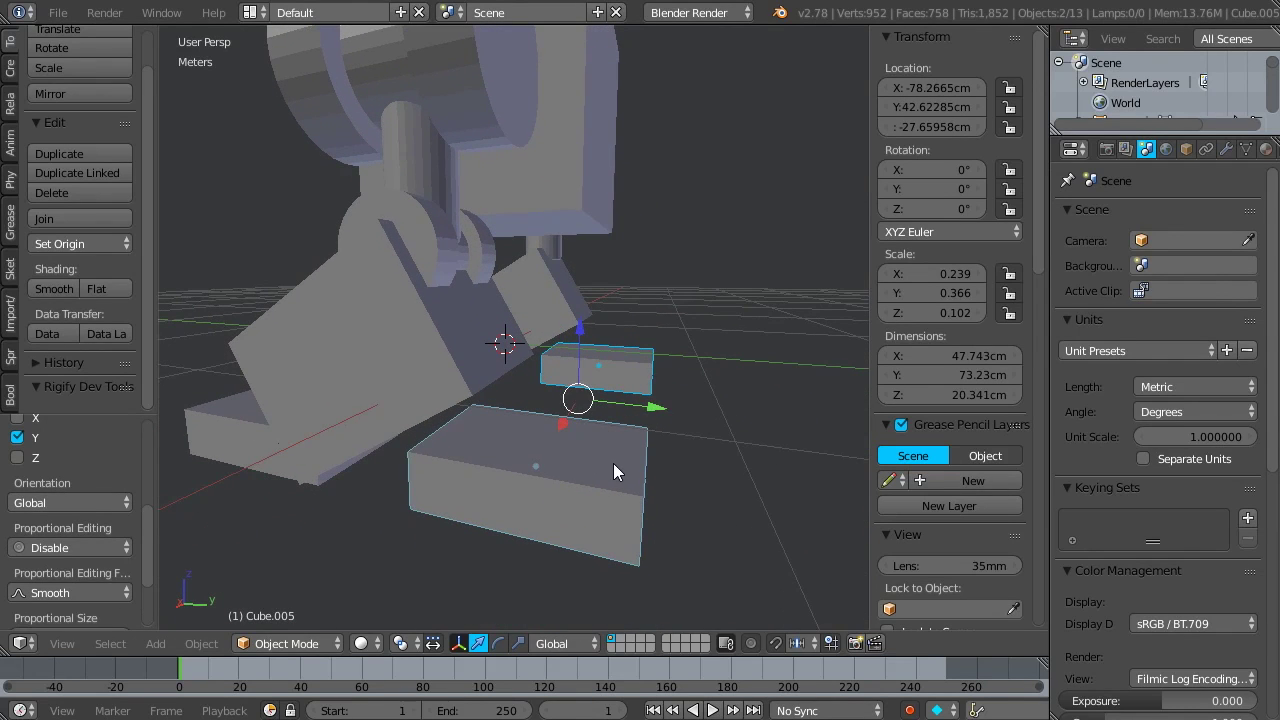
# - Shorten the copied foot blocks along Y to about 35 cm and recentre them under the legs
pyautogui.press('s')
pyautogui.press('y')
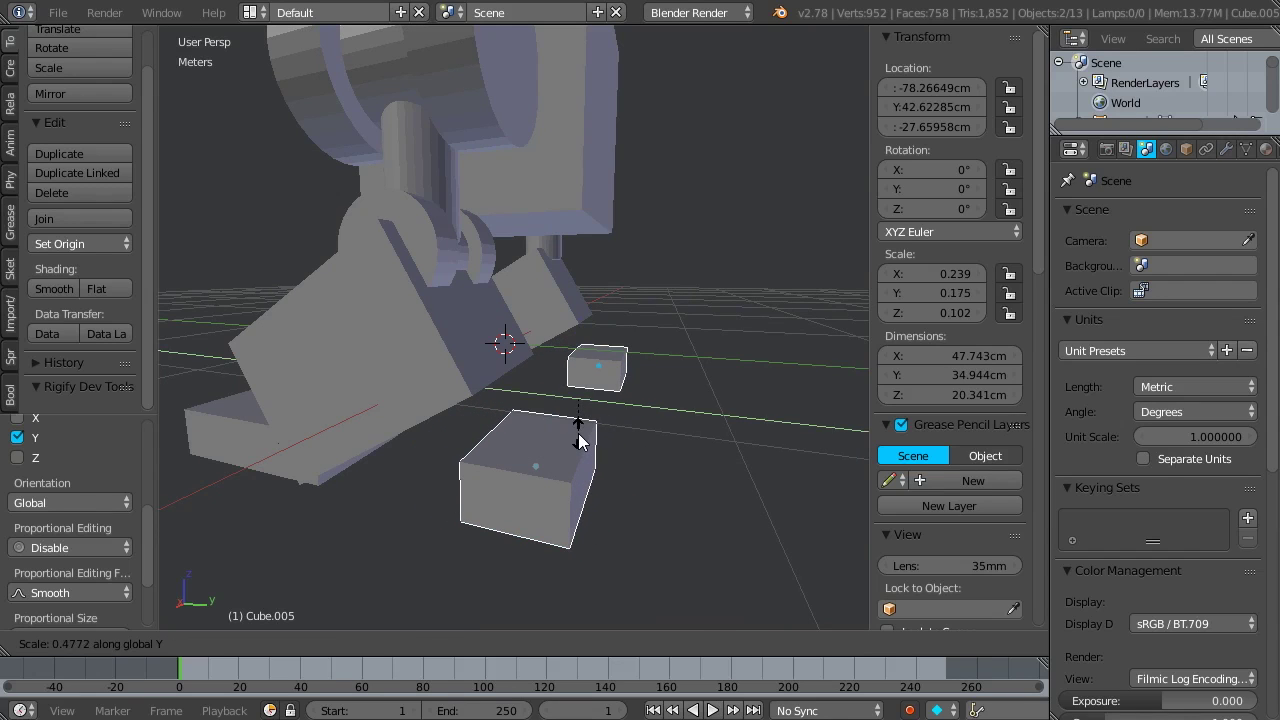
pyautogui.click(578, 440)
pyautogui.moveTo(650, 410); pyautogui.dragTo(574, 395)
pyautogui.moveTo(473, 376); pyautogui.dragTo(559, 354, button='middle')
pyautogui.scroll(-5, 653, 396)
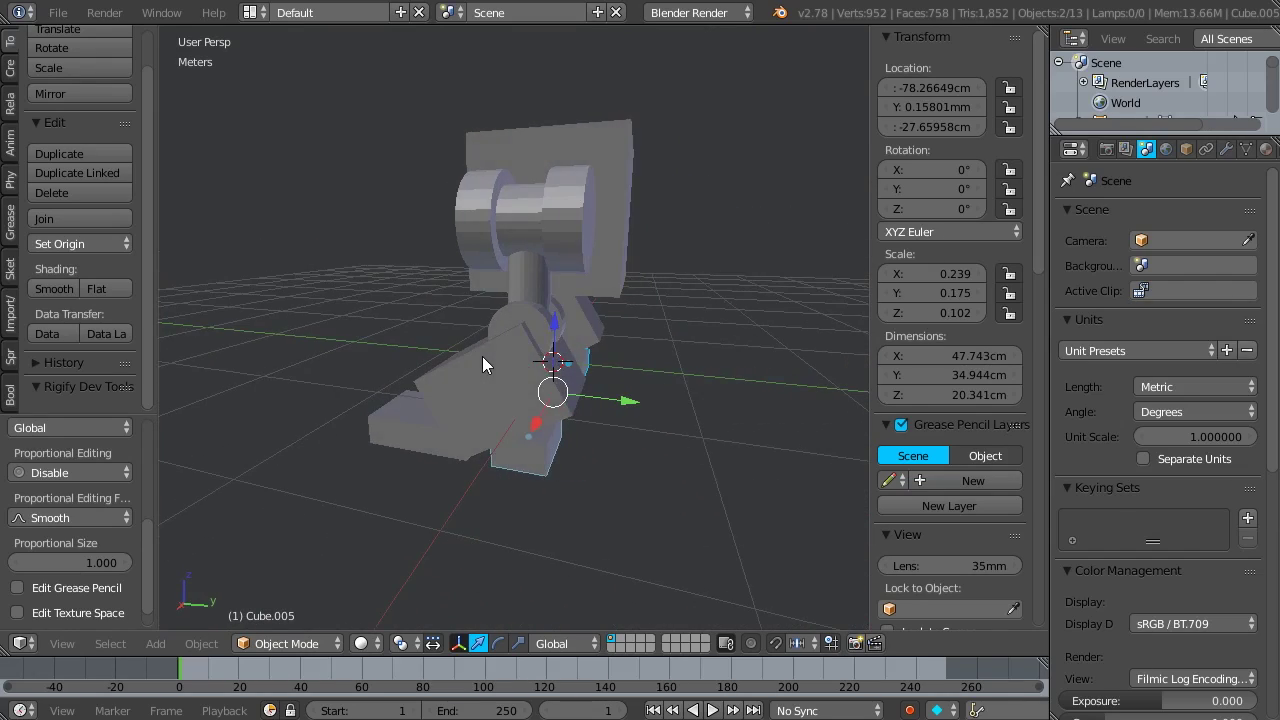
# - Select the body cube together with the front wheel disc
pyautogui.scroll(3, 497, 362)
pyautogui.scroll(-3, 470, 362)
pyautogui.scroll(3, 429, 357)
pyautogui.moveTo(429, 357); pyautogui.dragTo(582, 375, button='middle')
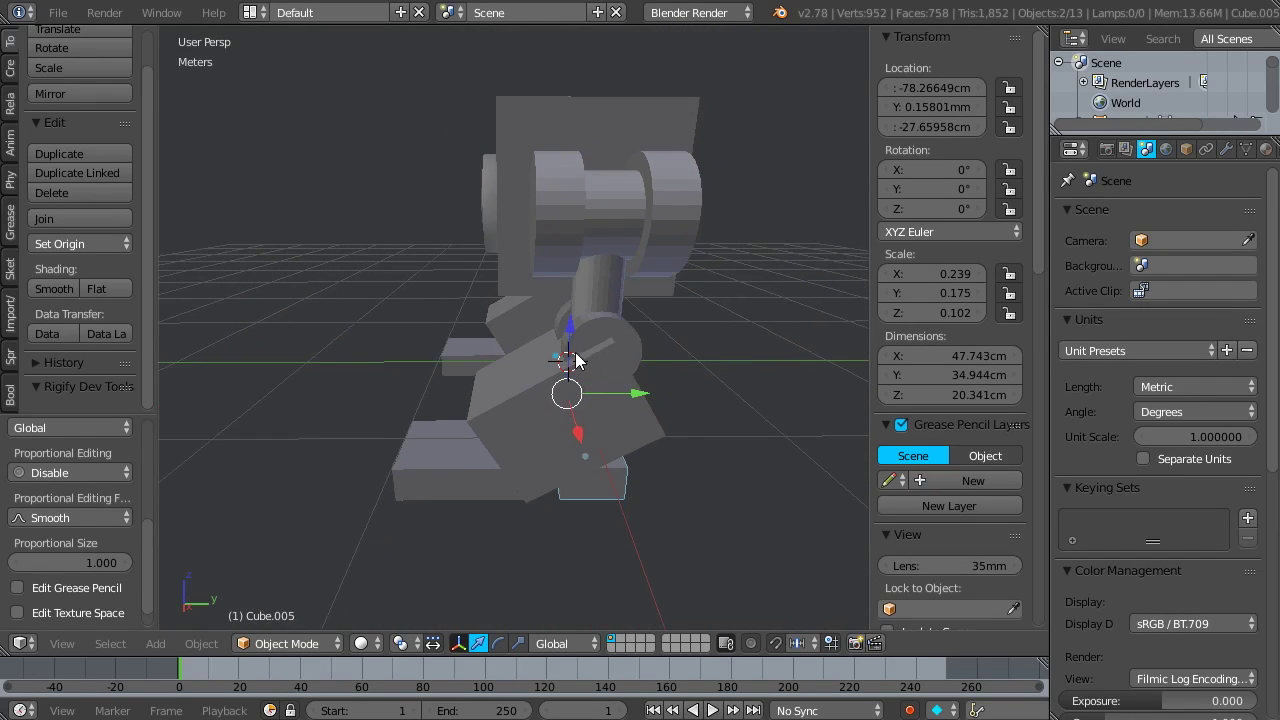
pyautogui.scroll(2, 600, 362)
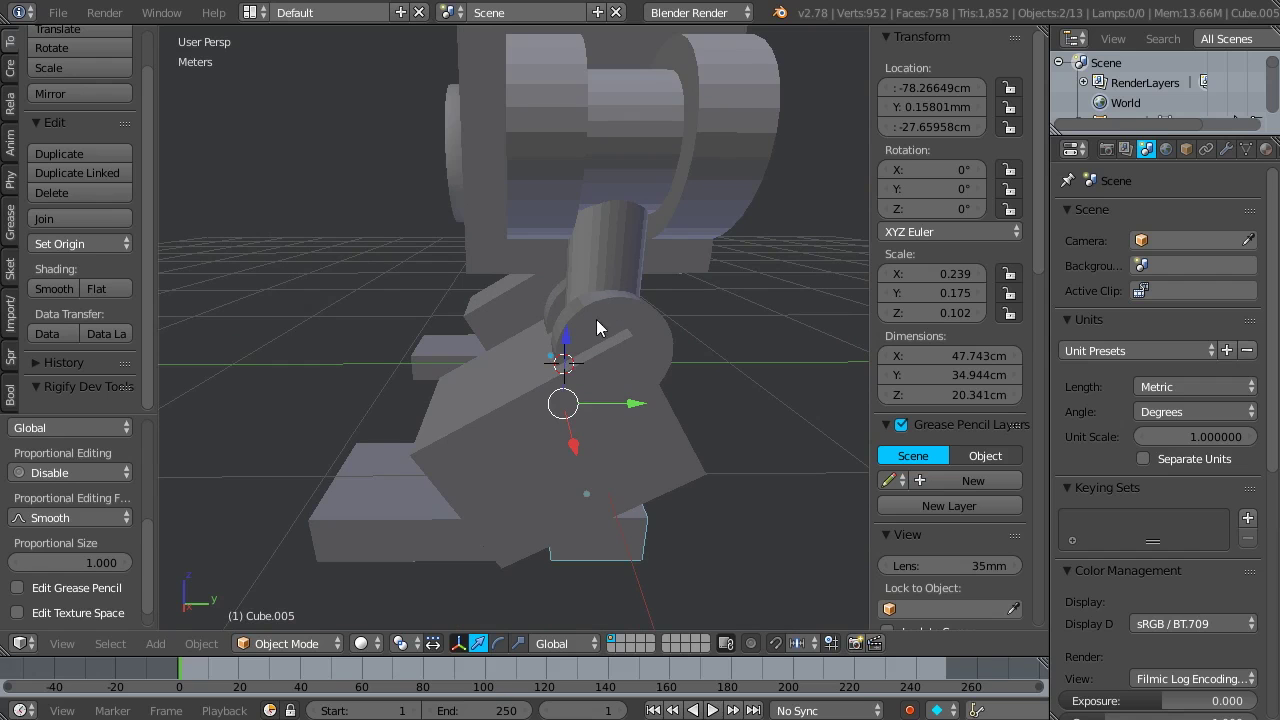
pyautogui.scroll(-3, 595, 350)
pyautogui.moveTo(551, 257); pyautogui.dragTo(648, 337, button='middle')
pyautogui.rightClick(637, 238)
pyautogui.keyDown('shift'); pyautogui.rightClick(592, 289); pyautogui.keyUp('shift')
pyautogui.moveTo(654, 285); pyautogui.dragTo(570, 239, button='middle')
pyautogui.moveTo(588, 283); pyautogui.dragTo(476, 285, button='middle')
pyautogui.rightClick(705, 355)
pyautogui.rightClick(606, 242)
pyautogui.keyDown('shift'); pyautogui.rightClick(537, 268); pyautogui.keyUp('shift')
pyautogui.moveTo(537, 268); pyautogui.dragTo(586, 229, button='middle')
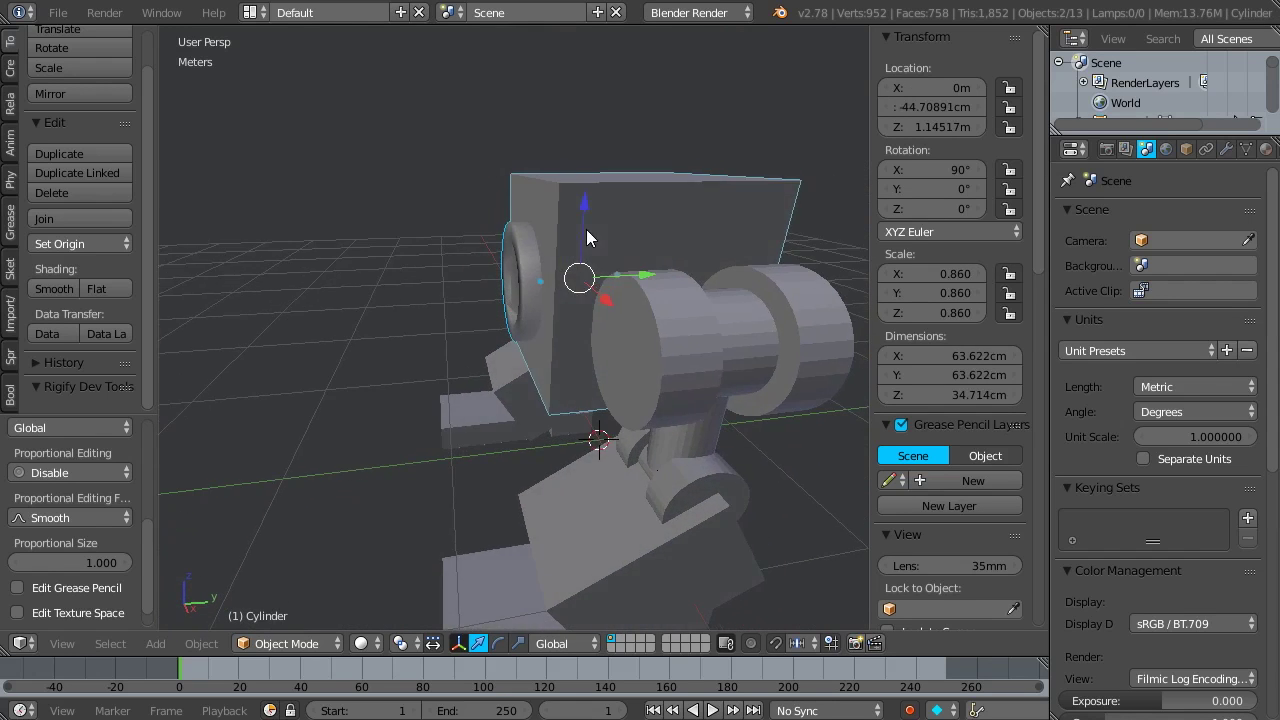
# - Slide the body and front wheel about 14 cm along Y, then deselect everything
pyautogui.moveTo(645, 283); pyautogui.dragTo(620, 278)
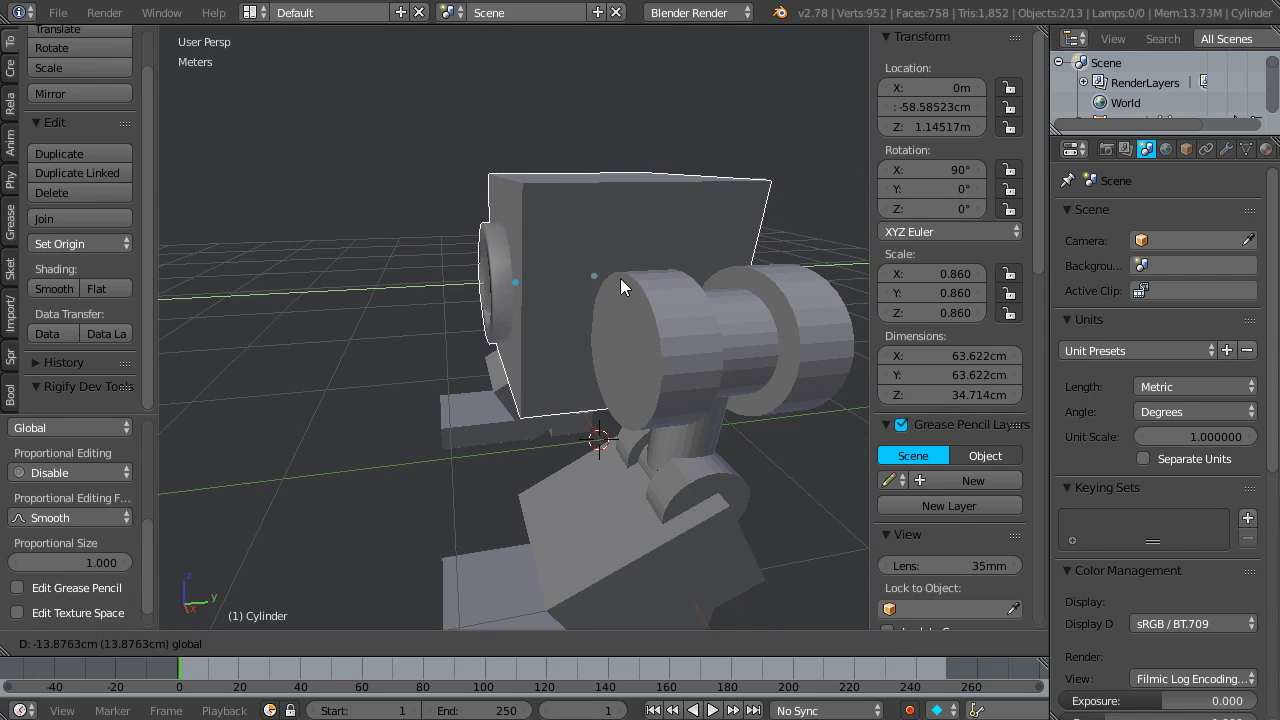
pyautogui.moveTo(620, 278); pyautogui.dragTo(620, 278)
pyautogui.moveTo(689, 249)
pyautogui.mouseDown(button='middle')
pyautogui.moveTo(666, 264)
pyautogui.moveTo(716, 278)
pyautogui.moveTo(694, 228)
pyautogui.mouseUp(button='middle')
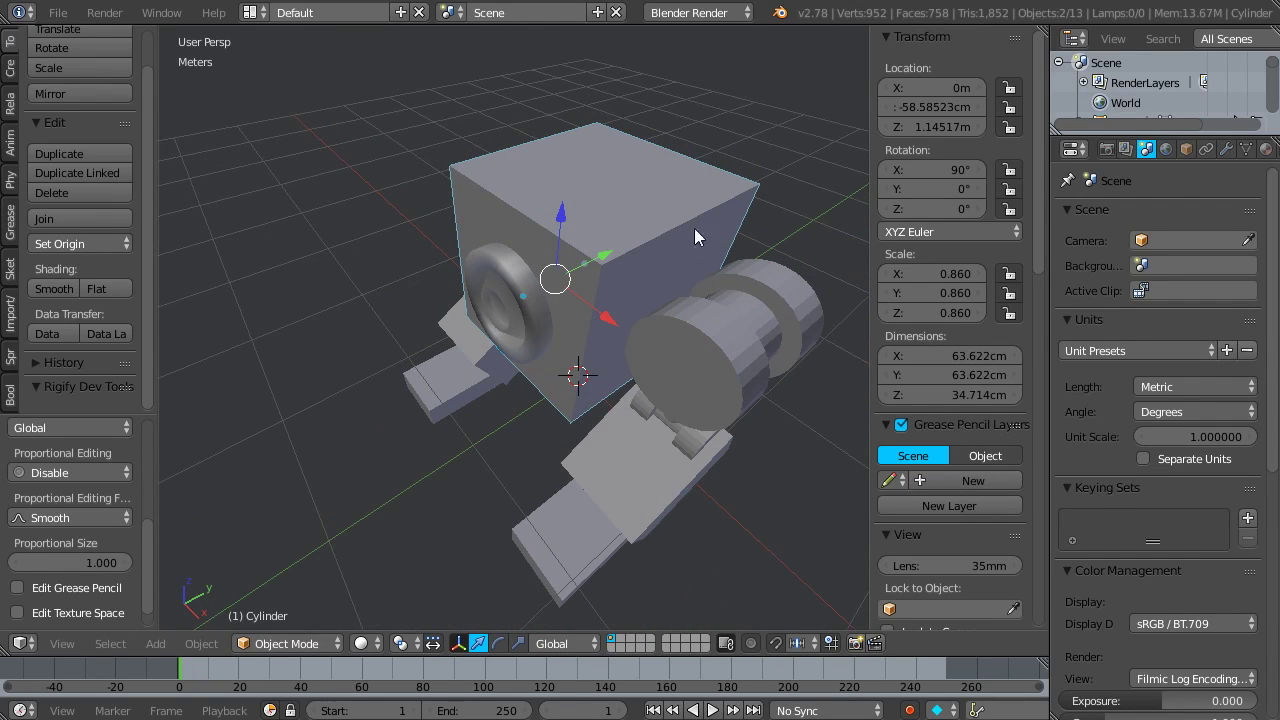
pyautogui.press('a')
pyautogui.moveTo(543, 296); pyautogui.dragTo(669, 263, button='middle')
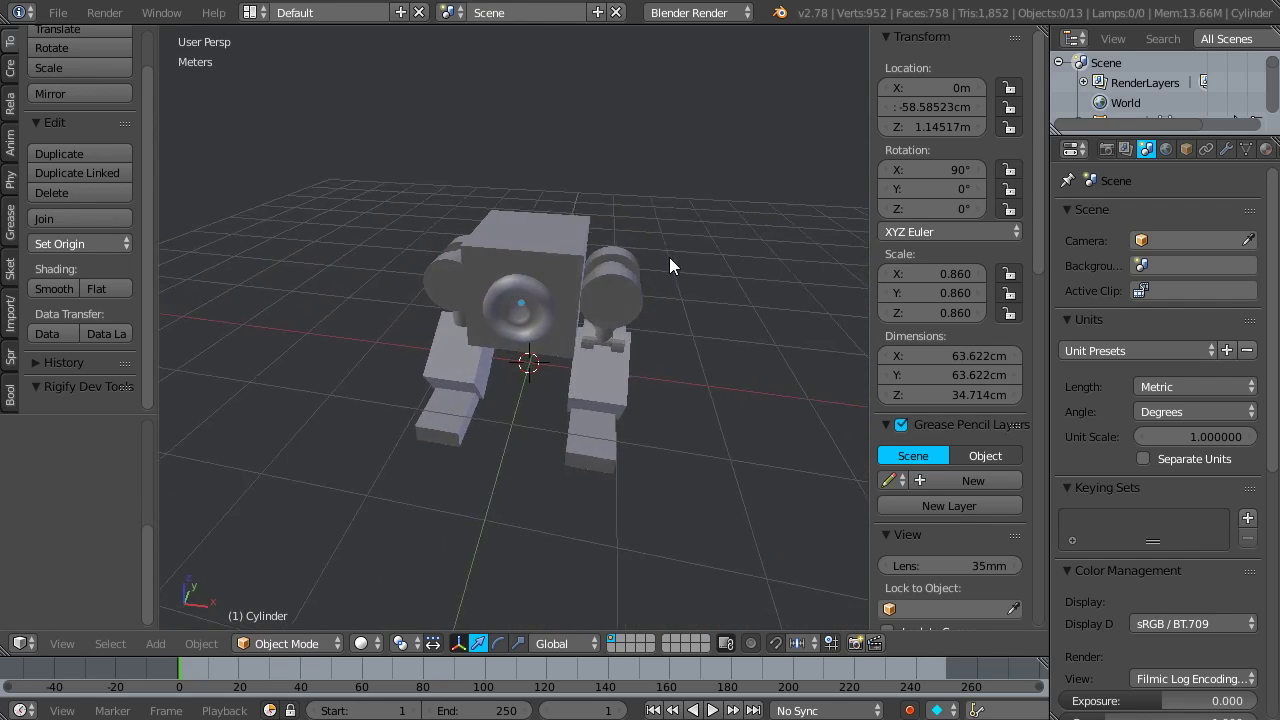
# - Duplicate the body cube and raise the copy along Z
pyautogui.scroll(4, 571, 234)
pyautogui.scroll(-4, 559, 249)
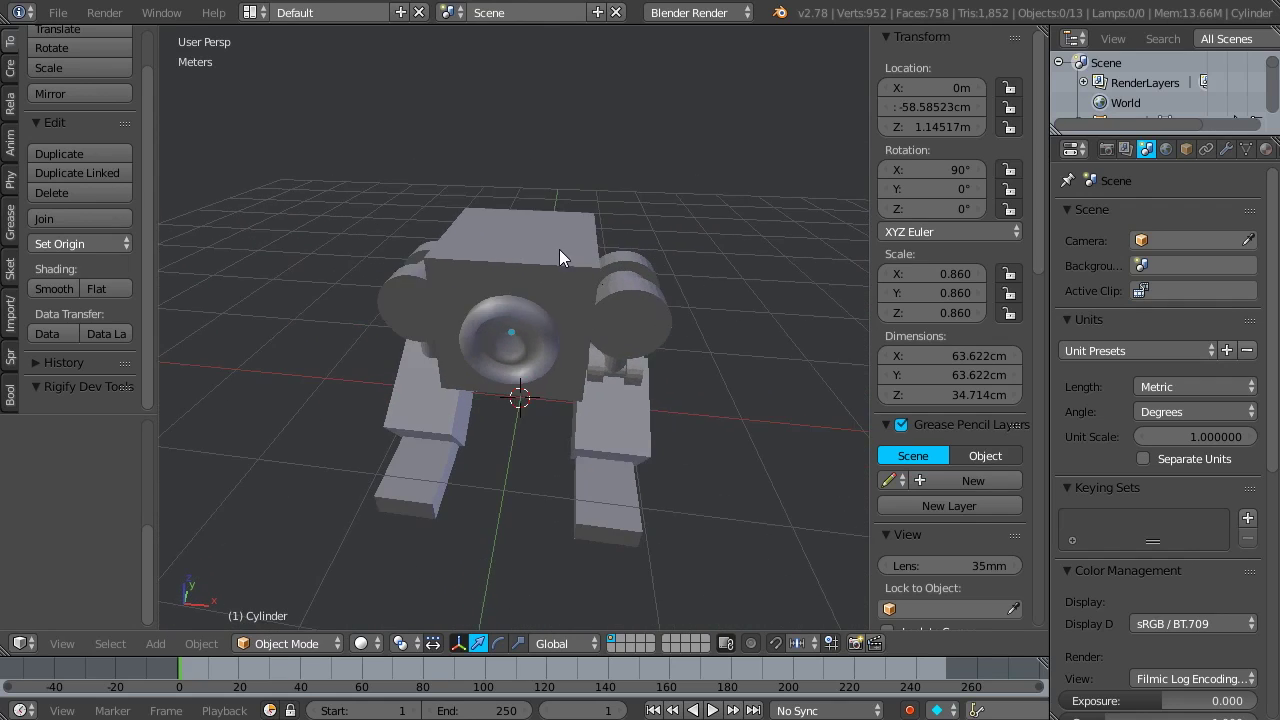
pyautogui.rightClick(538, 245)
pyautogui.moveTo(586, 237); pyautogui.dragTo(545, 262, button='middle')
pyautogui.scroll(4, 545, 262)
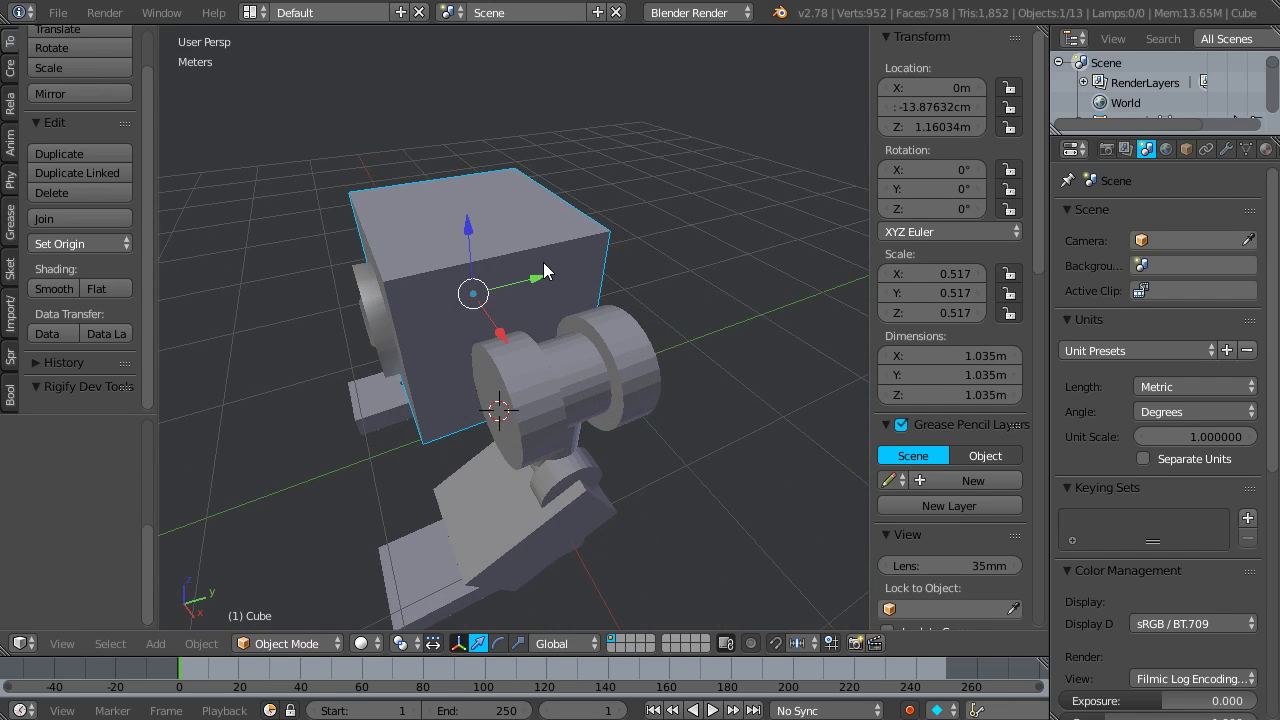
pyautogui.hotkey('shift', 'd')
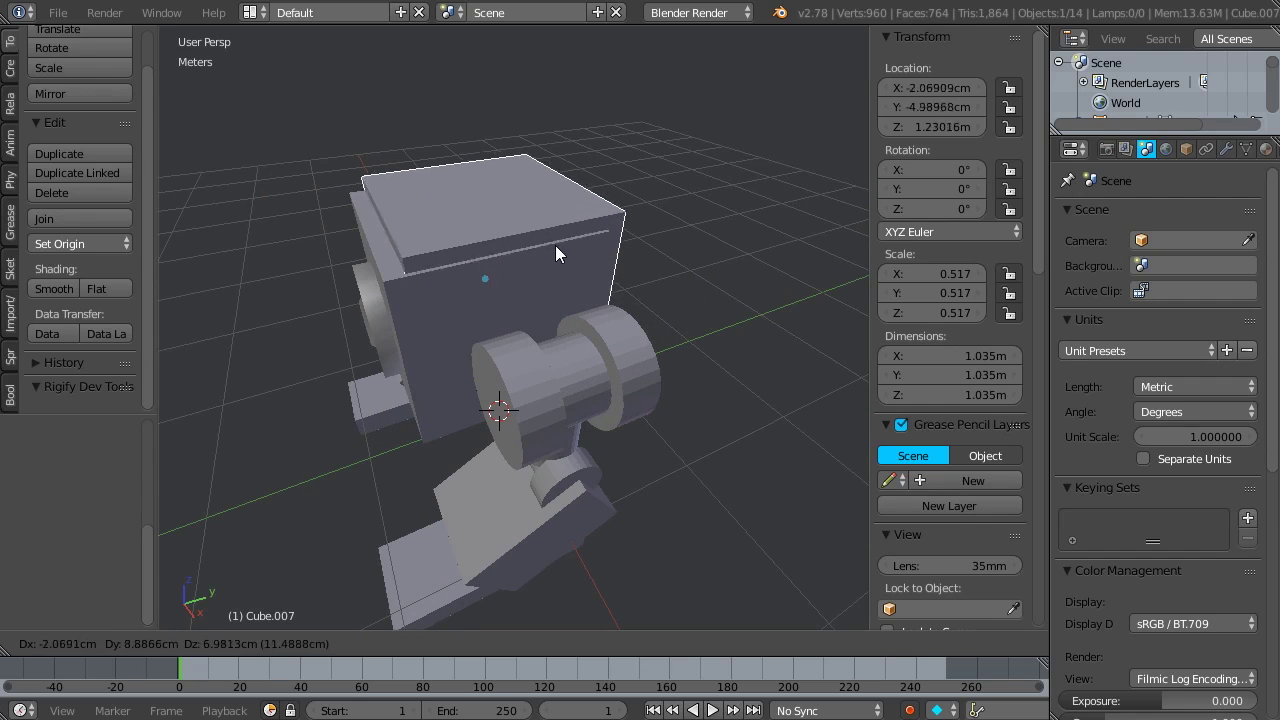
pyautogui.press('z')
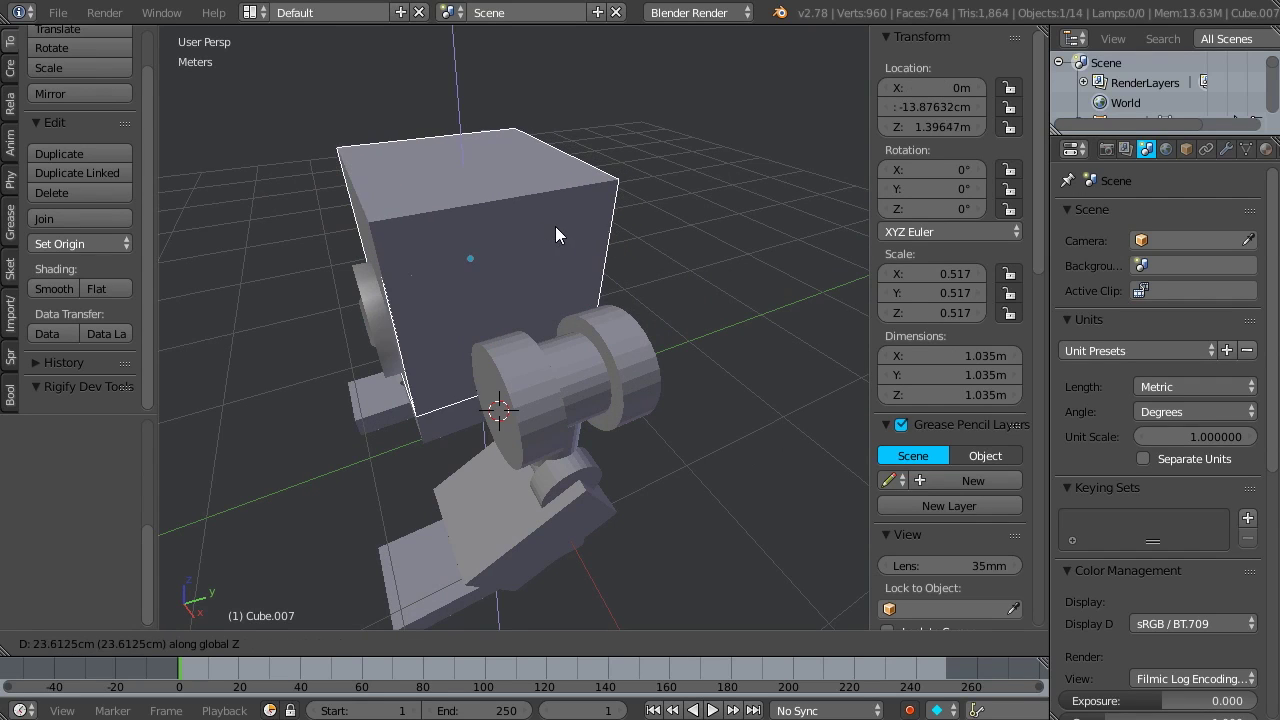
pyautogui.click(545, 240)
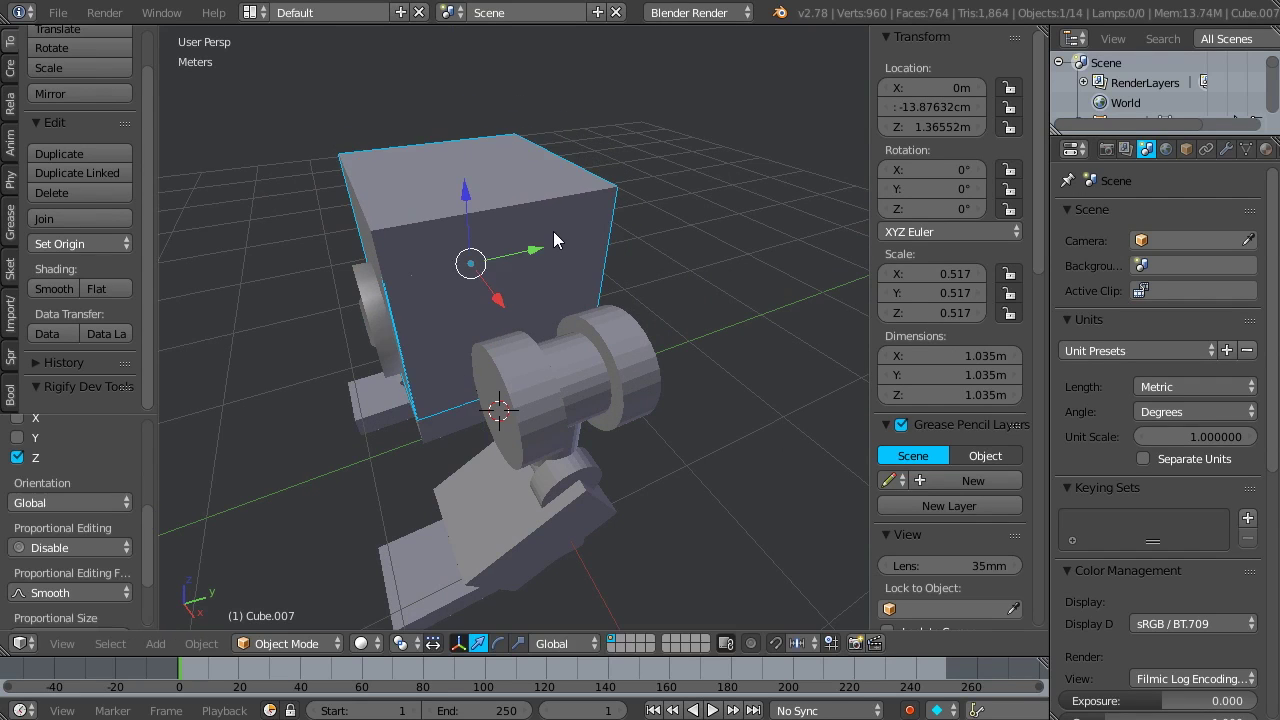
# - Flatten the copy along X into a thin slab and shift it along Y
pyautogui.moveTo(461, 268); pyautogui.dragTo(614, 286, button='middle')
pyautogui.press('s')
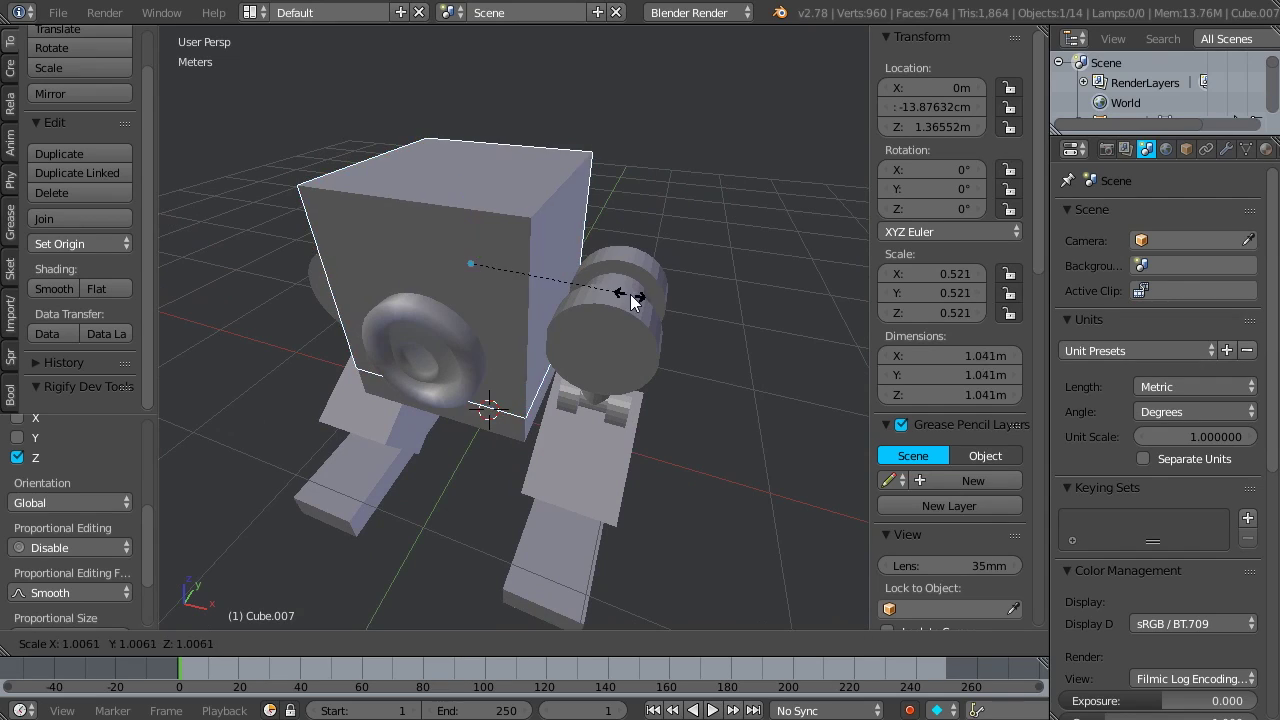
pyautogui.press('x')
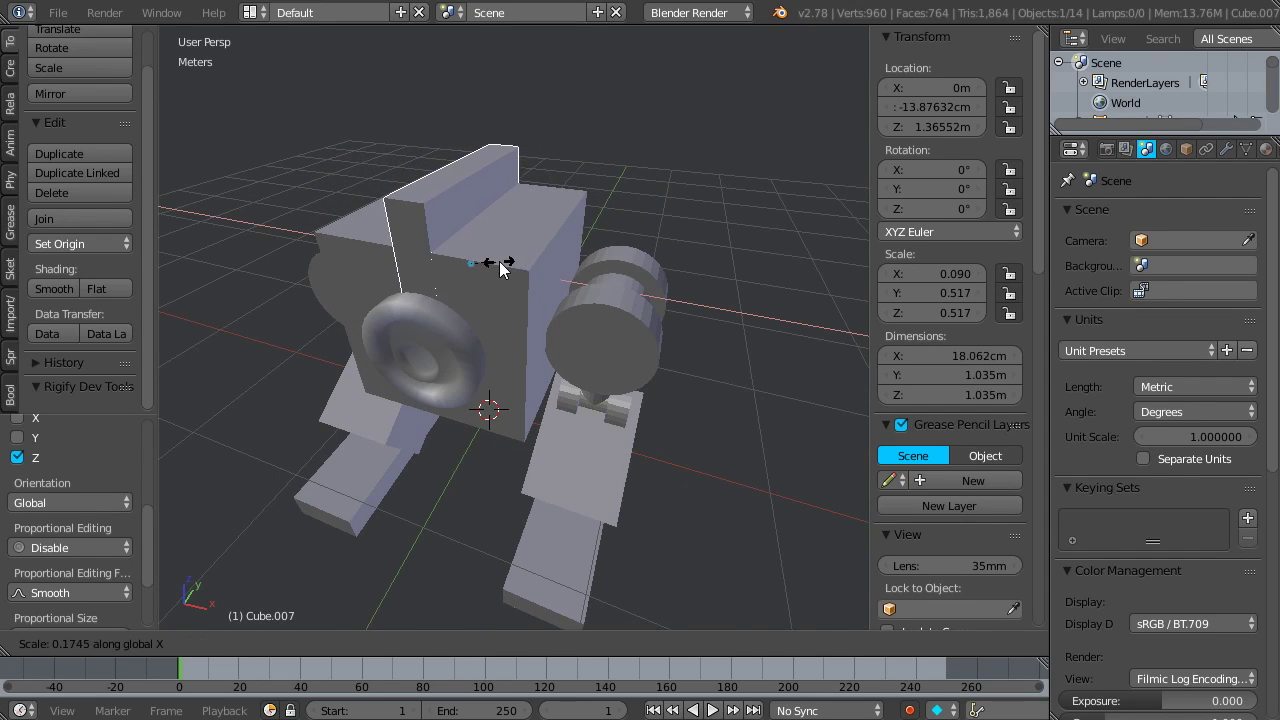
pyautogui.click(500, 268)
pyautogui.press('g')
pyautogui.press('y')
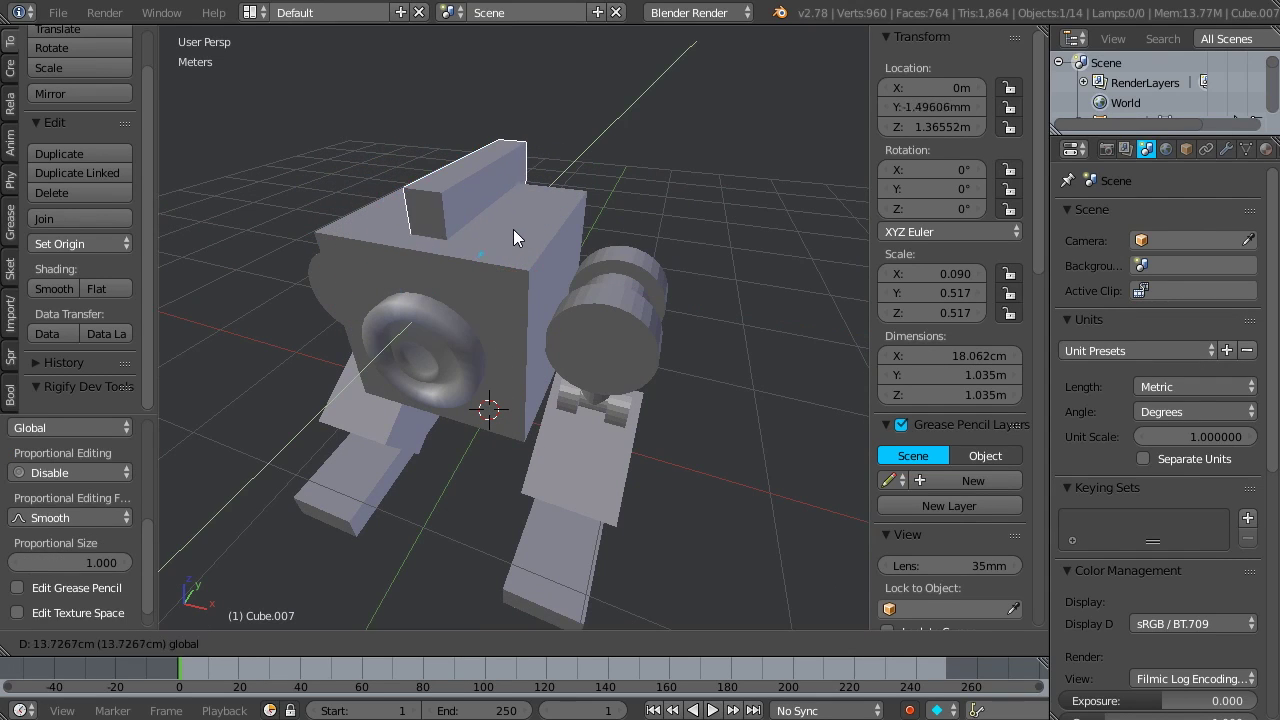
pyautogui.click(523, 224)
# - Raise the slab along Z onto the top of the body
pyautogui.moveTo(526, 223); pyautogui.dragTo(493, 178, button='middle')
pyautogui.press('g')
pyautogui.press('z')
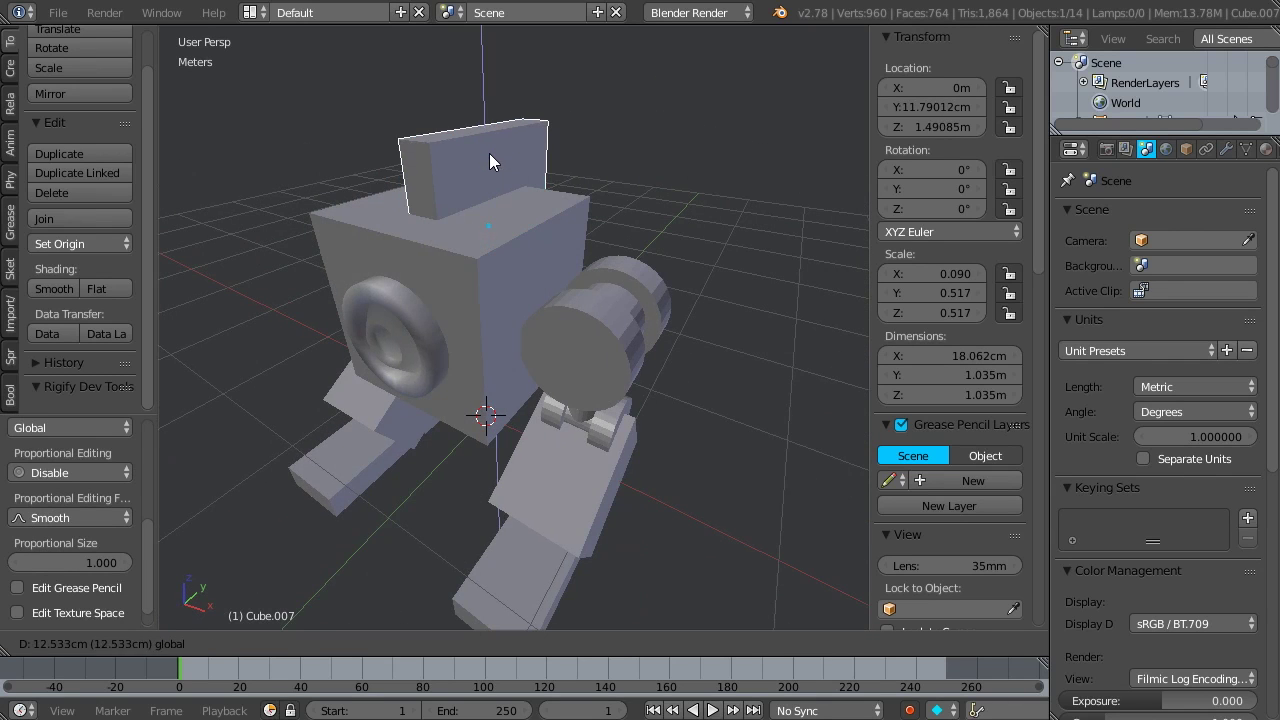
pyautogui.click(494, 156)
pyautogui.moveTo(498, 166); pyautogui.dragTo(537, 227, button='middle')
pyautogui.moveTo(537, 227)
pyautogui.mouseDown()
pyautogui.moveTo(548, 226)
pyautogui.moveTo(537, 225)
pyautogui.mouseUp()
pyautogui.moveTo(537, 225); pyautogui.dragTo(433, 208, button='middle')
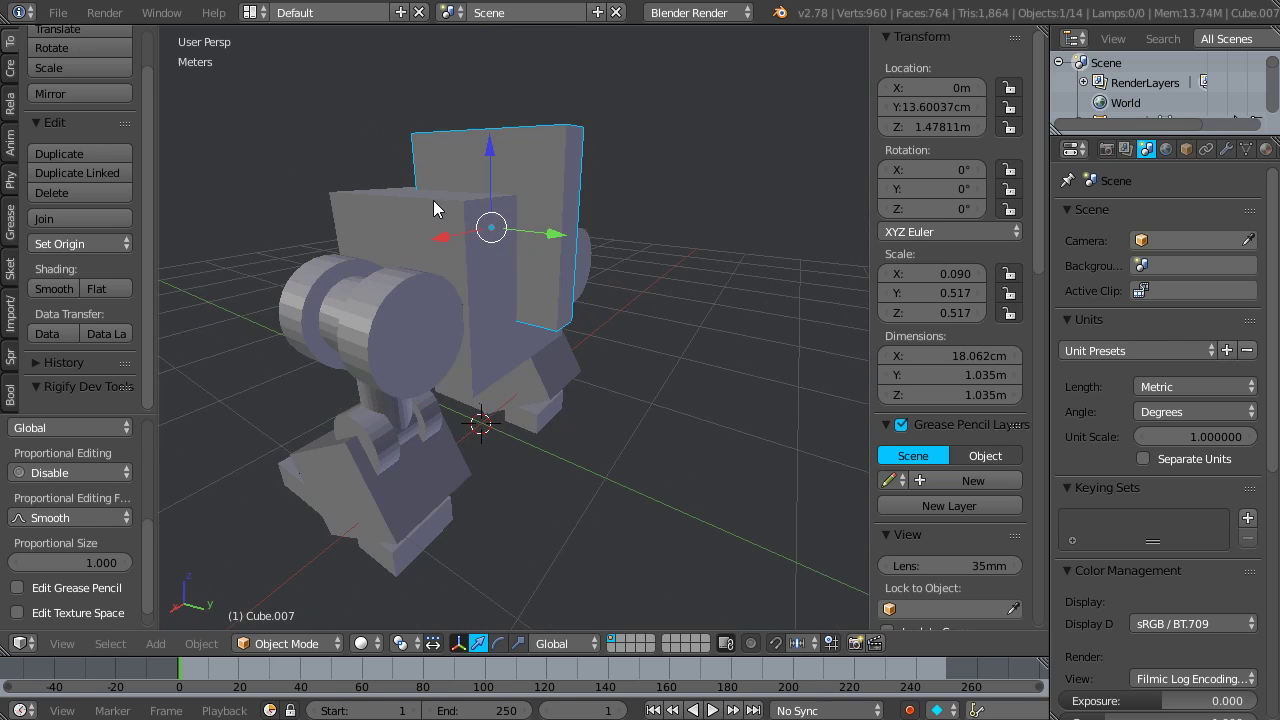
# - Shorten the plate along Z to about 18 × 103.5 × 69 cm, centred on top at Z 1.826 m
pyautogui.press('s')
pyautogui.press('z')
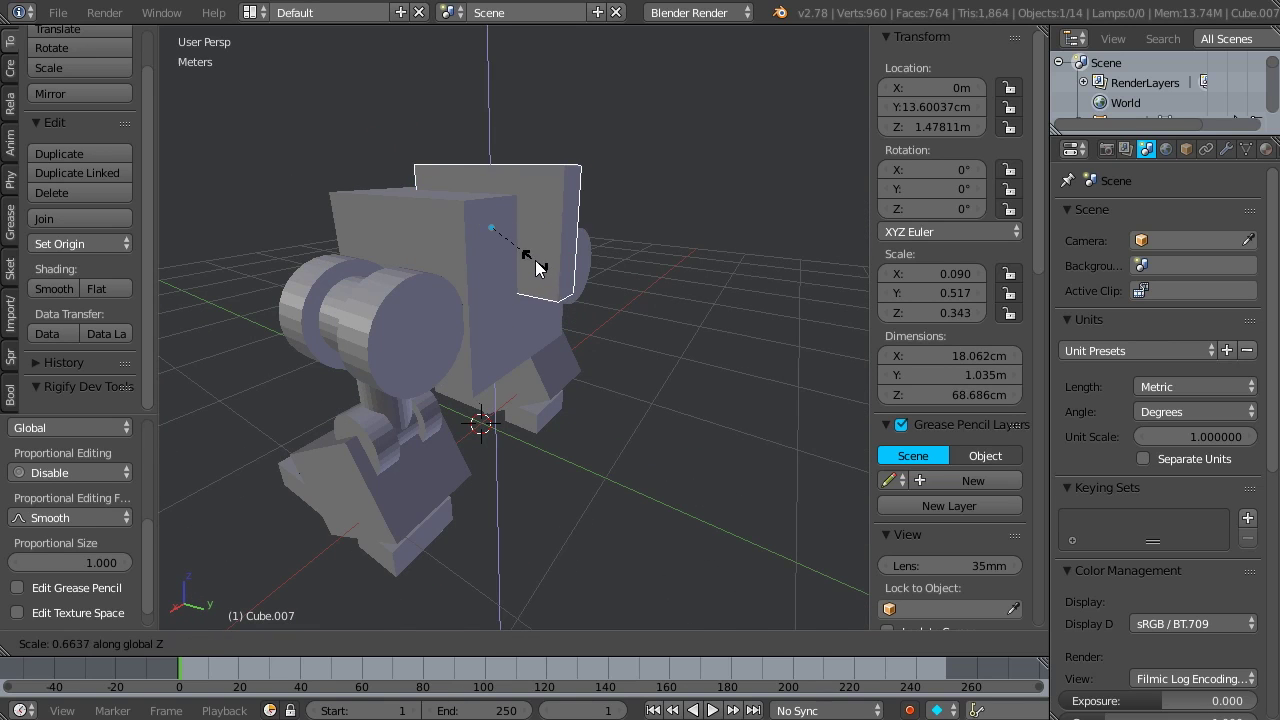
pyautogui.click(516, 178)
pyautogui.moveTo(494, 156); pyautogui.dragTo(487, 91)
pyautogui.moveTo(487, 91); pyautogui.dragTo(566, 196, button='middle')
pyautogui.moveTo(558, 167); pyautogui.dragTo(545, 163)
pyautogui.moveTo(545, 163); pyautogui.dragTo(512, 268, button='middle')
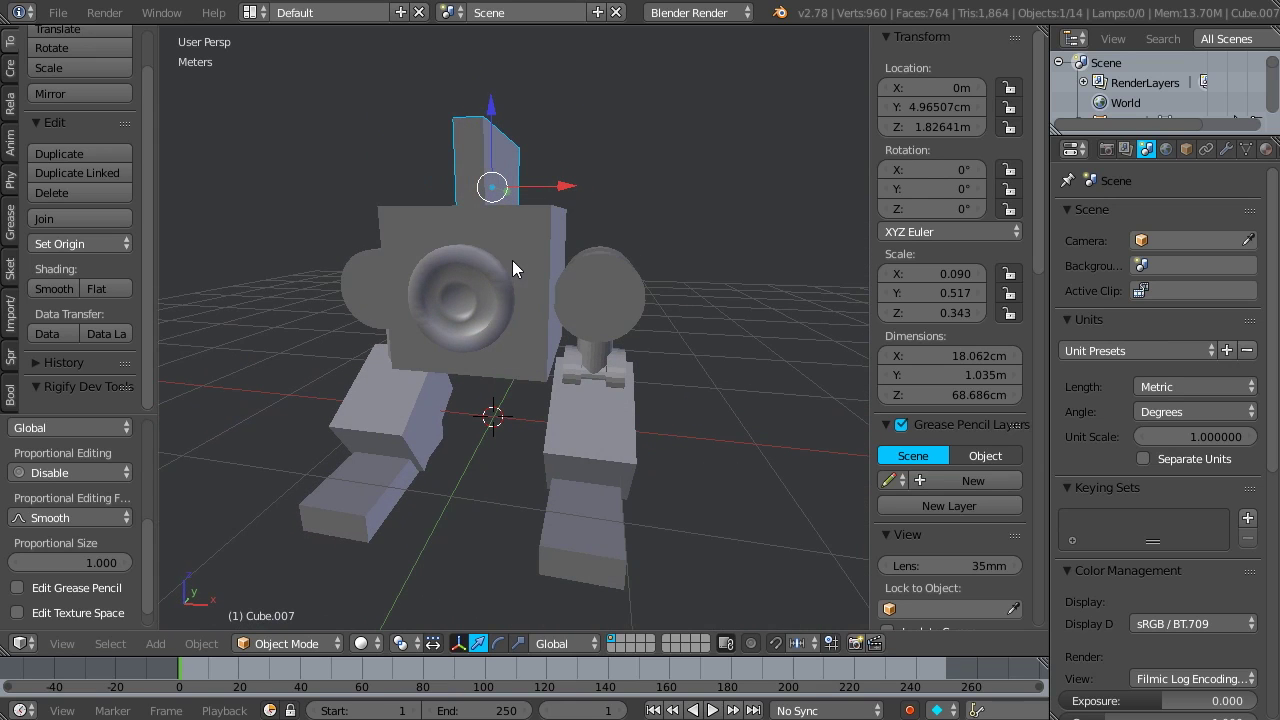
pyautogui.press('Tab')
pyautogui.press('Tab')
# - Deselect the plate, select the body cube, and widen the Properties editor beside the viewport
pyautogui.moveTo(546, 291); pyautogui.dragTo(589, 246, button='middle')
pyautogui.press('a')
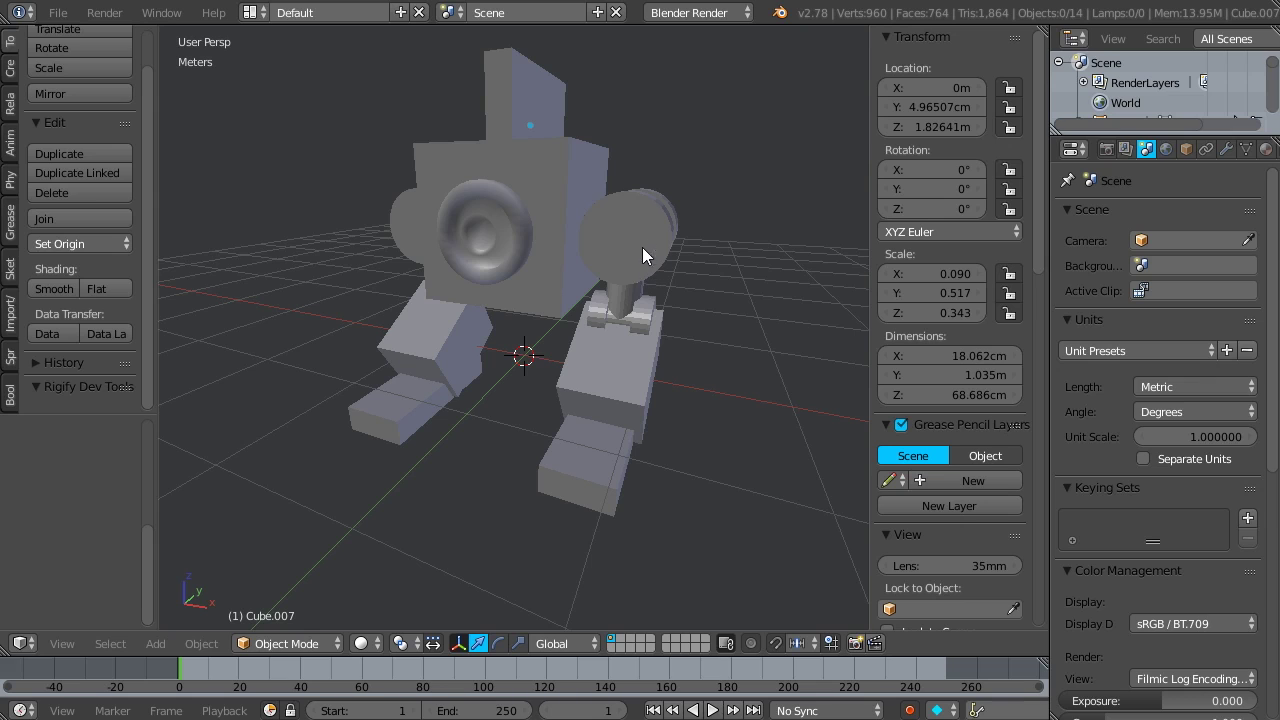
pyautogui.moveTo(575, 227); pyautogui.dragTo(542, 278, button='middle')
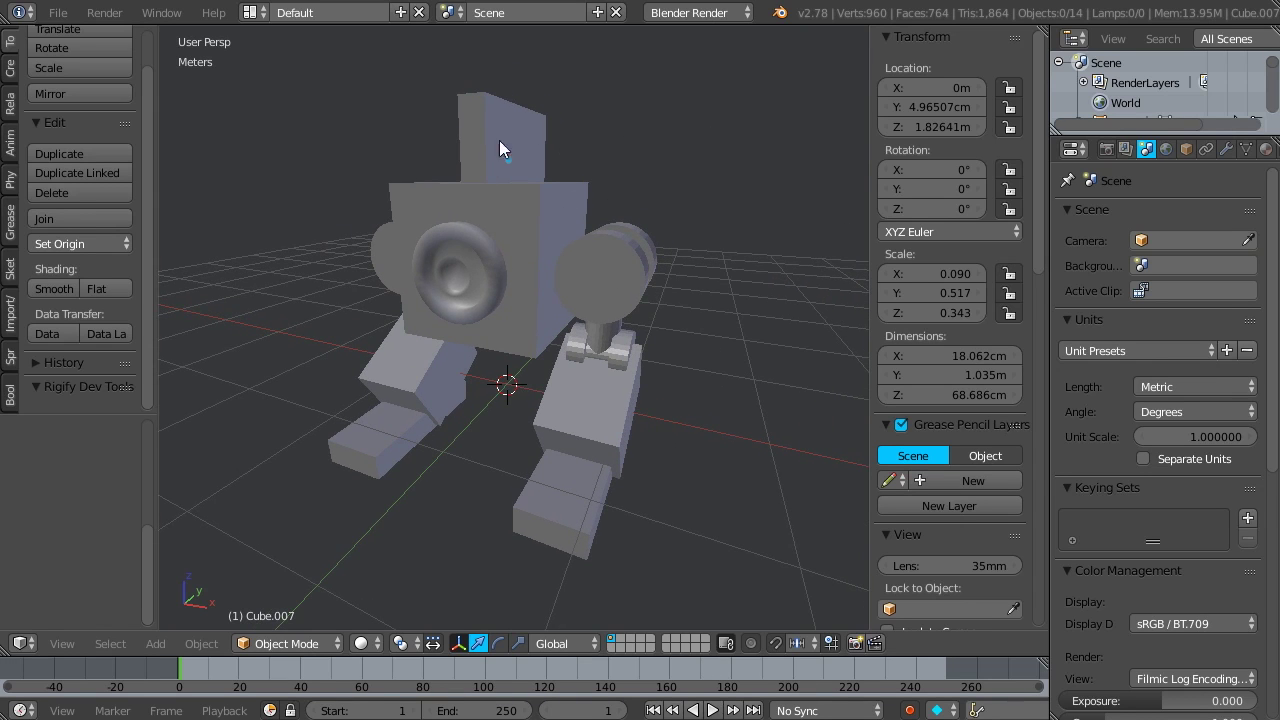
pyautogui.rightClick(548, 212)
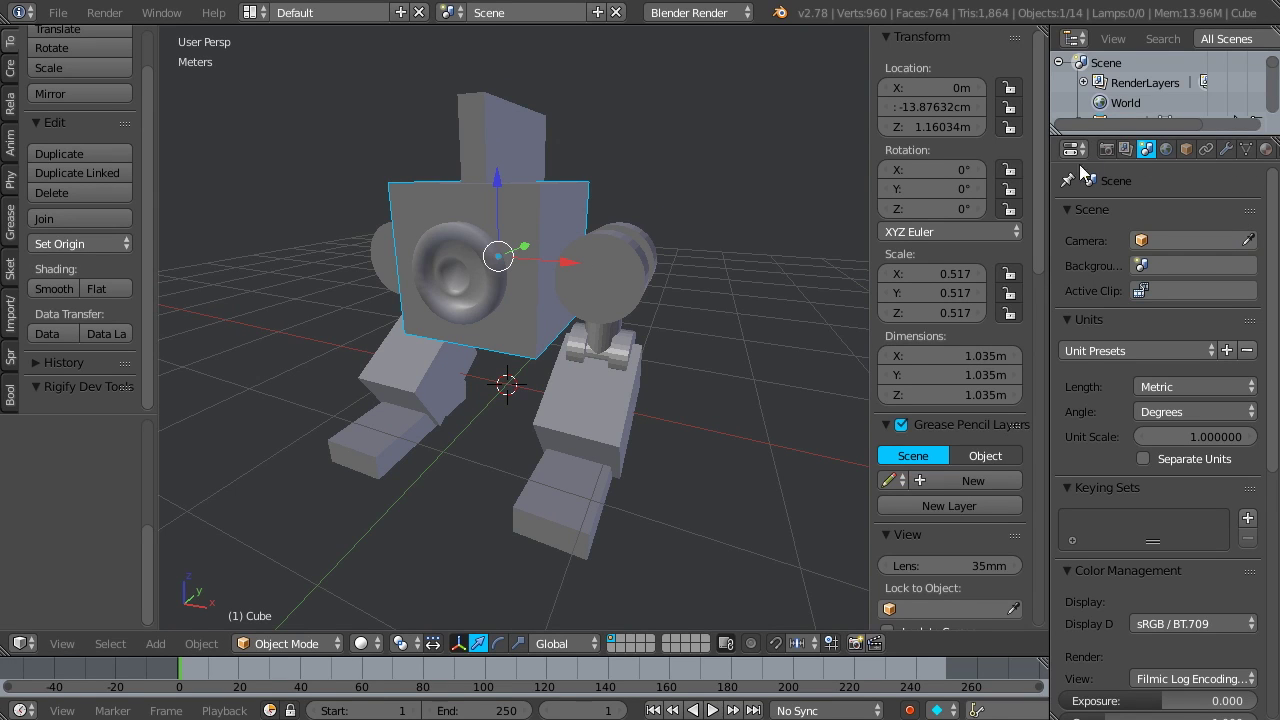
pyautogui.moveTo(1050, 190); pyautogui.dragTo(976, 190)
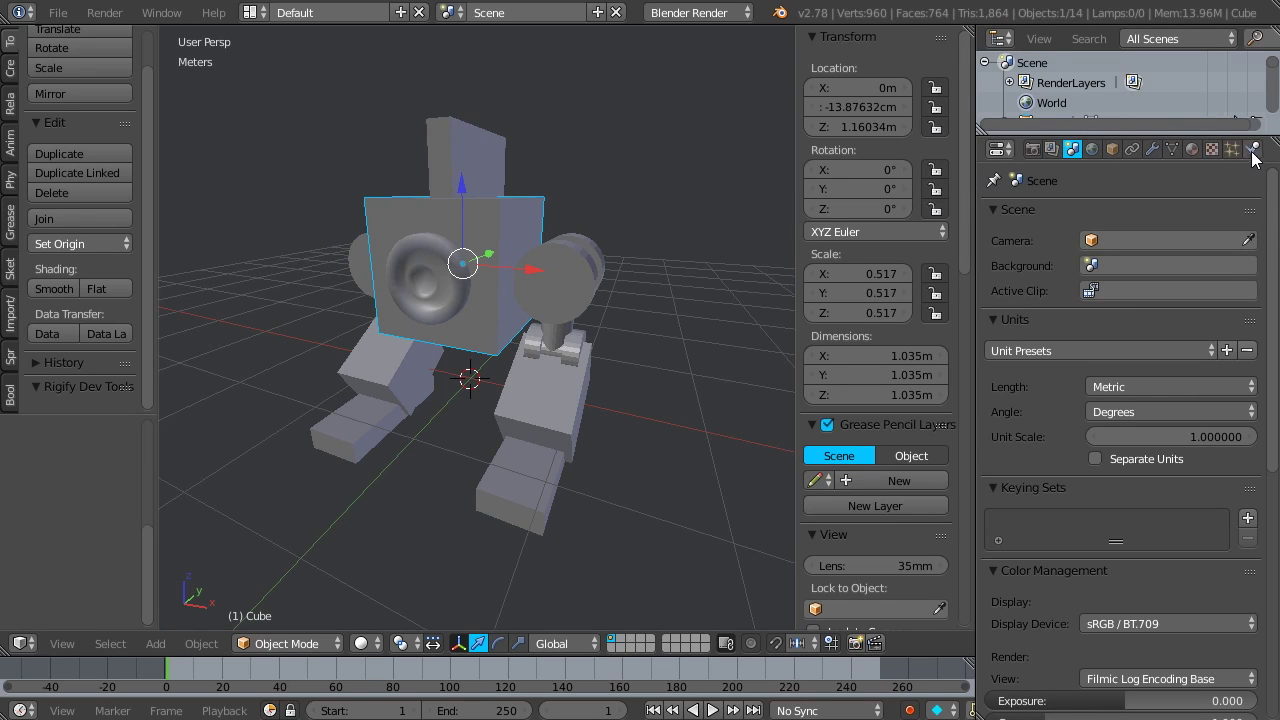
# - Show the Material tab for the body cube, whose slot list is empty
pyautogui.click(1191, 149)
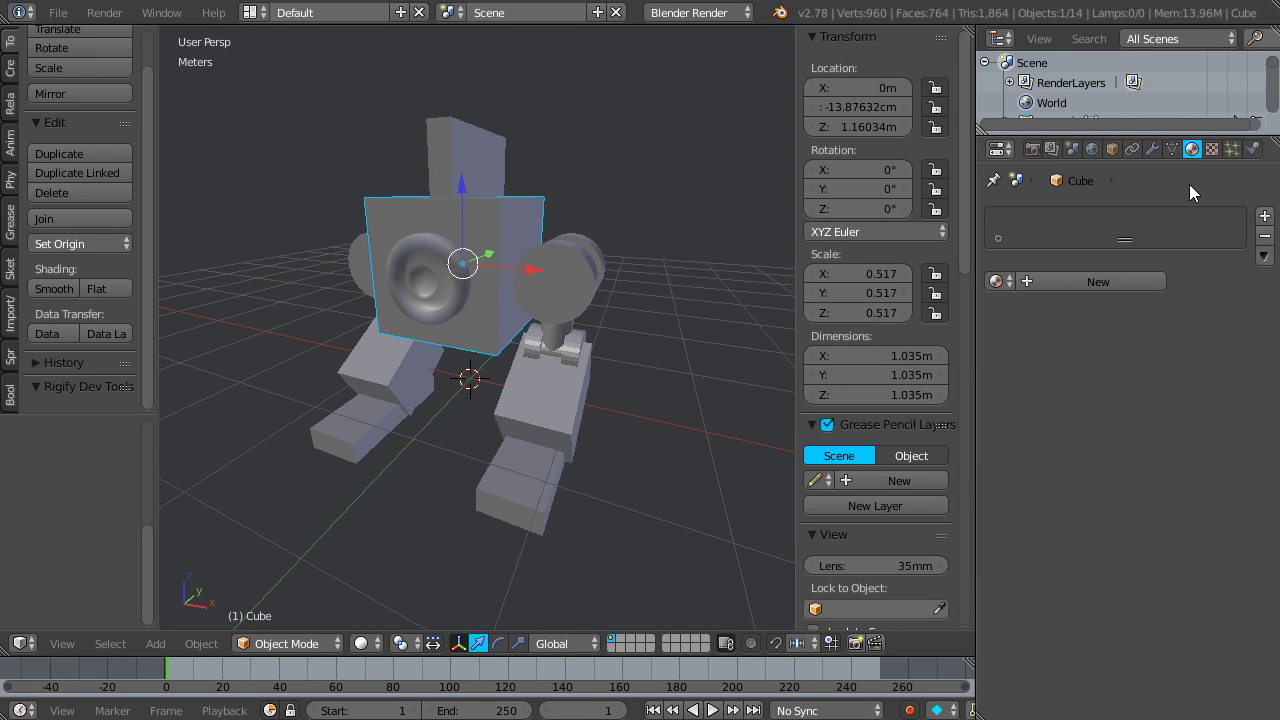
pyautogui.scroll(2, 491, 272)
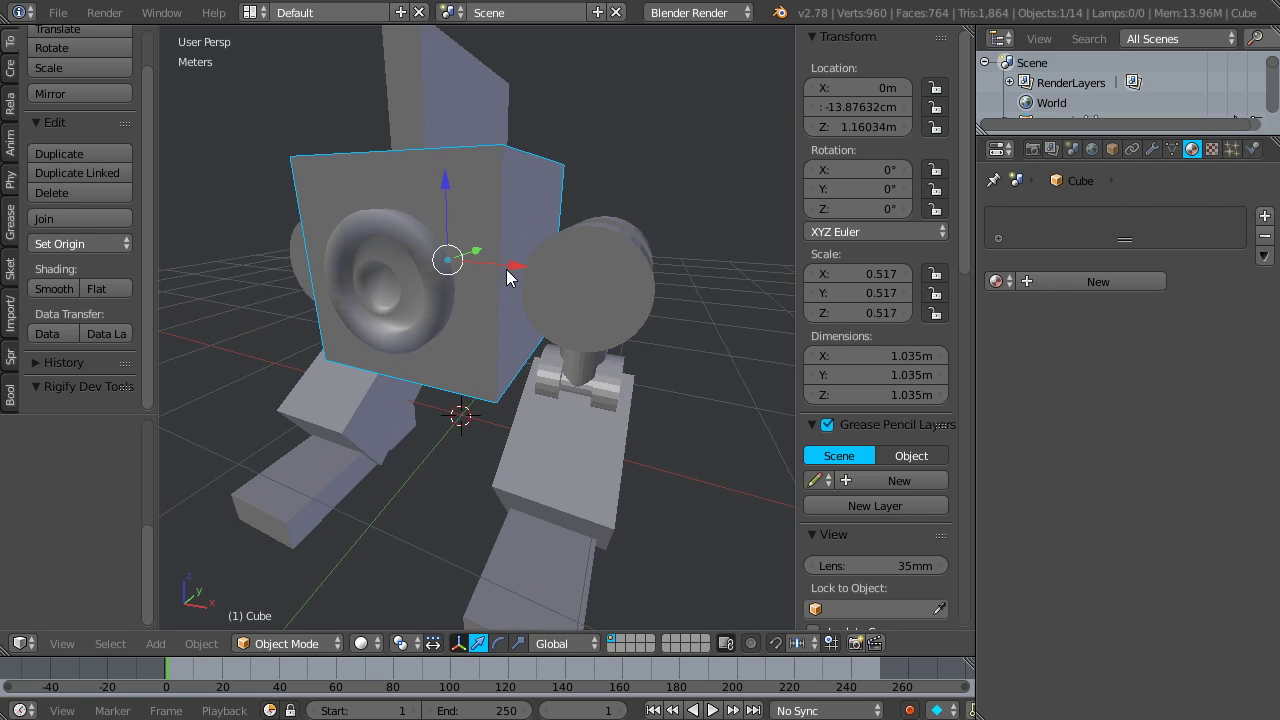
pyautogui.moveTo(513, 318); pyautogui.dragTo(490, 267, button='middle')
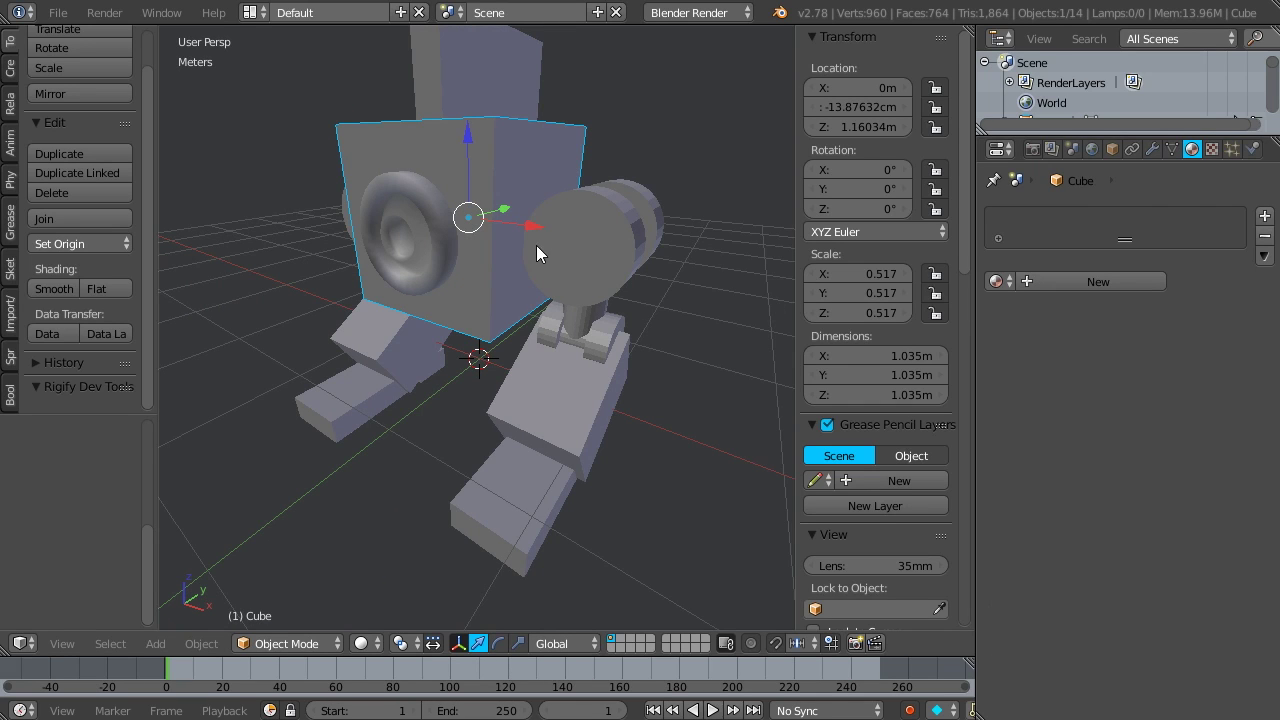
pyautogui.moveTo(538, 251); pyautogui.dragTo(559, 280, button='middle')
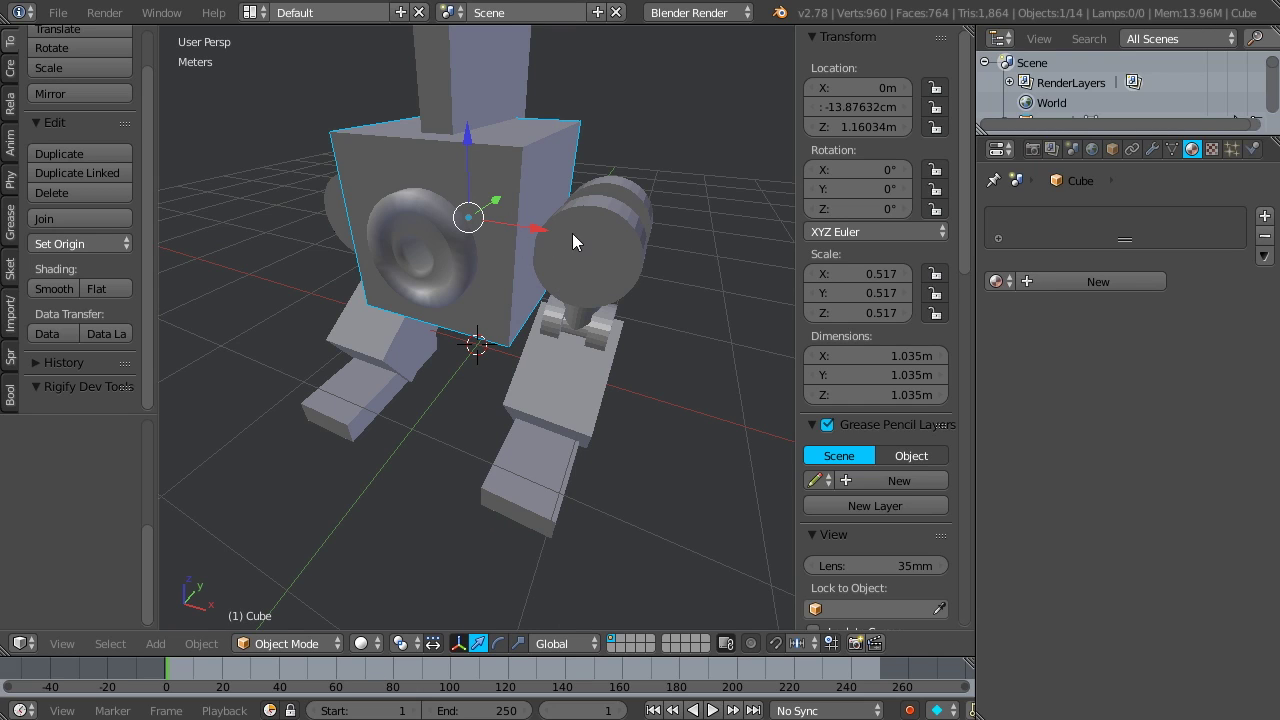
# - Check the wheel cylinders and the leg plate Cube.001, then reselect the body cube
pyautogui.rightClick(580, 236)
pyautogui.rightClick(574, 334)
pyautogui.rightClick(594, 339)
pyautogui.rightClick(567, 374)
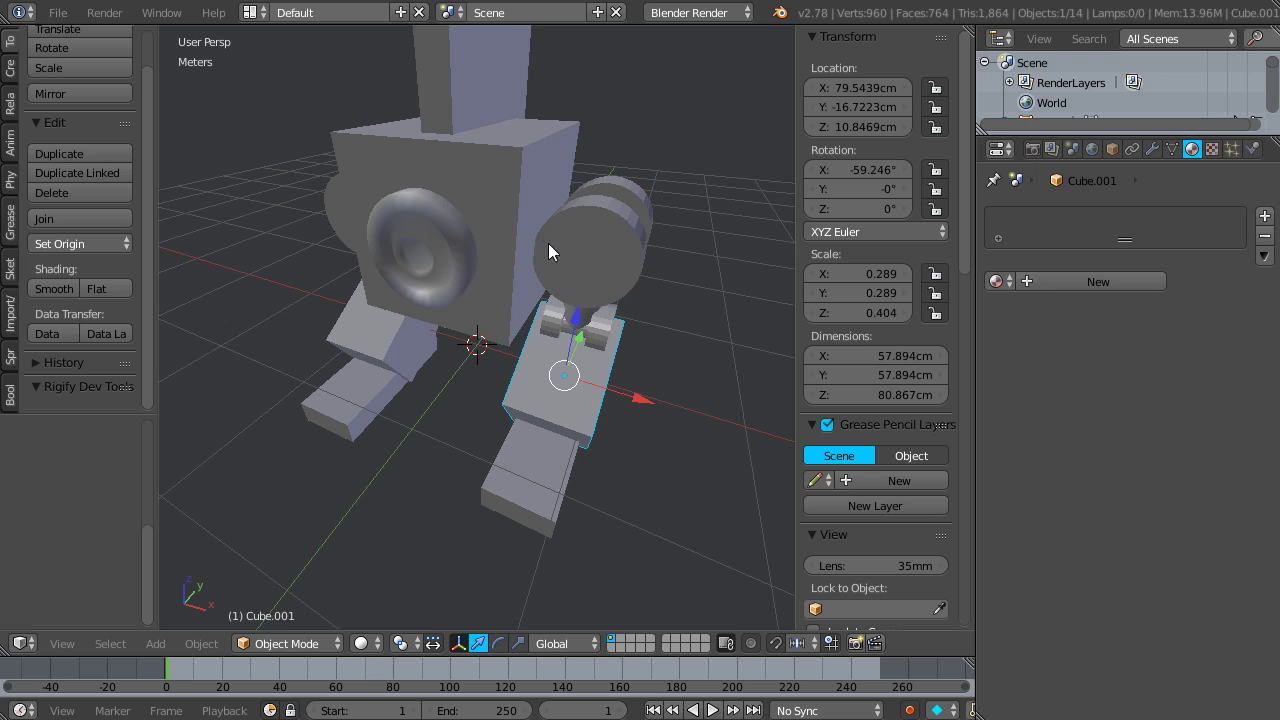
pyautogui.moveTo(542, 166)
pyautogui.mouseDown(button='middle')
pyautogui.moveTo(483, 154)
pyautogui.moveTo(506, 178)
pyautogui.moveTo(556, 166)
pyautogui.mouseUp(button='middle')
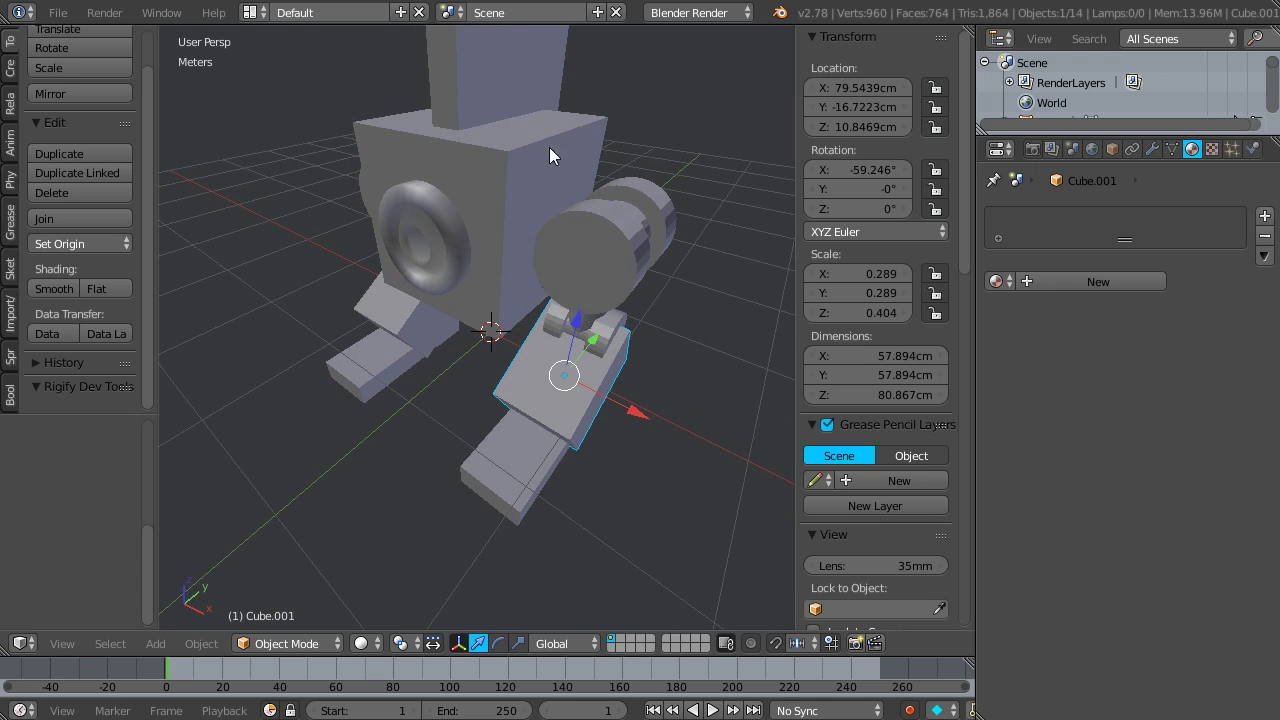
pyautogui.moveTo(634, 199); pyautogui.dragTo(508, 237, button='middle')
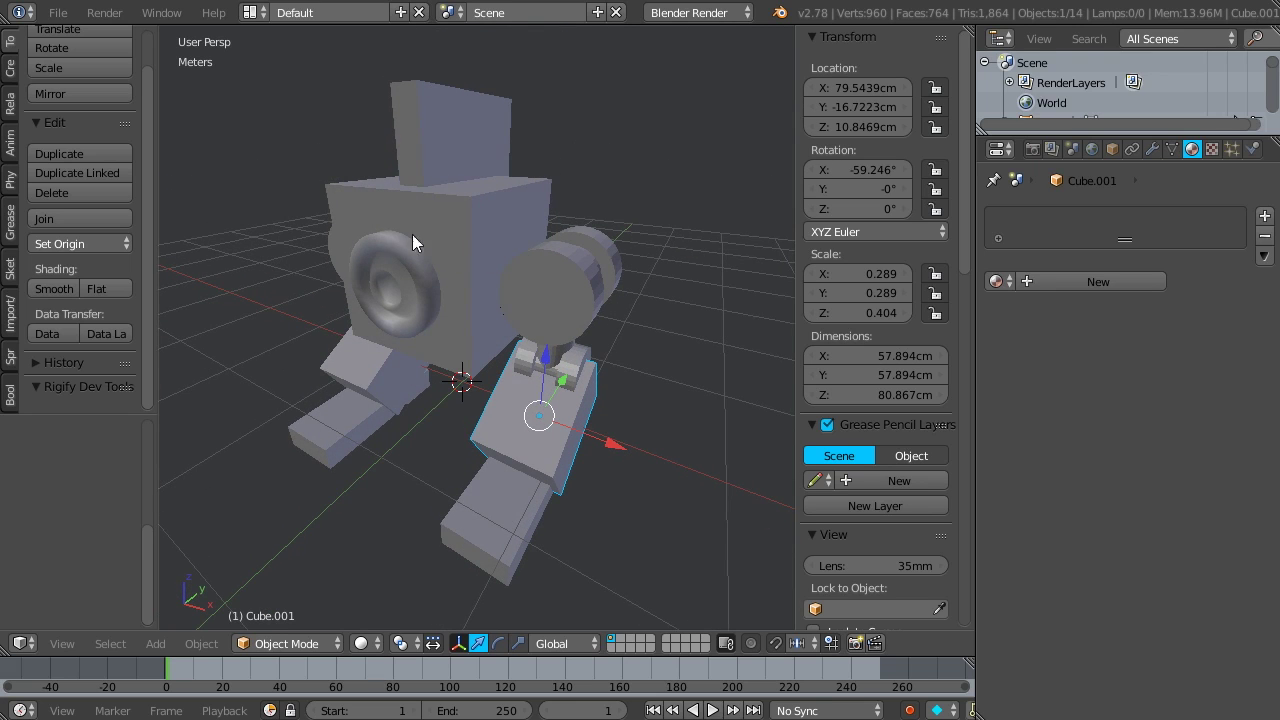
pyautogui.rightClick(505, 199)
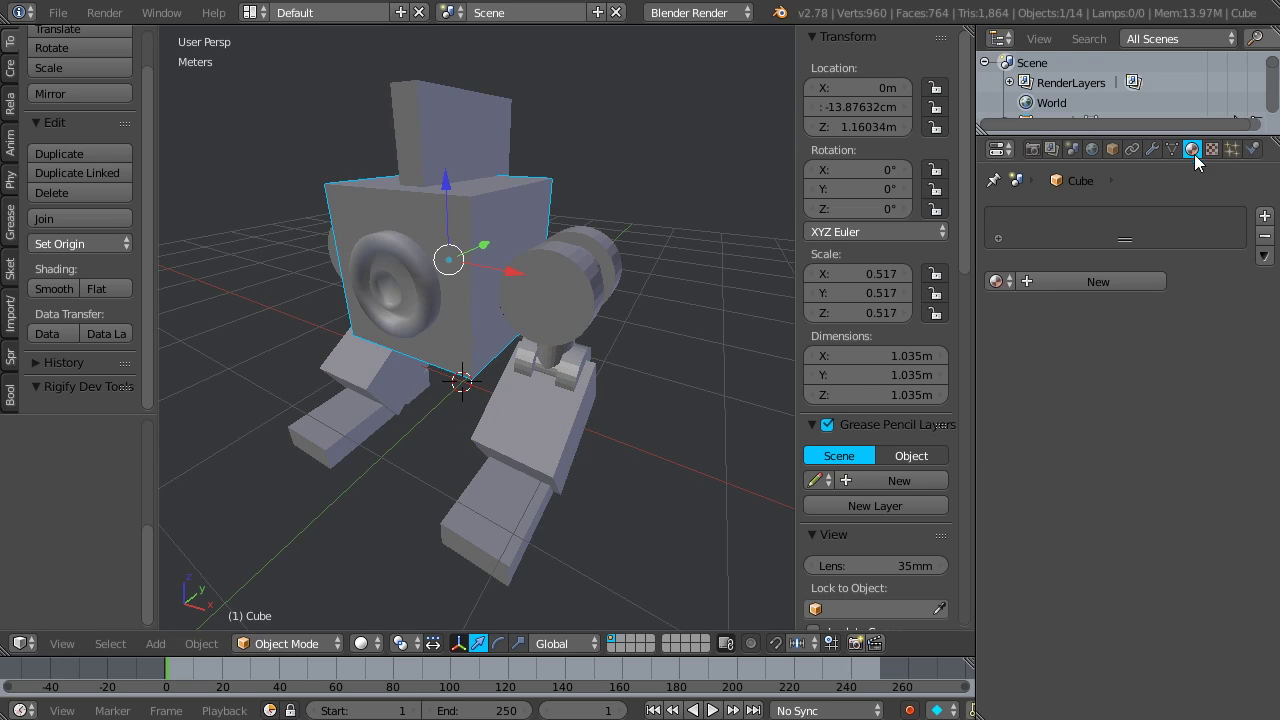
# - Create a new material for the body cube and name it 'blue'
pyautogui.click(1078, 282)
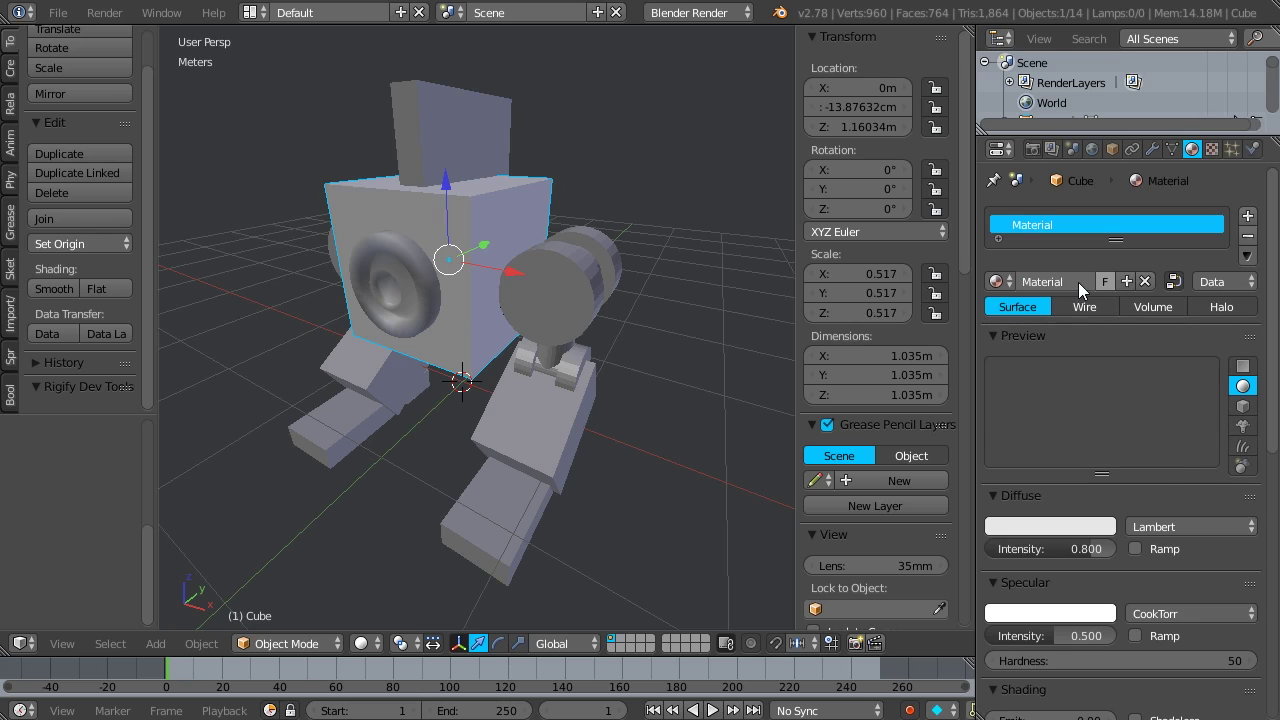
pyautogui.doubleClick(1046, 226)
pyautogui.write('blue')
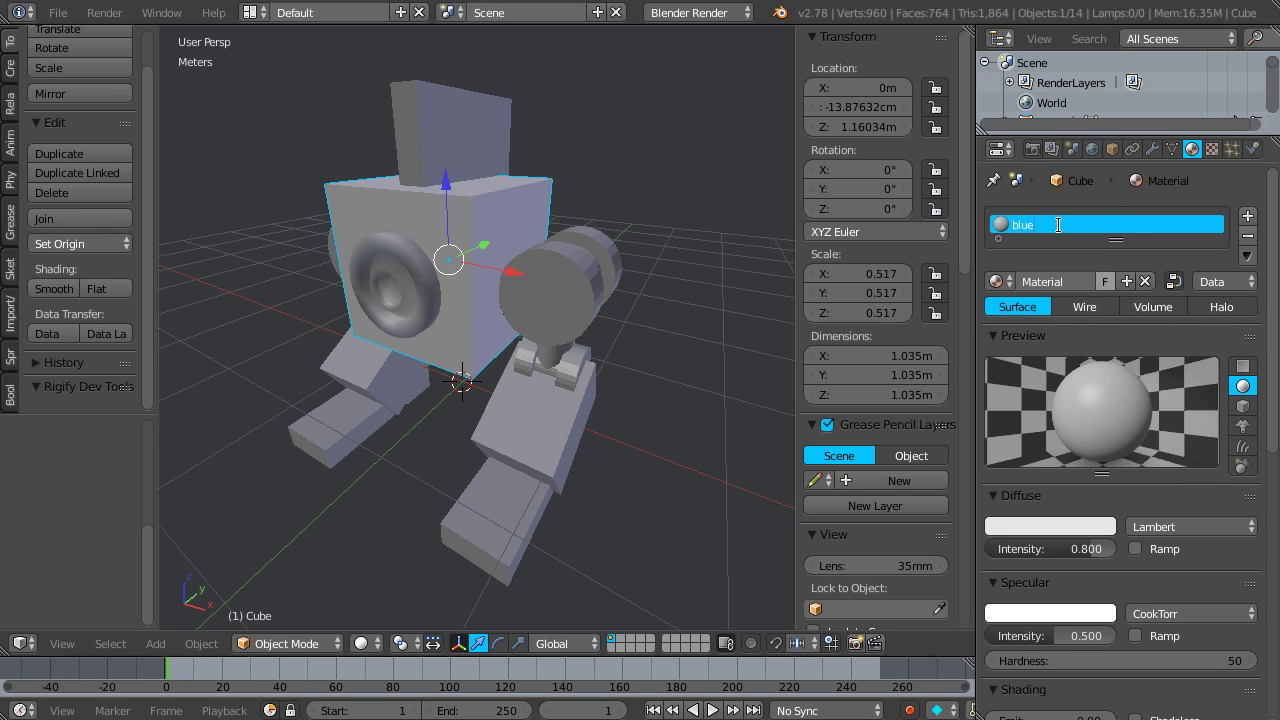
pyautogui.press('Return')
pyautogui.scroll(-1, 1150, 215)
pyautogui.scroll(1, 1160, 228)
pyautogui.scroll(-2, 1274, 283)
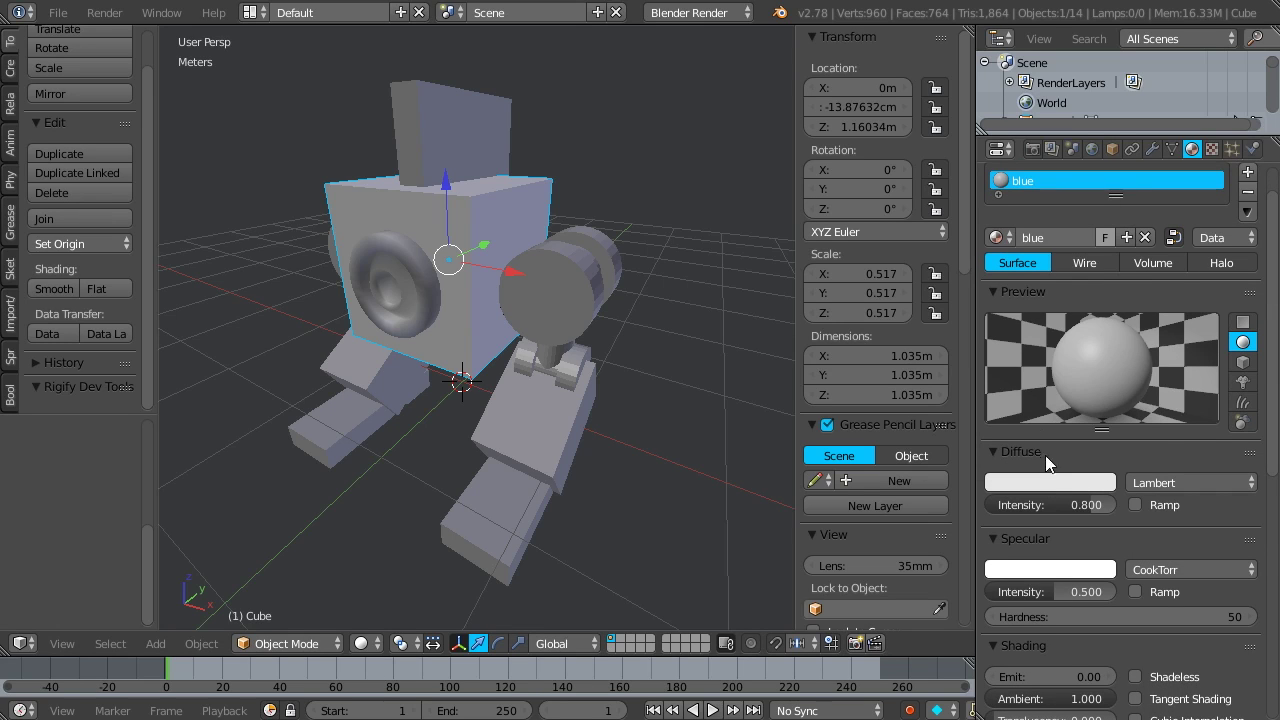
# - Set the blue material's diffuse colour to deep blue, then select a grey leg block
pyautogui.click(1045, 484)
pyautogui.moveTo(1034, 289); pyautogui.dragTo(1052, 244)
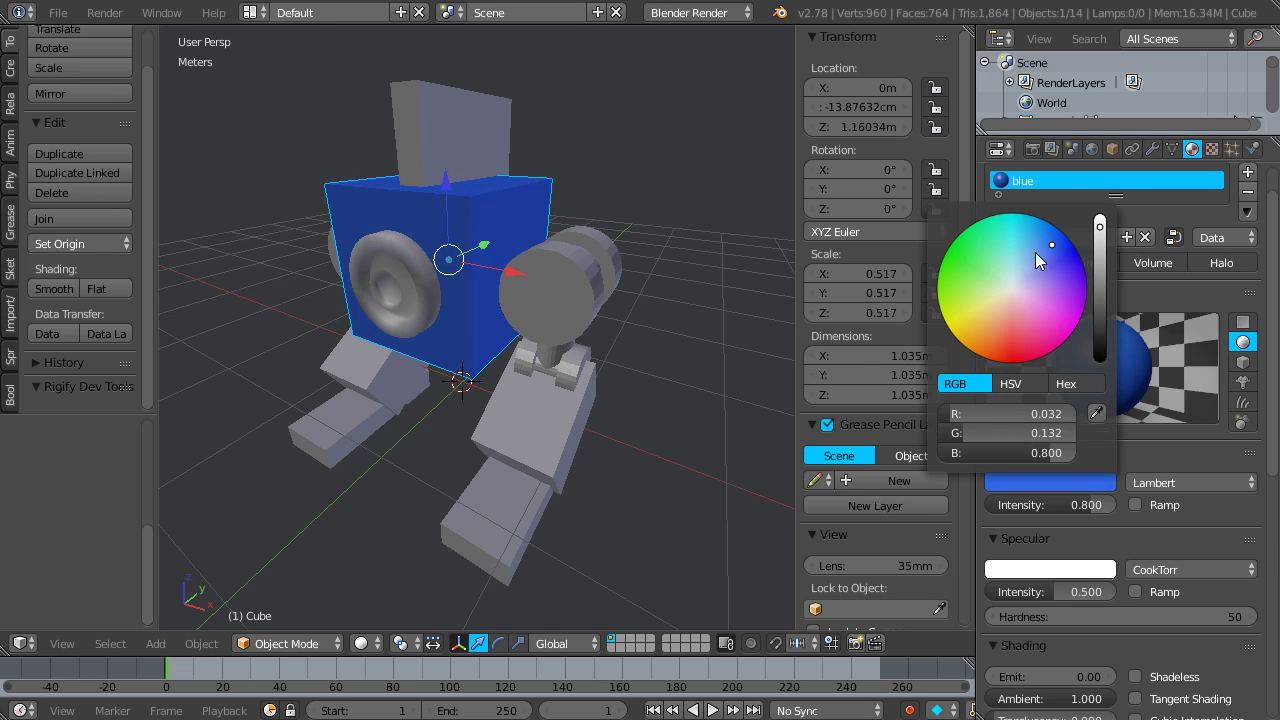
pyautogui.moveTo(556, 291); pyautogui.dragTo(524, 253, button='middle')
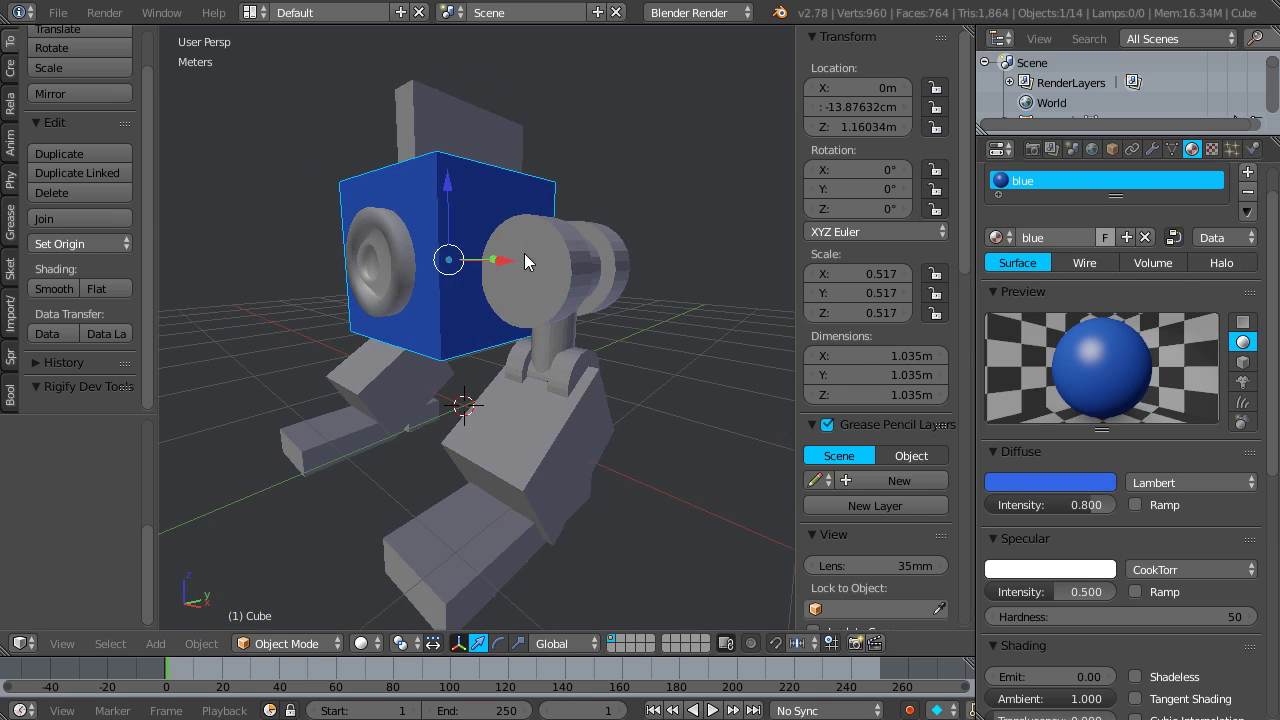
pyautogui.rightClick(502, 397)
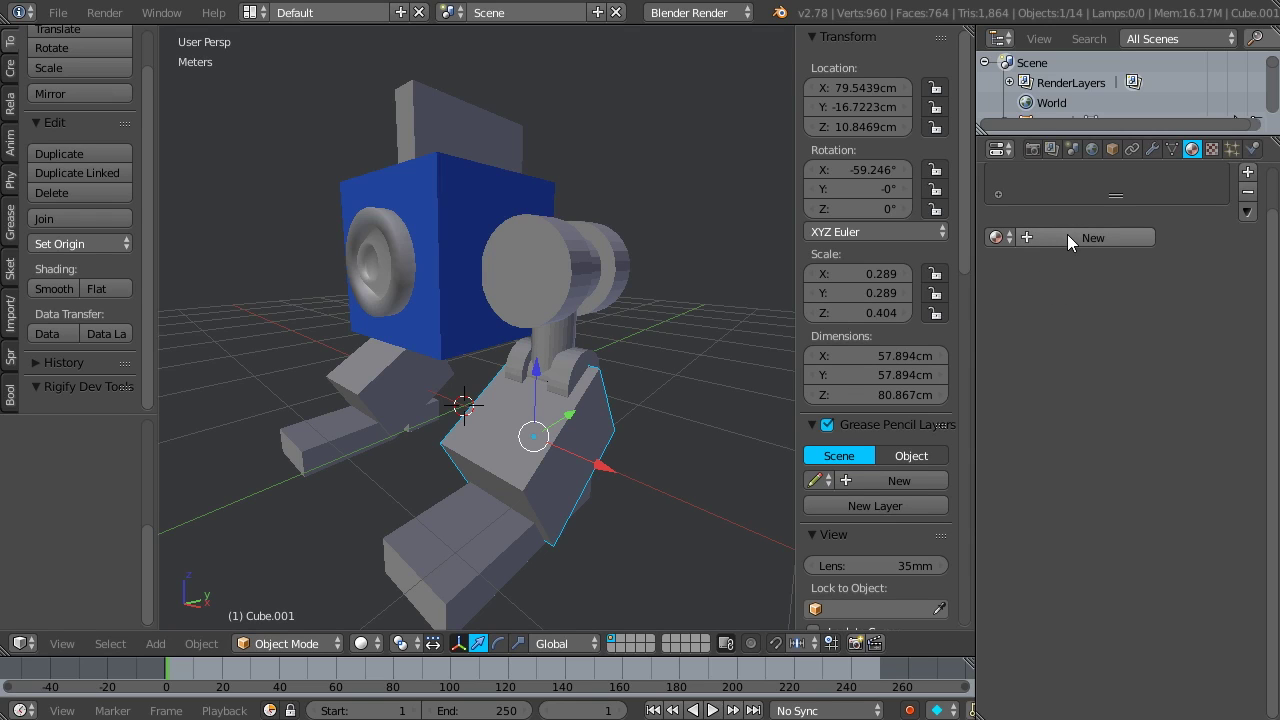
# - Assign the existing 'blue' material to both grey upper leg blocks
pyautogui.click(1008, 237)
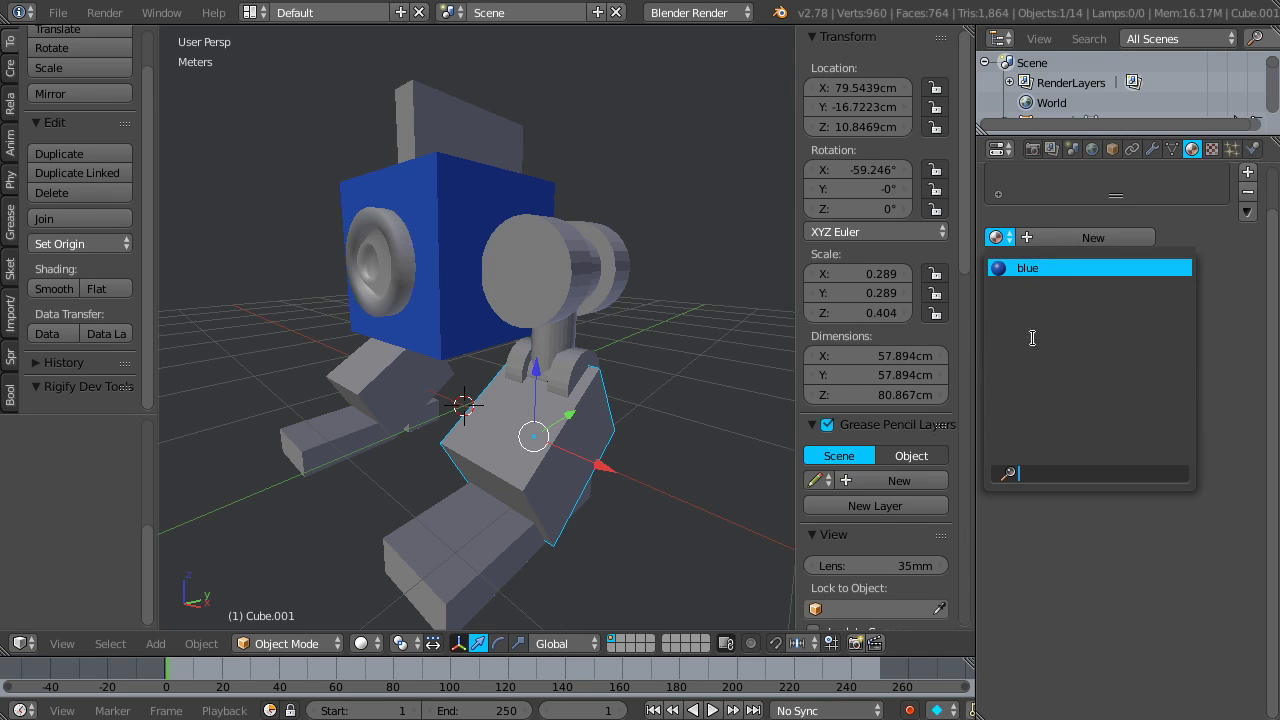
pyautogui.click(1048, 267)
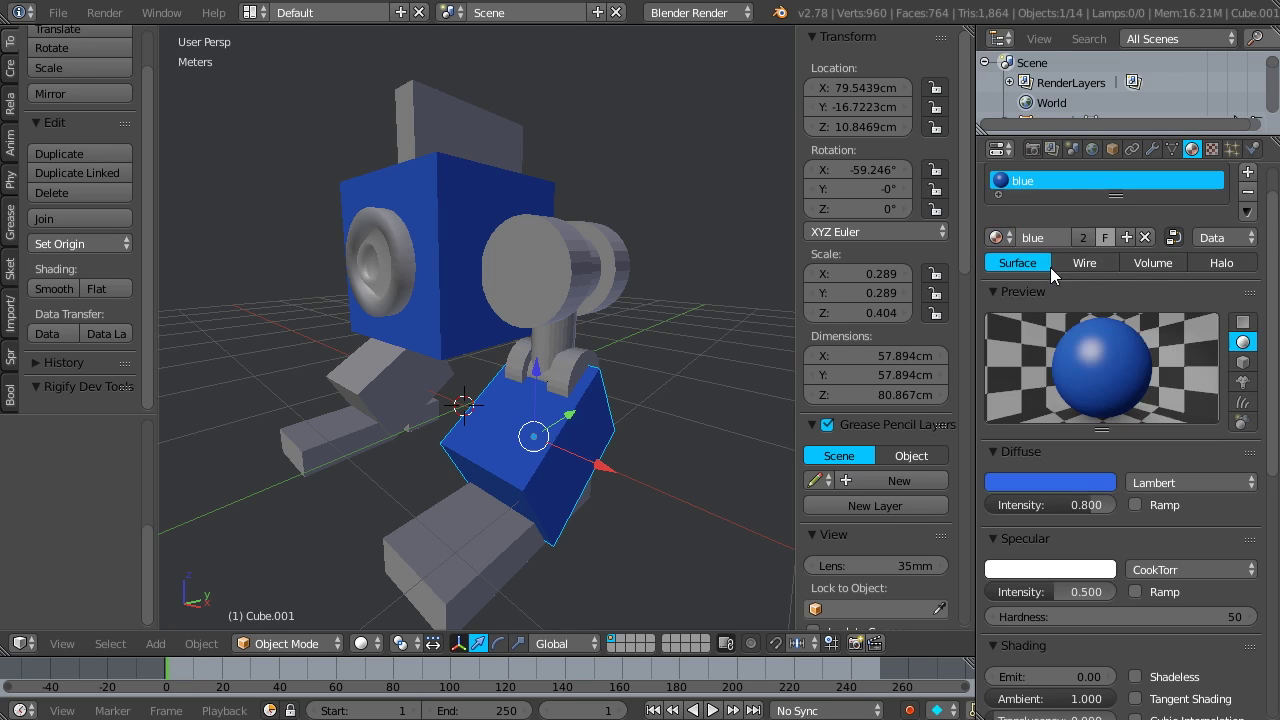
pyautogui.rightClick(428, 388)
pyautogui.click(1025, 237)
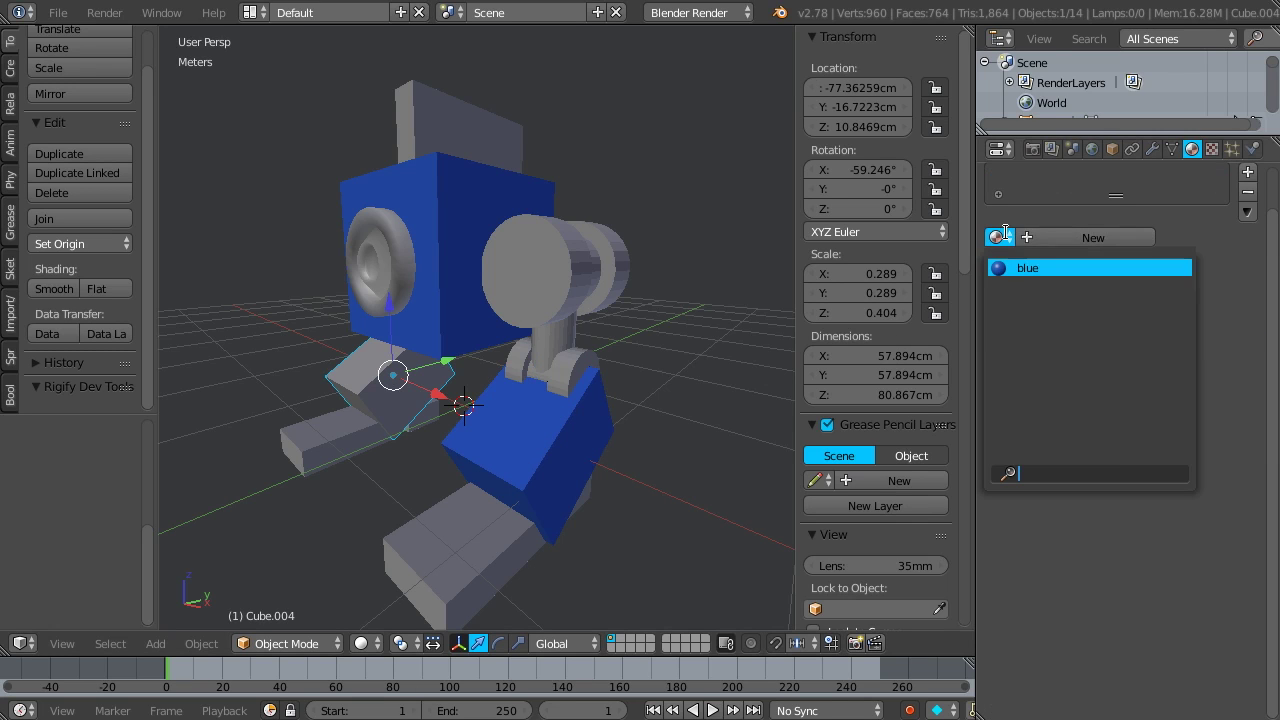
pyautogui.click(1036, 270)
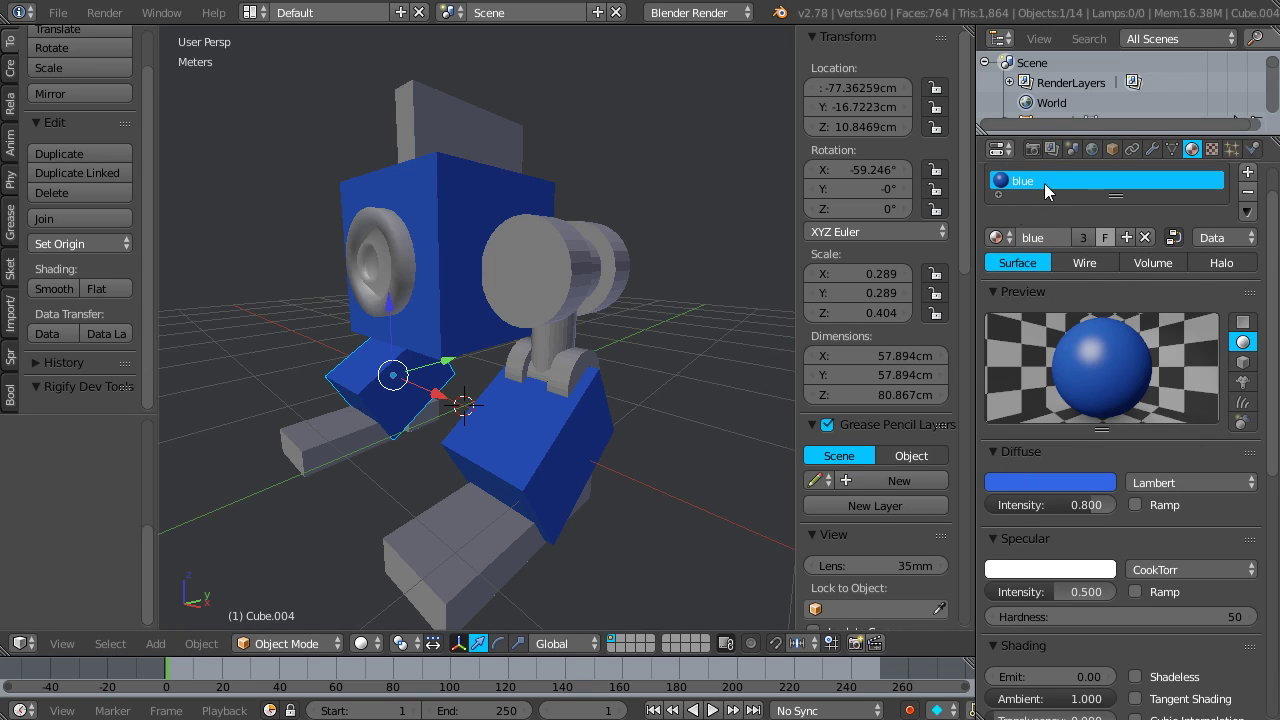
# - Fine-tune the blue diffuse shade, then select the plate on top of the head
pyautogui.click(1035, 482)
pyautogui.click(1031, 483)
pyautogui.moveTo(1040, 256)
pyautogui.mouseDown()
pyautogui.moveTo(980, 240)
pyautogui.moveTo(1047, 248)
pyautogui.mouseUp()
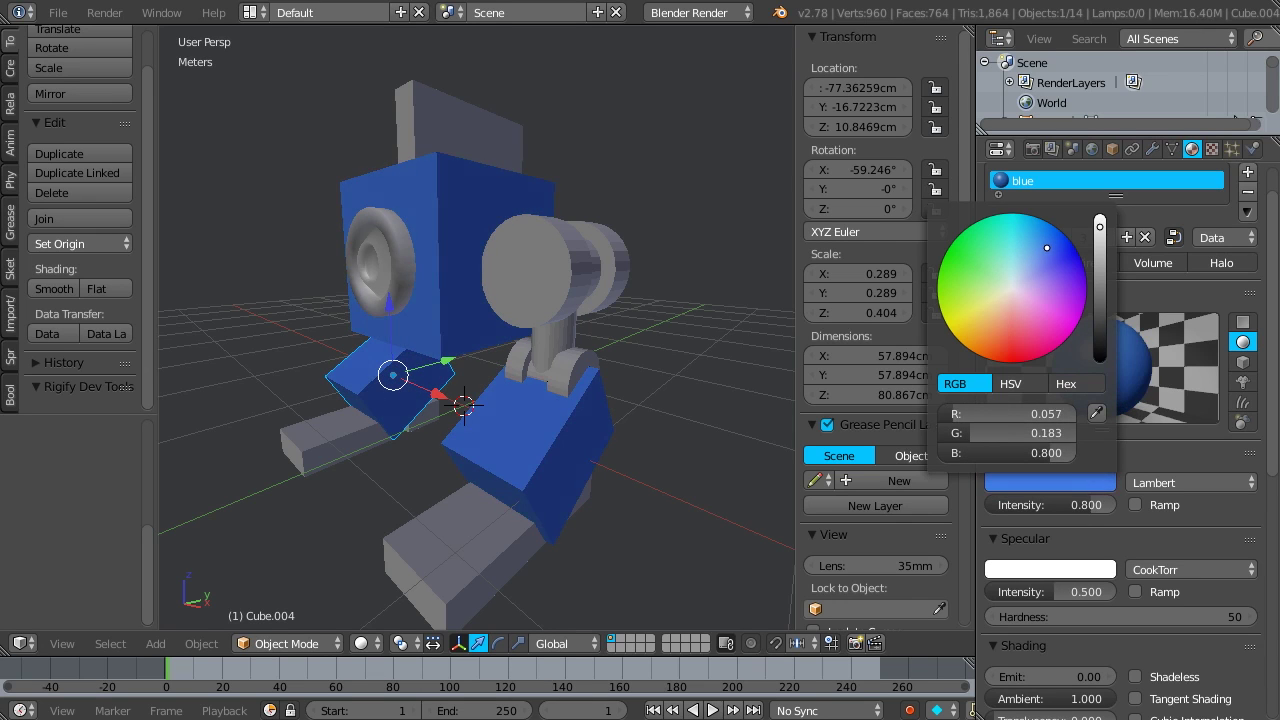
pyautogui.moveTo(562, 271); pyautogui.dragTo(568, 305, button='middle')
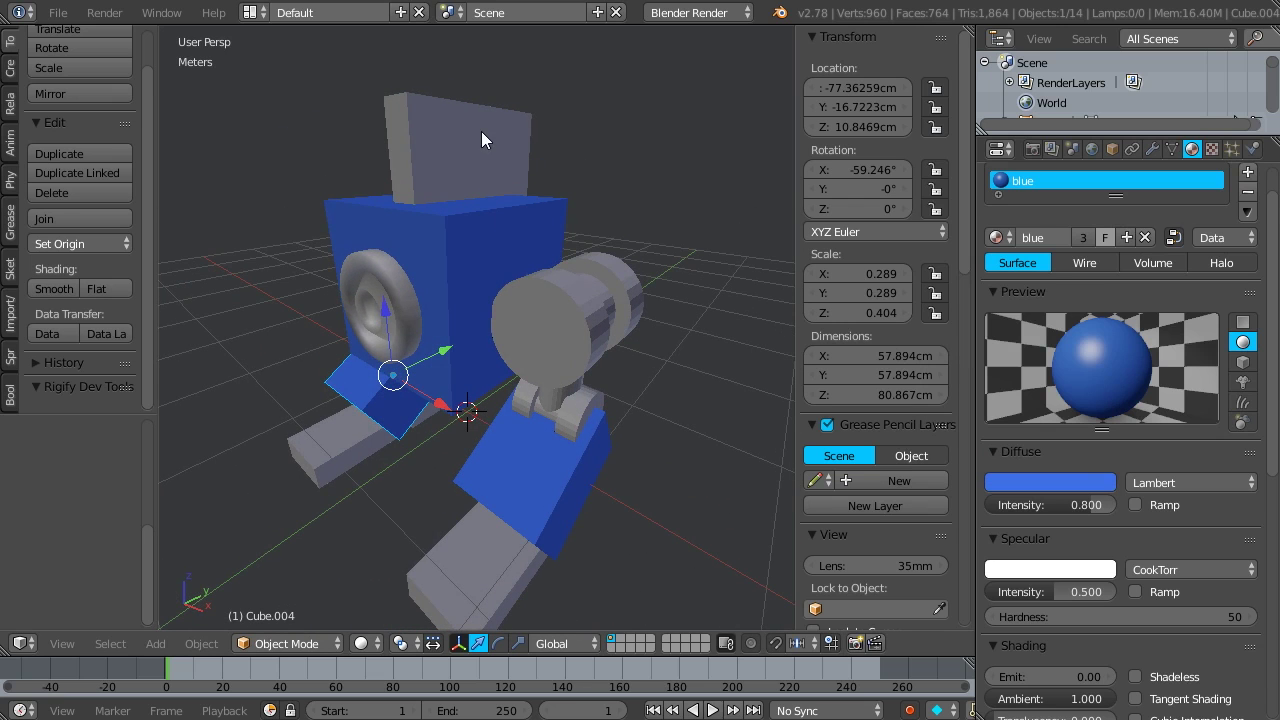
pyautogui.rightClick(464, 198)
pyautogui.moveTo(456, 237)
pyautogui.mouseDown(button='middle')
pyautogui.moveTo(489, 222)
pyautogui.moveTo(466, 237)
pyautogui.mouseUp(button='middle')
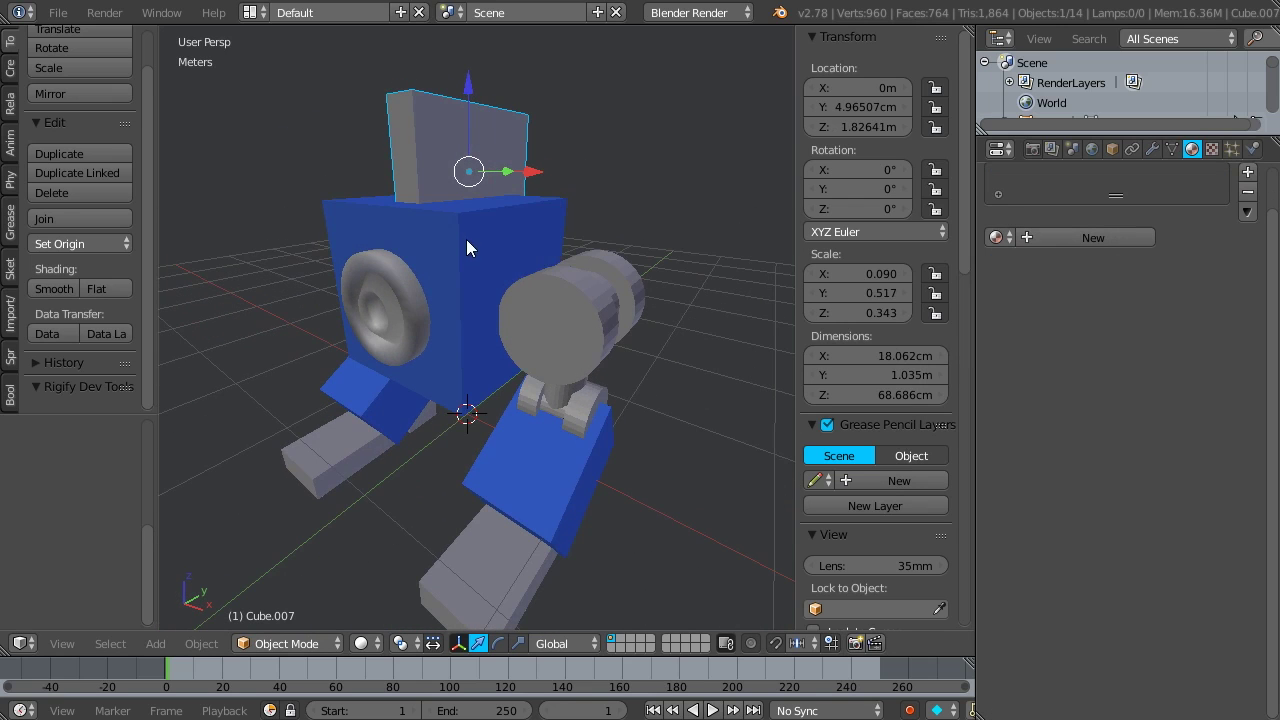
# - Give the top plate a new material named 'red' with a red diffuse colour
pyautogui.click(1087, 238)
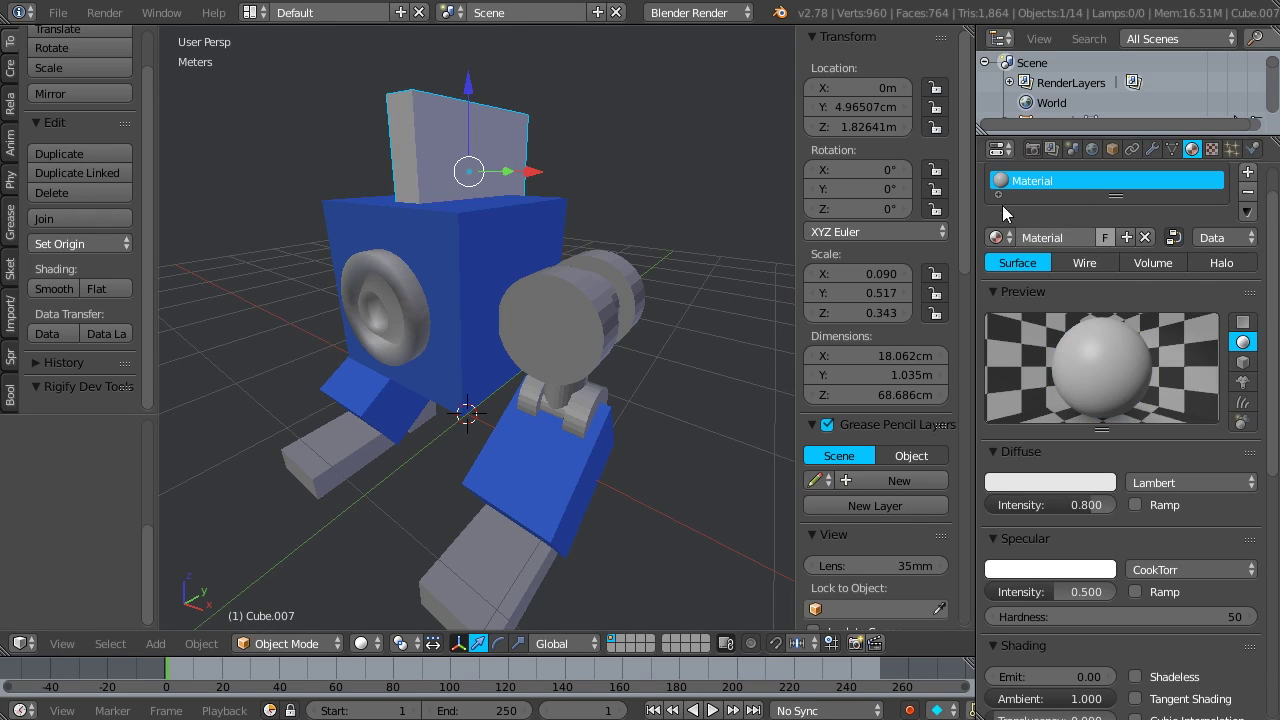
pyautogui.doubleClick(1036, 182)
pyautogui.write('red')
pyautogui.click(1044, 482)
pyautogui.moveTo(1028, 322); pyautogui.dragTo(1017, 337)
pyautogui.moveTo(450, 297); pyautogui.dragTo(361, 323, button='middle')
# - Assign 'blue' to both shoulder cylinders and add a new material to the shaft below
pyautogui.rightClick(539, 315)
pyautogui.keyDown('shift'); pyautogui.rightClick(359, 316); pyautogui.keyUp('shift')
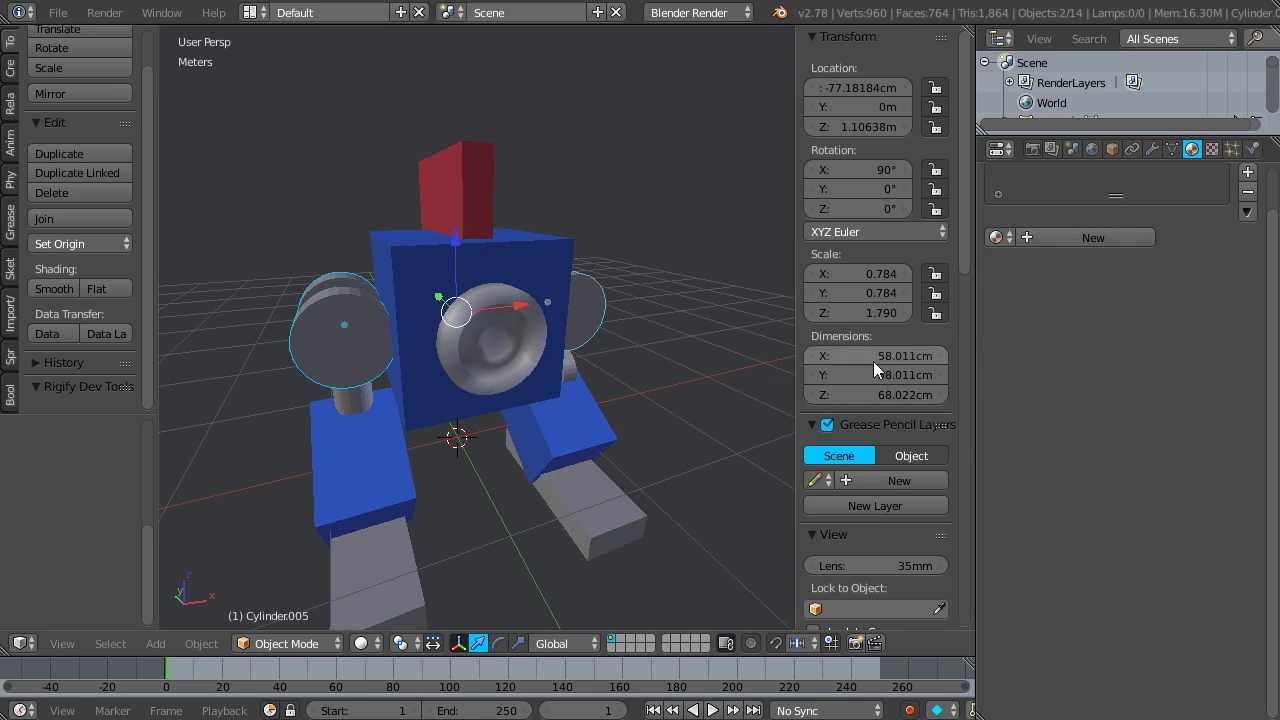
pyautogui.click(998, 238)
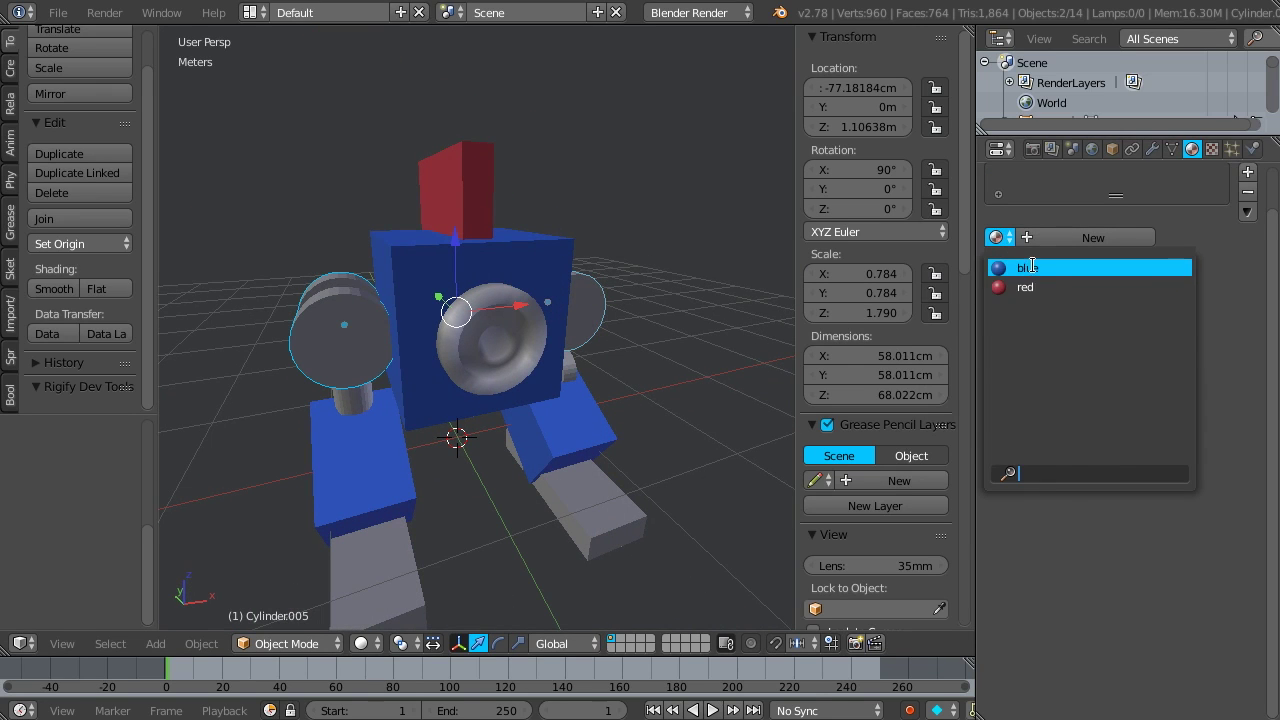
pyautogui.click(1022, 268)
pyautogui.moveTo(538, 350); pyautogui.dragTo(344, 321, button='middle')
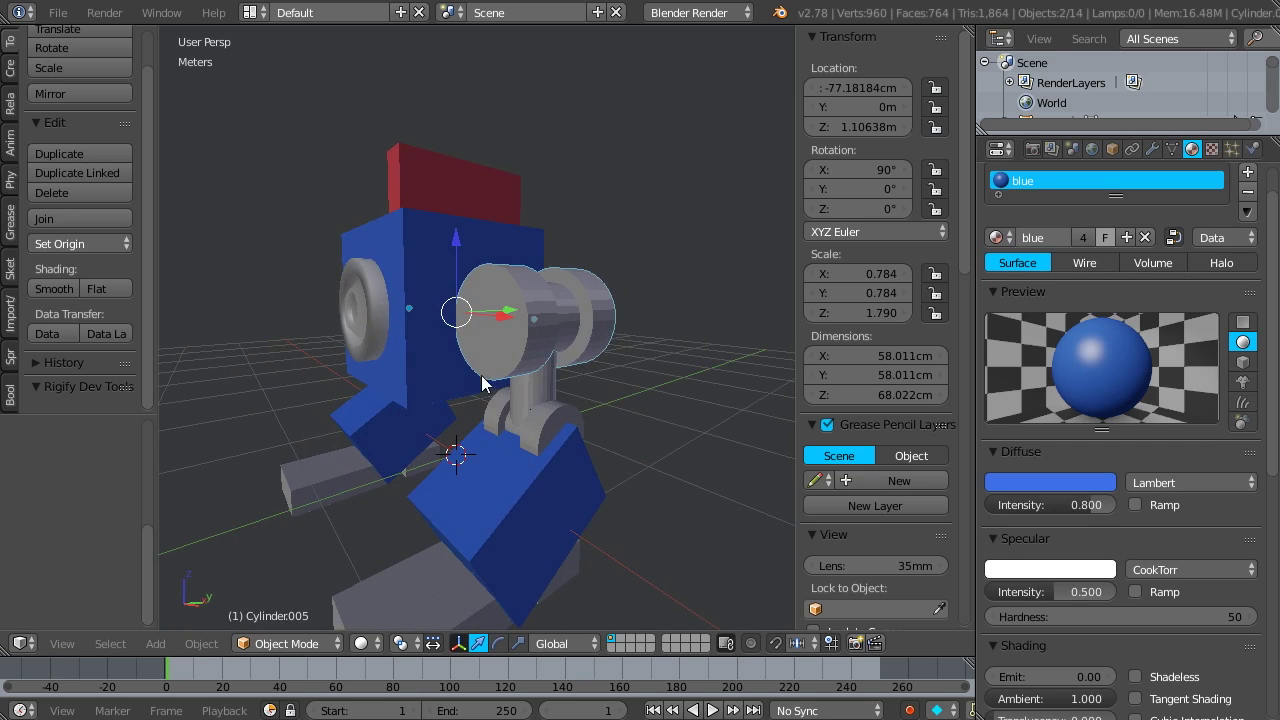
pyautogui.moveTo(482, 375); pyautogui.dragTo(505, 277, button='middle')
pyautogui.rightClick(557, 279)
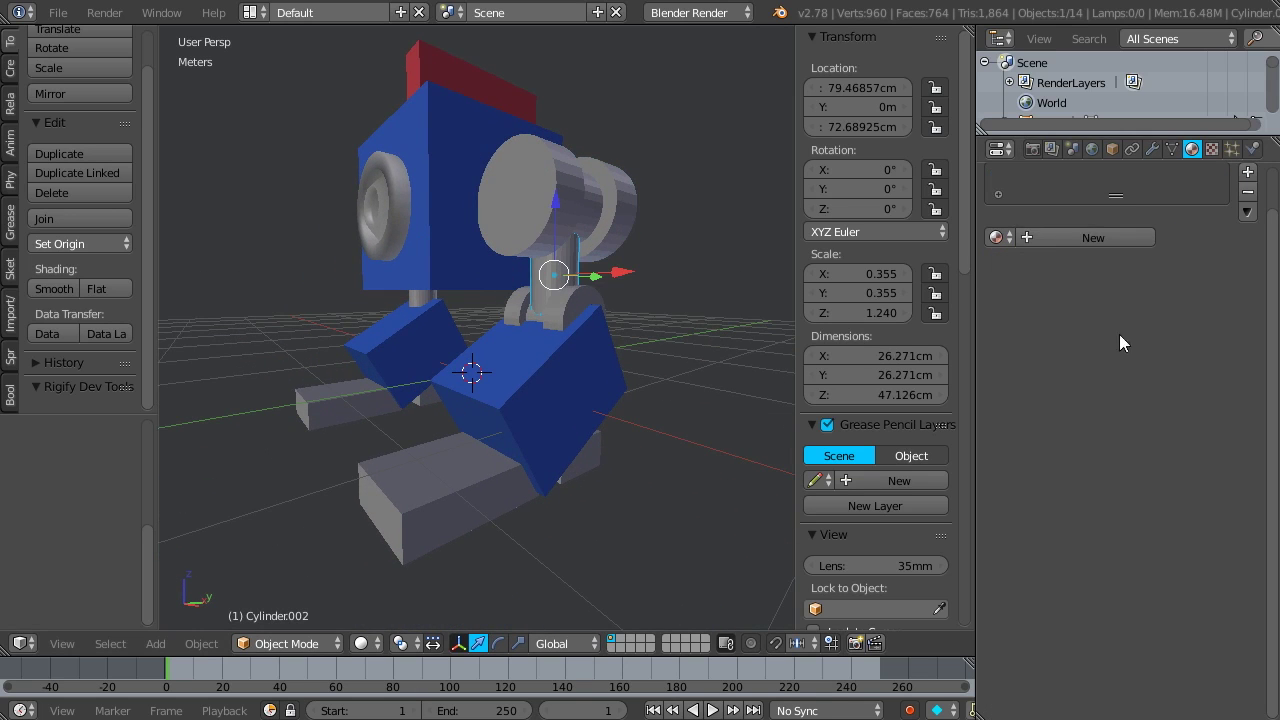
pyautogui.click(1033, 236)
# - Name the shaft's new material 'grey', then rename it 'black'
pyautogui.doubleClick(1045, 182)
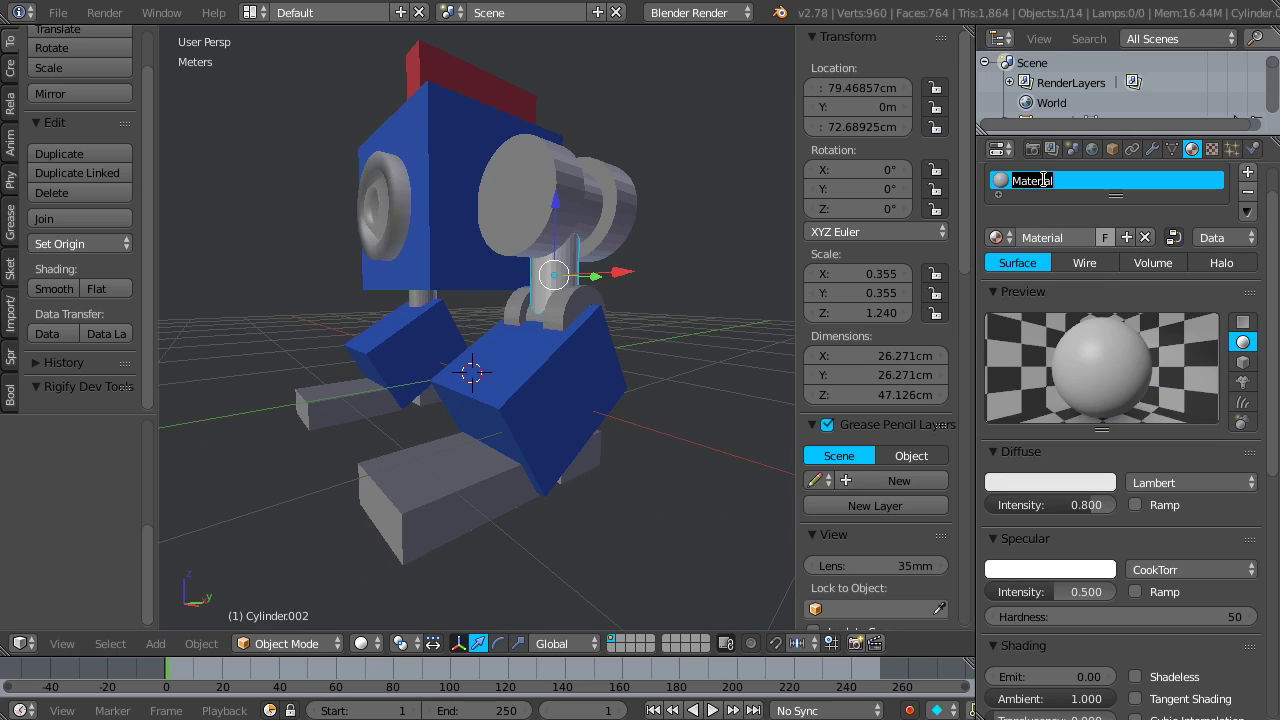
pyautogui.write('grey')
pyautogui.press('Return')
pyautogui.doubleClick(1027, 184)
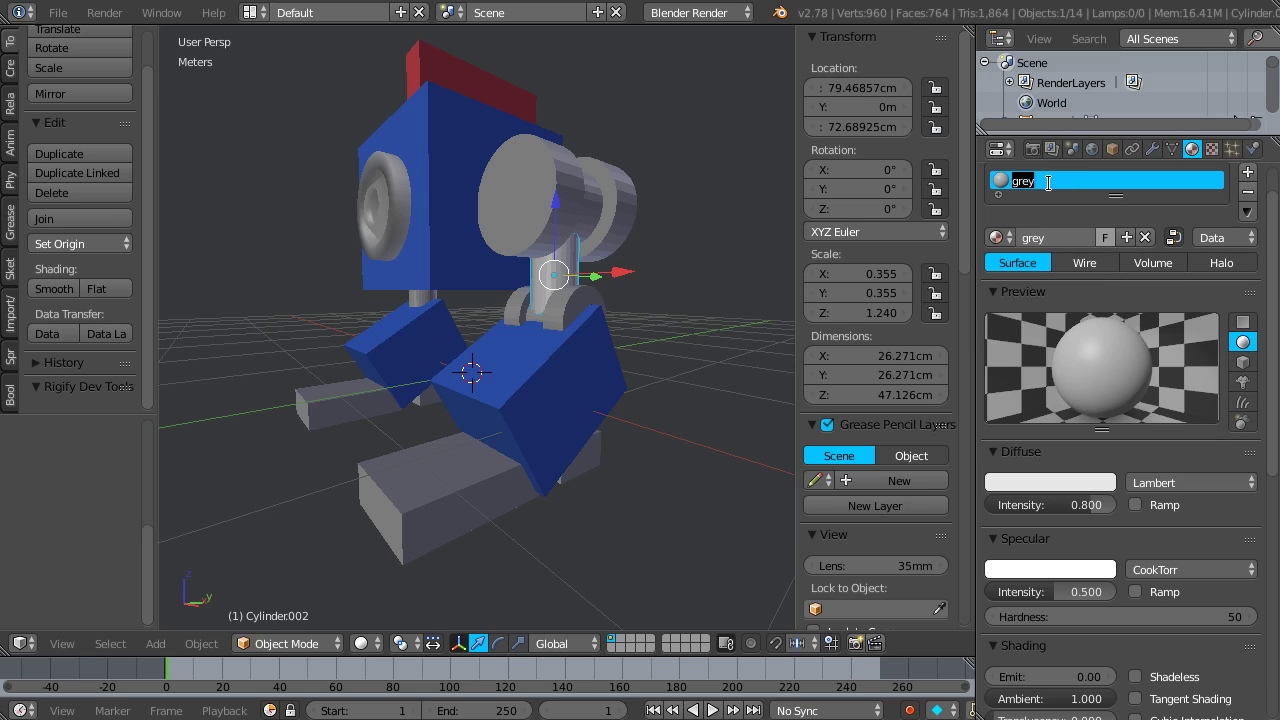
pyautogui.write('black')
# - Darken the black material's diffuse colour to 0.050 RGB, then select the other leg shaft
pyautogui.click(1041, 482)
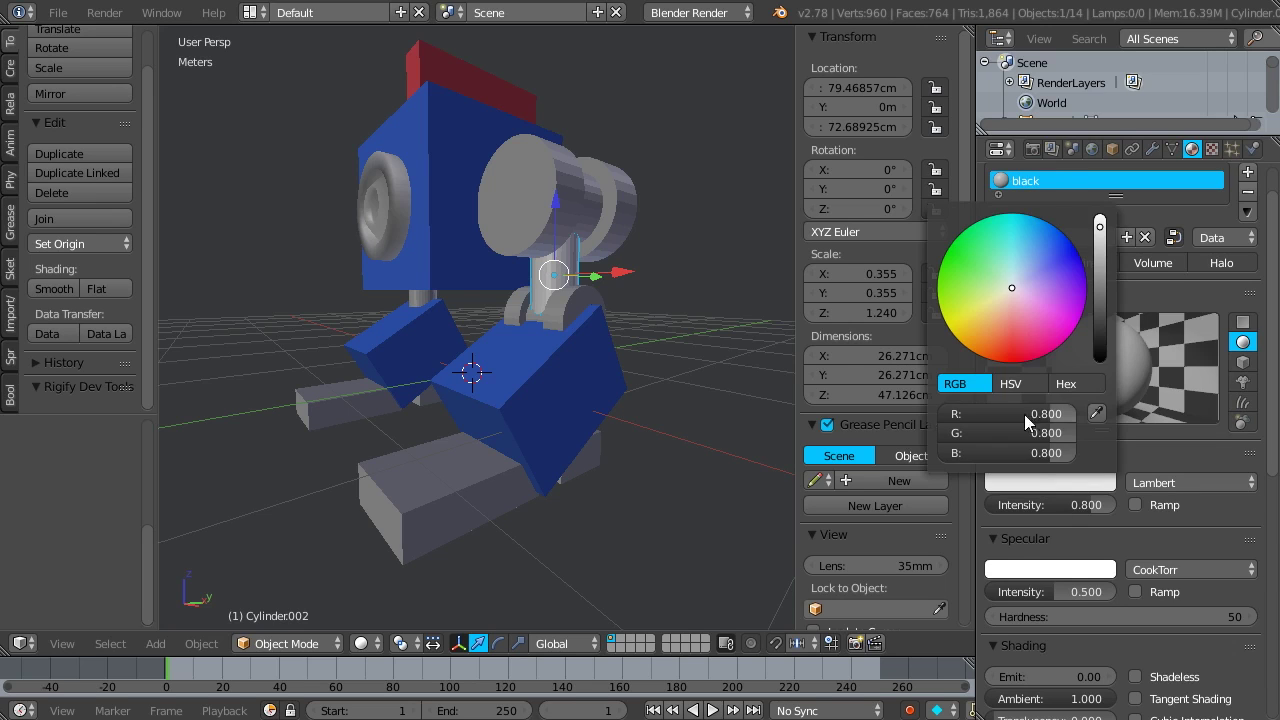
pyautogui.moveTo(1100, 238); pyautogui.dragTo(1100, 324)
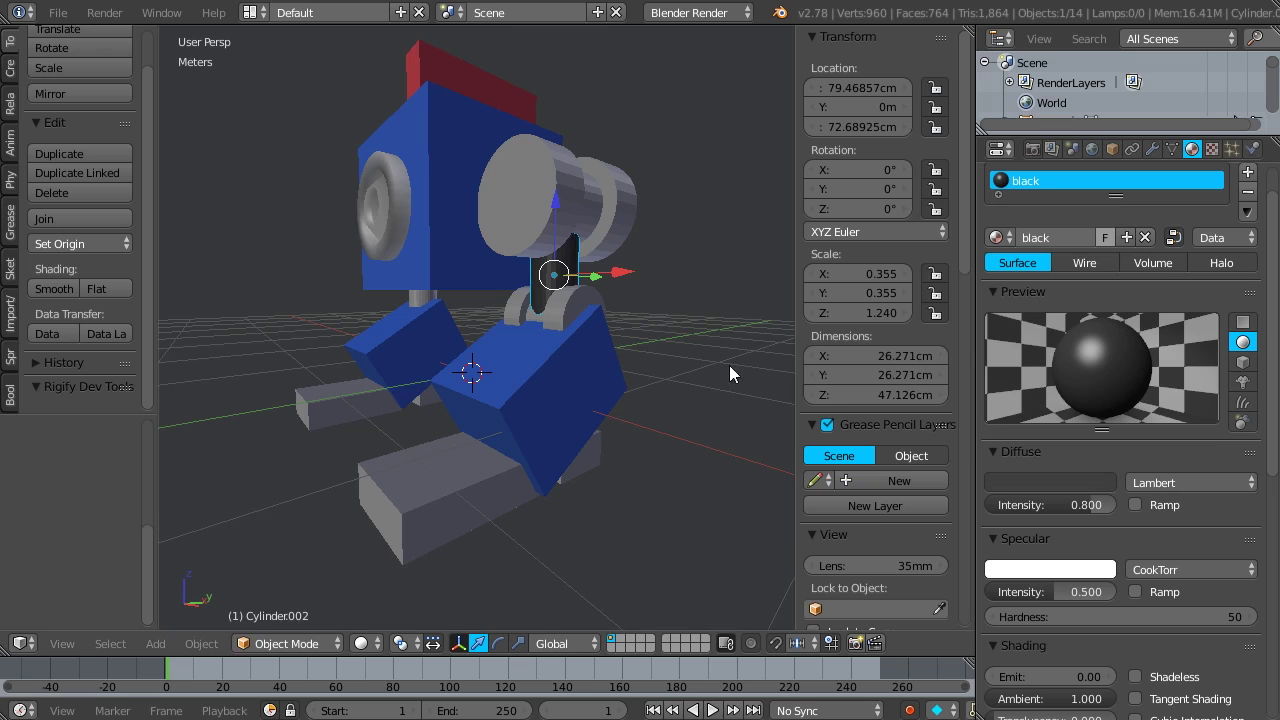
pyautogui.scroll(3, 528, 320)
pyautogui.moveTo(528, 320); pyautogui.dragTo(450, 327, button='middle')
pyautogui.scroll(-5, 628, 330)
pyautogui.rightClick(392, 320)
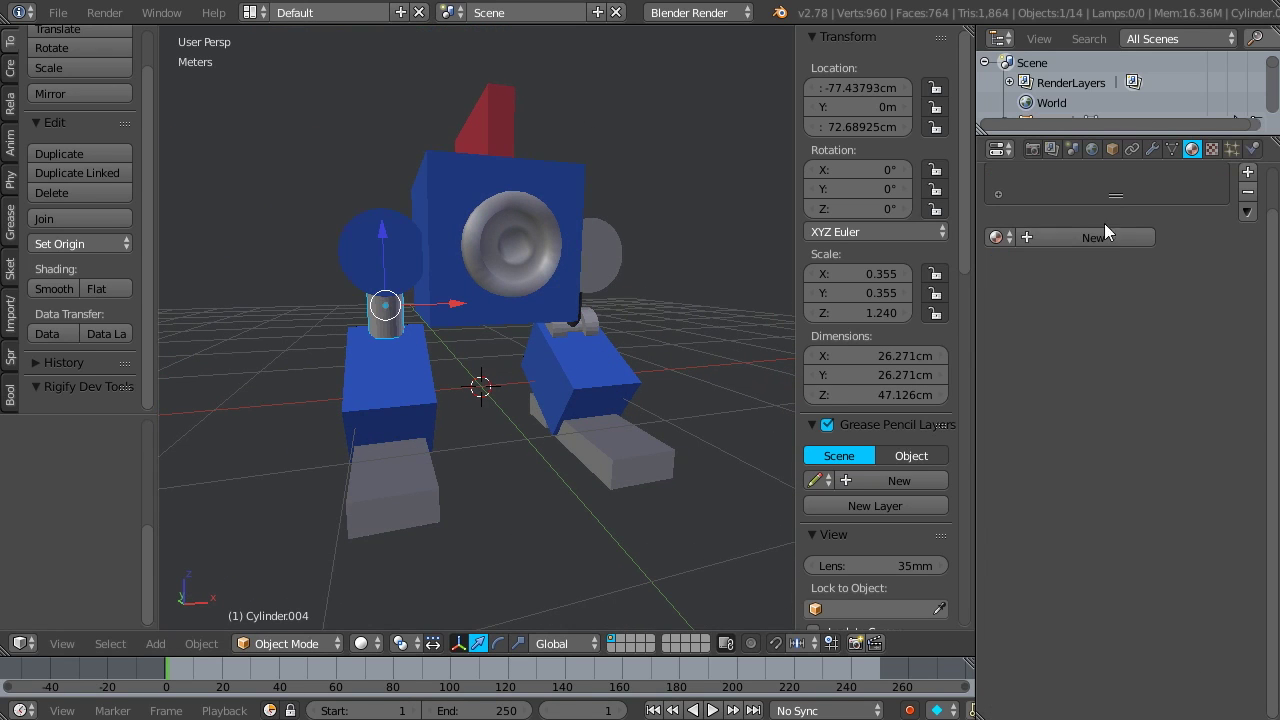
# - Assign the black material to the second leg shaft and the first foot block
pyautogui.click(1000, 237)
pyautogui.click(1010, 287)
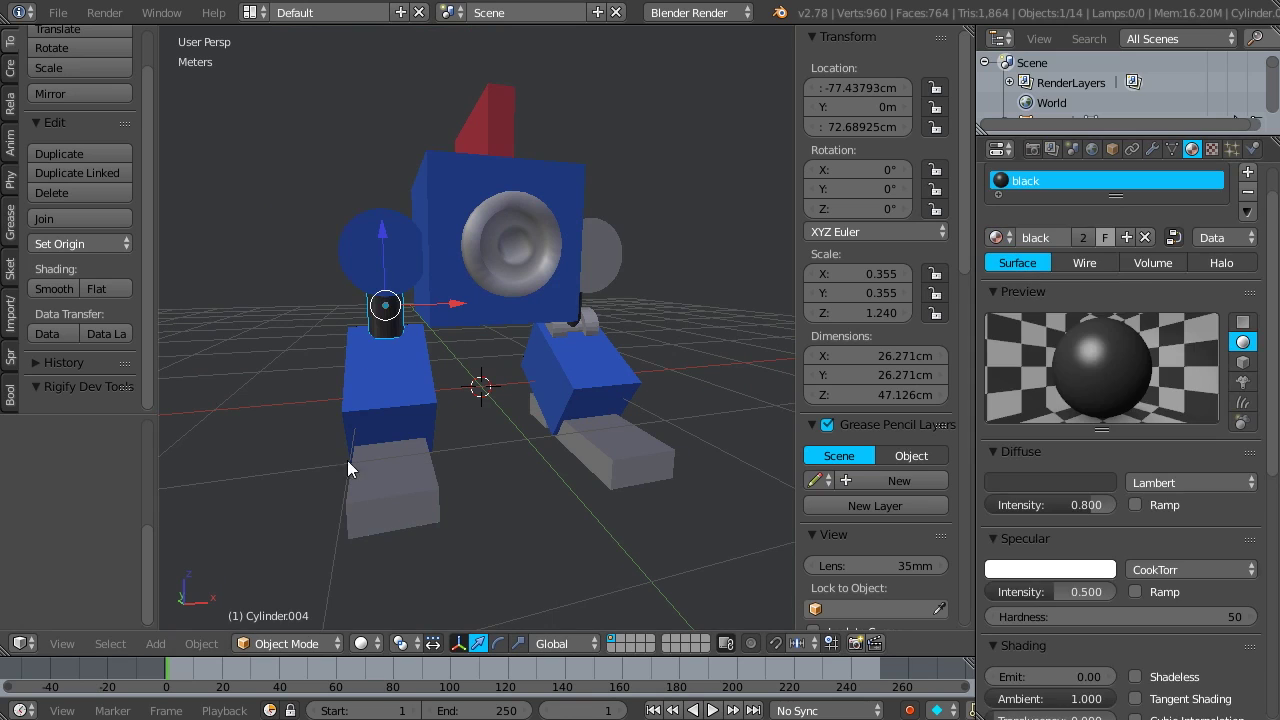
pyautogui.rightClick(415, 506)
pyautogui.keyDown('shift'); pyautogui.rightClick(630, 448); pyautogui.keyUp('shift')
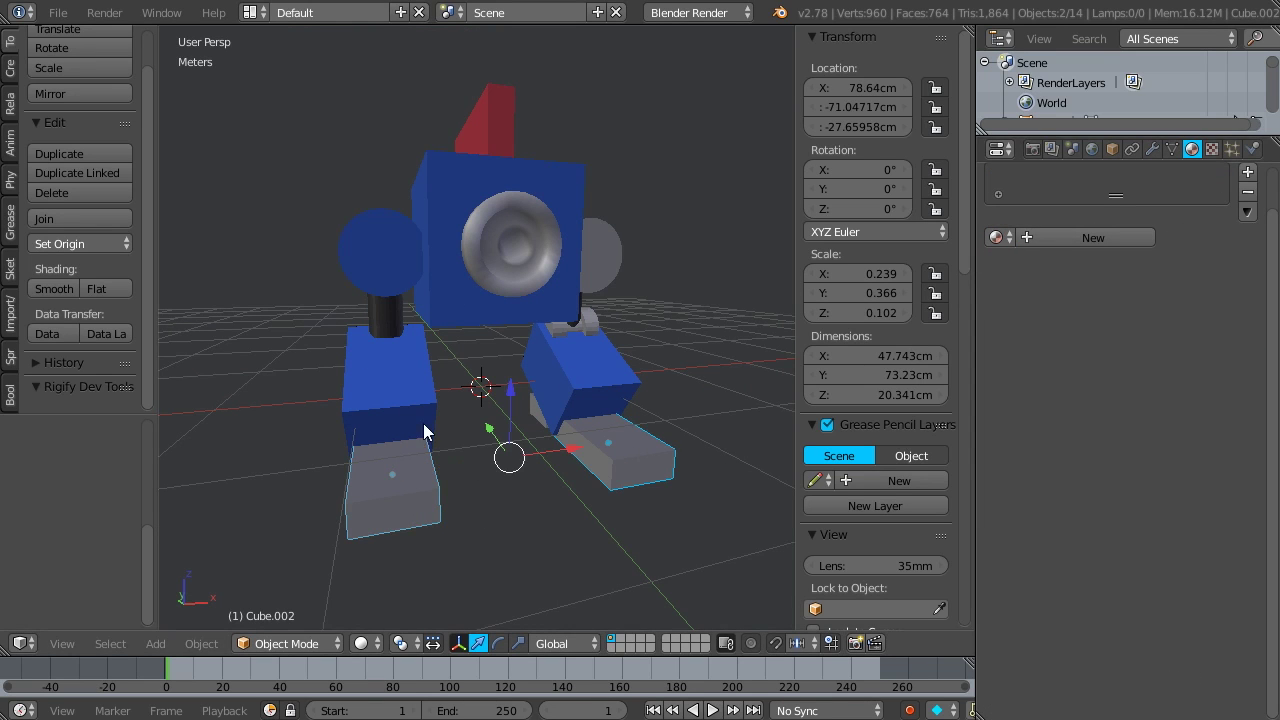
pyautogui.moveTo(424, 430); pyautogui.dragTo(428, 452, button='middle')
pyautogui.scroll(2, 458, 393)
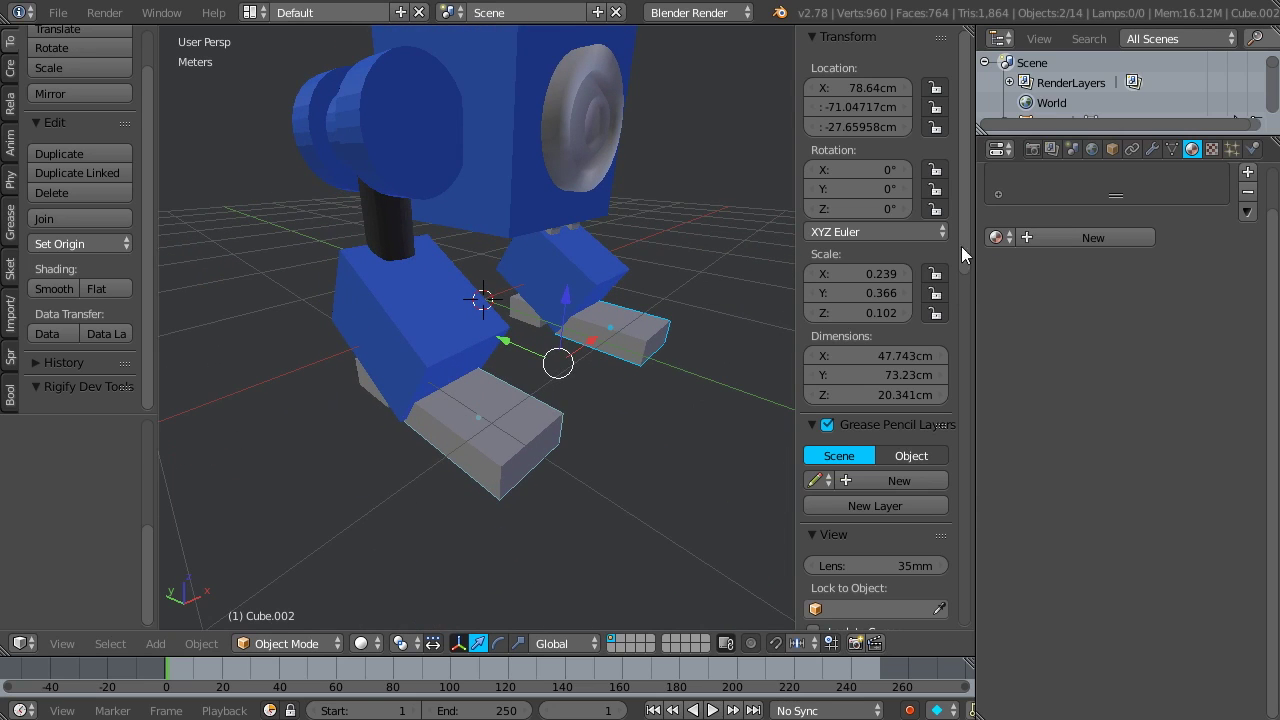
pyautogui.click(997, 238)
pyautogui.click(1014, 263)
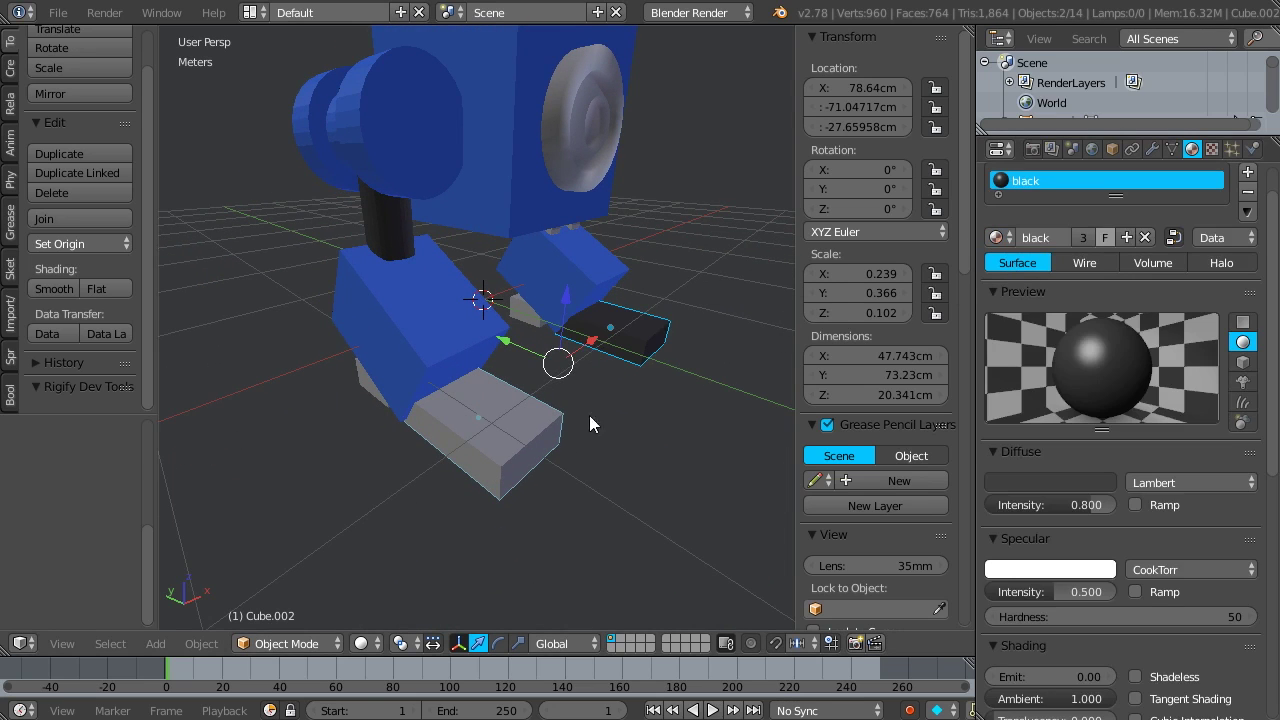
# - Make the other foot block and both small foot pieces black
pyautogui.rightClick(490, 432)
pyautogui.click(997, 238)
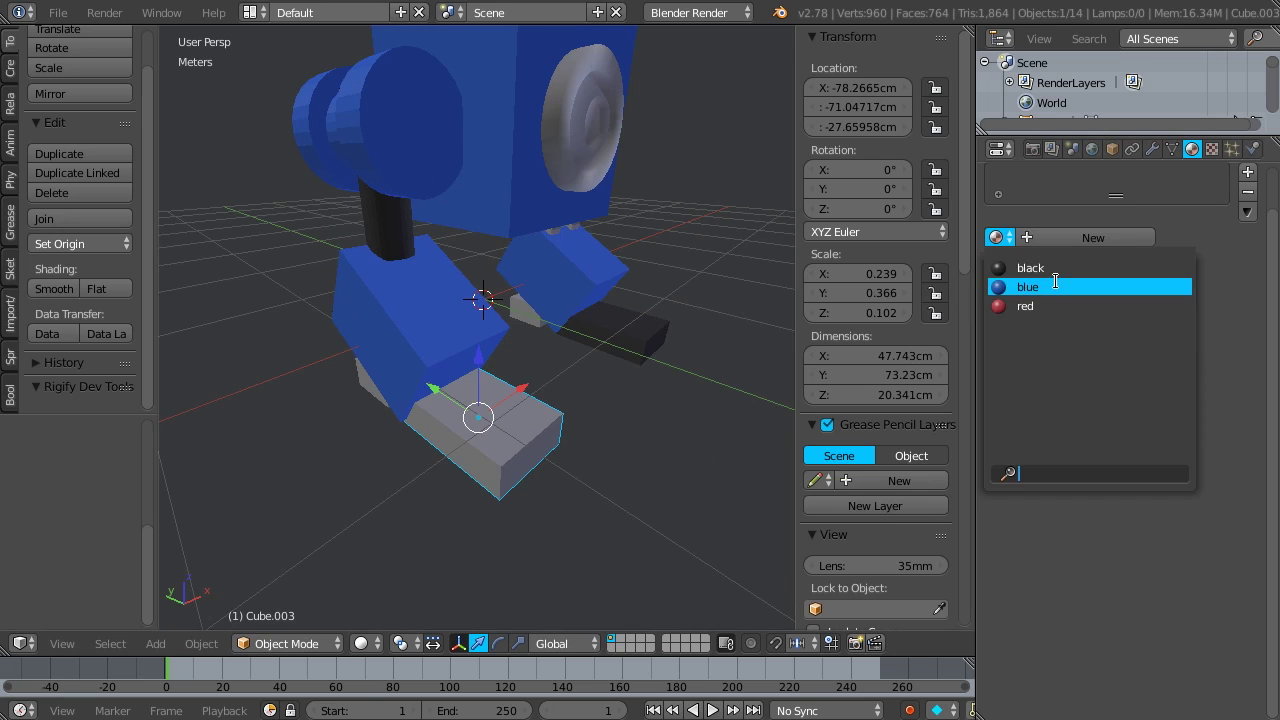
pyautogui.click(1014, 265)
pyautogui.moveTo(491, 371); pyautogui.dragTo(450, 305, button='middle')
pyautogui.rightClick(457, 296)
pyautogui.click(997, 237)
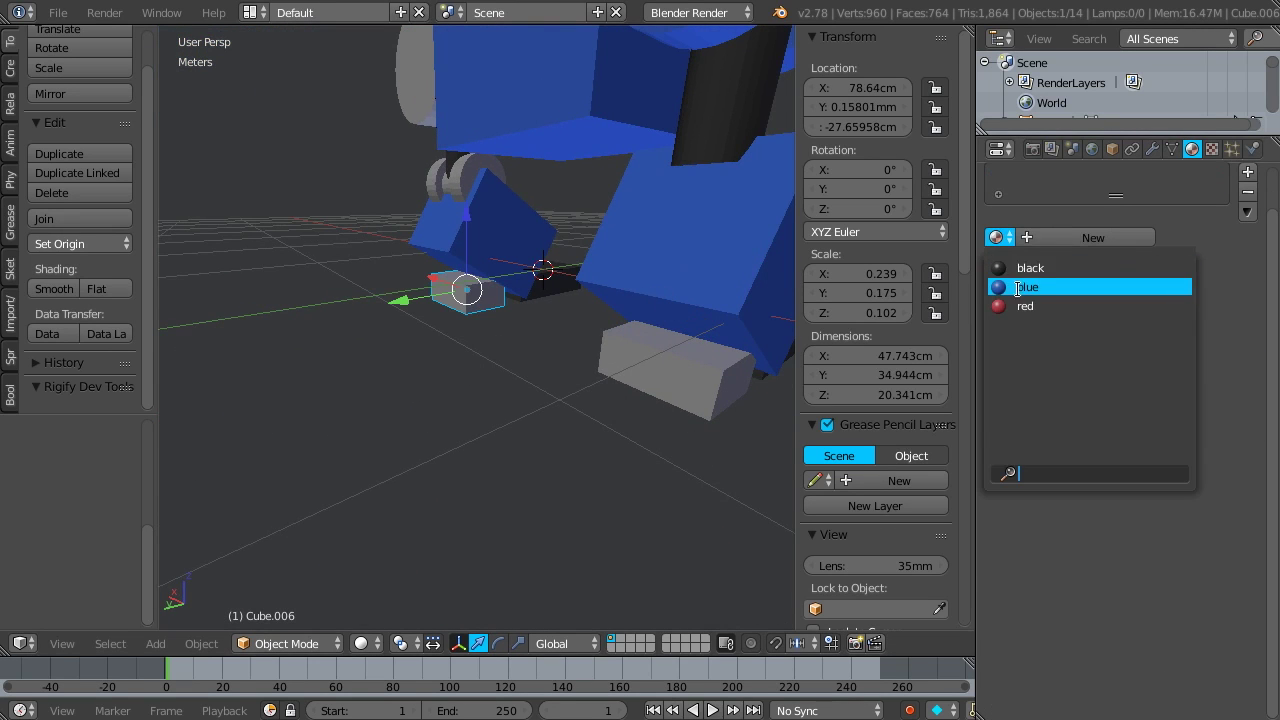
pyautogui.click(1026, 267)
pyautogui.rightClick(712, 380)
pyautogui.click(997, 237)
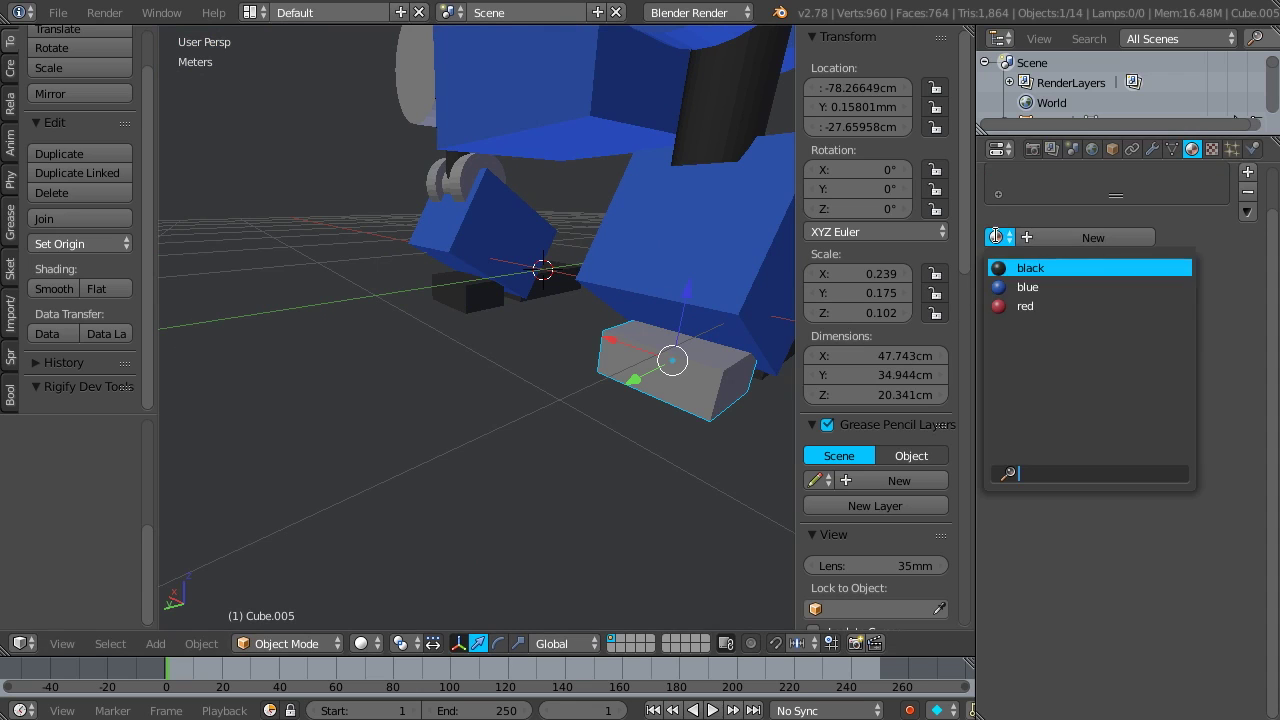
pyautogui.click(1015, 268)
# - Bring the whole robot into view and select the small grey joint cylinder
pyautogui.scroll(-5, 715, 241)
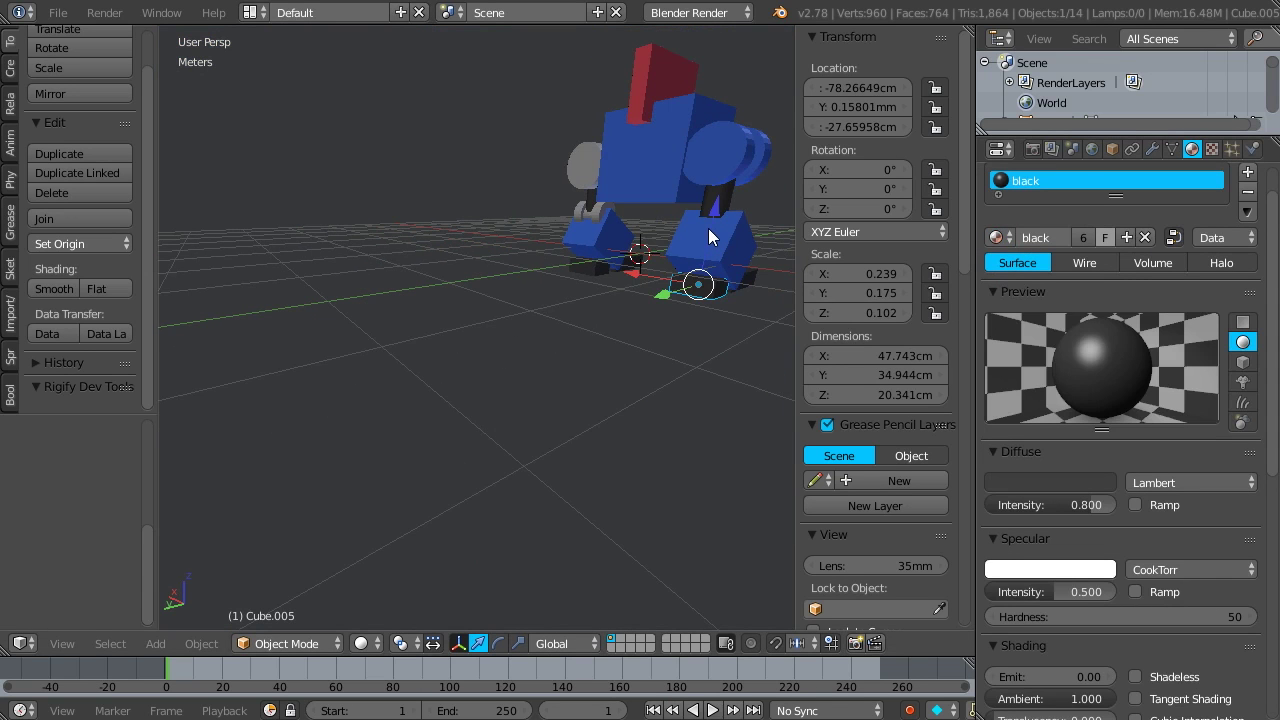
pyautogui.moveTo(708, 228); pyautogui.dragTo(565, 248, button='middle')
pyautogui.scroll(4, 701, 243)
pyautogui.scroll(3, 565, 248)
pyautogui.scroll(3, 506, 286)
pyautogui.scroll(-6, 497, 287)
pyautogui.moveTo(497, 287); pyautogui.dragTo(671, 294, button='middle')
pyautogui.scroll(3, 577, 318)
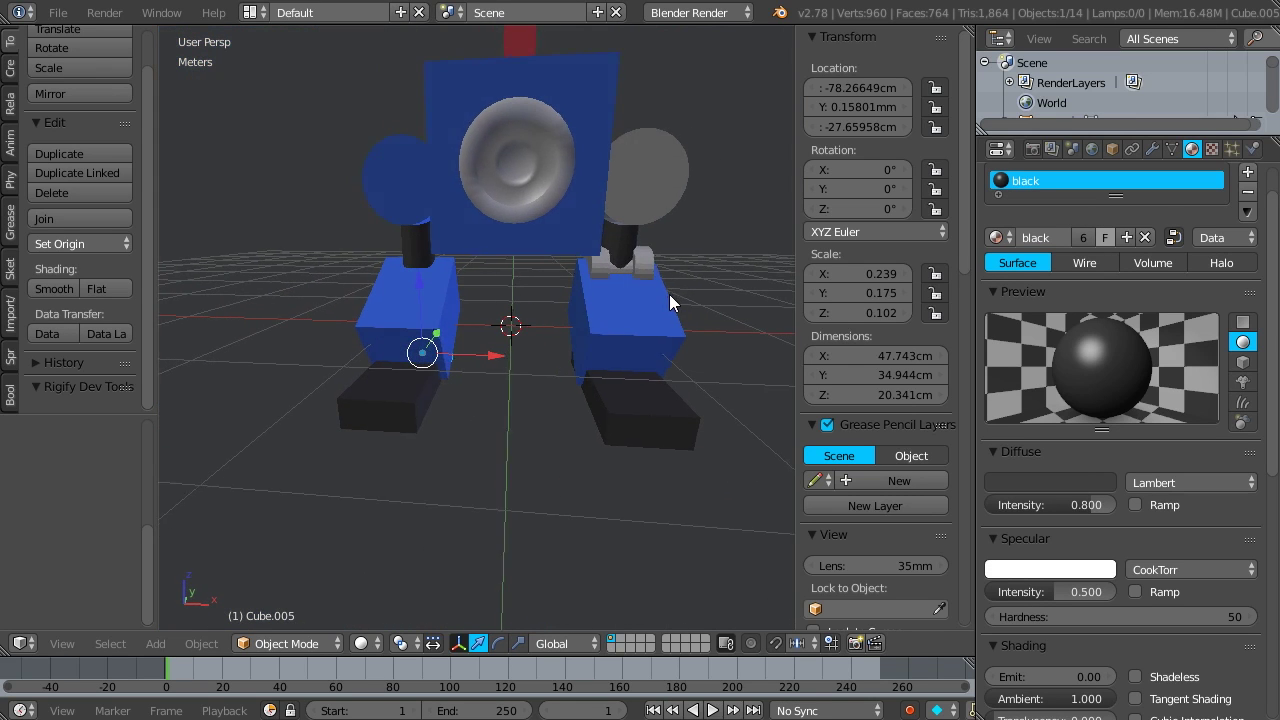
pyautogui.rightClick(648, 265)
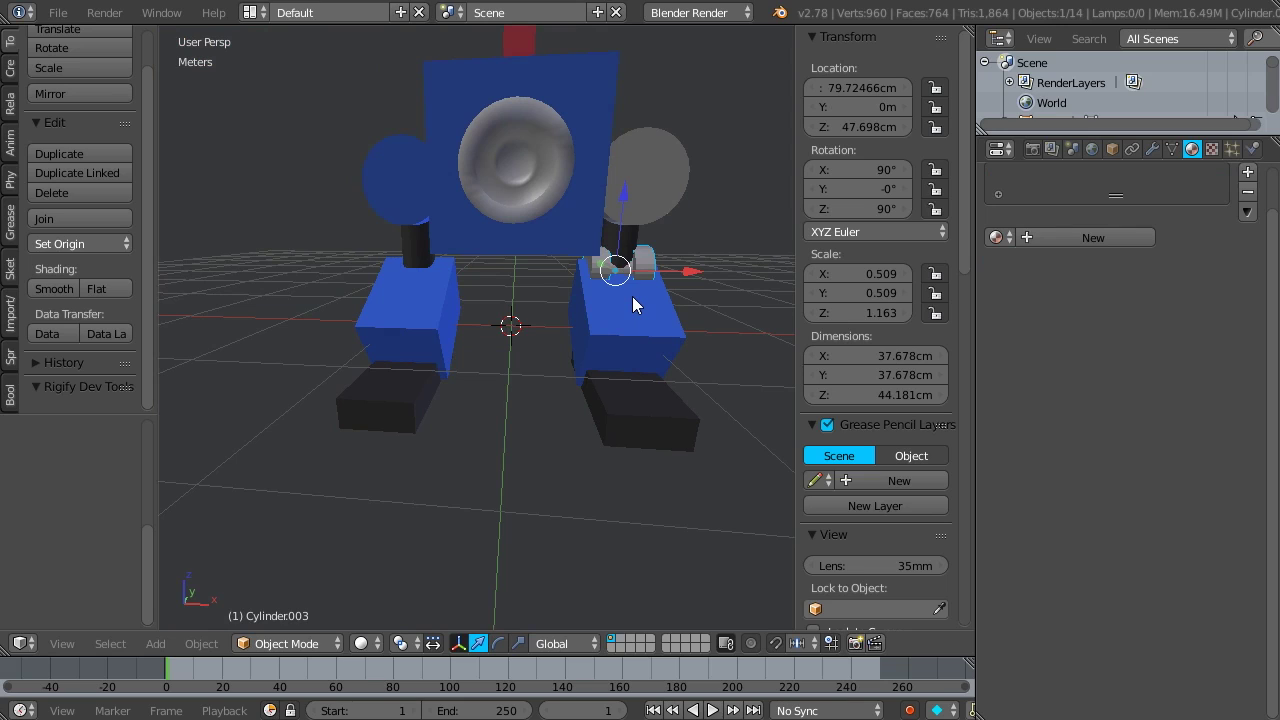
# - Duplicate the grey leg joint and slide the copy along X to the other leg (X −77.495 cm)
pyautogui.hotkey('shift', 'd')
pyautogui.press('x')
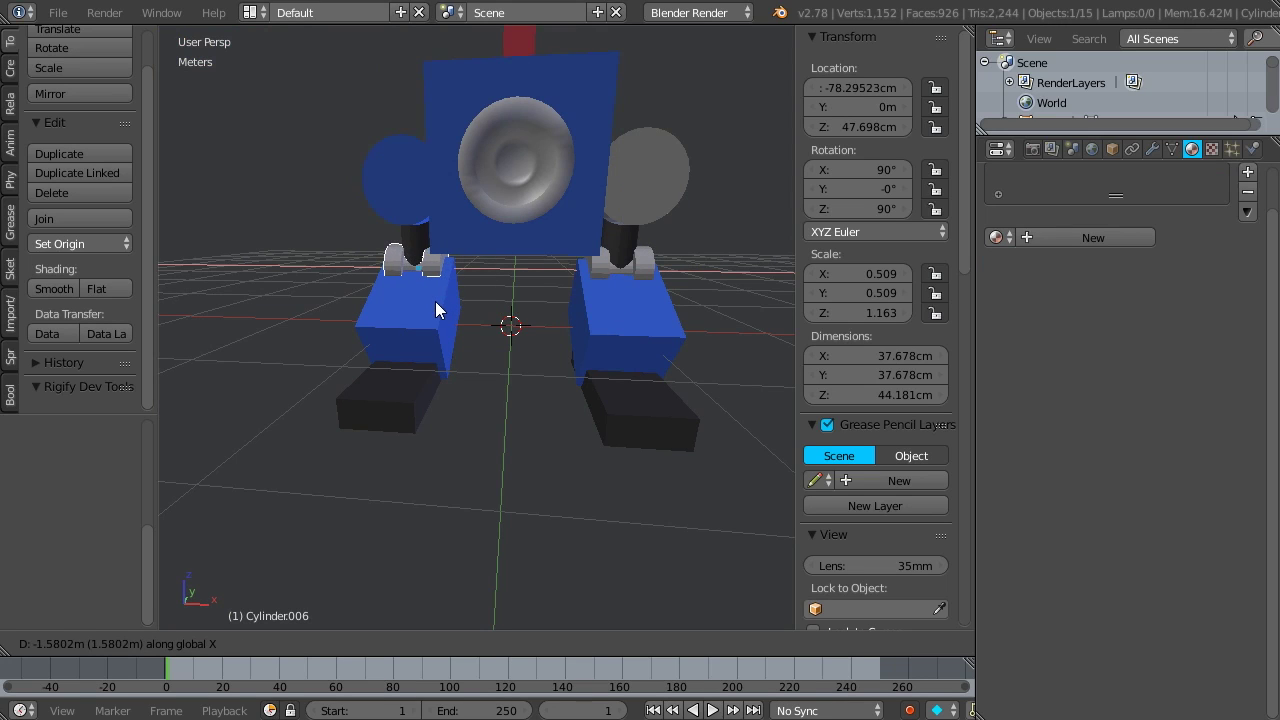
pyautogui.click(438, 309)
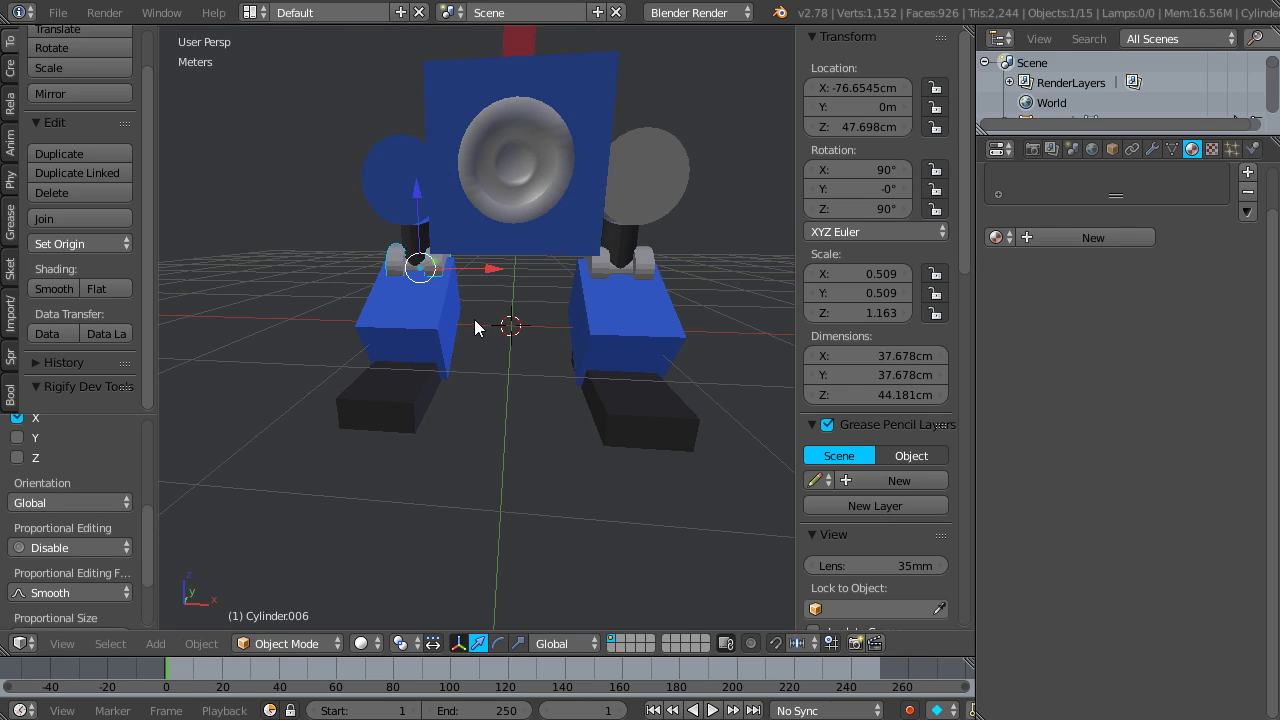
pyautogui.press('KP_1')
pyautogui.scroll(3, 484, 321)
pyautogui.scroll(2, 483, 319)
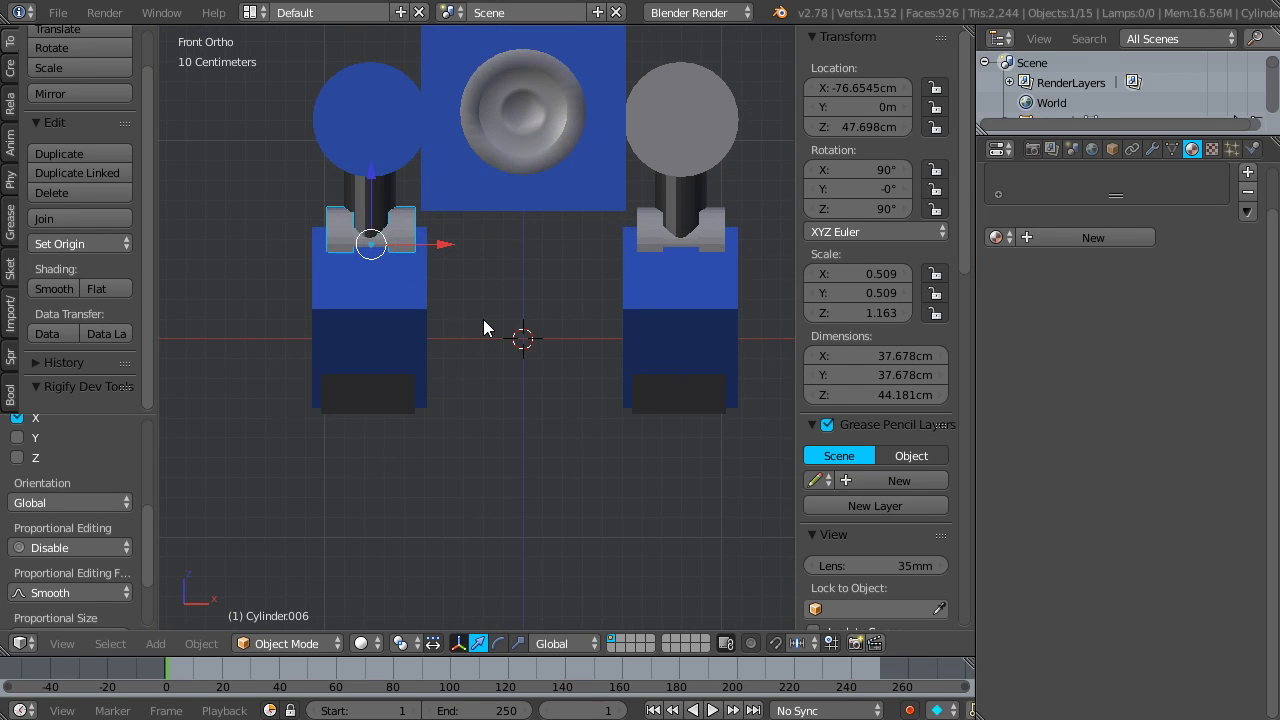
pyautogui.scroll(1, 485, 318)
pyautogui.moveTo(417, 223); pyautogui.dragTo(415, 225)
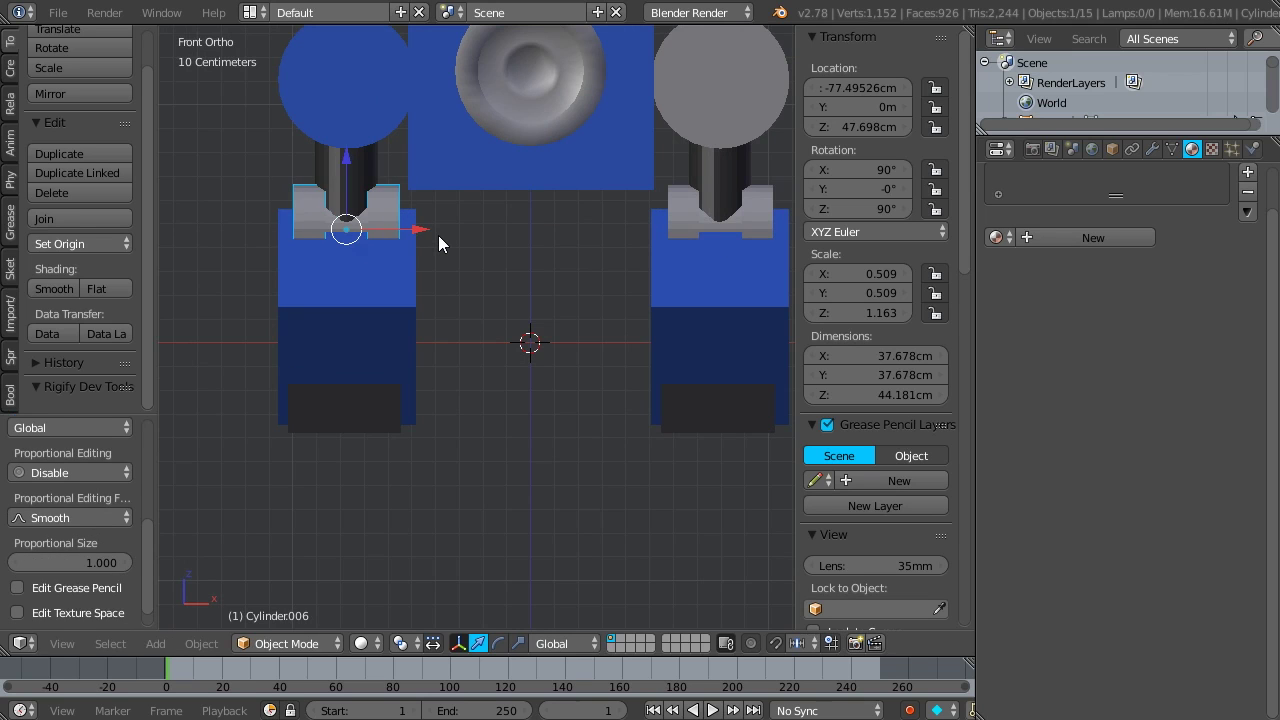
pyautogui.press('KP_5')
# - Give the right grey side disc the blue material
pyautogui.scroll(-5, 438, 235)
pyautogui.moveTo(471, 217); pyautogui.dragTo(455, 292, button='middle')
pyautogui.scroll(3, 452, 174)
pyautogui.rightClick(600, 160)
pyautogui.click(1000, 238)
pyautogui.click(1020, 287)
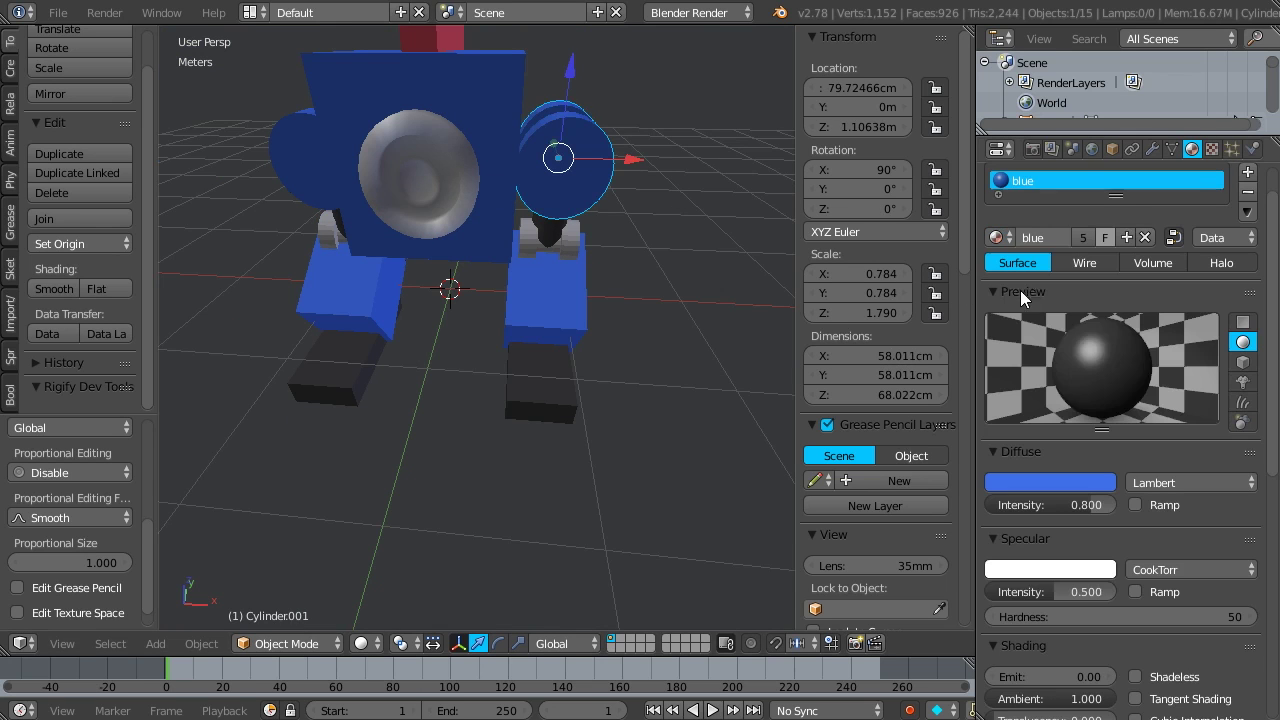
pyautogui.moveTo(530, 215); pyautogui.dragTo(559, 205, button='middle')
pyautogui.scroll(-2, 489, 195)
# - Assign the red material to both the left and right leg joints
pyautogui.rightClick(402, 224)
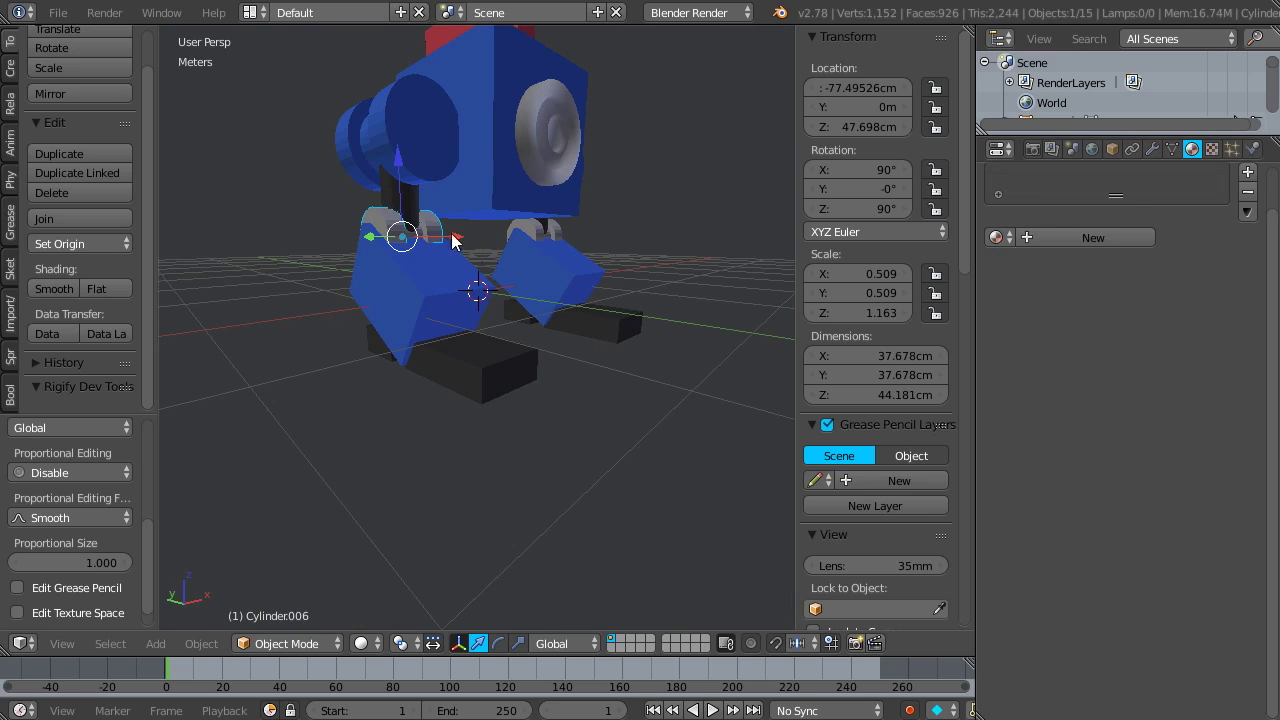
pyautogui.keyDown('shift'); pyautogui.rightClick(528, 224); pyautogui.keyUp('shift')
pyautogui.click(996, 237)
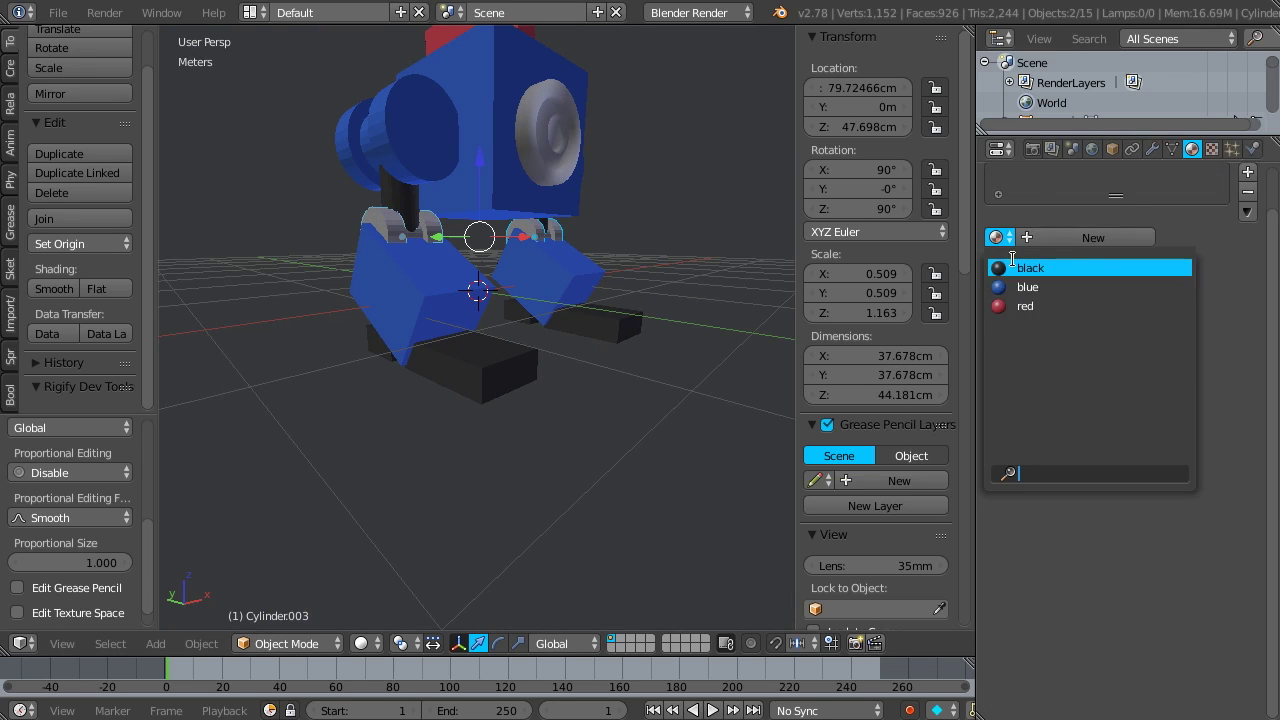
pyautogui.click(1022, 306)
pyautogui.rightClick(412, 230)
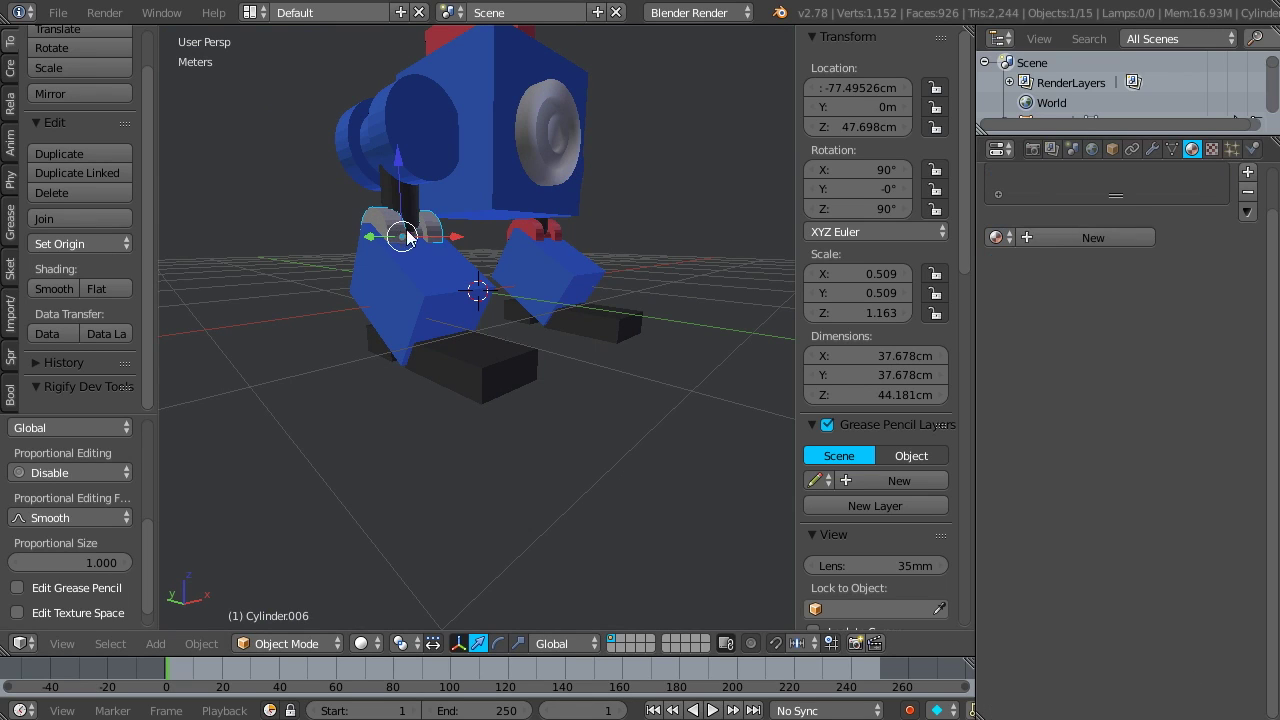
pyautogui.click(997, 237)
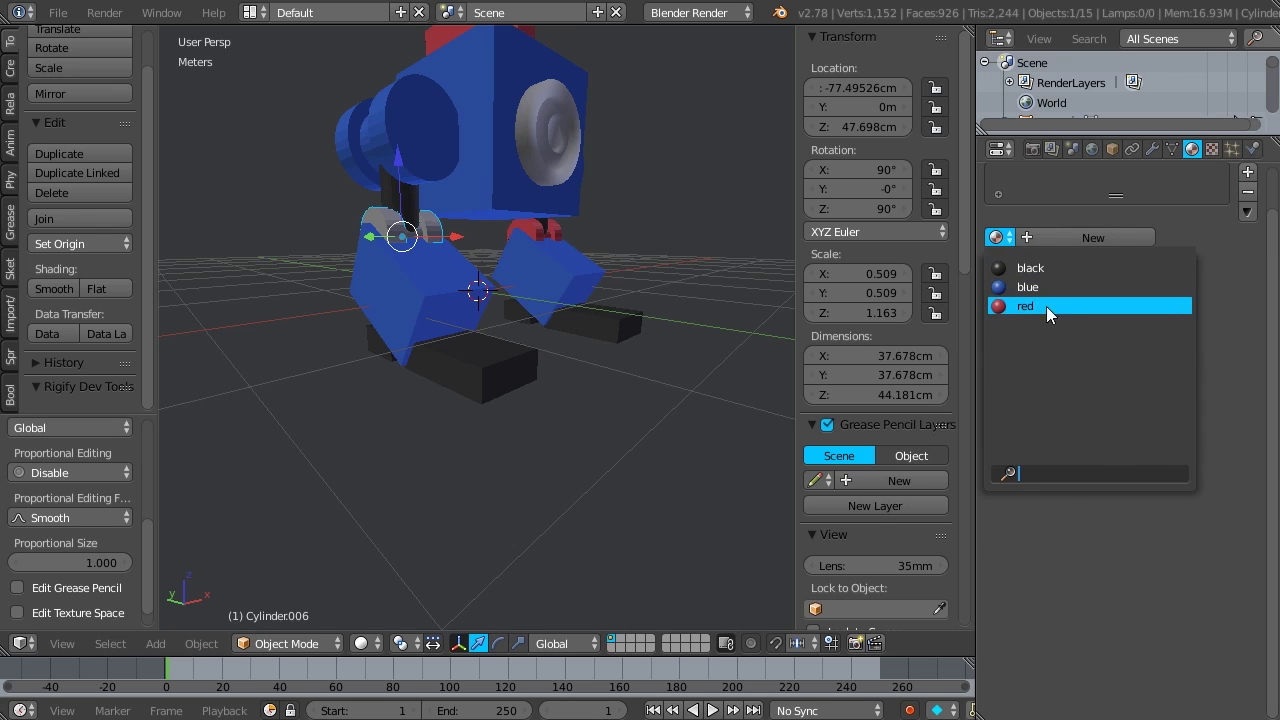
pyautogui.click(1044, 306)
# - Apply the existing black material to the grey front dish
pyautogui.moveTo(560, 241); pyautogui.dragTo(576, 212, button='middle')
pyautogui.scroll(-5, 576, 210)
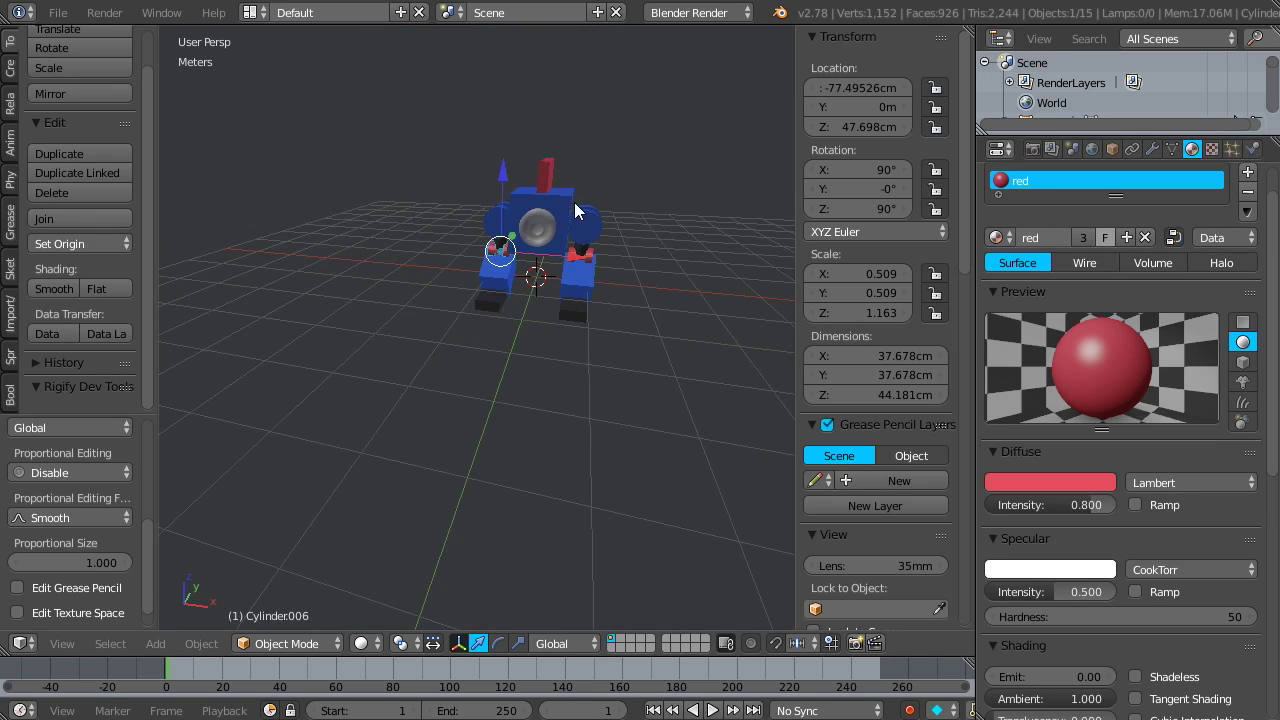
pyautogui.scroll(5, 576, 210)
pyautogui.moveTo(543, 277); pyautogui.dragTo(546, 244, button='middle')
pyautogui.rightClick(478, 248)
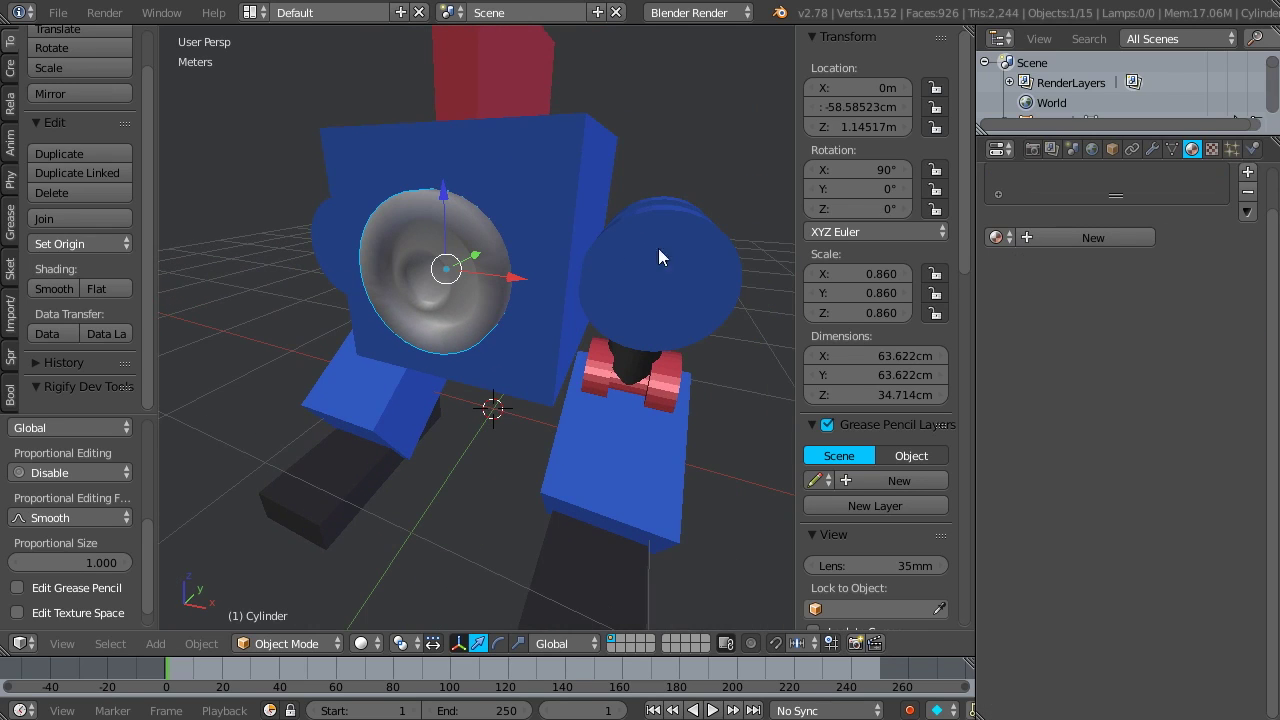
pyautogui.click(997, 238)
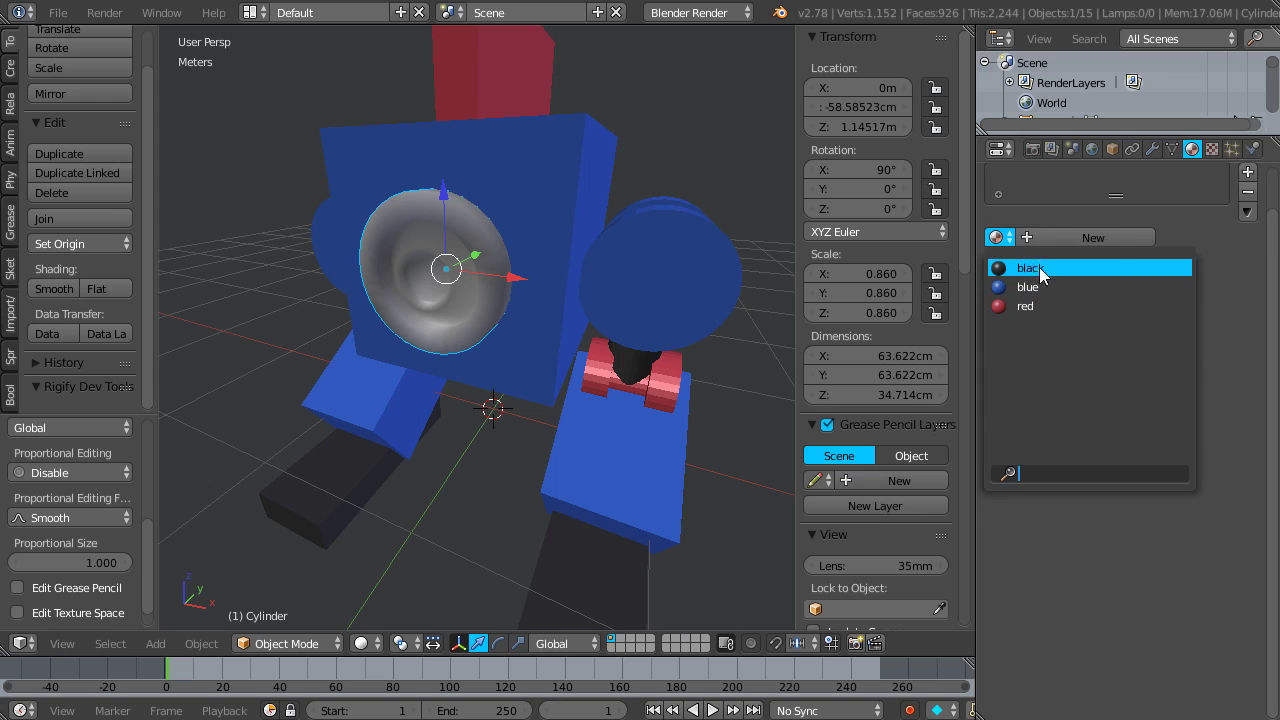
pyautogui.click(1030, 268)
pyautogui.moveTo(587, 234)
pyautogui.mouseDown(button='middle')
pyautogui.moveTo(612, 251)
pyautogui.moveTo(576, 244)
pyautogui.moveTo(491, 266)
pyautogui.moveTo(486, 251)
pyautogui.moveTo(523, 263)
pyautogui.moveTo(677, 200)
pyautogui.moveTo(578, 253)
pyautogui.mouseUp(button='middle')
pyautogui.scroll(6, 464, 260)
pyautogui.scroll(-6, 462, 262)
pyautogui.scroll(6, 471, 254)
pyautogui.scroll(-4, 472, 258)
pyautogui.scroll(3, 472, 249)
pyautogui.scroll(-3, 655, 225)
# - Add a UV sphere, raise it, move it forward, and scale it down to 0.266
pyautogui.hotkey('shift', 'a')
pyautogui.moveTo(578, 253)
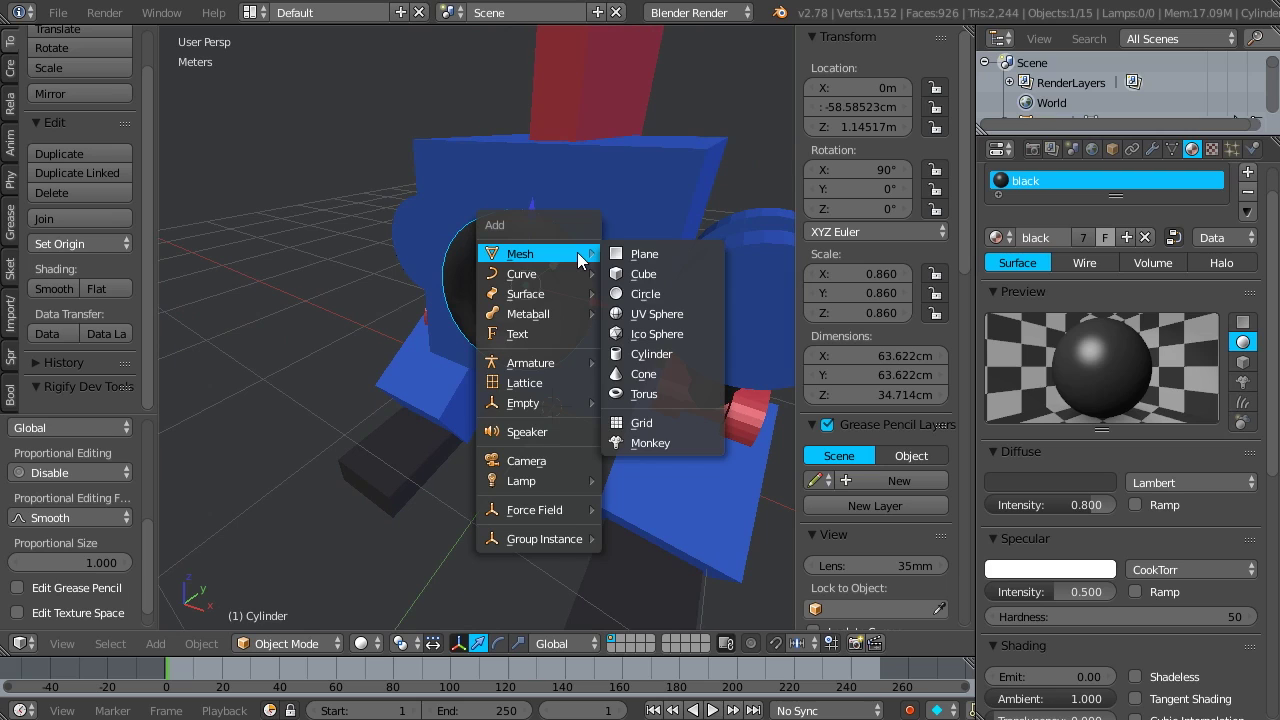
pyautogui.click(645, 323)
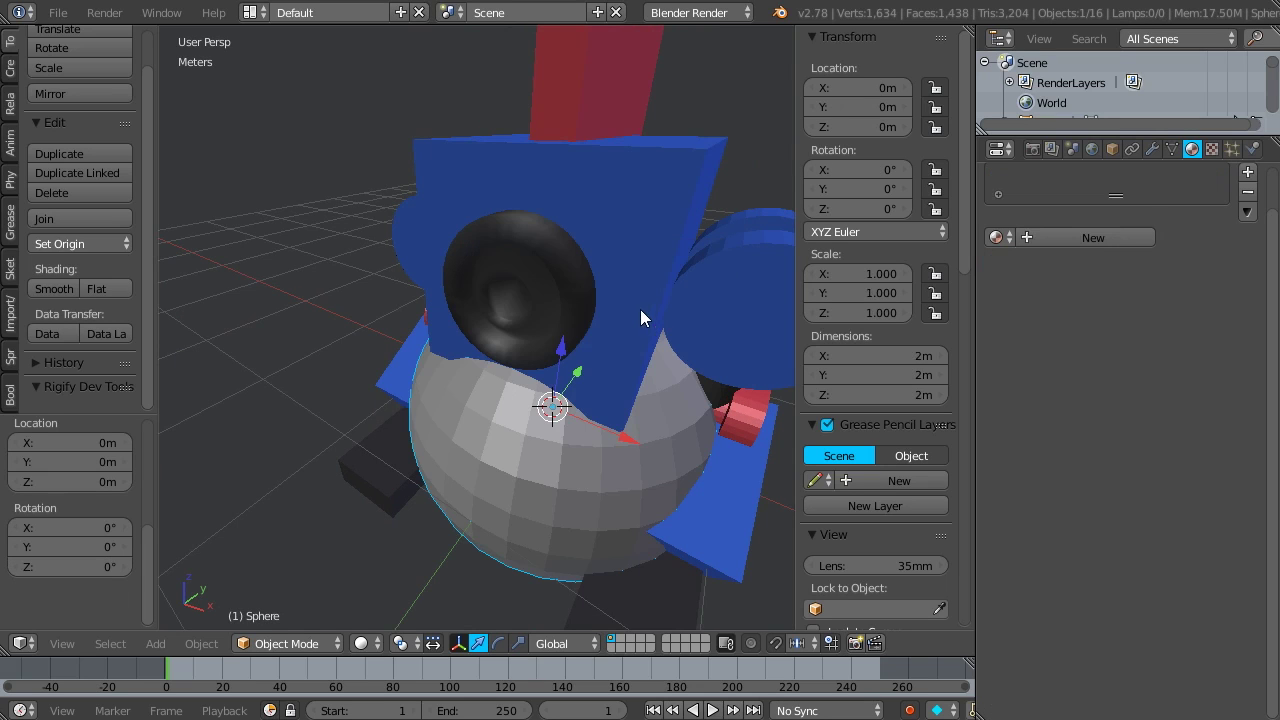
pyautogui.press('g')
pyautogui.press('z')
pyautogui.click(575, 246)
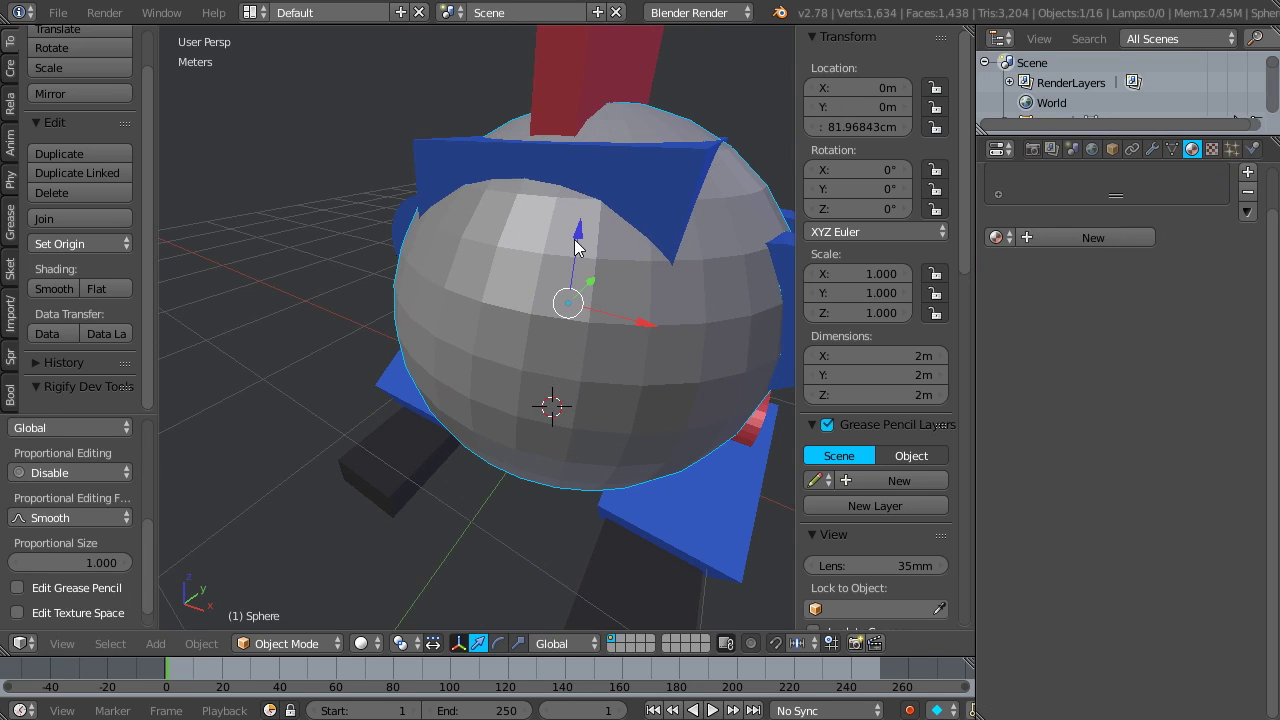
pyautogui.press('s')
pyautogui.click(623, 362)
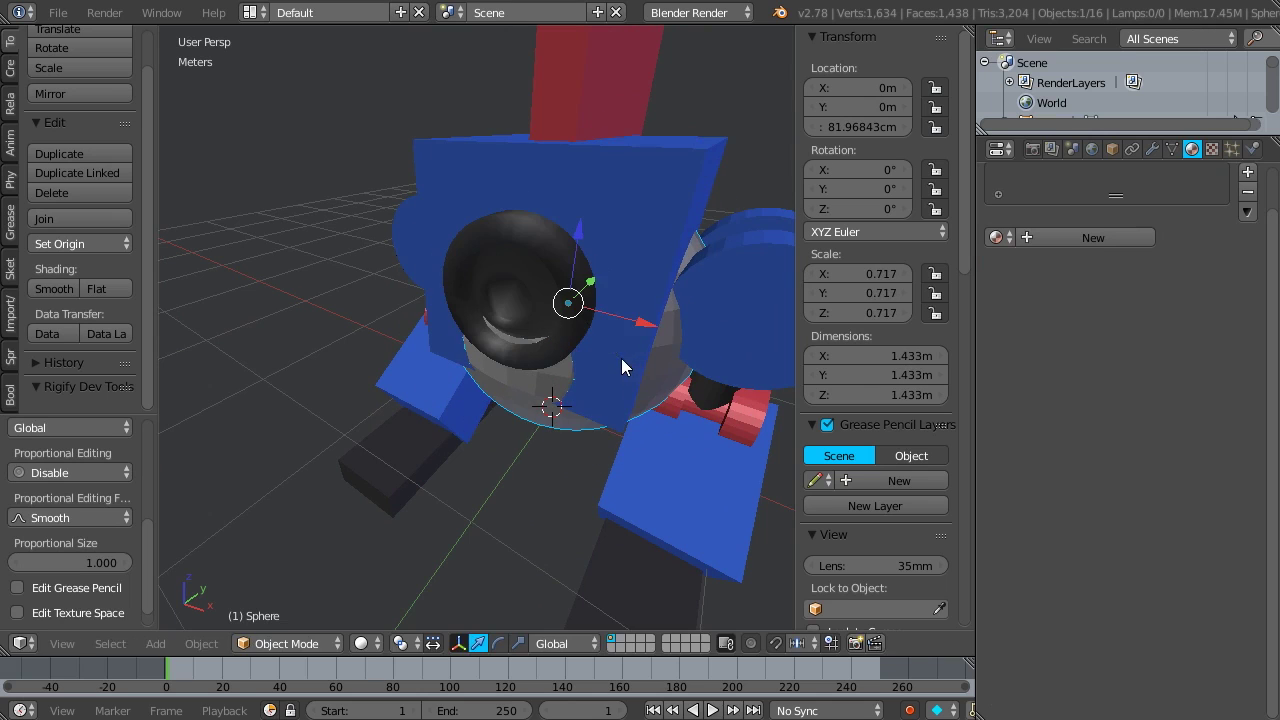
pyautogui.moveTo(594, 287); pyautogui.dragTo(497, 263)
pyautogui.press('s')
pyautogui.click(566, 466)
# - Rotate the sphere 90° about X and raise it slightly in front view
pyautogui.press('r')
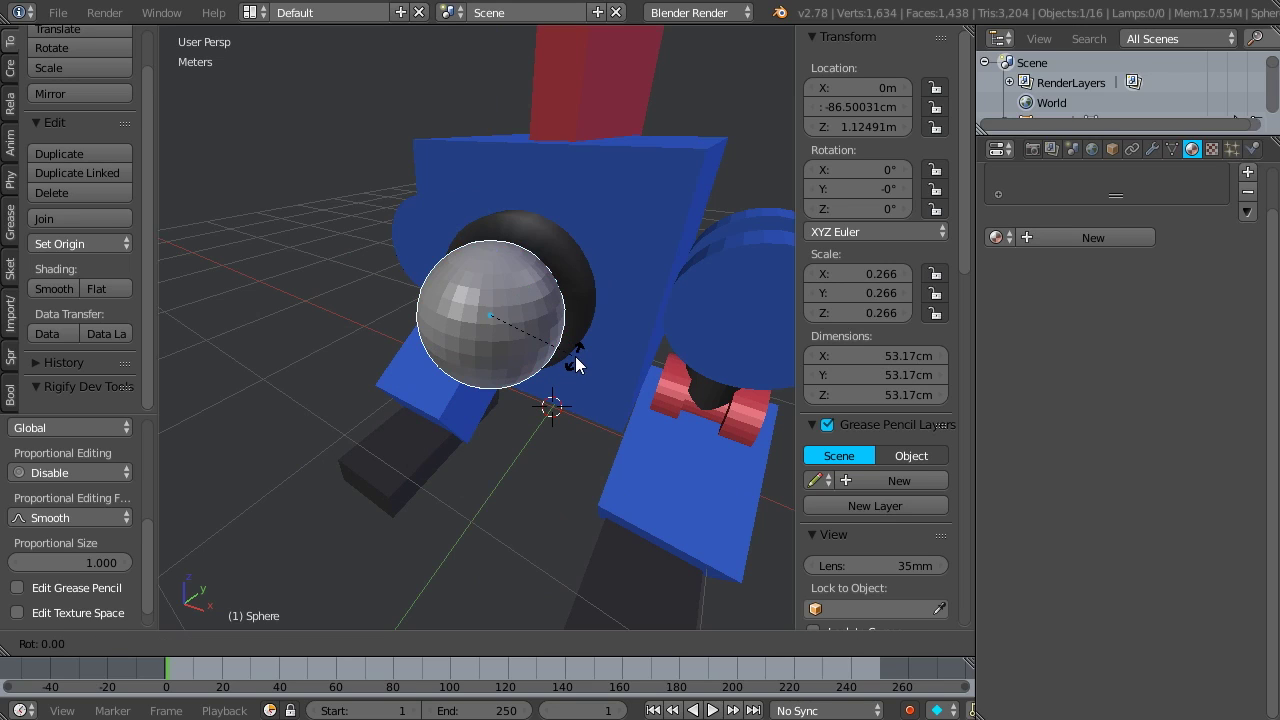
pyautogui.write('x')
pyautogui.write('90')
pyautogui.press('Return')
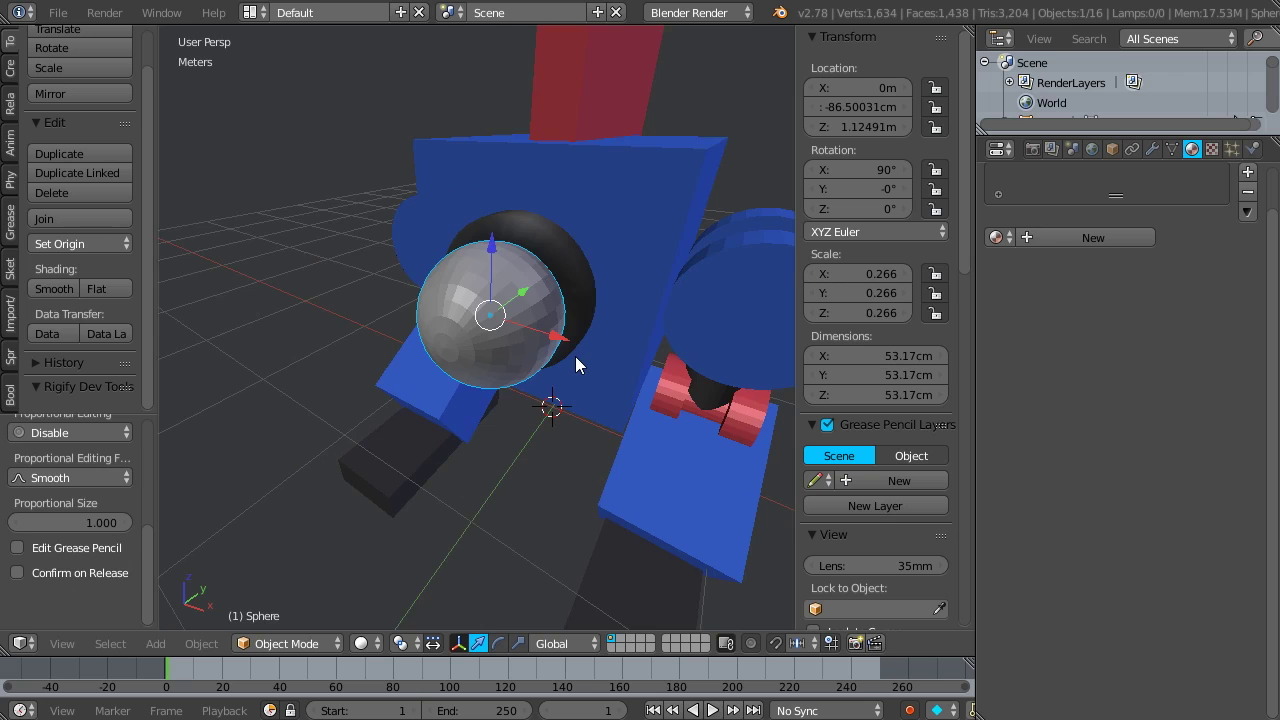
pyautogui.press('KP_1')
pyautogui.scroll(10, 482, 323)
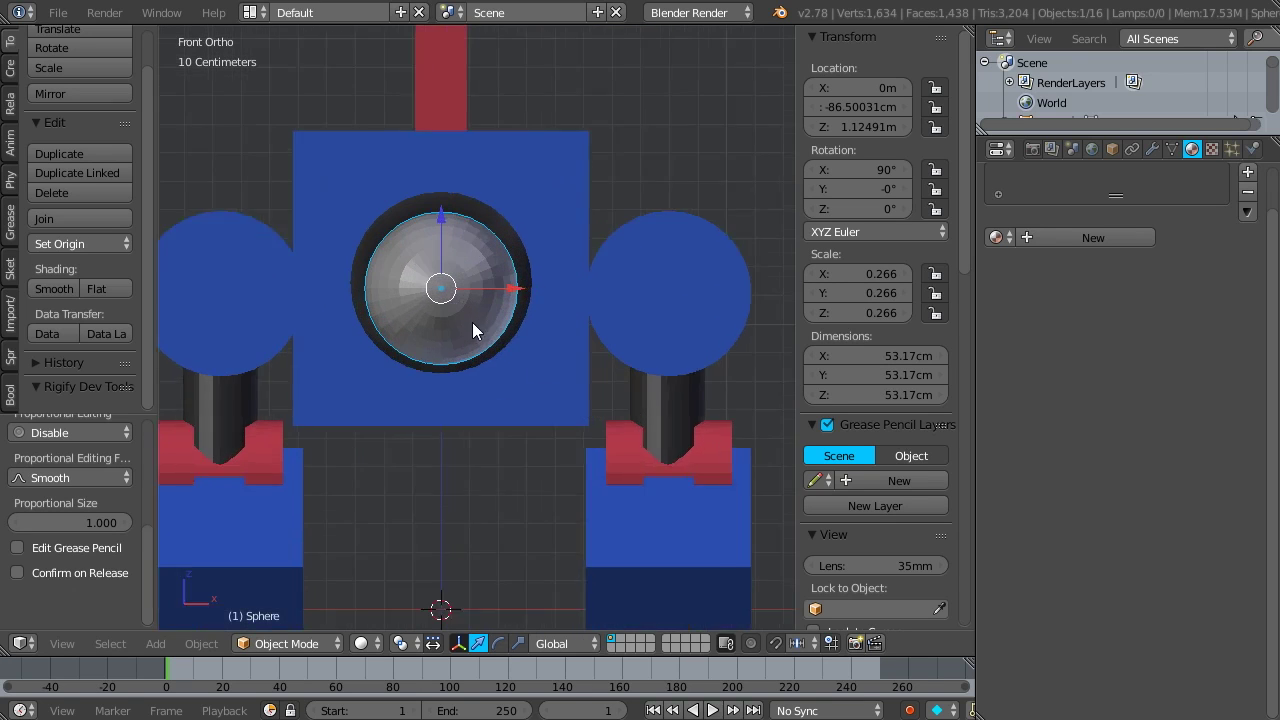
pyautogui.press('g')
pyautogui.press('z')
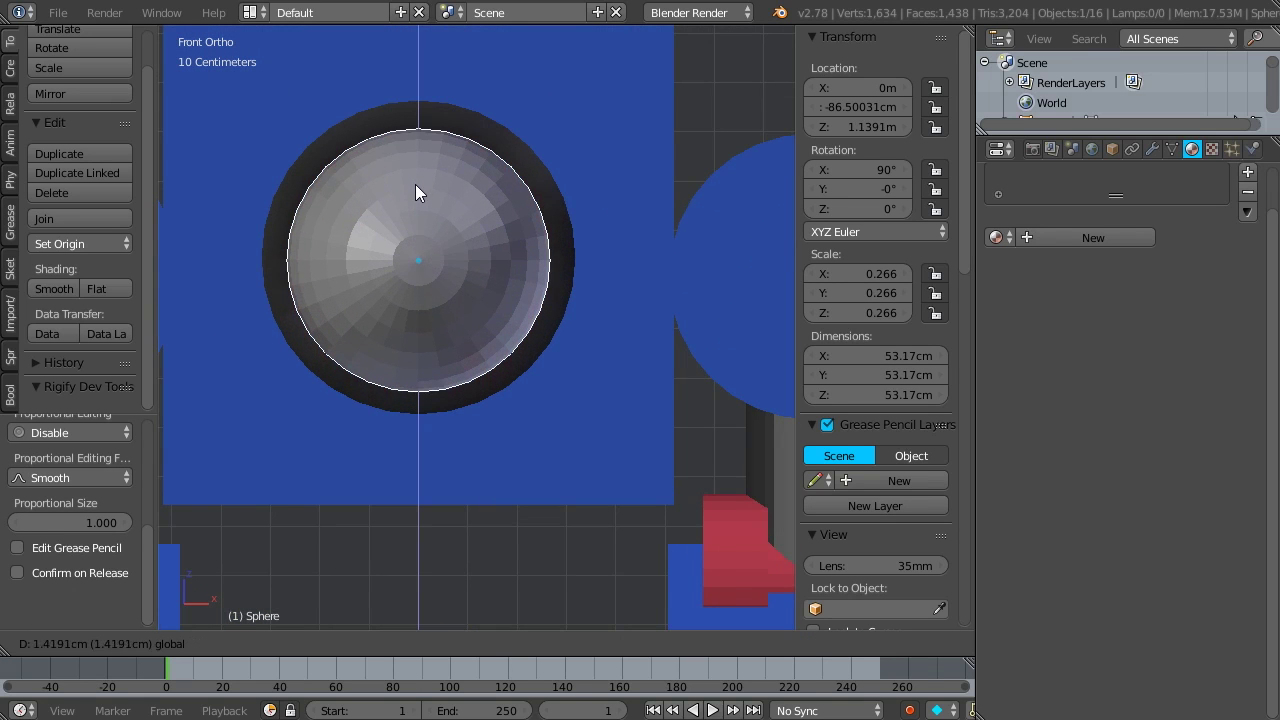
pyautogui.click(415, 182)
# - Slide the sphere along Y to seat it in the eye socket, then frame it
pyautogui.press('KP_3')
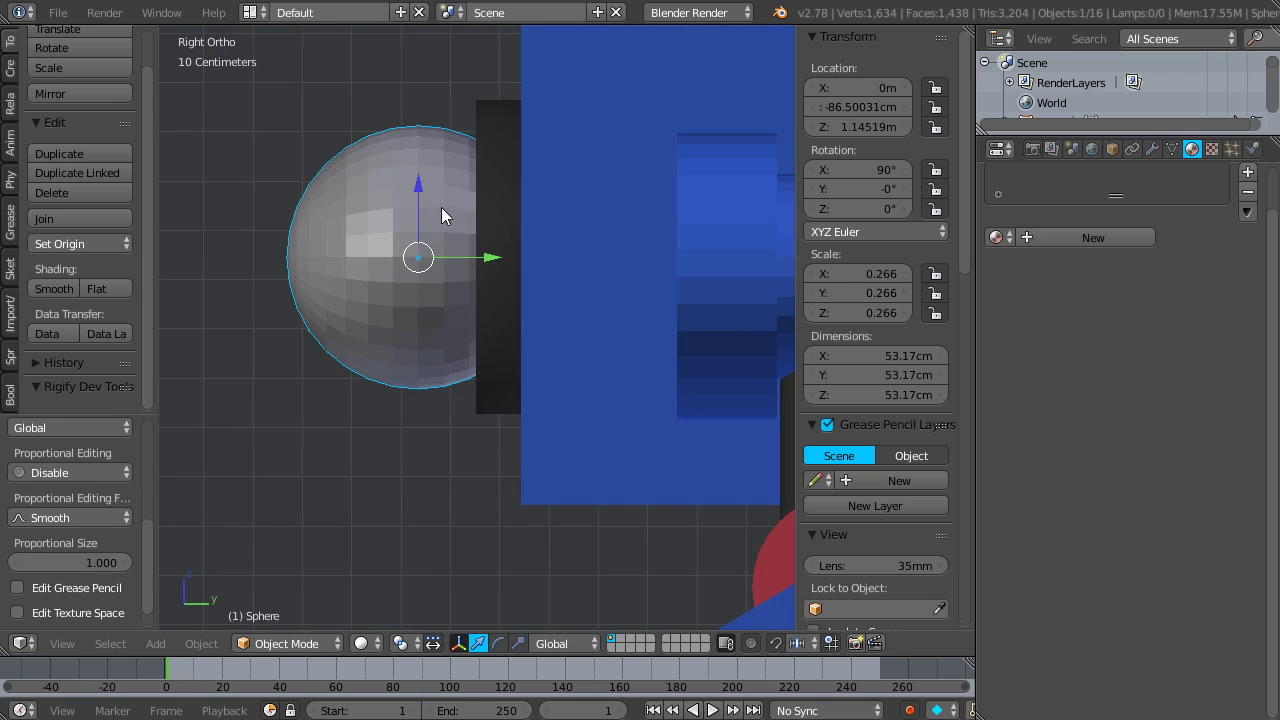
pyautogui.press('g')
pyautogui.press('y')
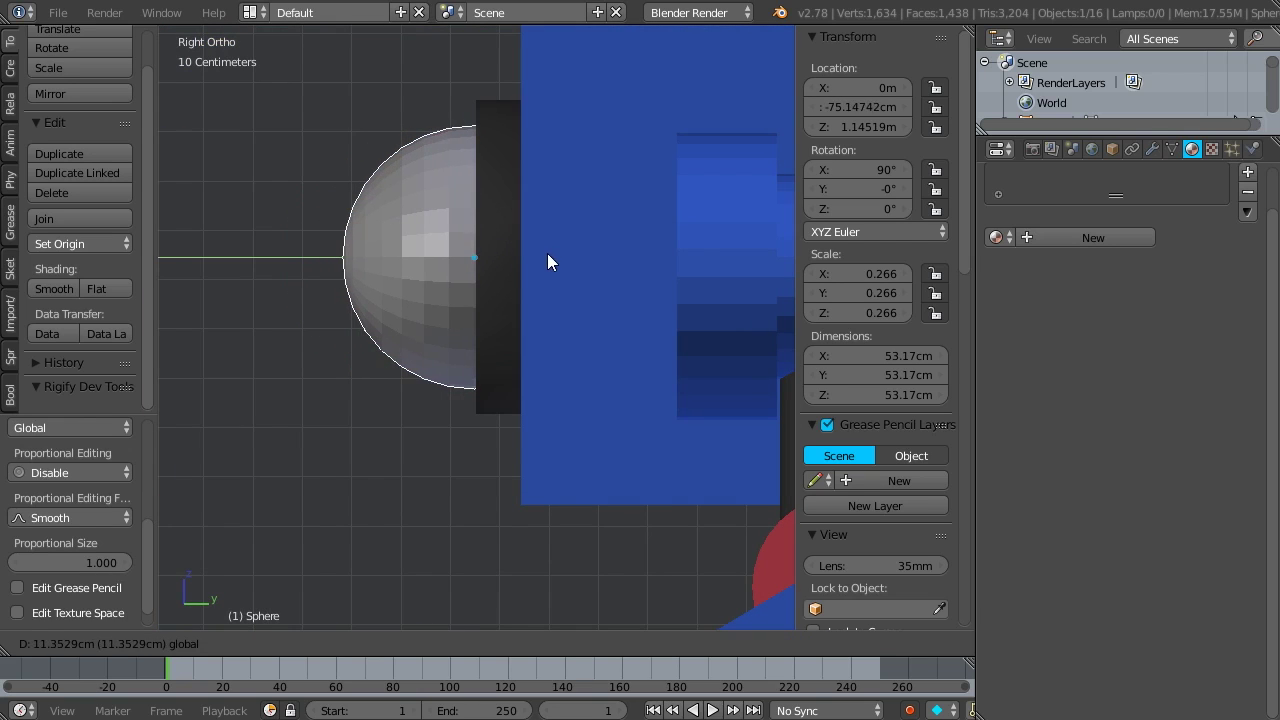
pyautogui.click(607, 257)
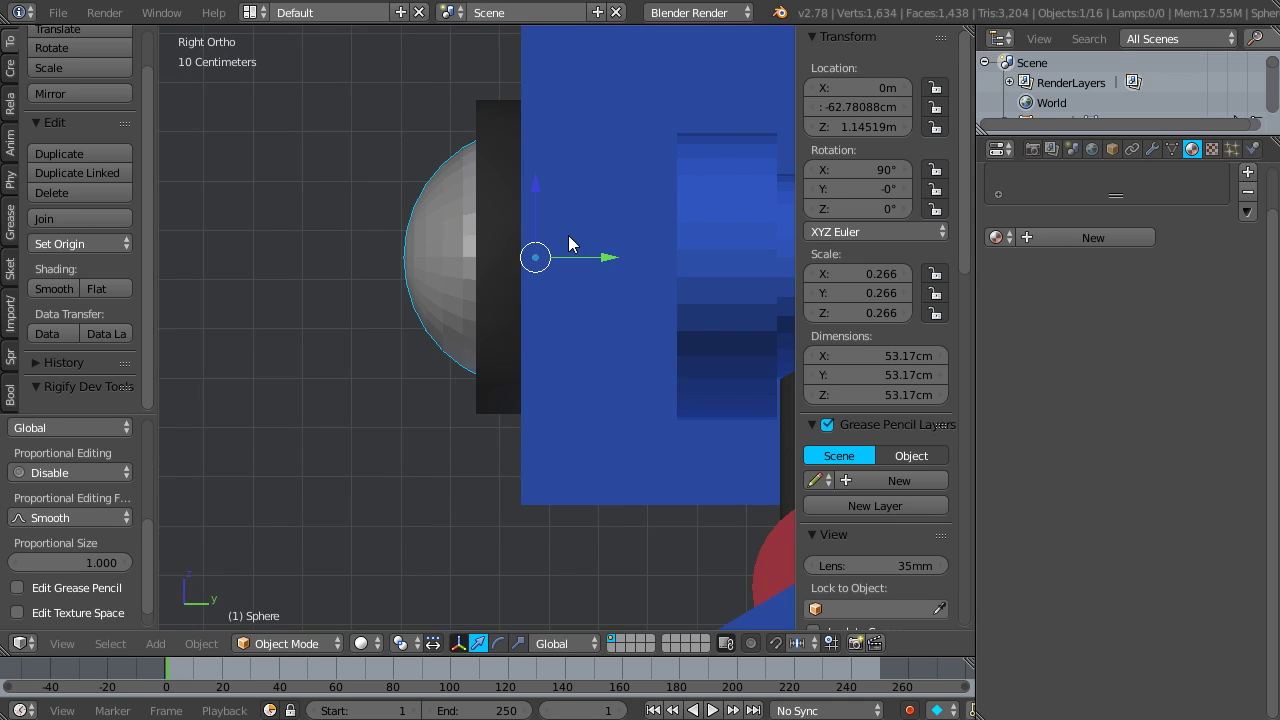
pyautogui.press('KP_5')
pyautogui.scroll(-3, 568, 240)
pyautogui.moveTo(766, 187); pyautogui.dragTo(264, 278, button='middle')
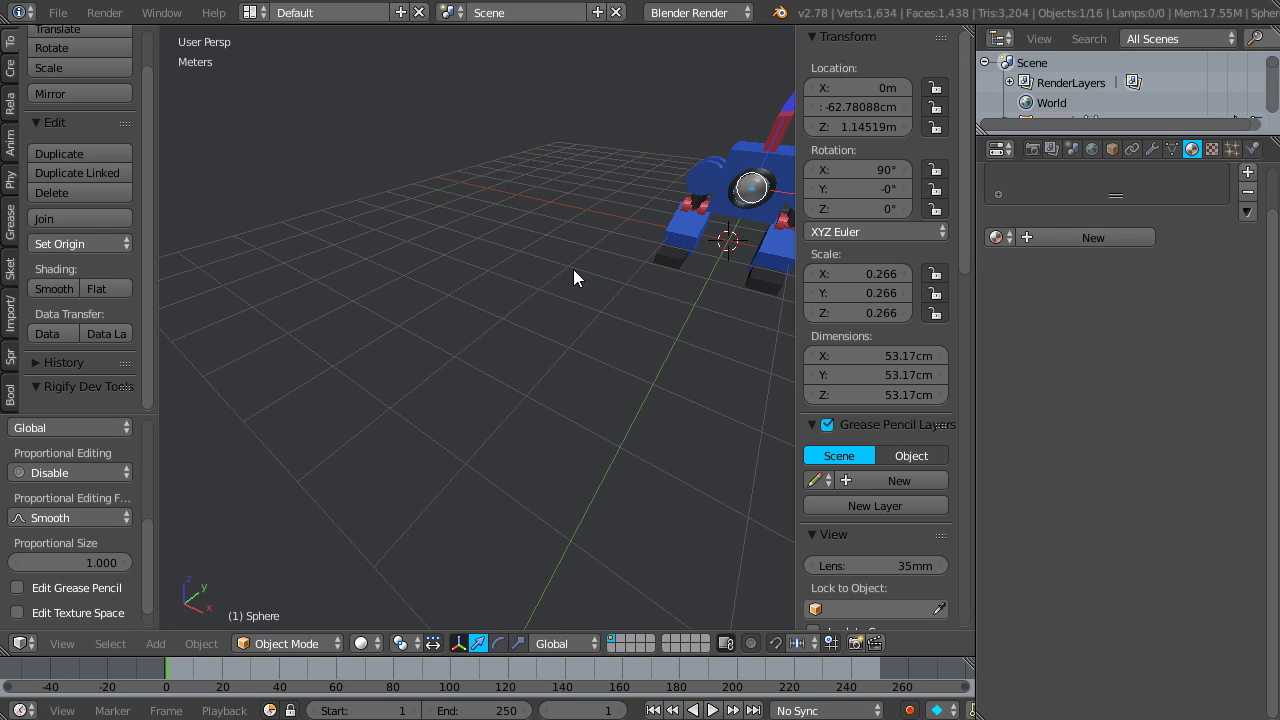
pyautogui.press('KP_Decimal')
# - Apply smooth shading to the eye sphere
pyautogui.scroll(-5, 574, 277)
pyautogui.moveTo(574, 277); pyautogui.dragTo(647, 227, button='middle')
pyautogui.moveTo(573, 345); pyautogui.dragTo(655, 364, button='middle')
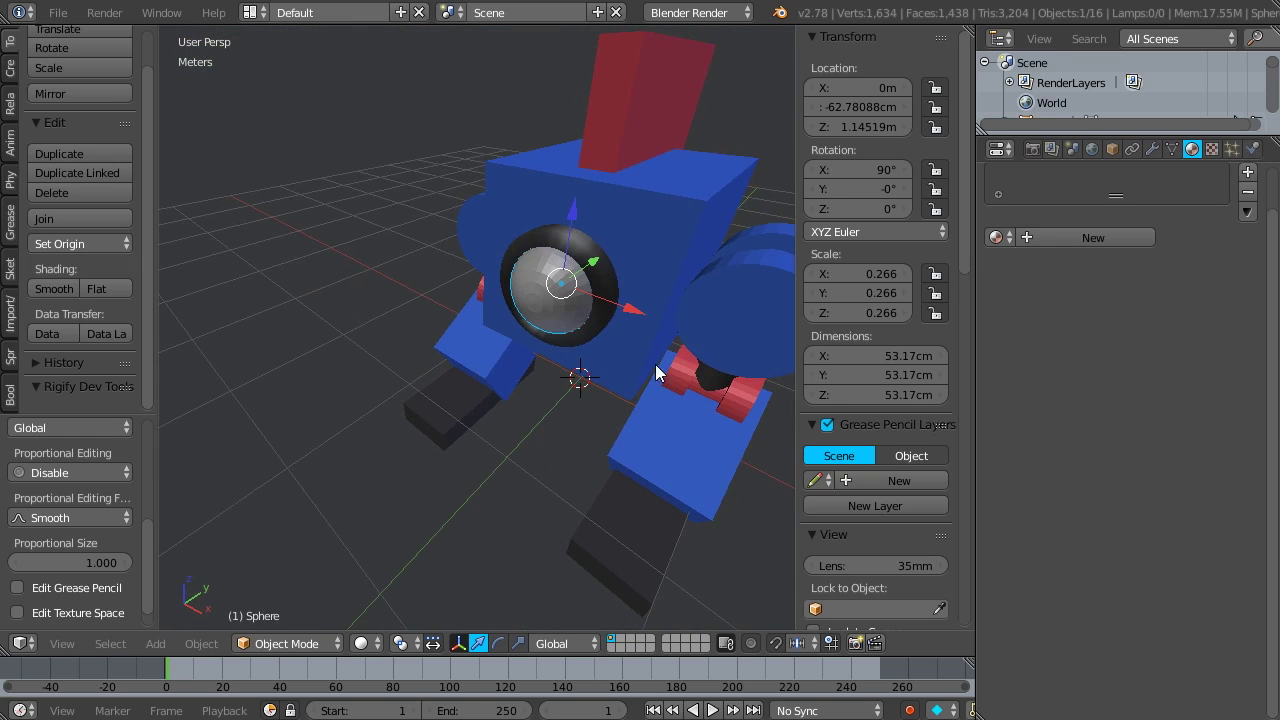
pyautogui.click(50, 290)
pyautogui.scroll(4, 619, 319)
pyautogui.moveTo(603, 303)
pyautogui.mouseDown(button='middle')
pyautogui.moveTo(626, 277)
pyautogui.moveTo(591, 306)
pyautogui.moveTo(605, 318)
pyautogui.mouseUp(button='middle')
# - Create a new material for the sphere named 'lens'
pyautogui.click(1036, 234)
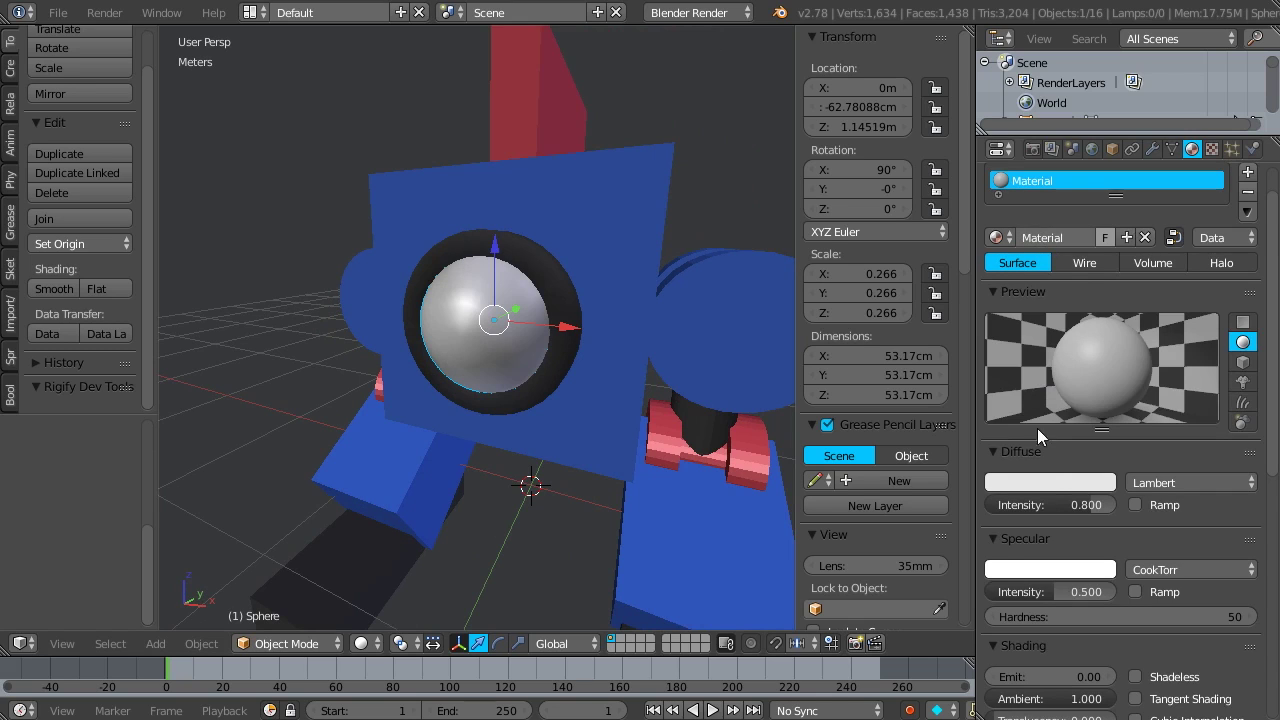
pyautogui.doubleClick(1038, 181)
pyautogui.write('lens')
pyautogui.click(1068, 485)
# - Set the lens diffuse colour to green and specular intensity to 0.833
pyautogui.click(1073, 482)
pyautogui.click(1015, 286)
pyautogui.moveTo(1015, 286)
pyautogui.mouseDown()
pyautogui.moveTo(1013, 262)
pyautogui.moveTo(990, 262)
pyautogui.mouseUp()
pyautogui.moveTo(1100, 235); pyautogui.dragTo(1100, 237)
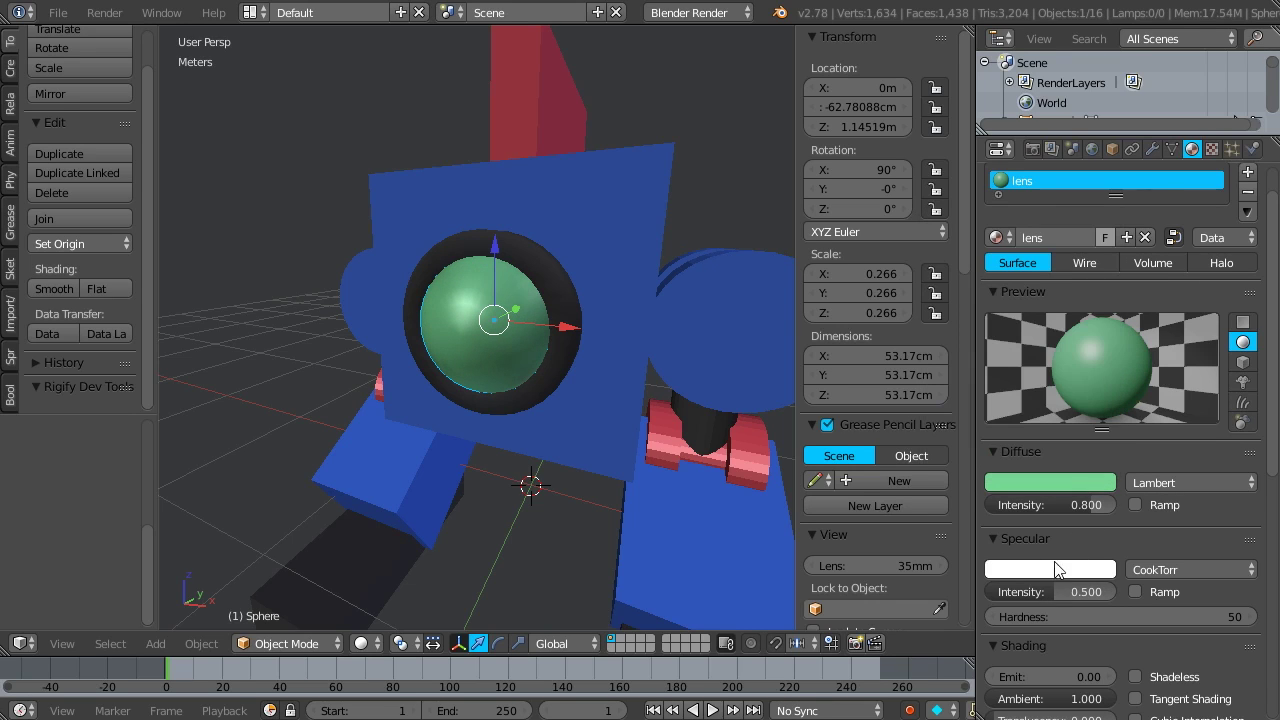
pyautogui.moveTo(1052, 591); pyautogui.dragTo(1096, 590)
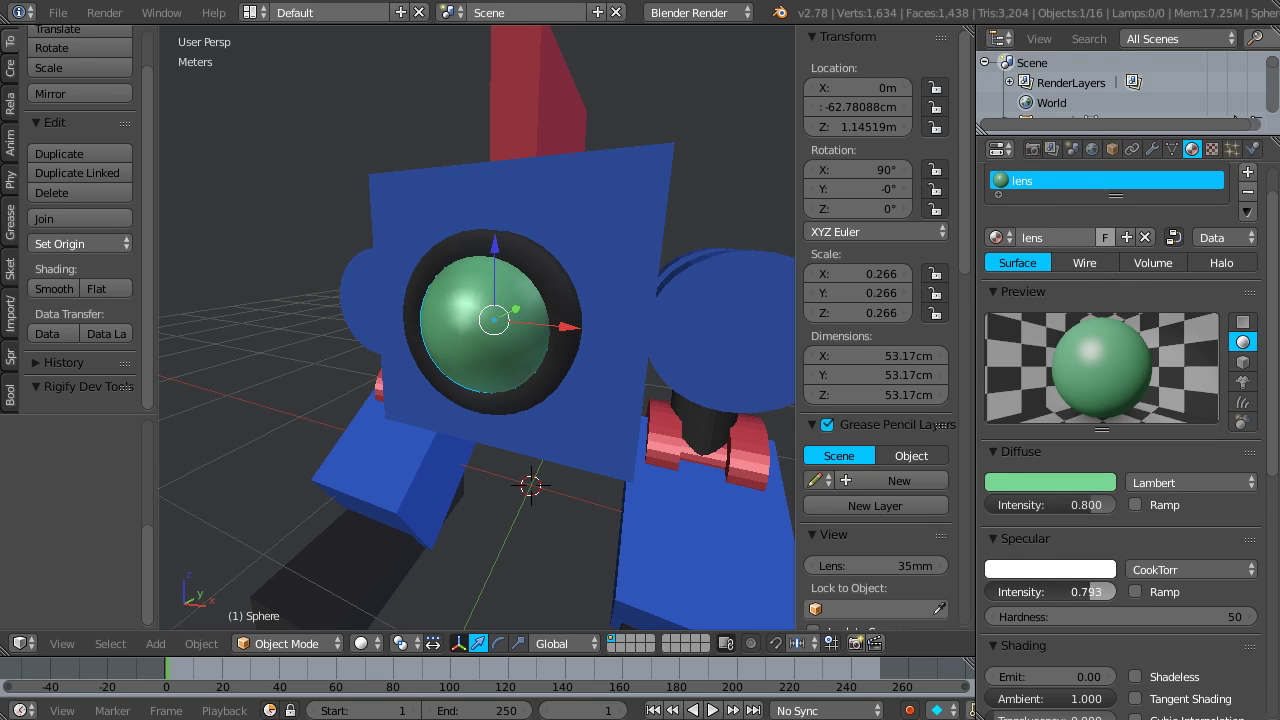
pyautogui.moveTo(700, 430); pyautogui.dragTo(530, 316, button='middle')
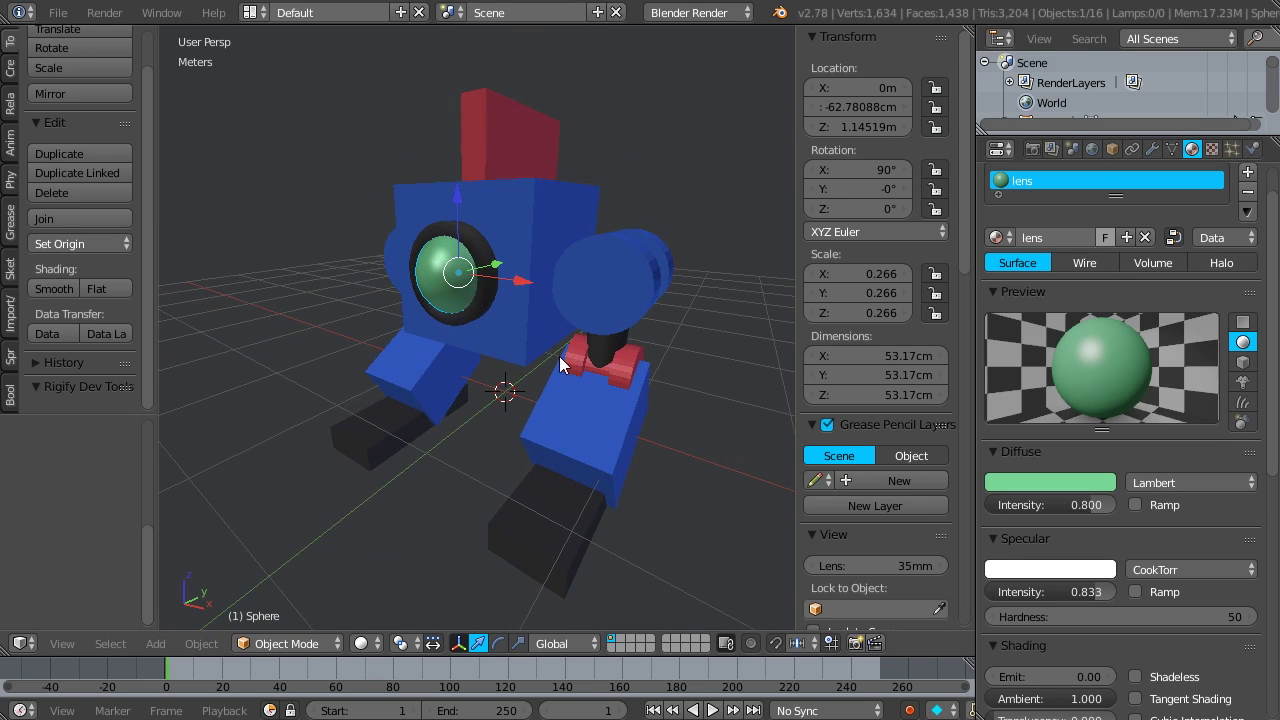